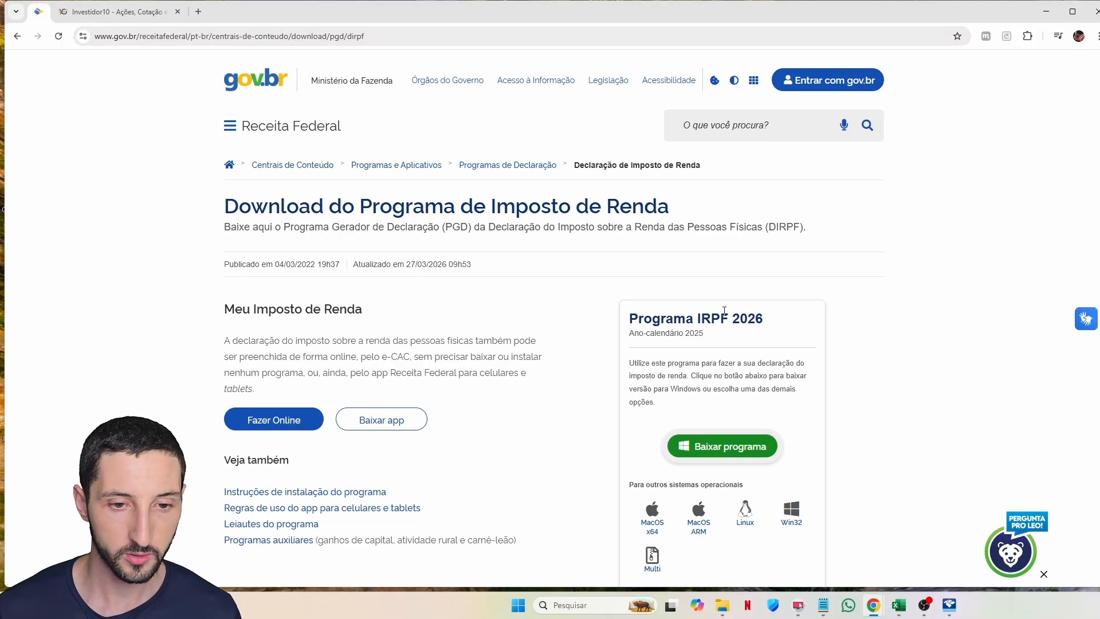
Step: Highlight the 'Programa IRPF 2026' title on the download page and launch the installed program
{"action": "left_click_drag", "start_coordinate": [694, 318], "coordinate": [763, 317]}
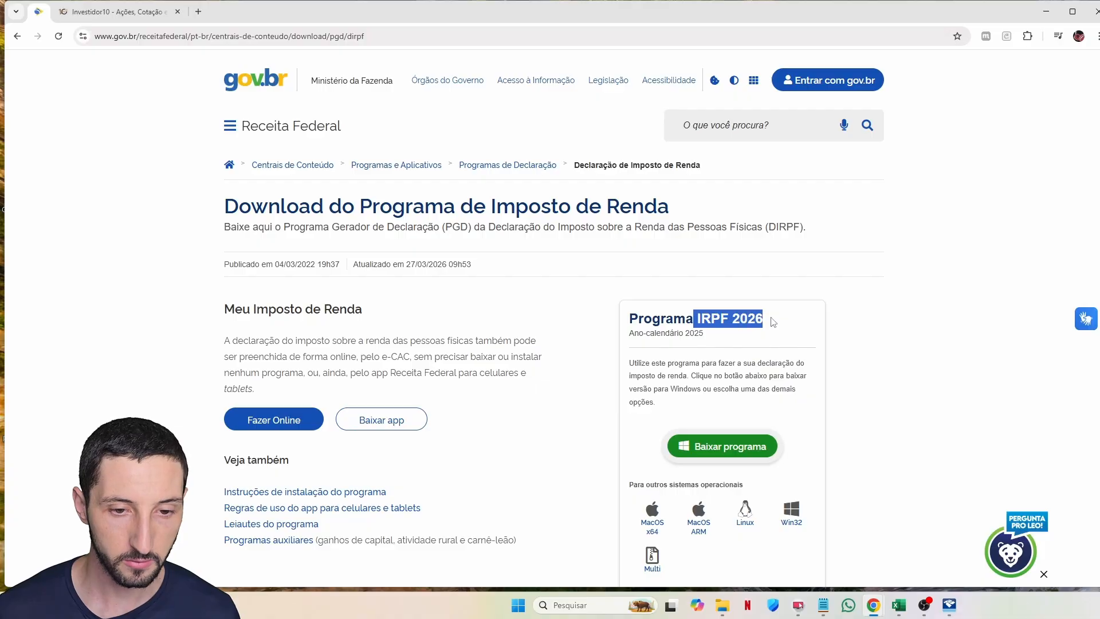
{"action": "left_click", "coordinate": [763, 317]}
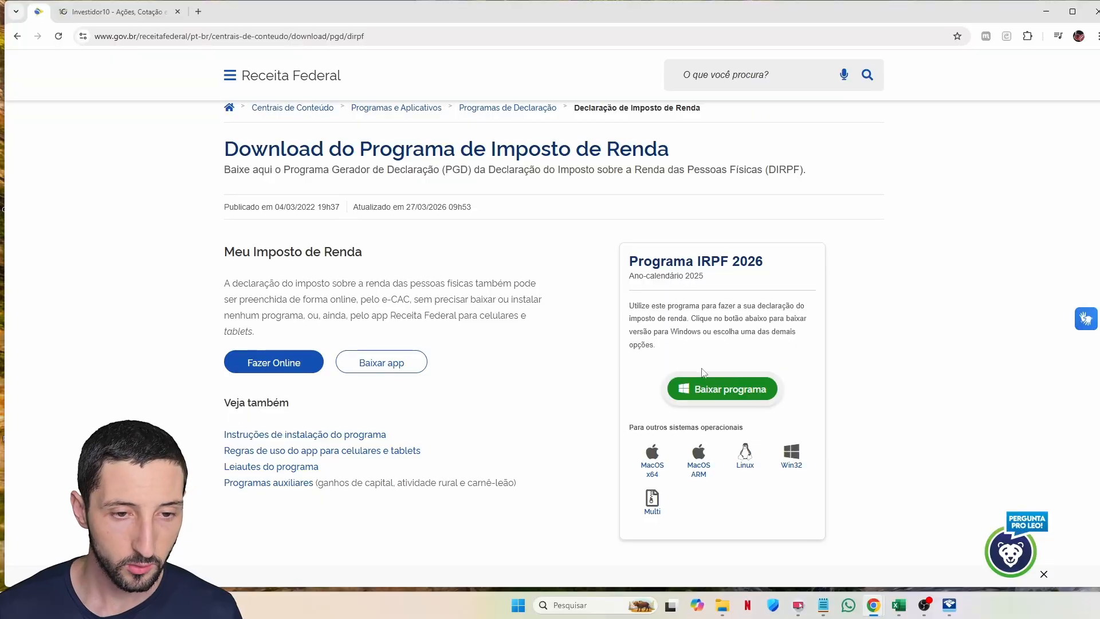
{"action": "scroll", "coordinate": [693, 374], "scroll_direction": "up", "scroll_amount": 1}
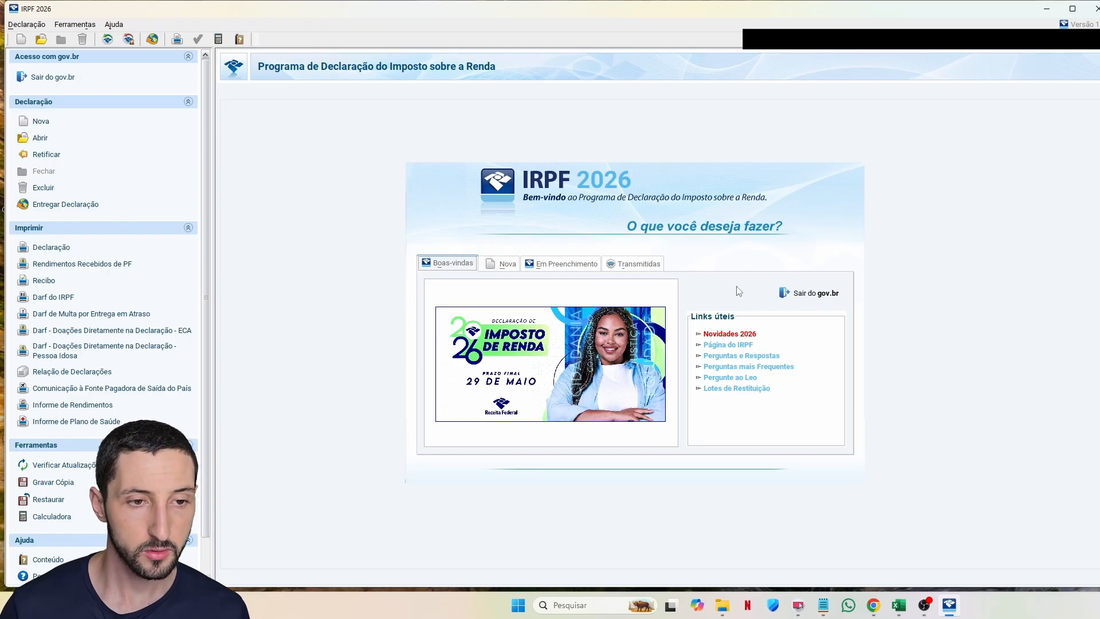
Step: Open the declaration listed under Em Preenchimento and collapse Fichas da Declaração
{"action": "left_click", "coordinate": [588, 268]}
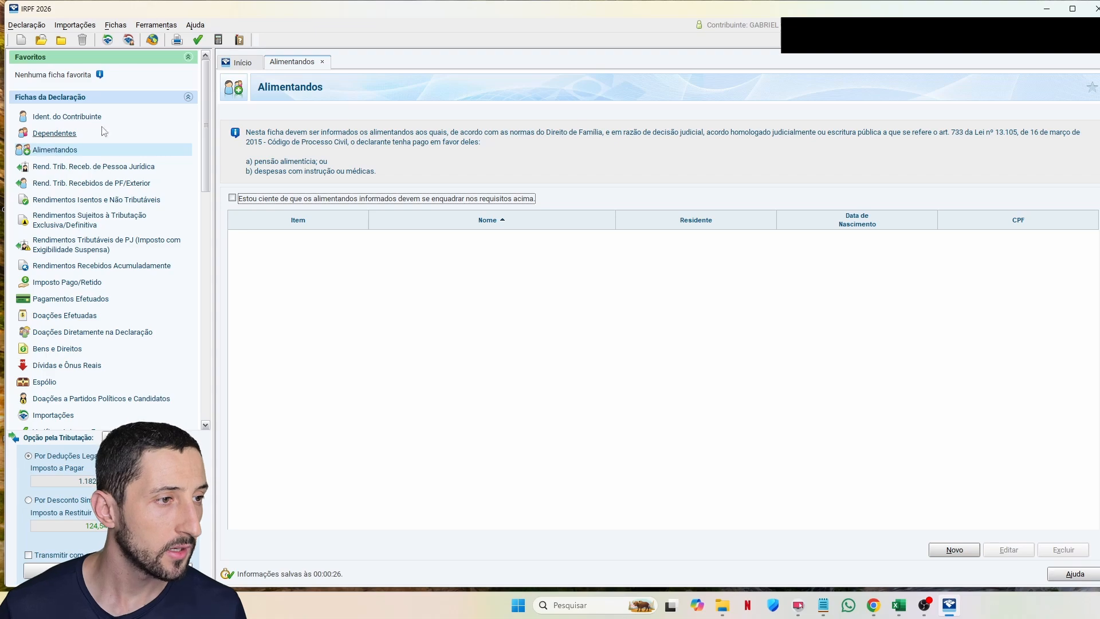
{"action": "scroll", "coordinate": [129, 195], "scroll_direction": "down", "scroll_amount": 5}
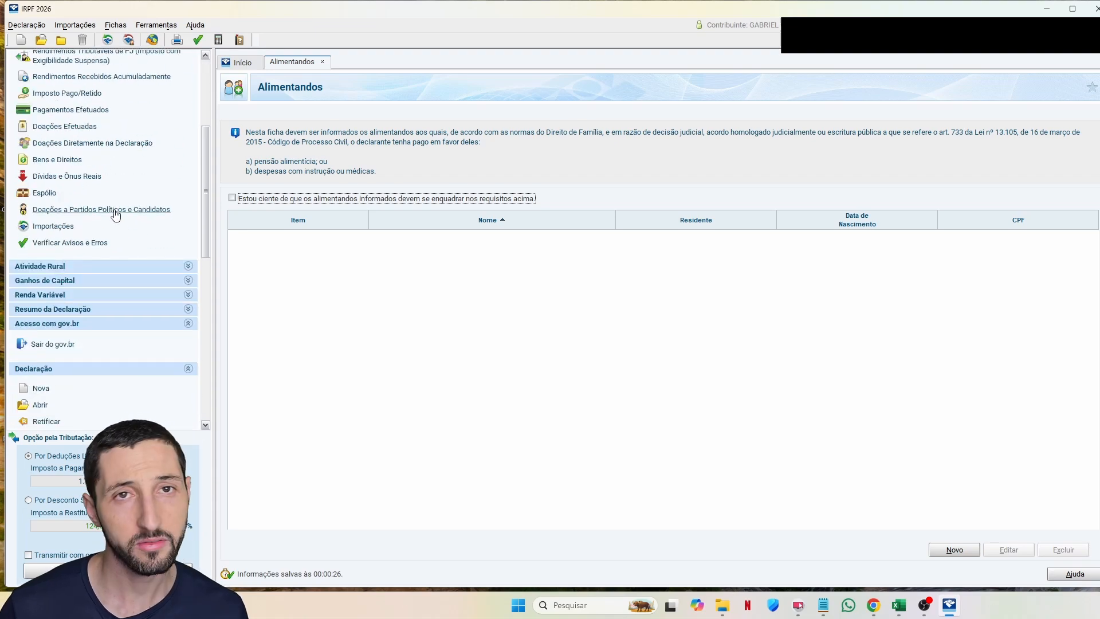
{"action": "scroll", "coordinate": [116, 213], "scroll_direction": "up", "scroll_amount": 5}
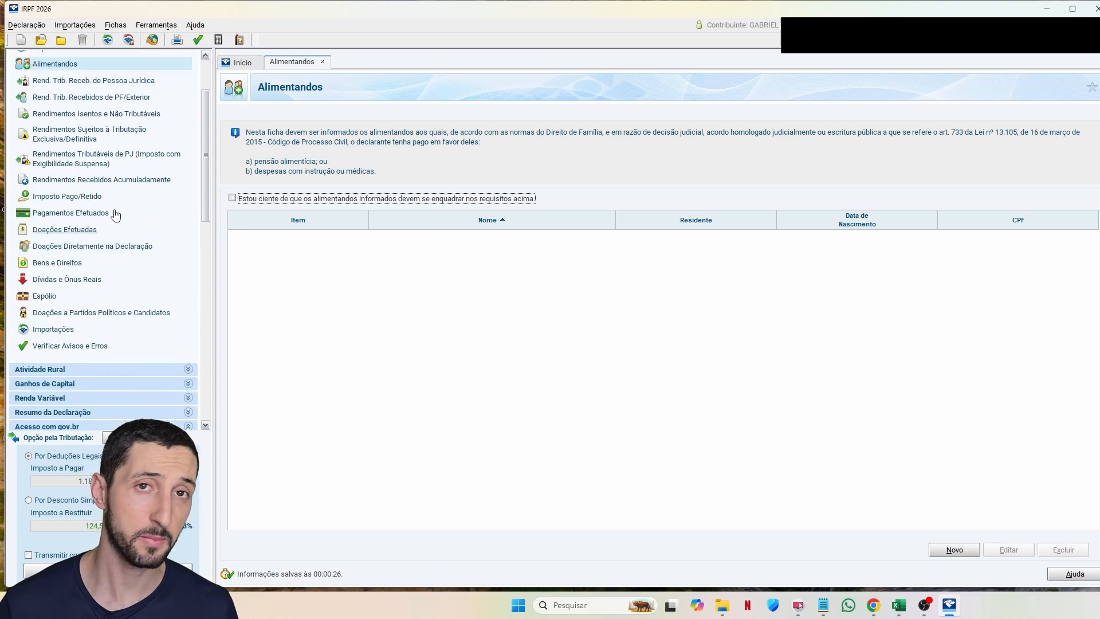
{"action": "left_click", "coordinate": [107, 99]}
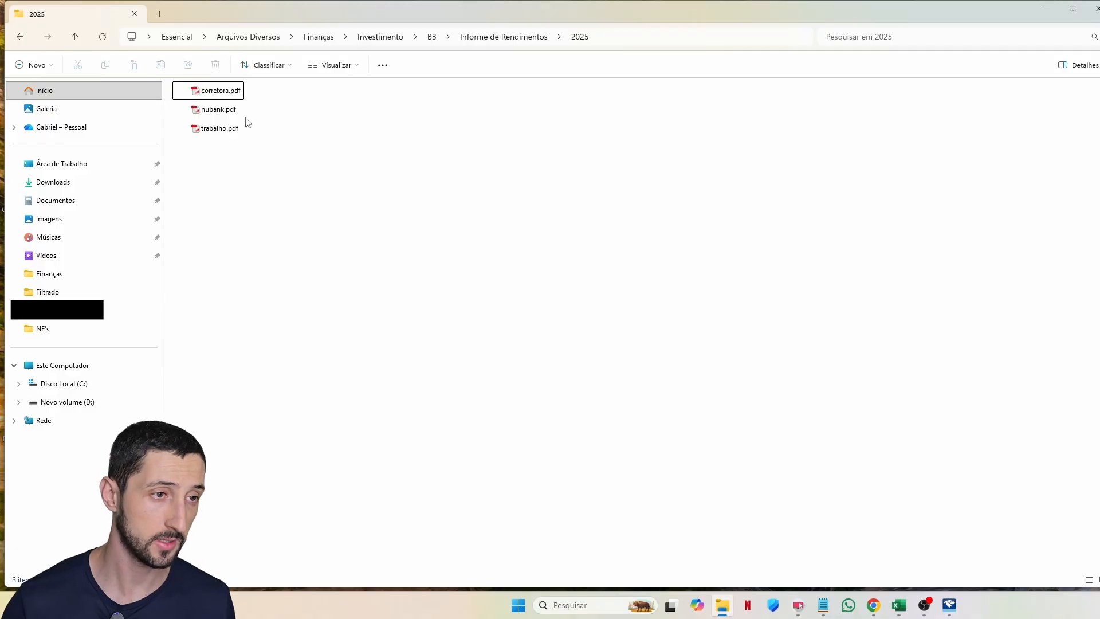
{"action": "left_click", "coordinate": [235, 132]}
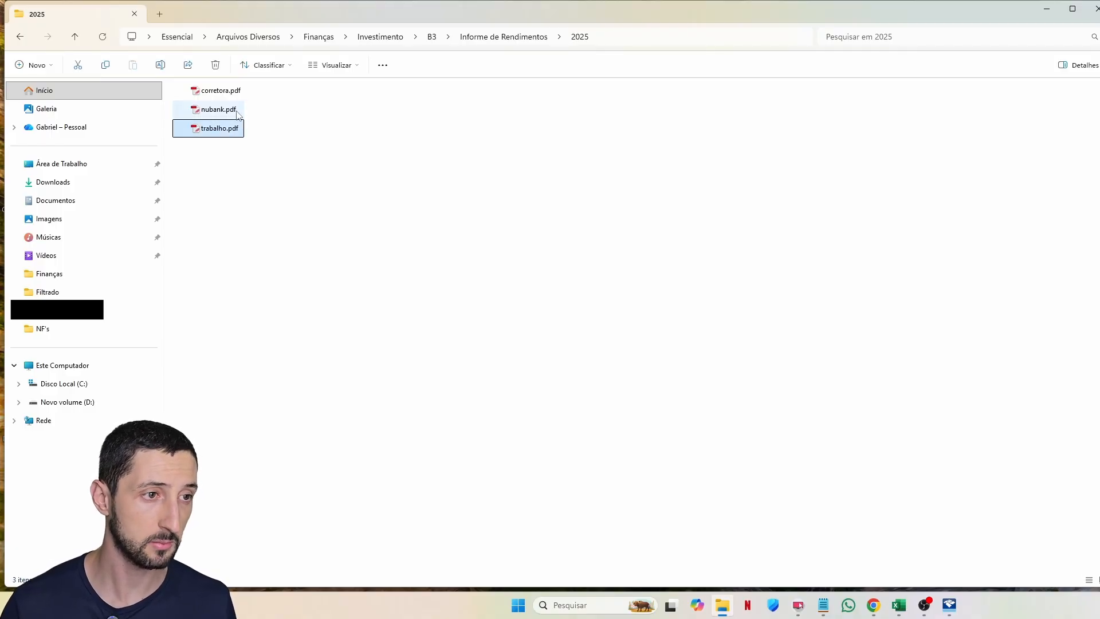
{"action": "left_click", "coordinate": [237, 114]}
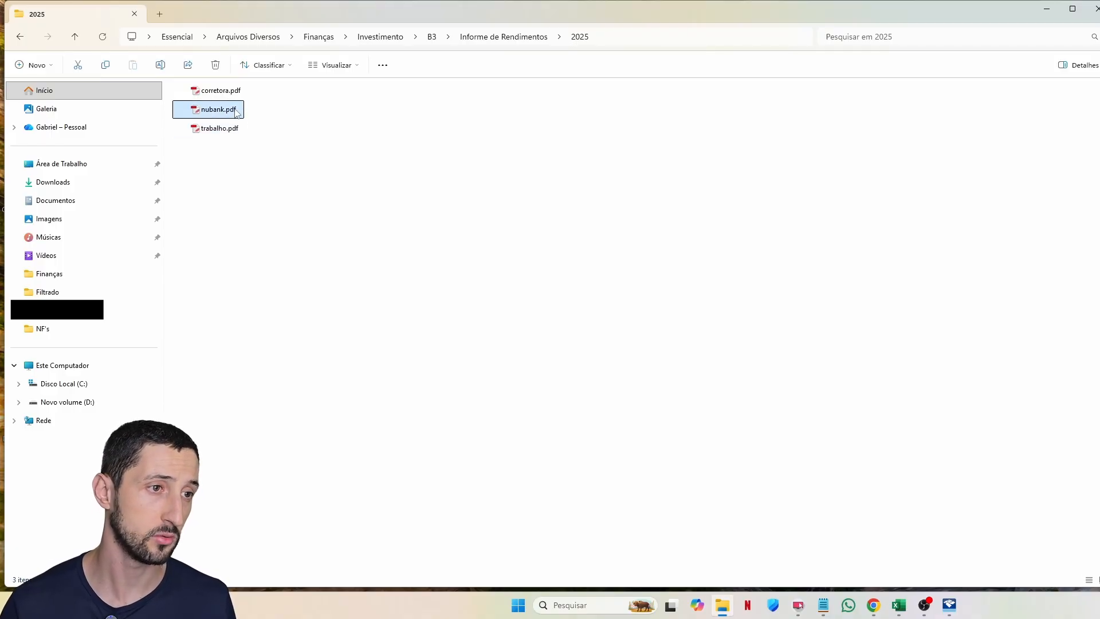
{"action": "left_click", "coordinate": [232, 93]}
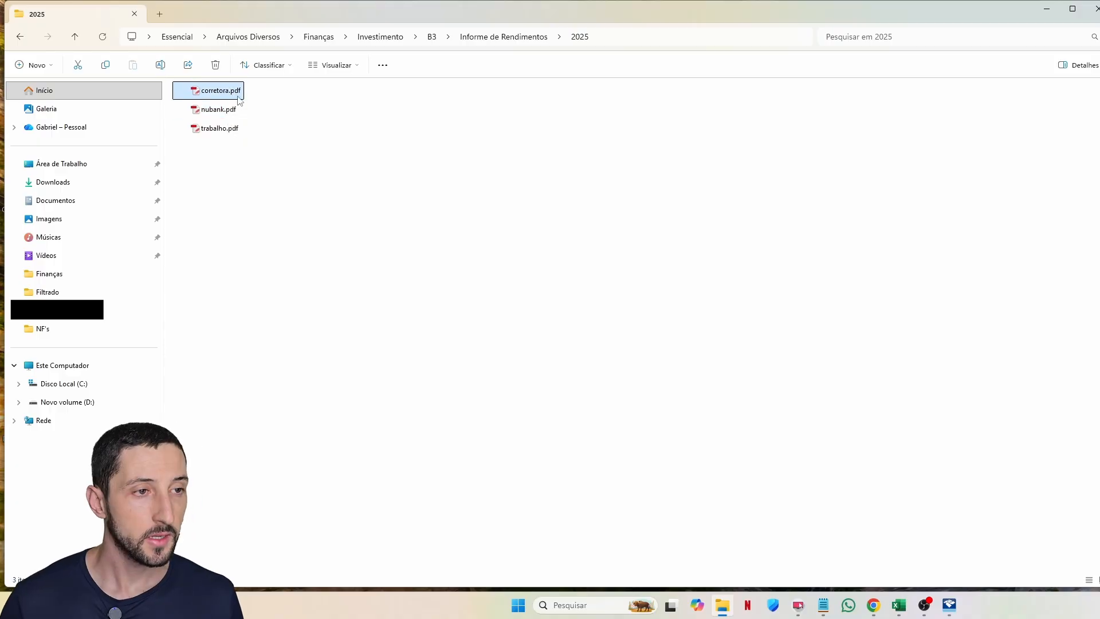
{"action": "left_click", "coordinate": [326, 125]}
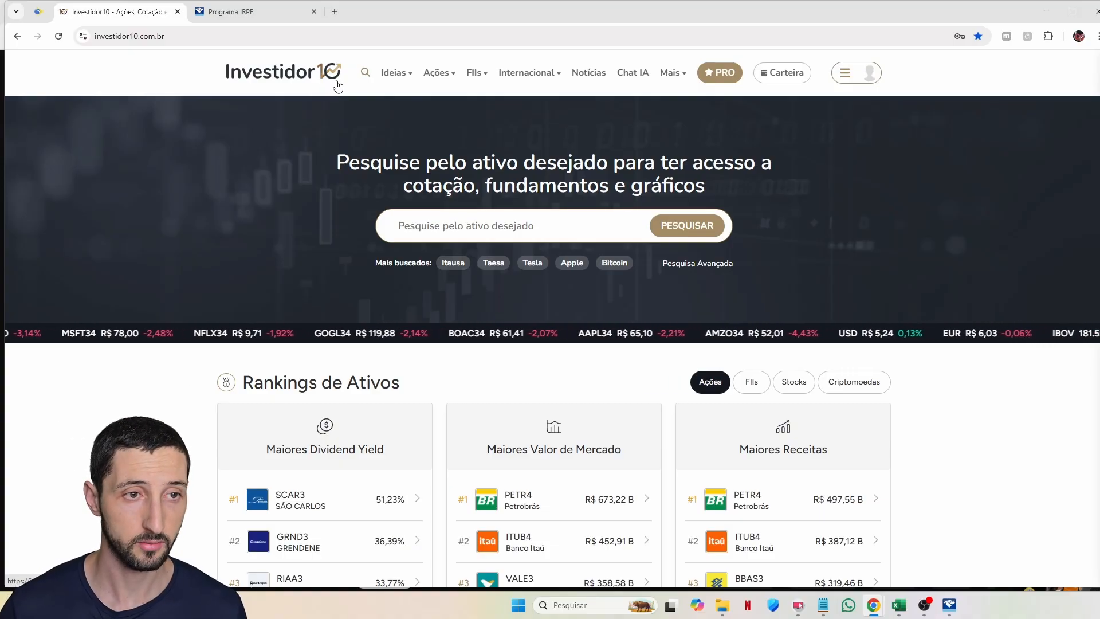
Step: Open the Carteira's IRPF declaration page in Investidor10 and expand the Resumo section list
{"action": "left_click", "coordinate": [767, 73]}
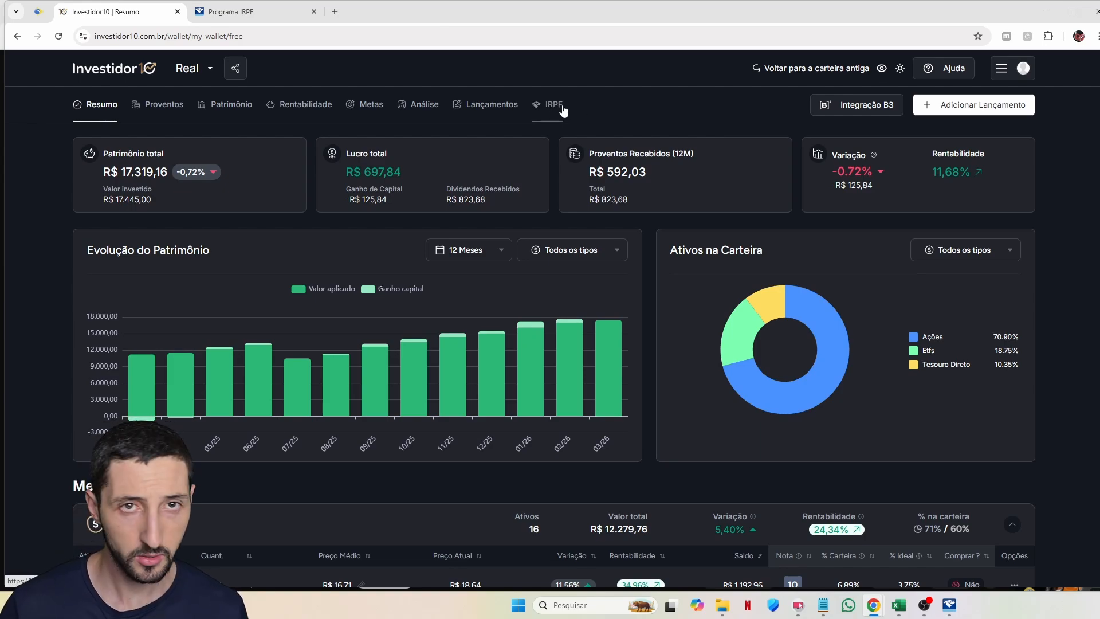
{"action": "left_click", "coordinate": [563, 109]}
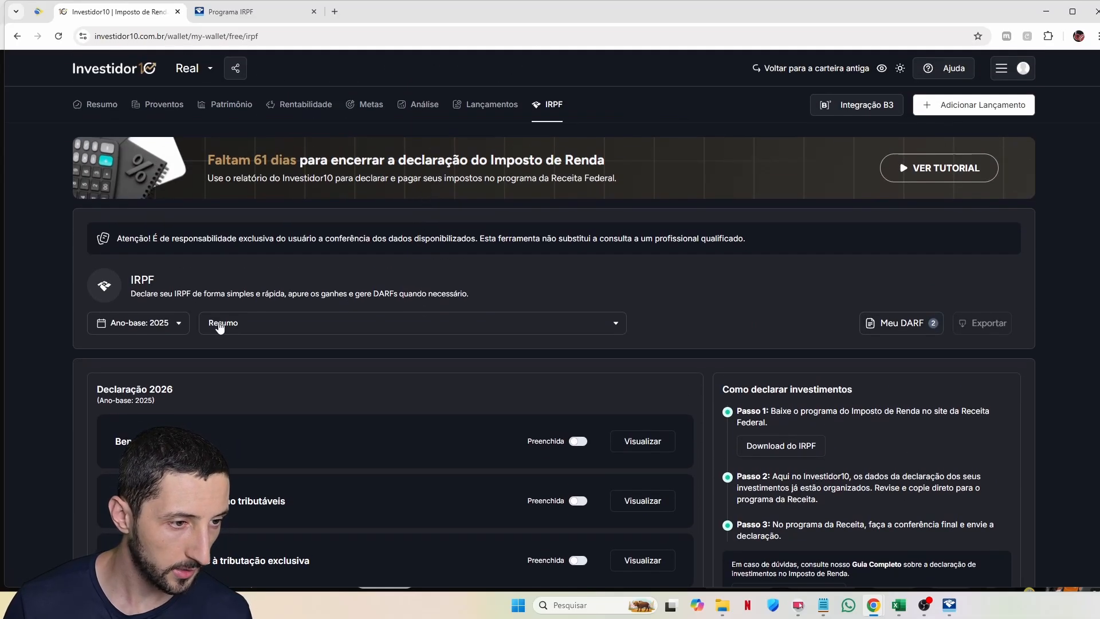
{"action": "left_click", "coordinate": [220, 325]}
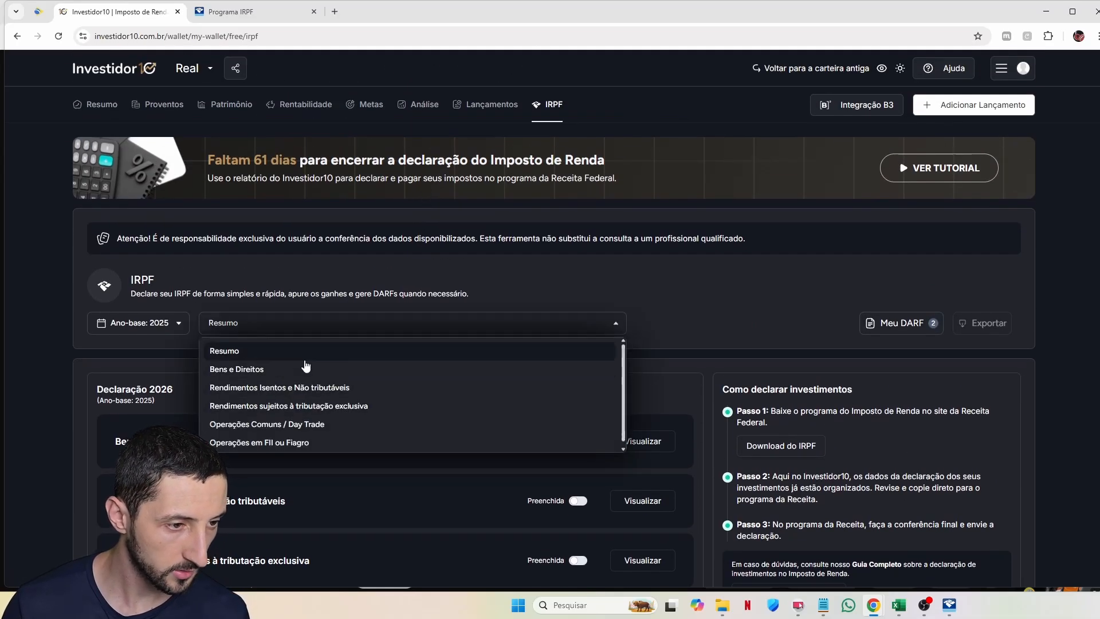
{"action": "scroll", "coordinate": [625, 304], "scroll_direction": "down", "scroll_amount": 4}
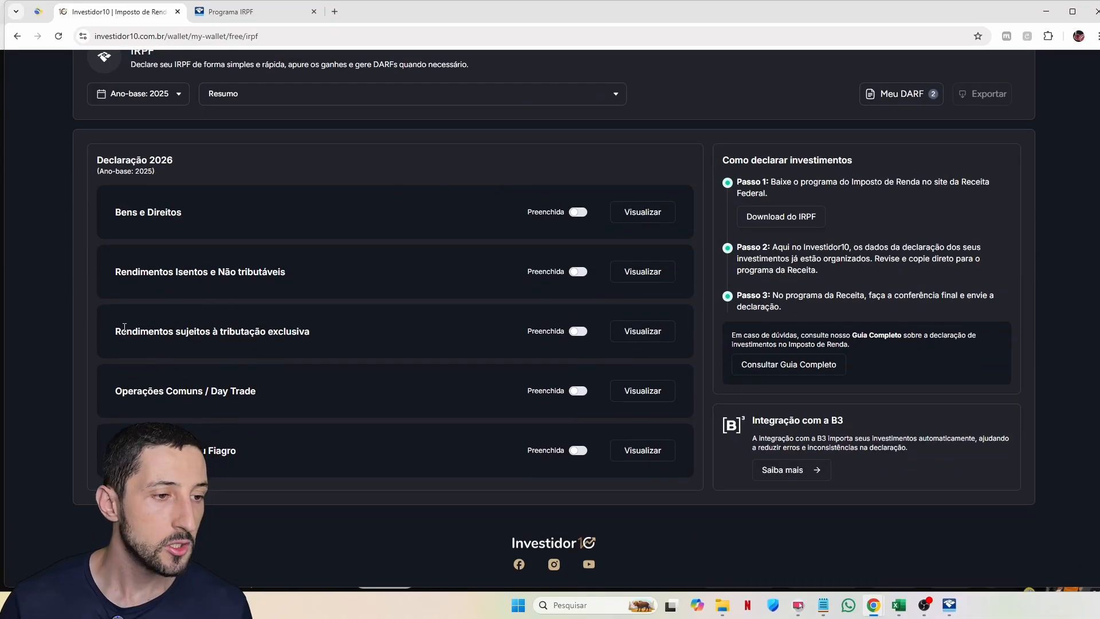
Step: Review the Rendimentos sujeitos à tributação exclusiva and operation section titles, then return to IRPF 2026
{"action": "left_click_drag", "start_coordinate": [115, 331], "coordinate": [315, 332]}
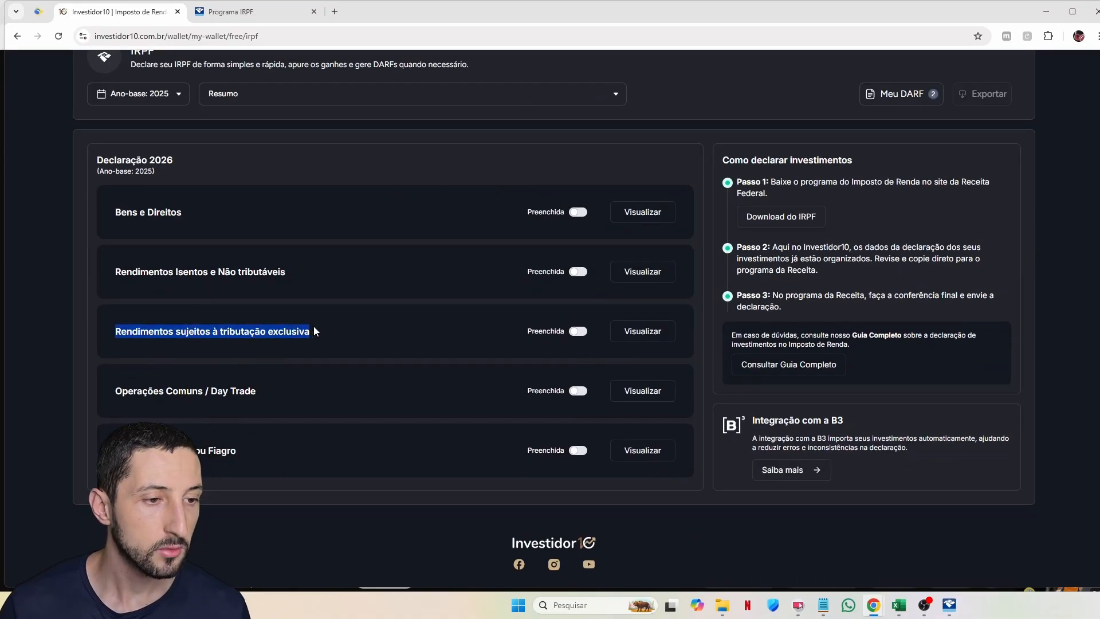
{"action": "left_click_drag", "start_coordinate": [115, 391], "coordinate": [246, 456]}
{"action": "left_click", "coordinate": [247, 456]}
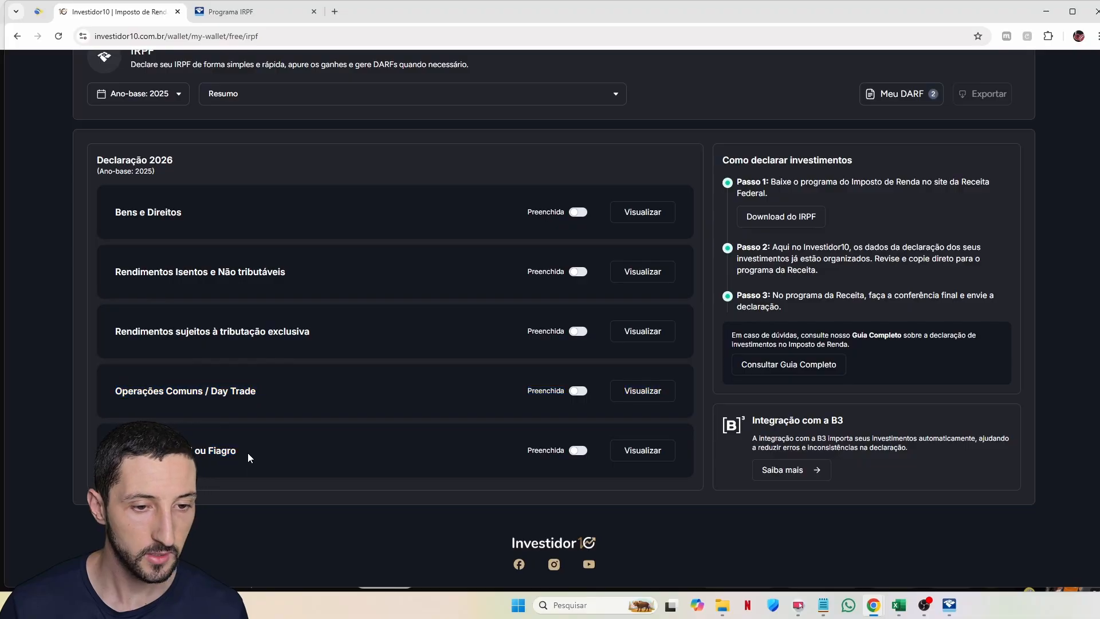
{"action": "key", "text": "alt+Tab"}
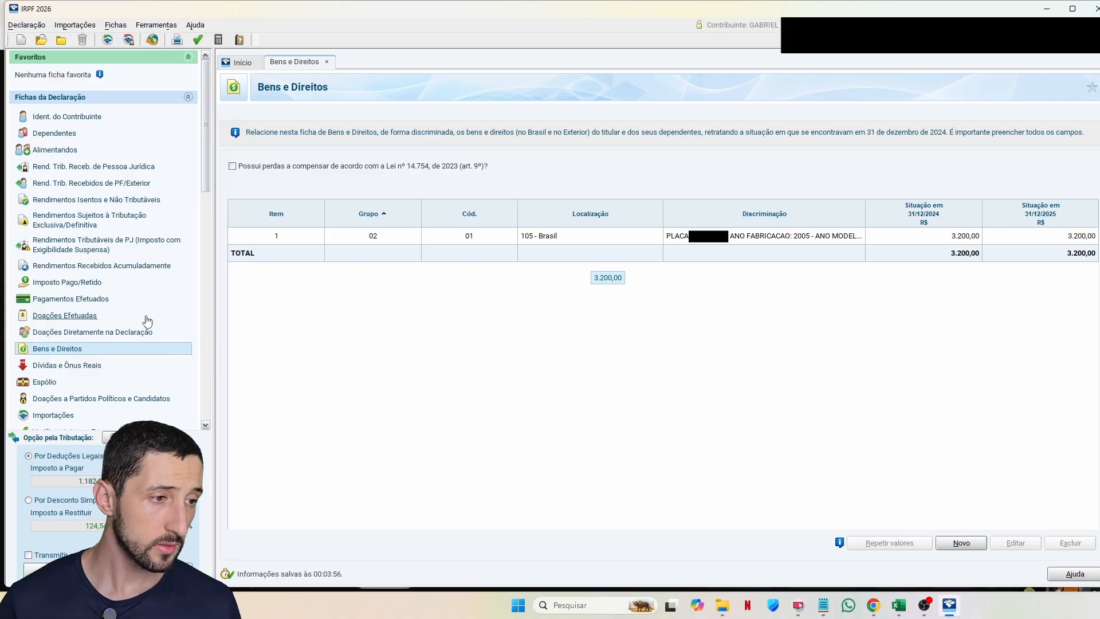
{"action": "left_click", "coordinate": [714, 241]}
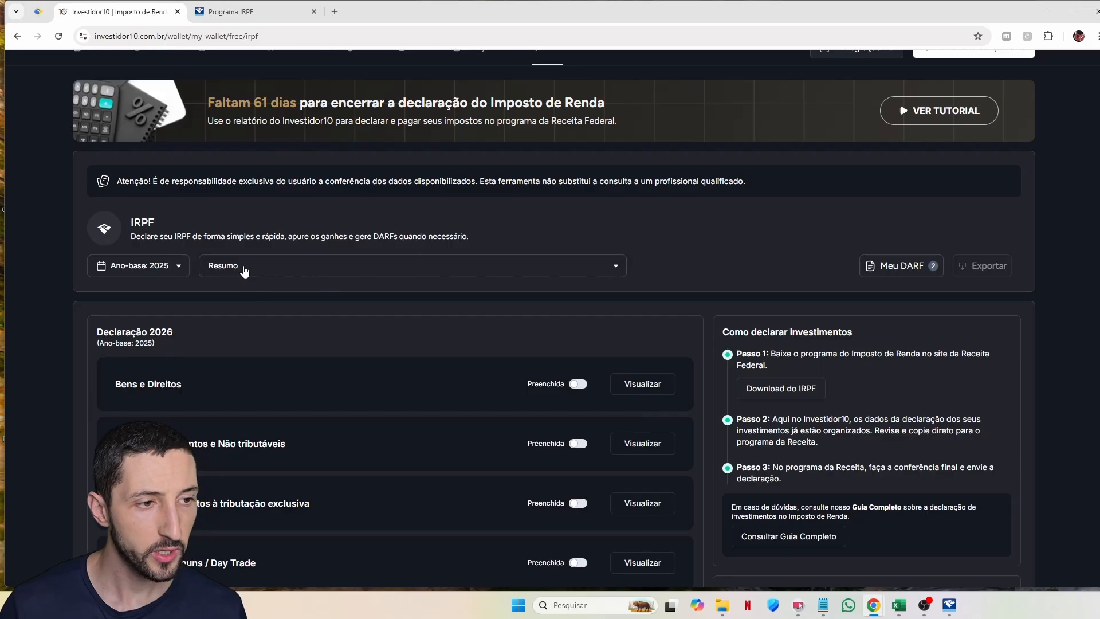
Step: Show Investidor10's Bens e Direitos stock-holdings report, scroll its table, then move to the Excel workbook
{"action": "left_click", "coordinate": [244, 271]}
{"action": "left_click", "coordinate": [245, 312]}
{"action": "scroll", "coordinate": [281, 332], "scroll_direction": "down", "scroll_amount": 3}
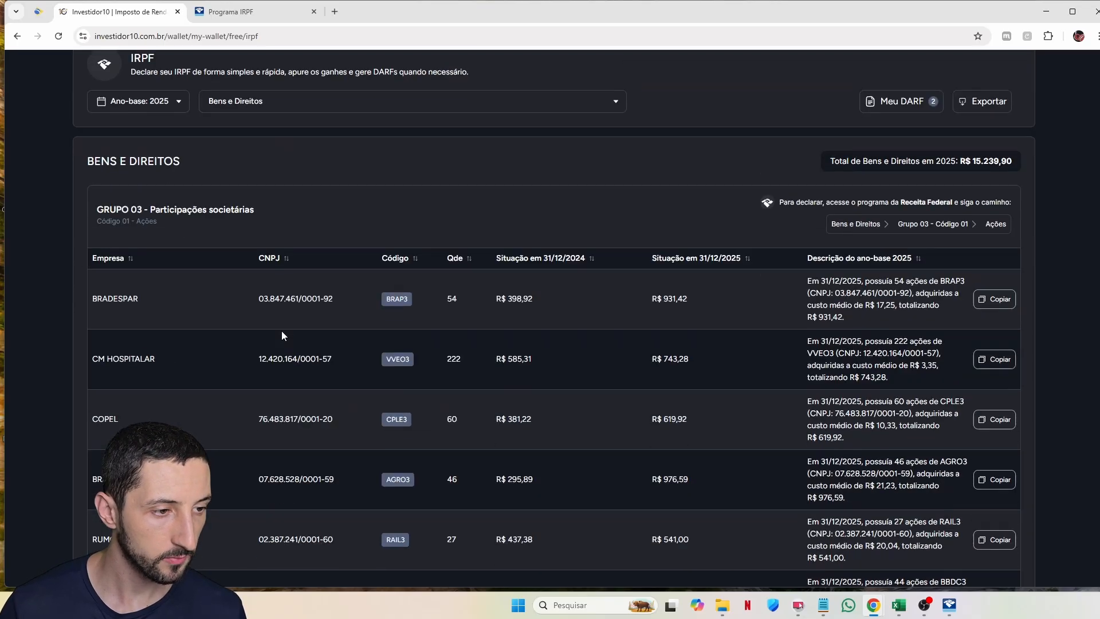
{"action": "scroll", "coordinate": [348, 293], "scroll_direction": "down", "scroll_amount": 8}
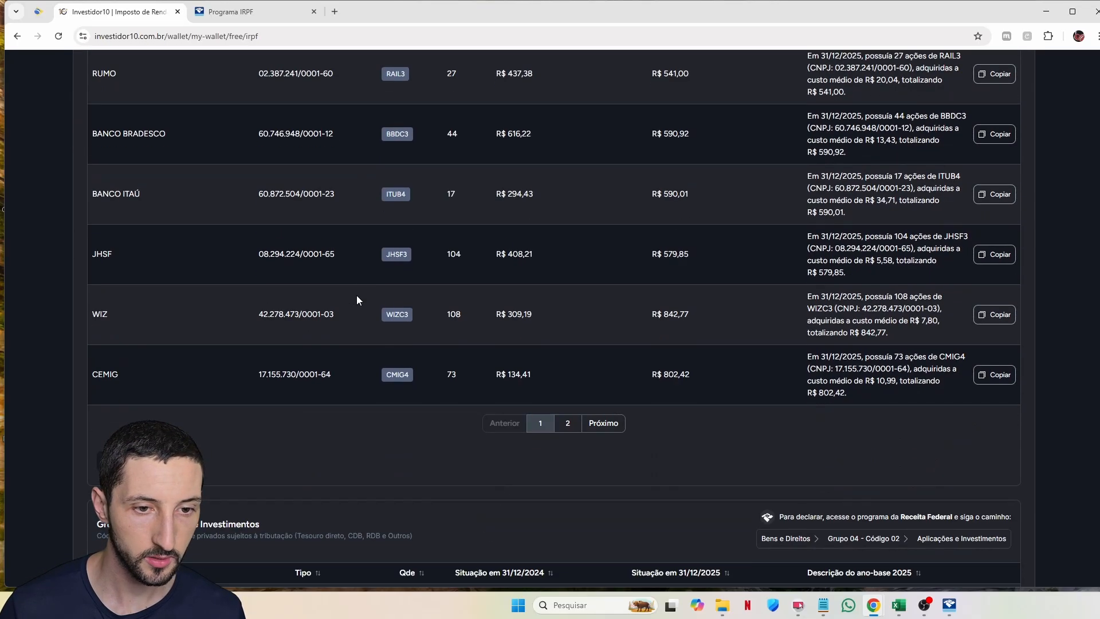
{"action": "scroll", "coordinate": [357, 295], "scroll_direction": "up", "scroll_amount": 1}
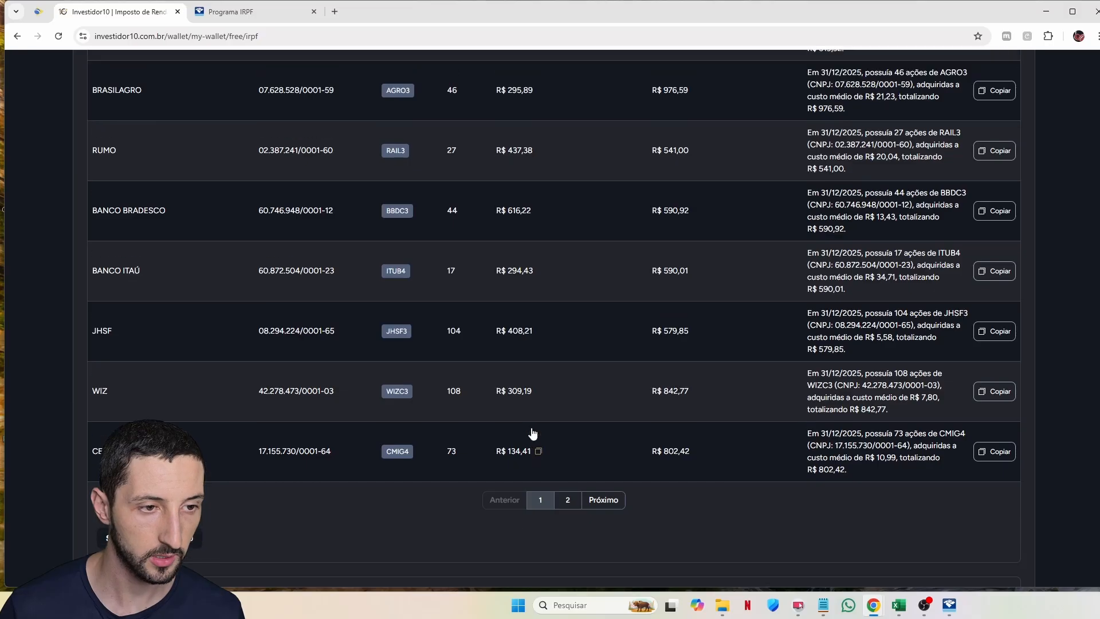
{"action": "scroll", "coordinate": [479, 376], "scroll_direction": "up", "scroll_amount": 9}
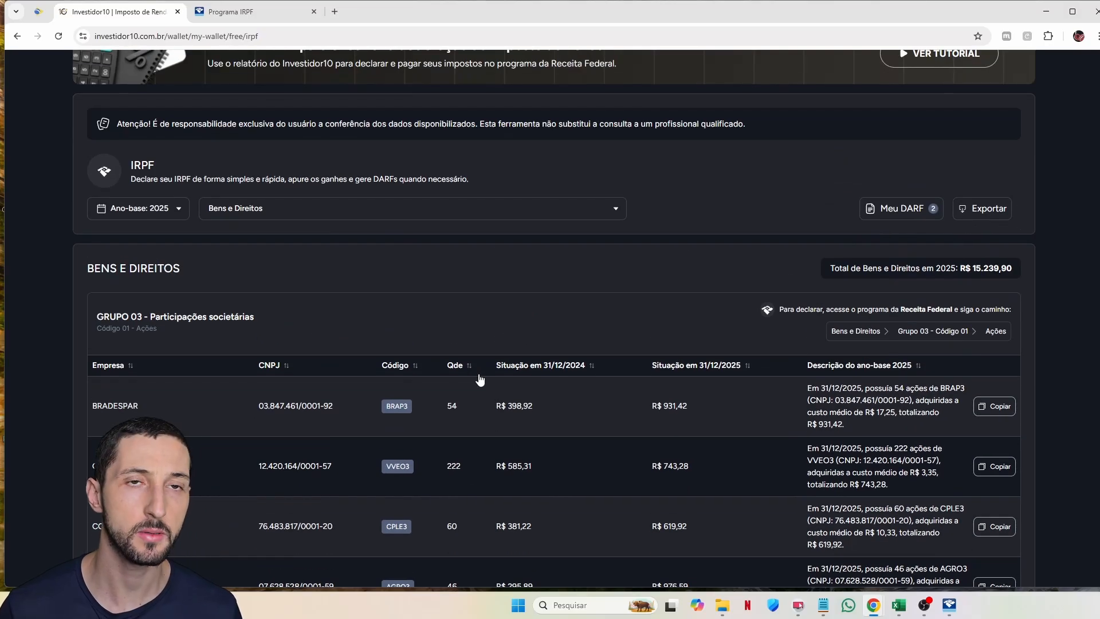
{"action": "key", "text": "alt+Tab"}
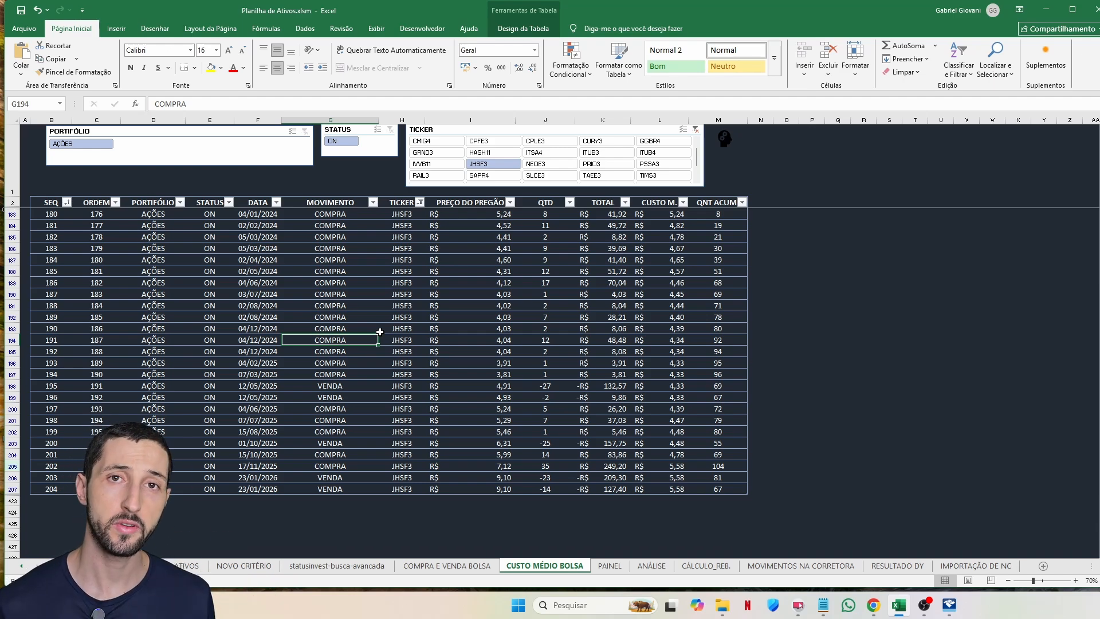
{"action": "left_click", "coordinate": [259, 362]}
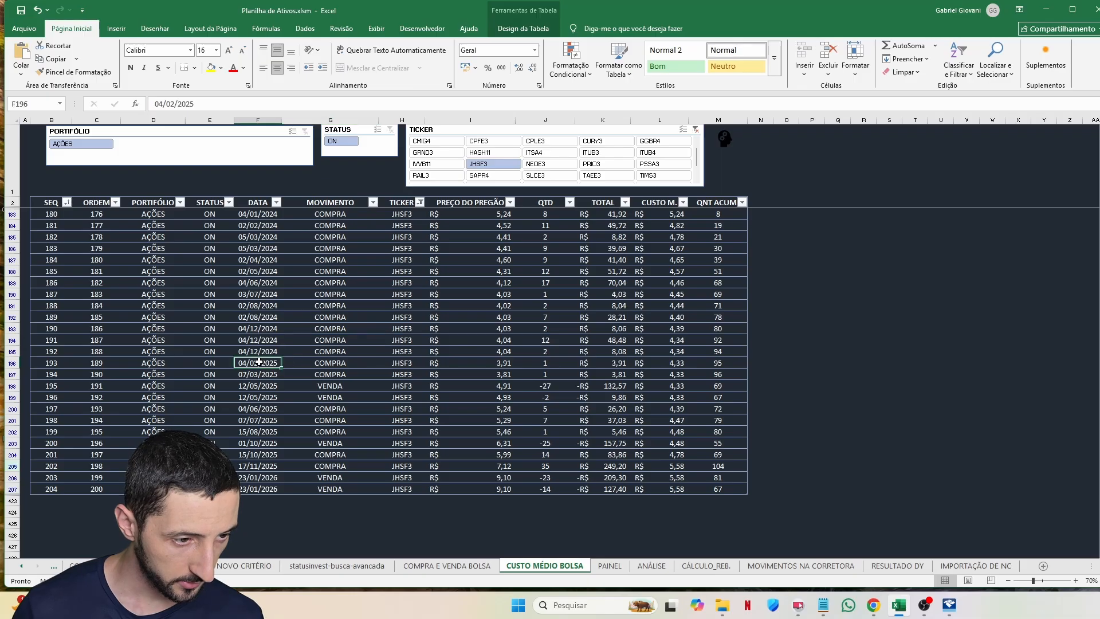
{"action": "left_click_drag", "start_coordinate": [262, 365], "coordinate": [267, 377]}
{"action": "left_click", "coordinate": [267, 420]}
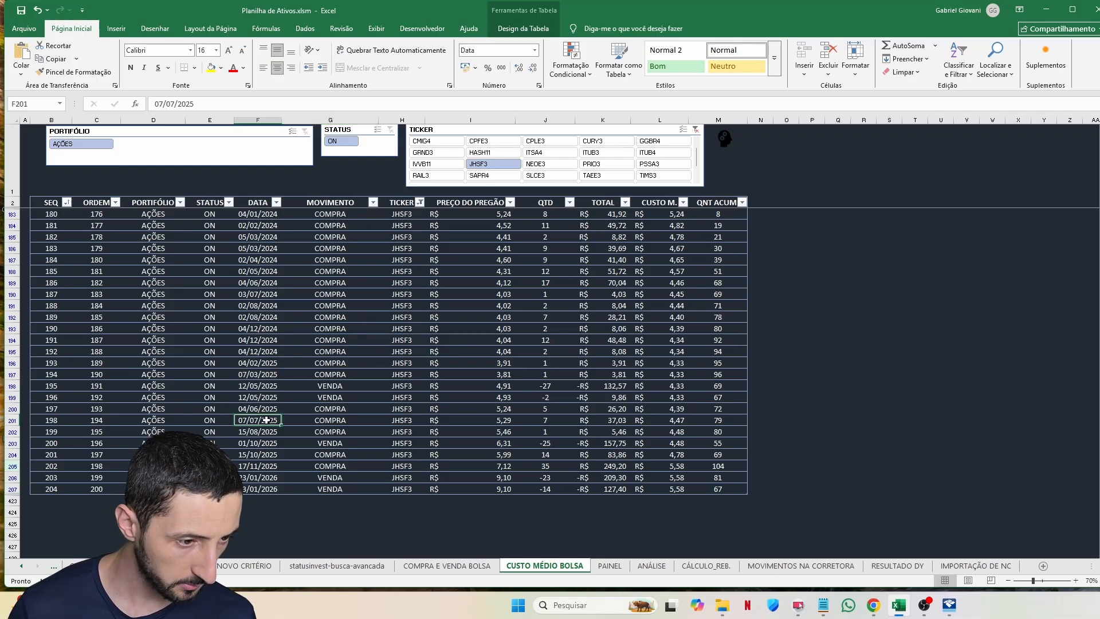
{"action": "left_click", "coordinate": [271, 464]}
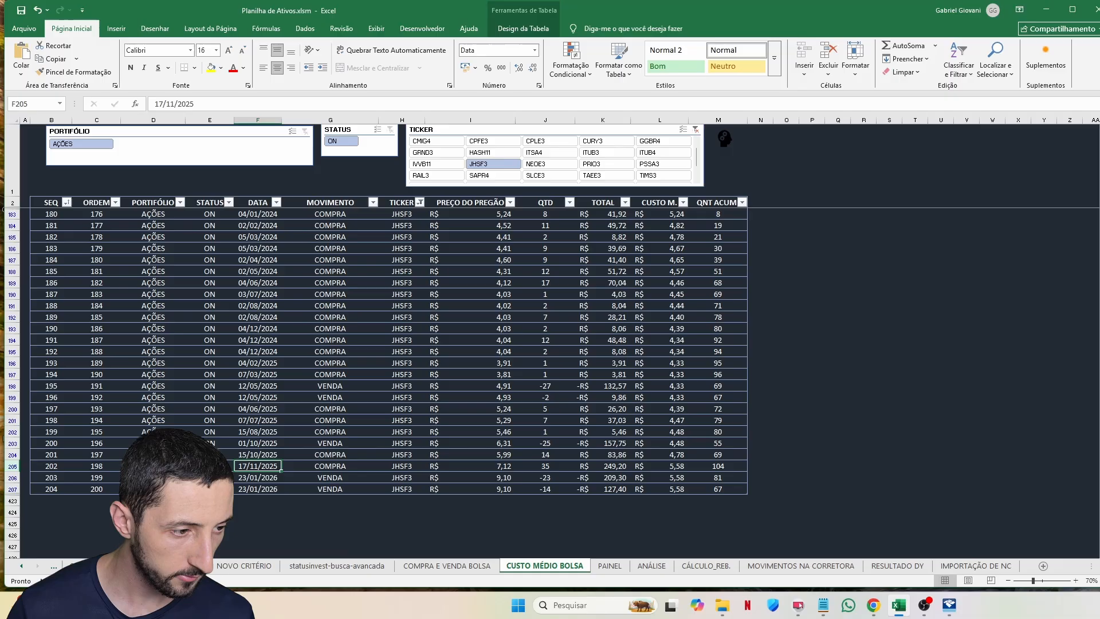
{"action": "left_click", "coordinate": [9, 466]}
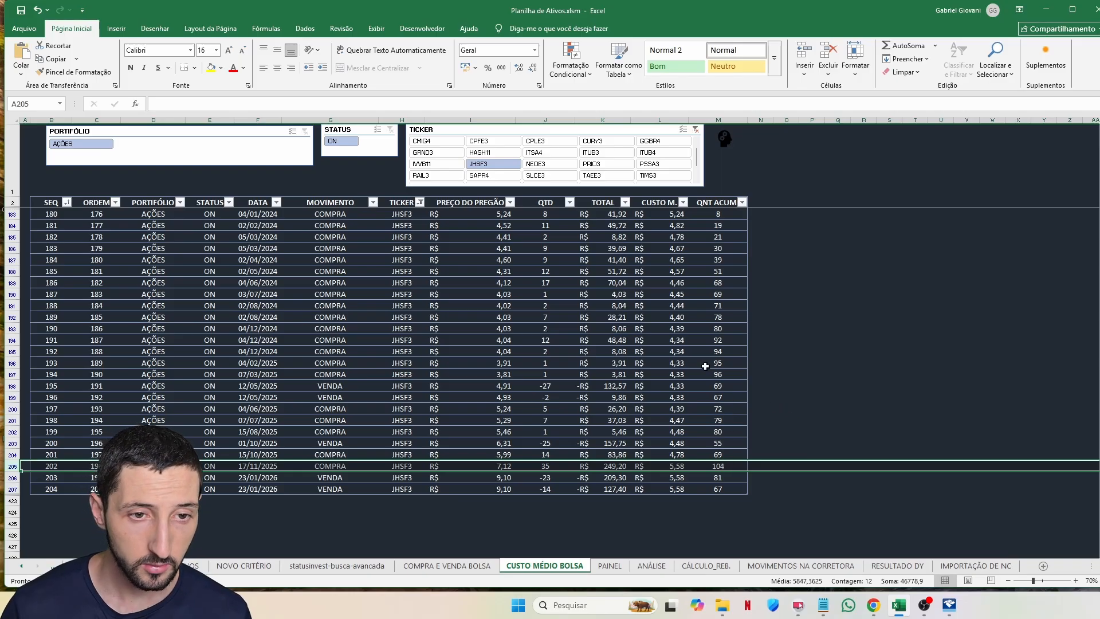
Step: Note the shares' classification, GRUPO 03 - Participações societárias and Código 01 - Ações, on Investidor10
{"action": "left_click", "coordinate": [873, 605]}
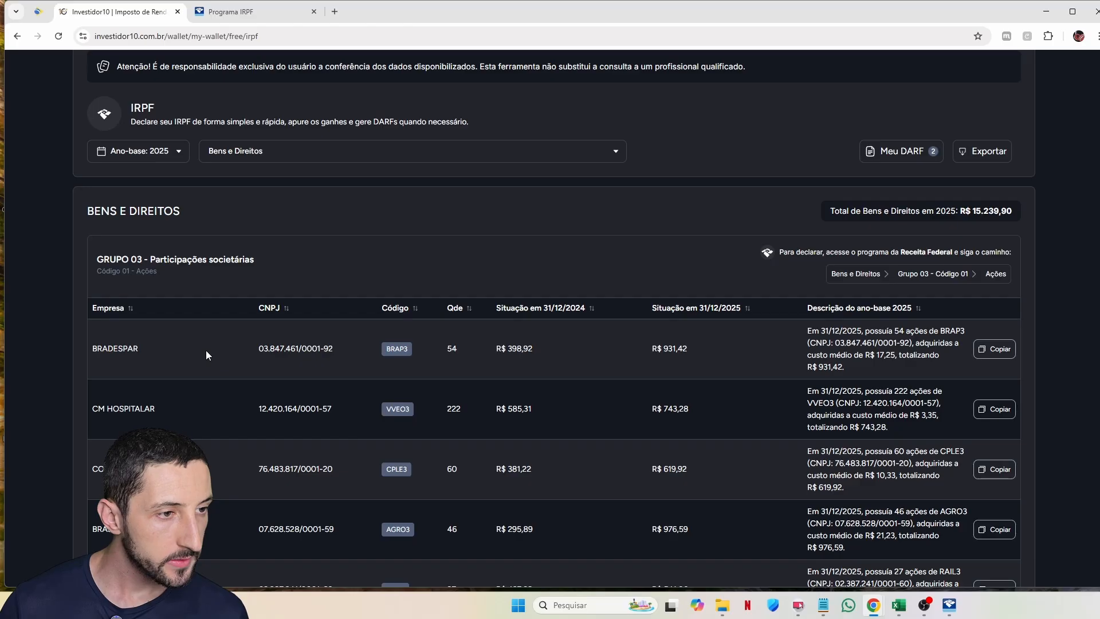
{"action": "scroll", "coordinate": [205, 349], "scroll_direction": "up", "scroll_amount": 1}
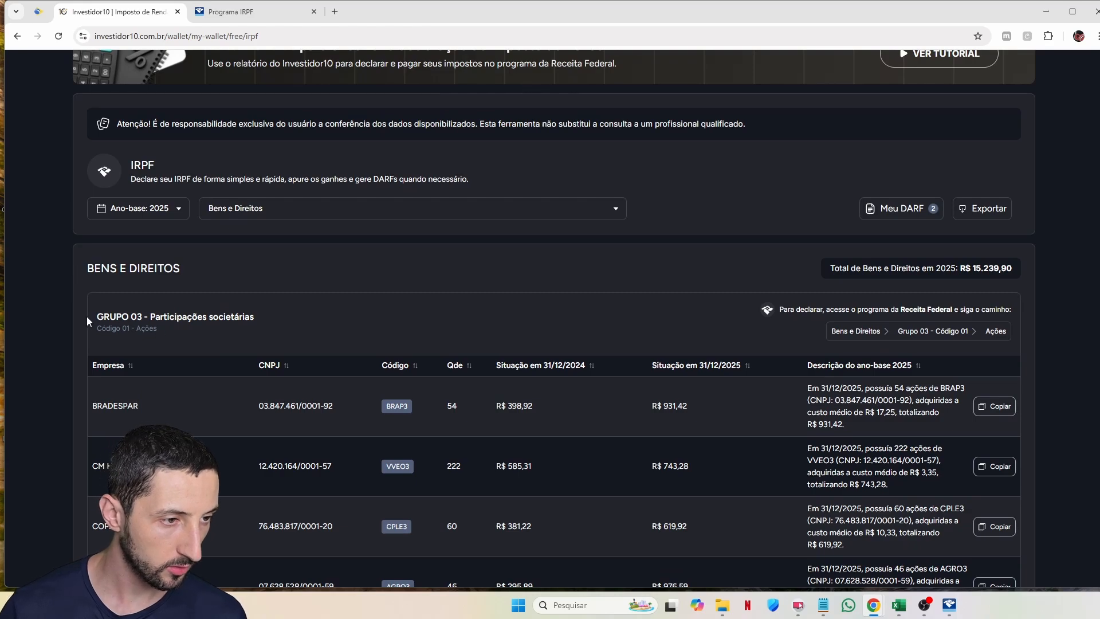
{"action": "left_click_drag", "start_coordinate": [88, 321], "coordinate": [271, 322]}
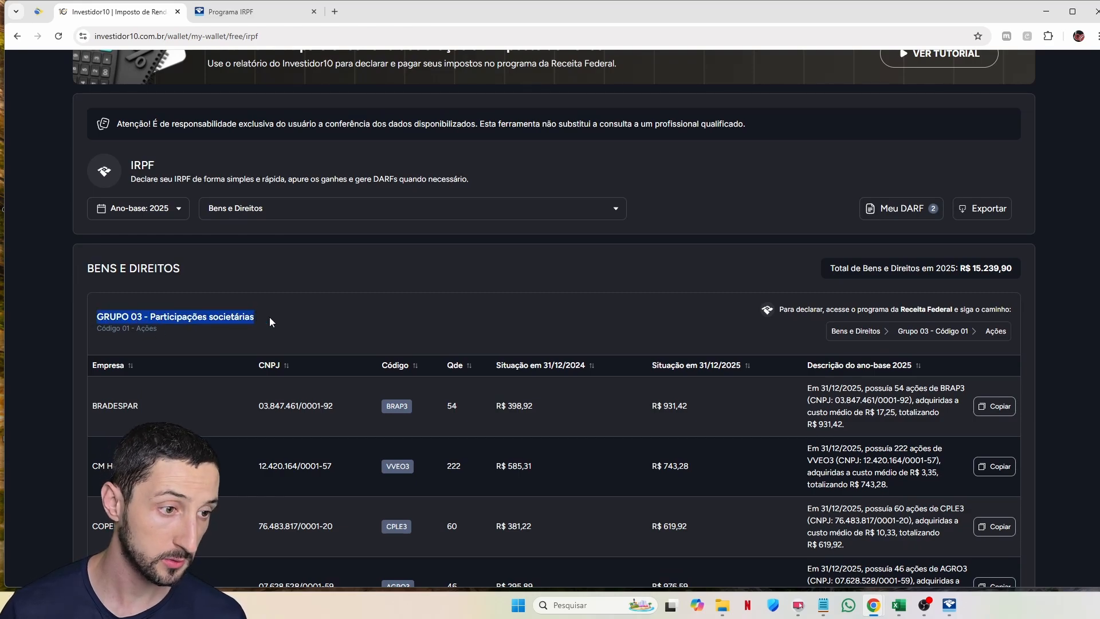
{"action": "left_click_drag", "start_coordinate": [158, 329], "coordinate": [107, 331]}
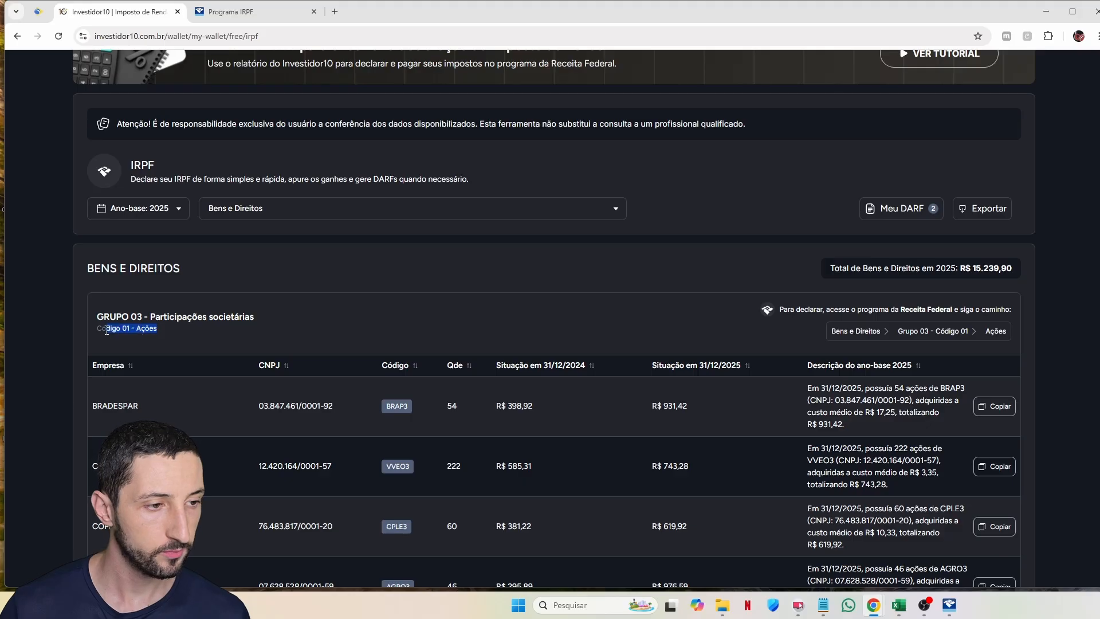
{"action": "key", "text": "alt+Tab"}
Step: Set the new asset to group 03 - Participações Societárias, code 01 - Ações
{"action": "type", "text": "03"}
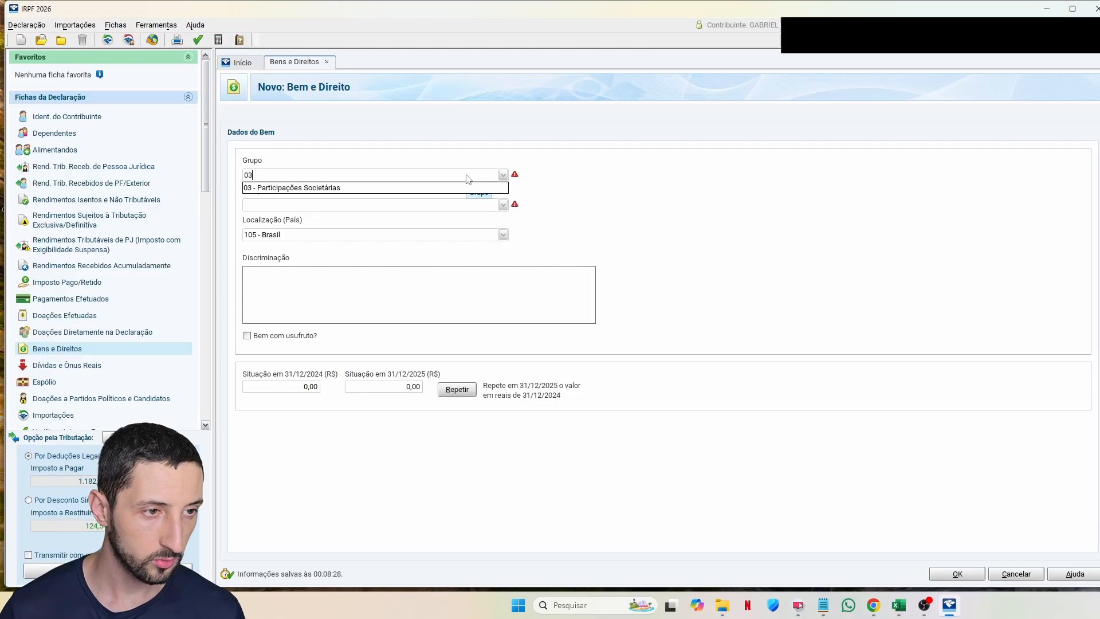
{"action": "left_click", "coordinate": [380, 189]}
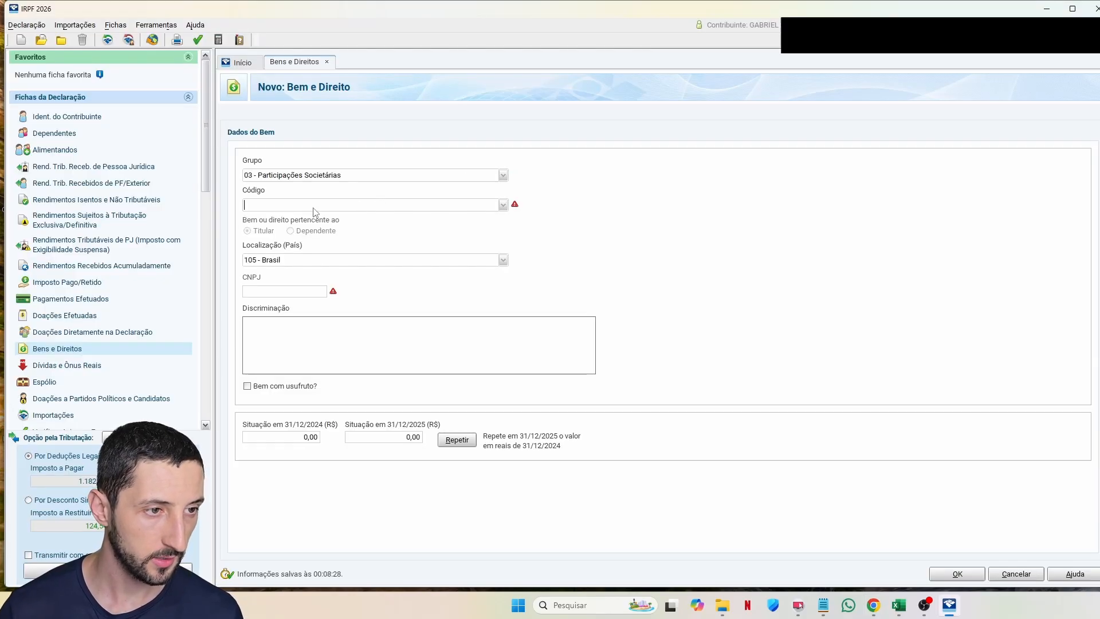
{"action": "left_click", "coordinate": [356, 204]}
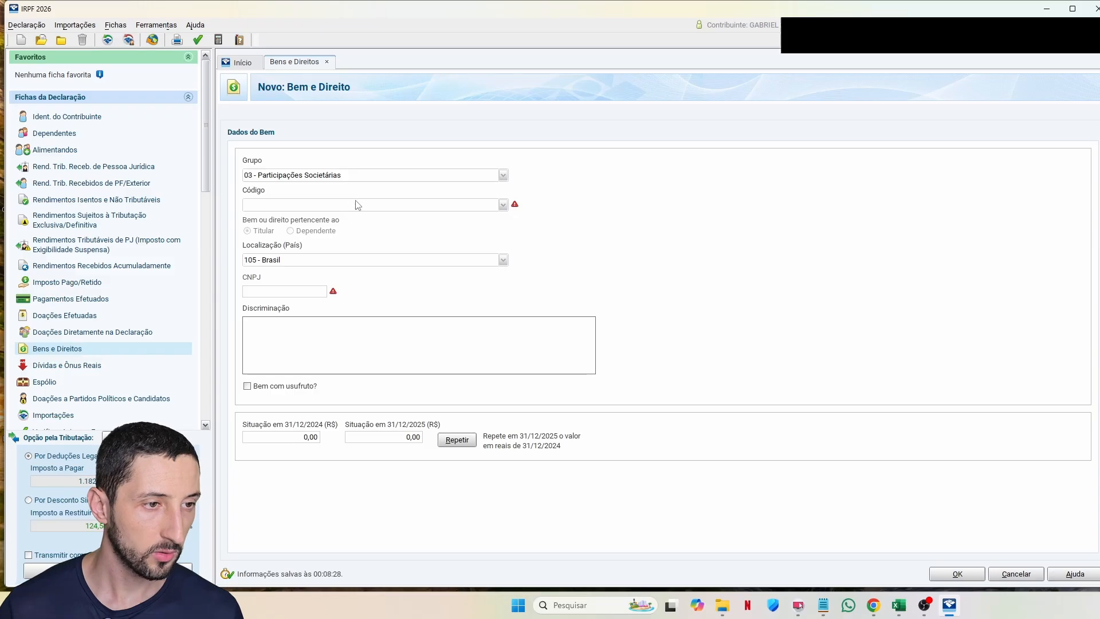
{"action": "type", "text": "1"}
{"action": "key", "text": "Return"}
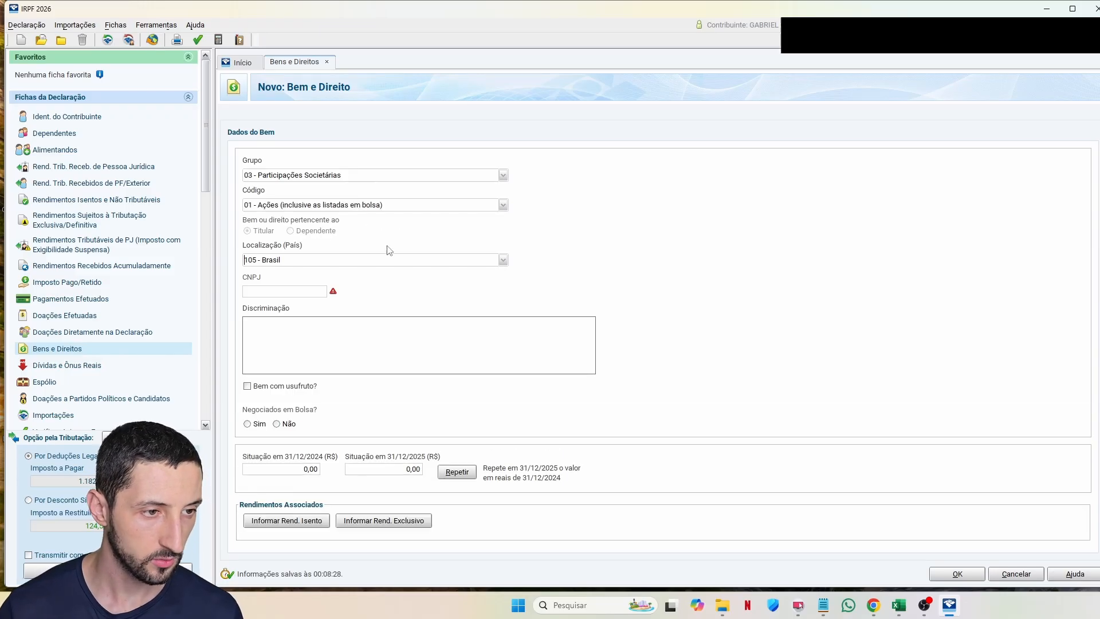
{"action": "key", "text": "alt+Tab"}
{"action": "left_click_drag", "start_coordinate": [334, 348], "coordinate": [260, 349]}
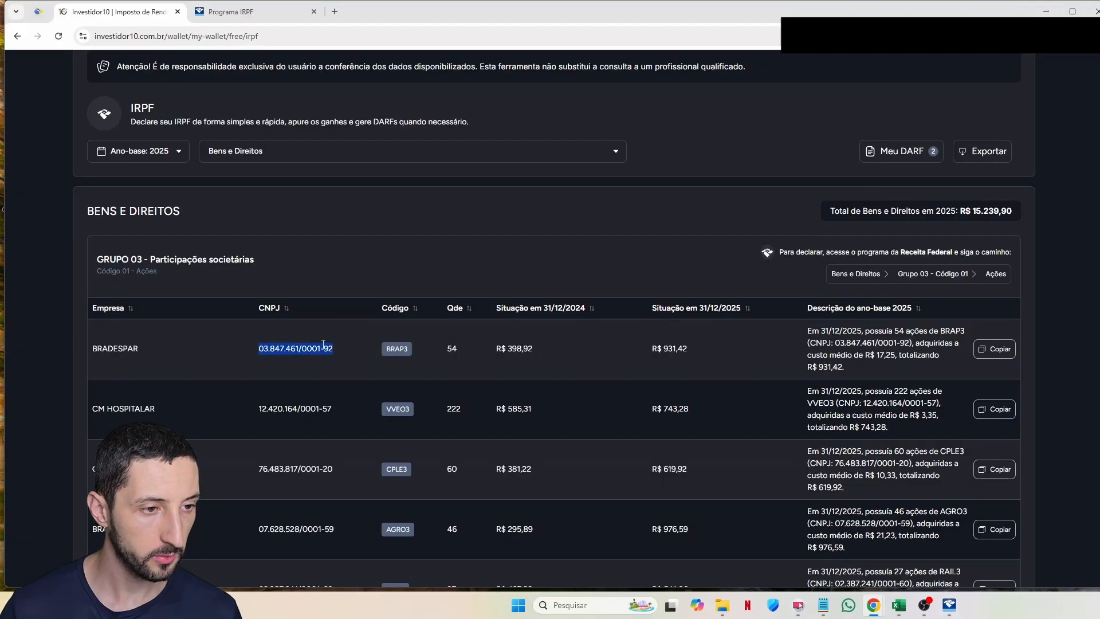
{"action": "key", "text": "ctrl+c"}
{"action": "key", "text": "alt+Tab"}
{"action": "left_click", "coordinate": [305, 291]}
{"action": "key", "text": "ctrl+v"}
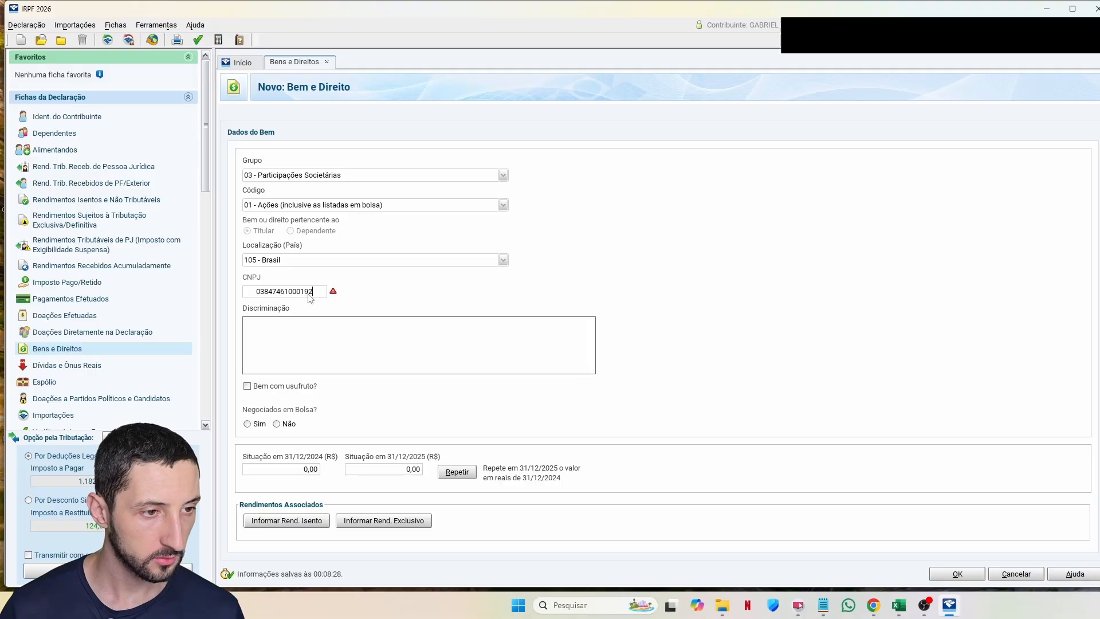
{"action": "key", "text": "alt+Tab"}
{"action": "left_click", "coordinate": [988, 353]}
{"action": "key", "text": "alt+Tab"}
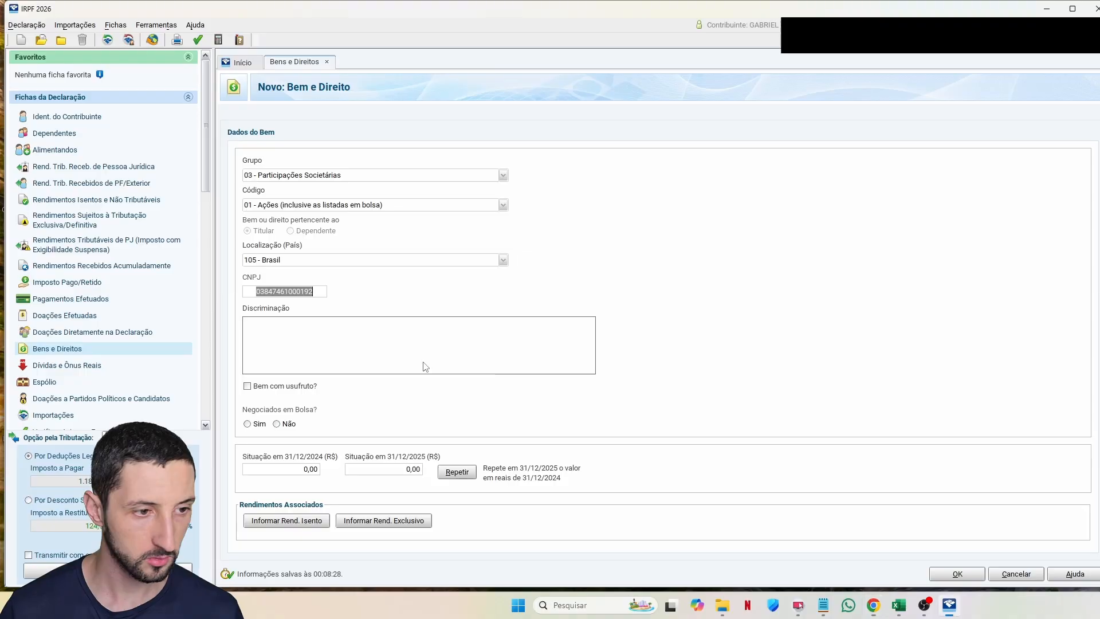
{"action": "left_click", "coordinate": [406, 369]}
{"action": "key", "text": "ctrl+v"}
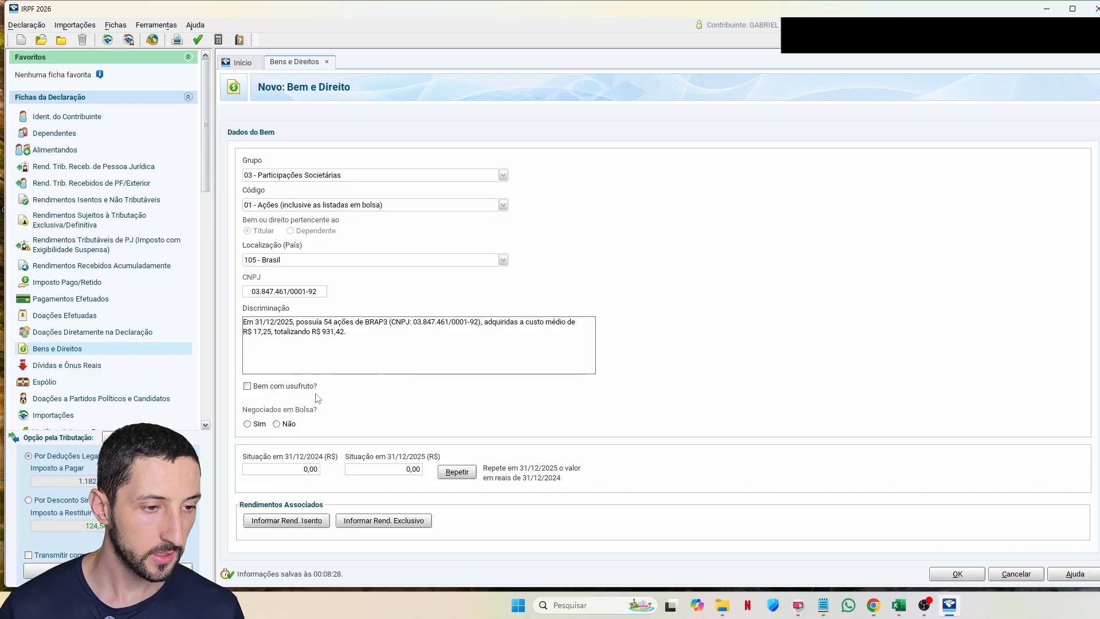
Step: Mark the shares as exchange-traded with trading code BRAP3
{"action": "left_click", "coordinate": [247, 424]}
{"action": "key", "text": "alt+Tab"}
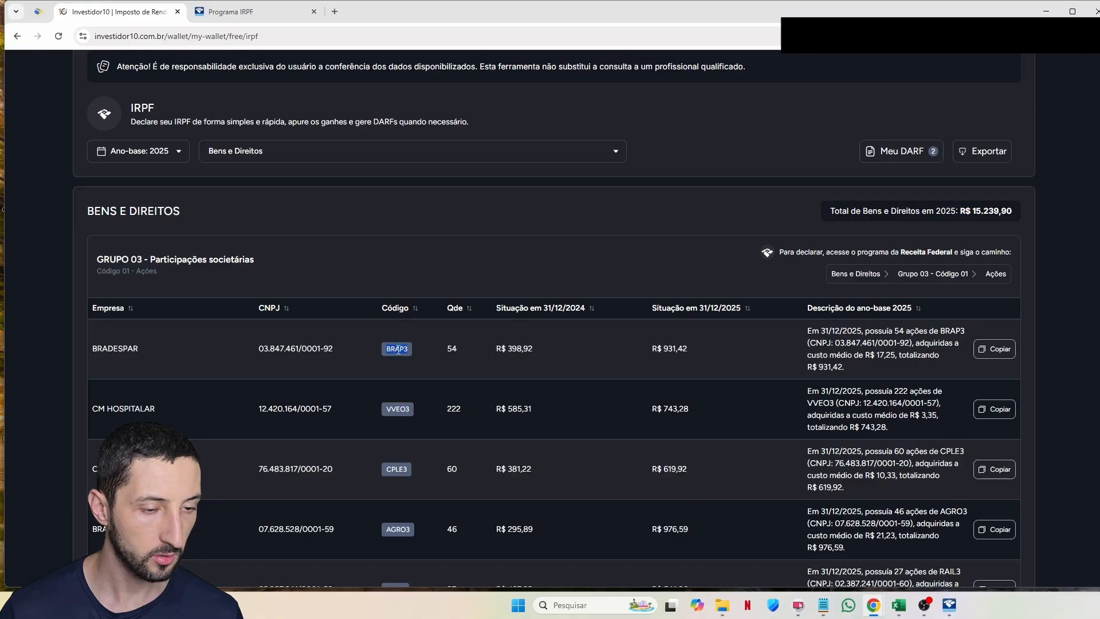
{"action": "key", "text": "alt+Tab"}
{"action": "left_click", "coordinate": [403, 424]}
{"action": "key", "text": "ctrl+v"}
Step: Enter 931,42 as the shares' 31/12/2025 value
{"action": "key", "text": "Tab"}
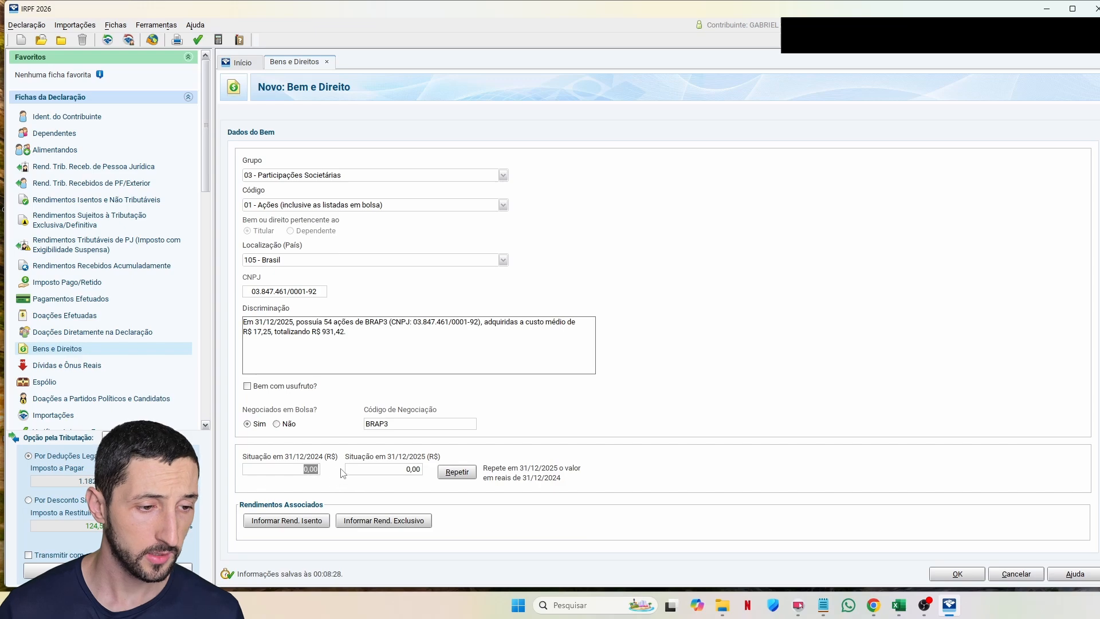
{"action": "key", "text": "Tab"}
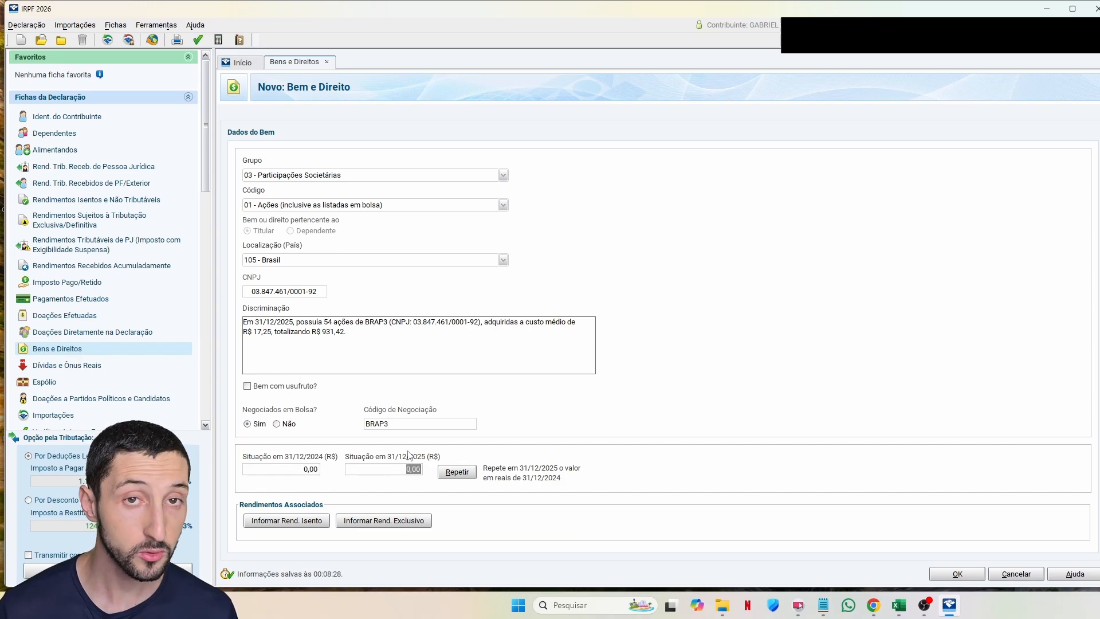
{"action": "key", "text": "alt+Tab"}
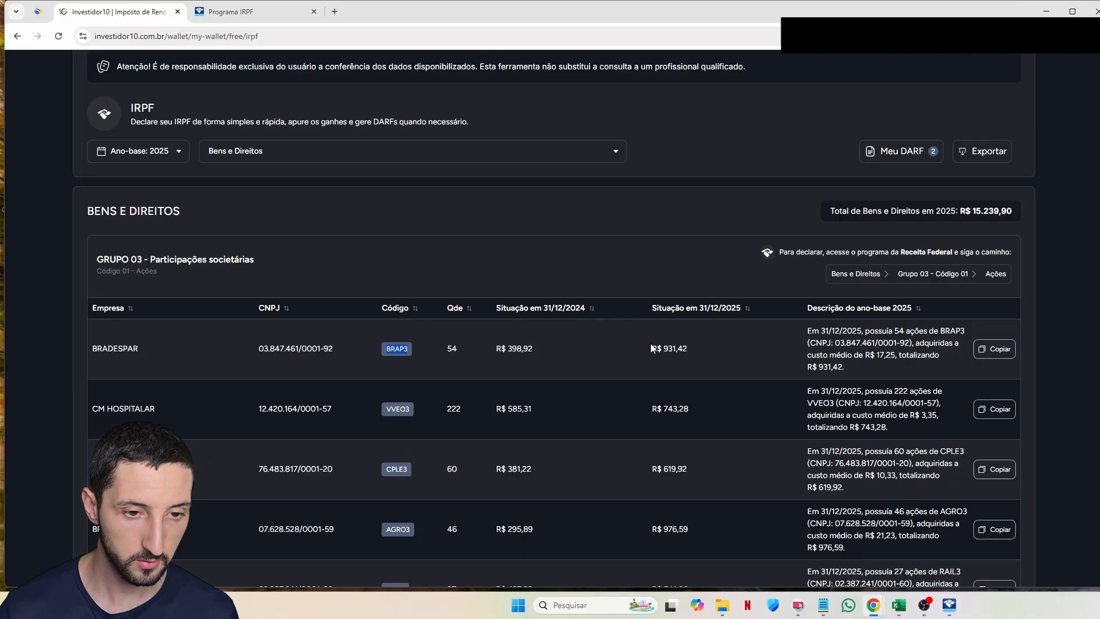
{"action": "key", "text": "alt+Tab"}
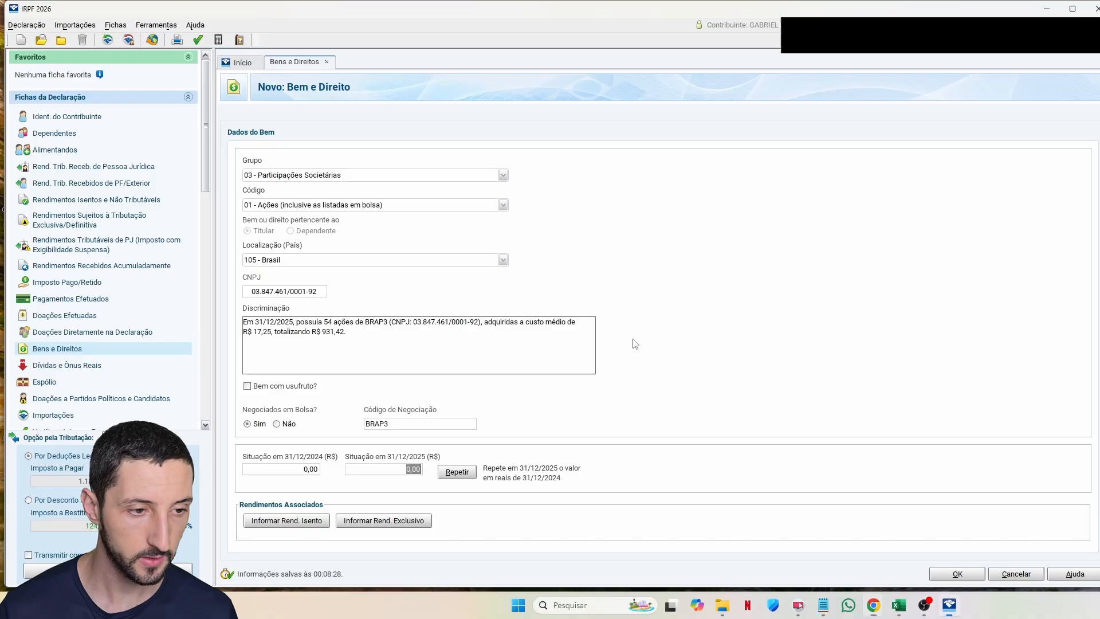
{"action": "type", "text": "931,42"}
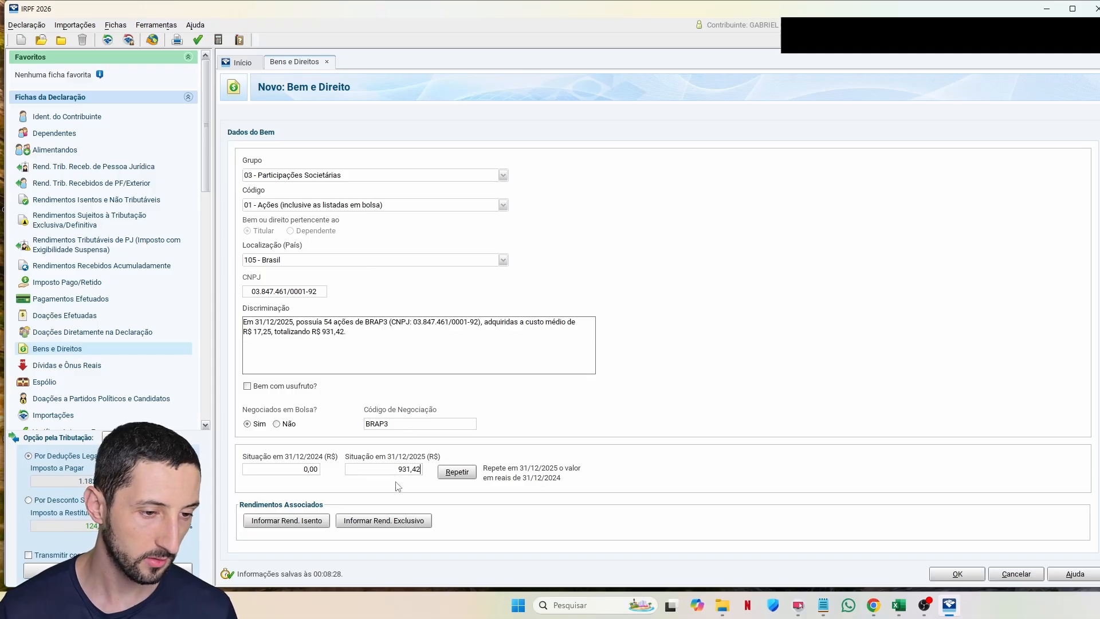
{"action": "left_click", "coordinate": [444, 475]}
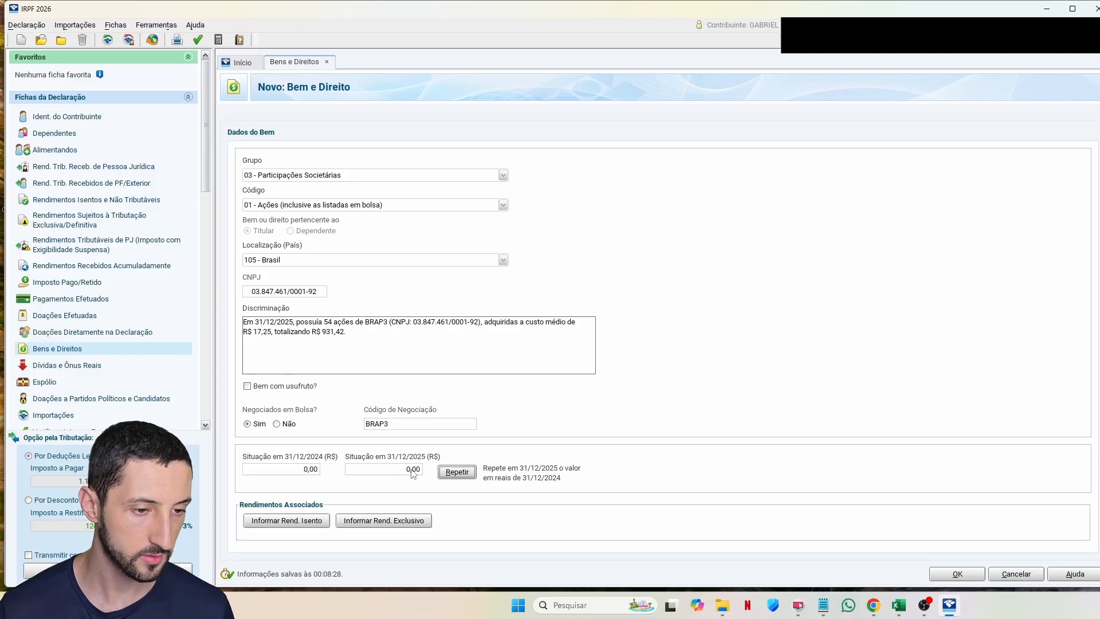
{"action": "key", "text": "alt+Tab"}
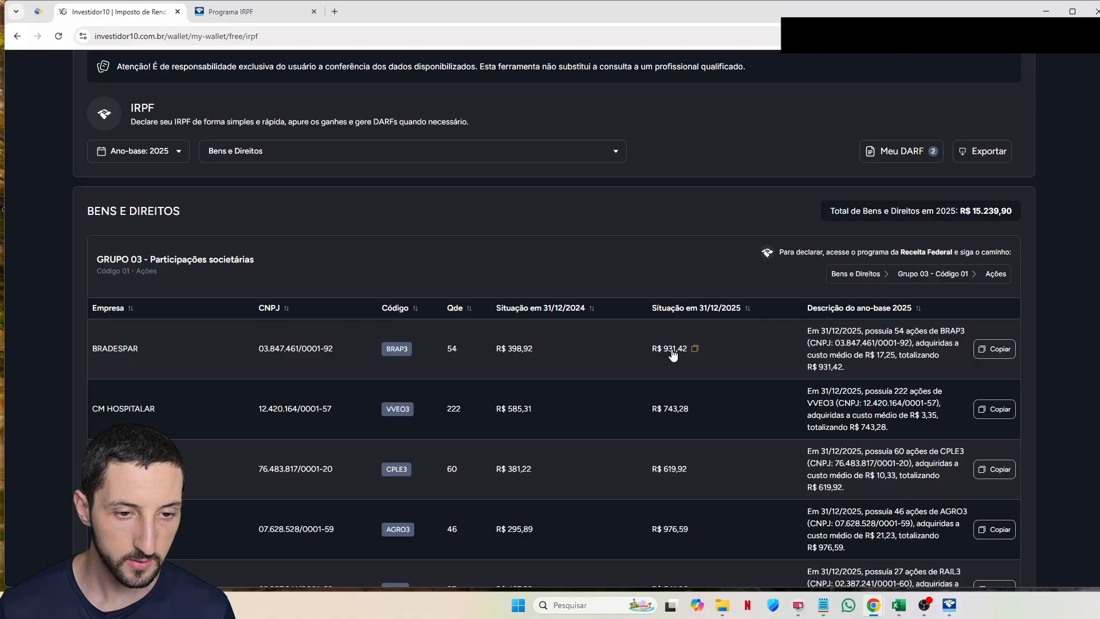
{"action": "key", "text": "alt+Tab"}
{"action": "left_click", "coordinate": [383, 470]}
{"action": "type", "text": "9"}
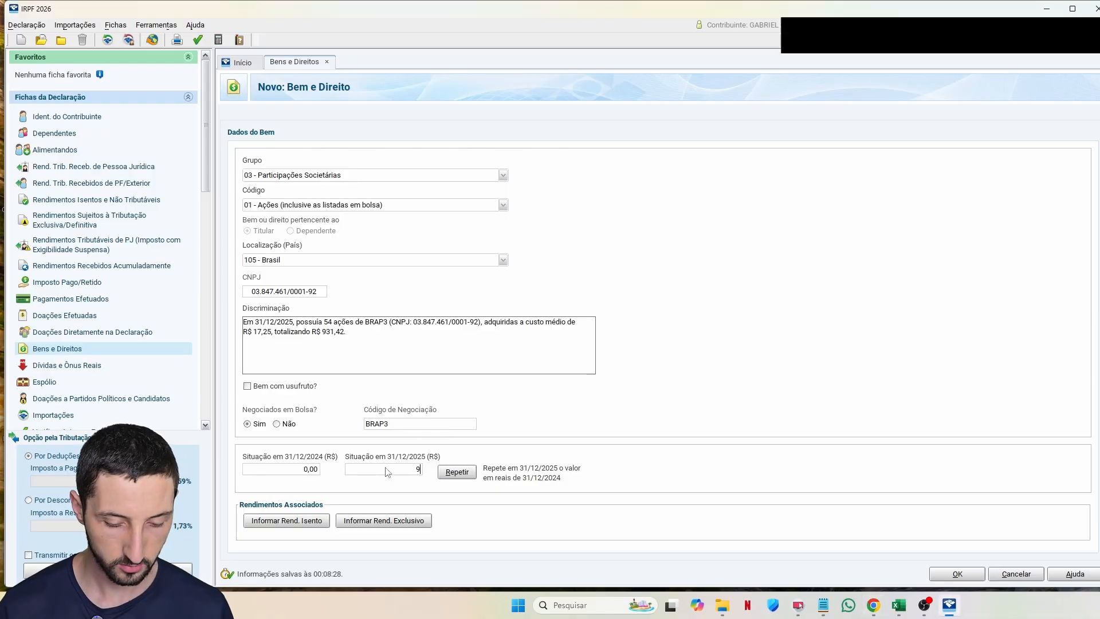
{"action": "type", "text": "31,42"}
{"action": "key", "text": "Tab"}
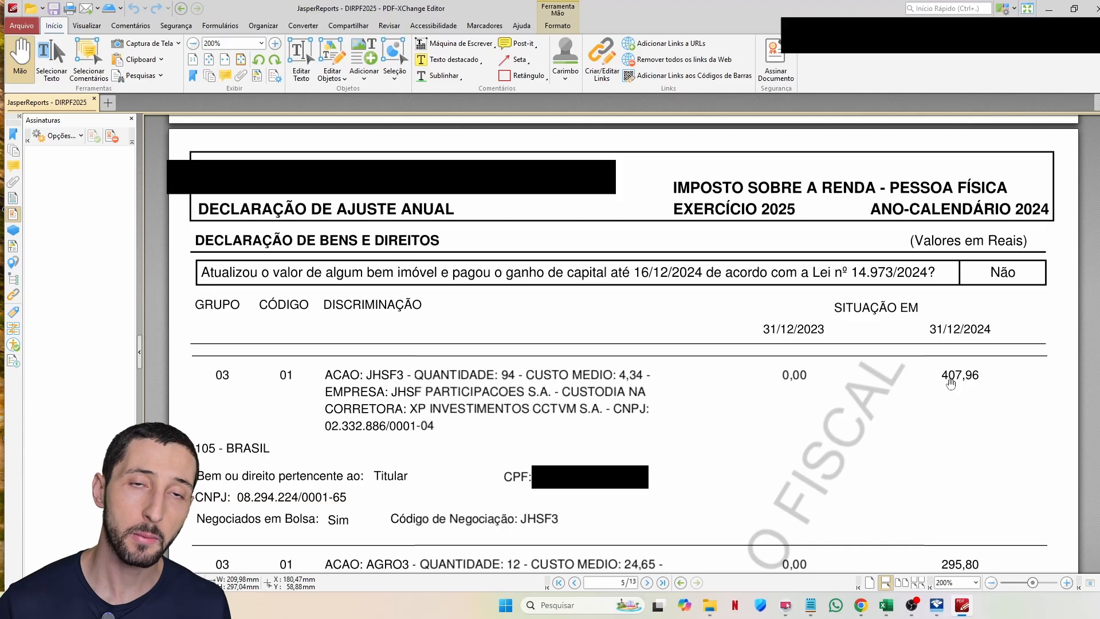
Step: Having checked the 407,96 prior-year value in the PDF, return to IRPF 2026
{"action": "key", "text": "alt+Tab"}
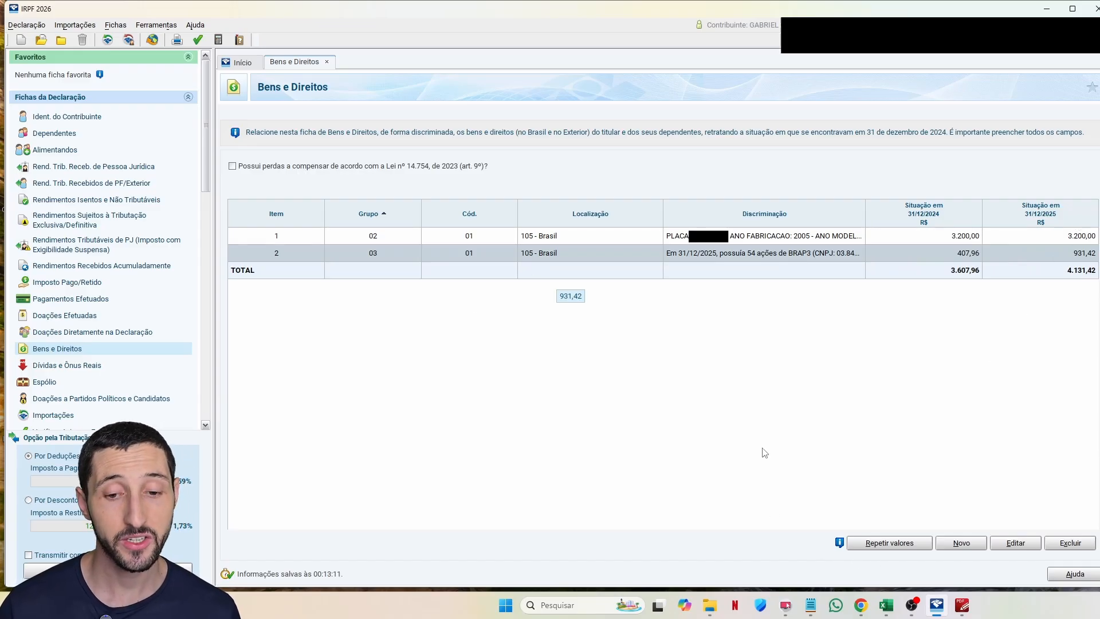
Step: Read the CM HOSPITALAR row in Investidor10's shares table
{"action": "left_click", "coordinate": [860, 606]}
{"action": "scroll", "coordinate": [425, 355], "scroll_direction": "down", "scroll_amount": 1}
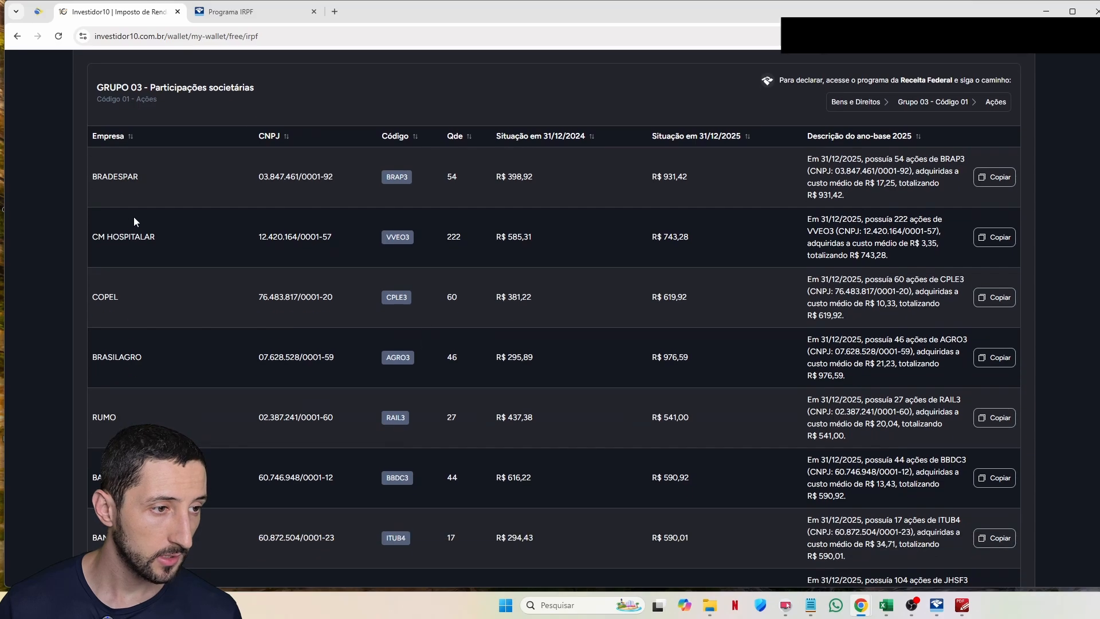
{"action": "left_click_drag", "start_coordinate": [99, 234], "coordinate": [929, 259]}
{"action": "left_click", "coordinate": [929, 259]}
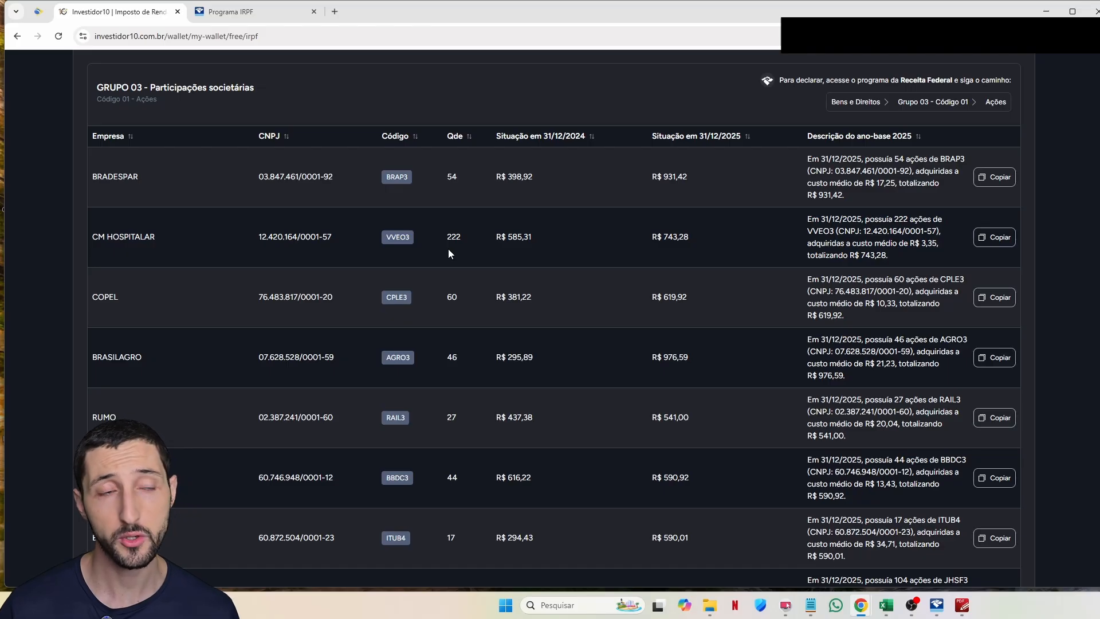
{"action": "left_click", "coordinate": [937, 605]}
Step: Start a new Bens e Direitos item with group 03 and code 01 - Ações
{"action": "left_click", "coordinate": [958, 545]}
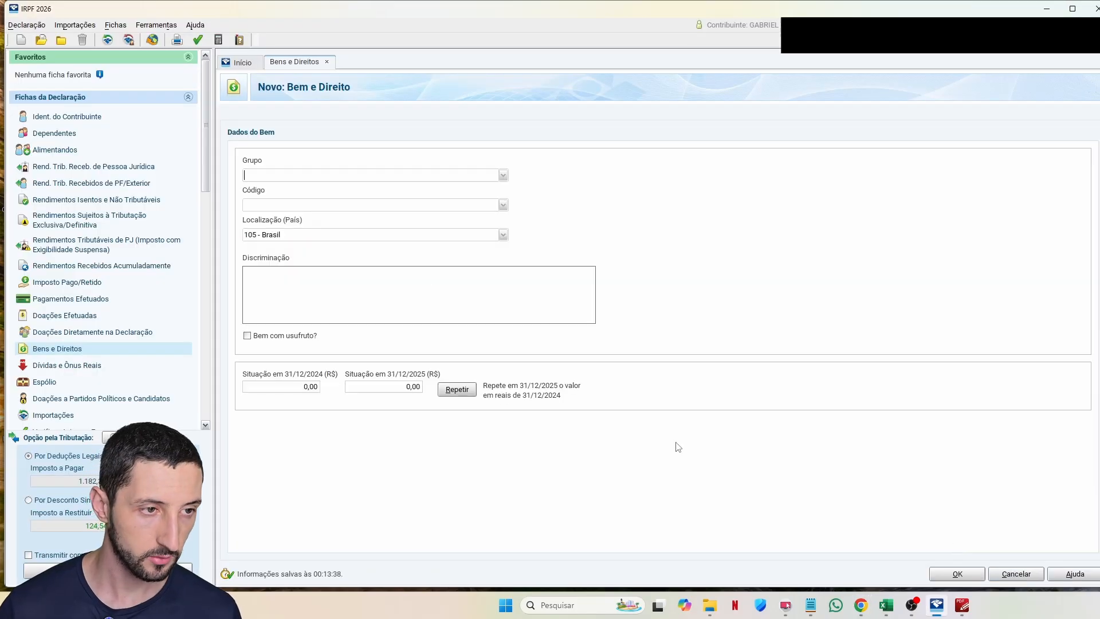
{"action": "type", "text": "03"}
{"action": "key", "text": "Tab"}
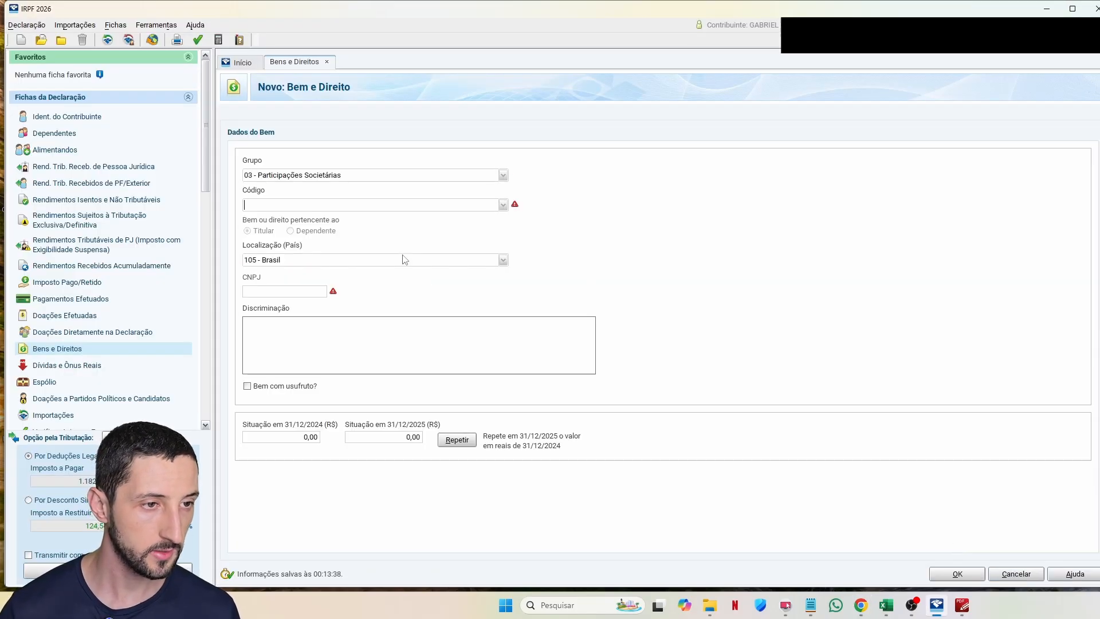
{"action": "type", "text": "1"}
{"action": "key", "text": "Tab"}
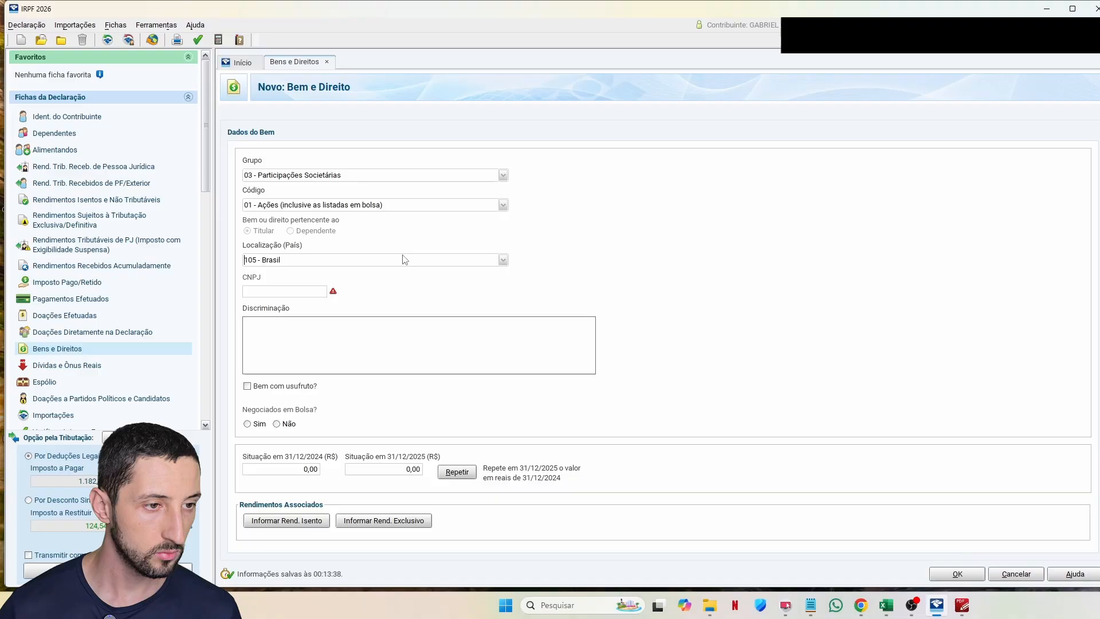
{"action": "left_click", "coordinate": [306, 287]}
{"action": "key", "text": "alt+Tab"}
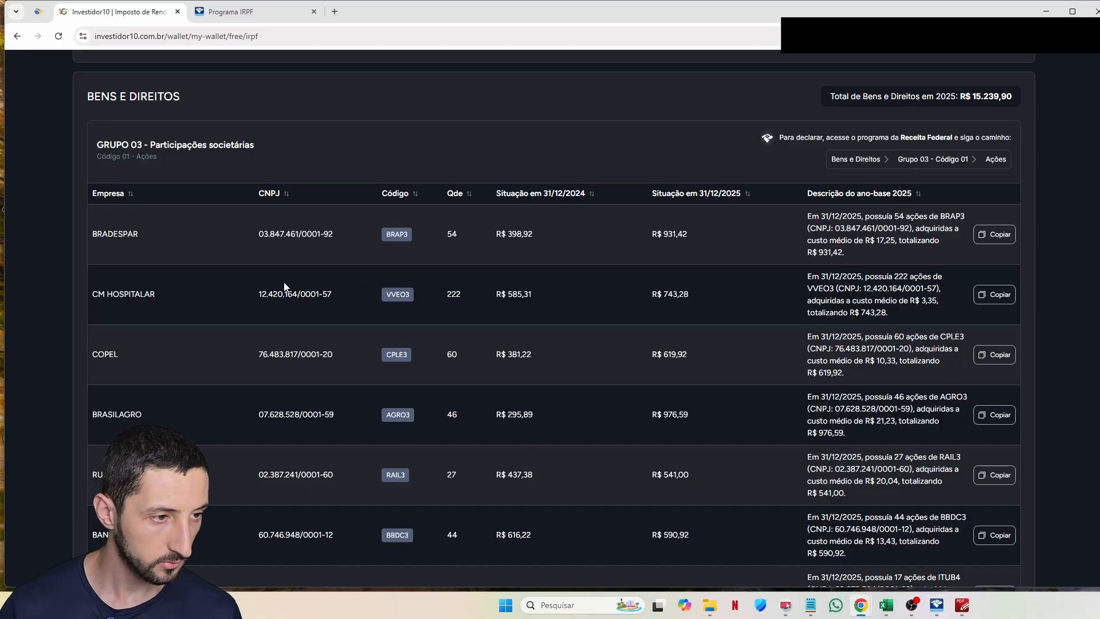
{"action": "triple_click", "coordinate": [336, 292]}
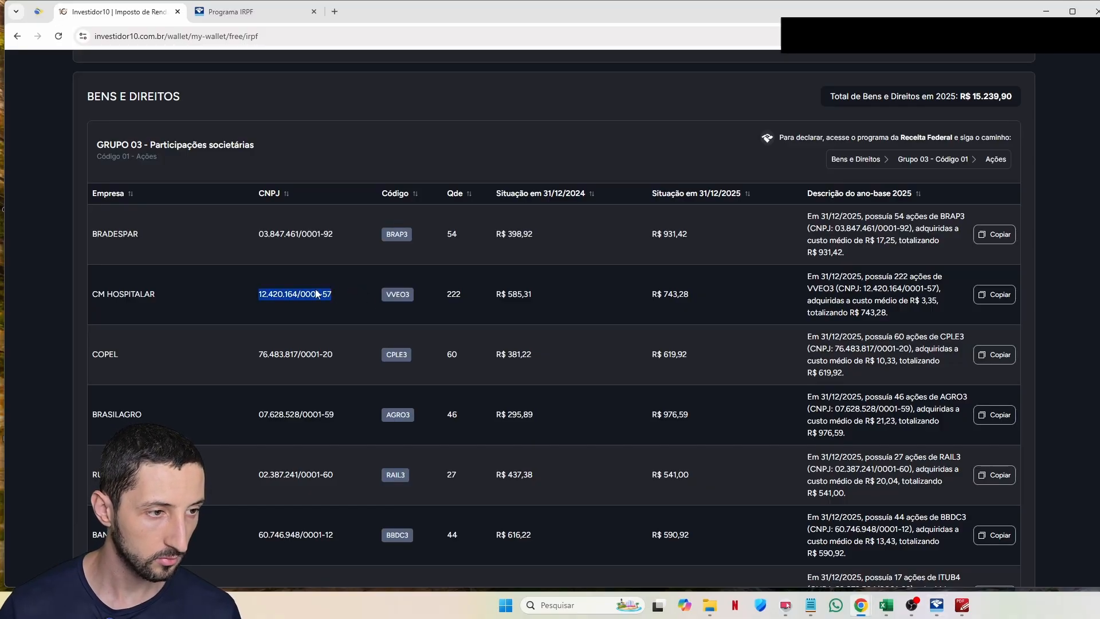
{"action": "key", "text": "alt+Tab"}
{"action": "key", "text": "ctrl+v"}
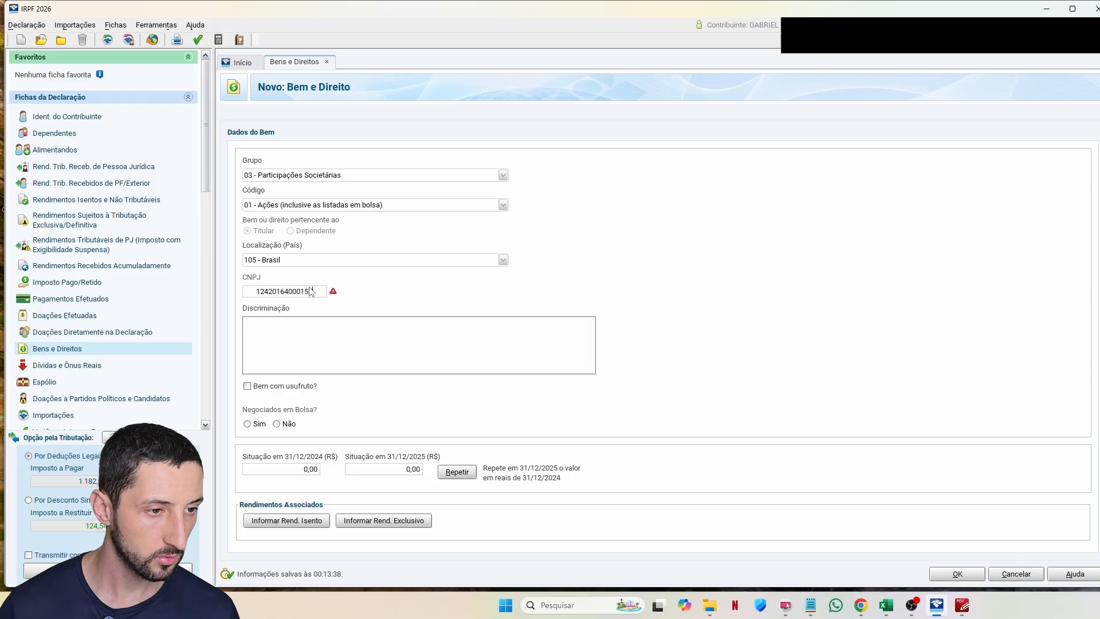
{"action": "left_click", "coordinate": [455, 369]}
{"action": "key", "text": "ctrl+v"}
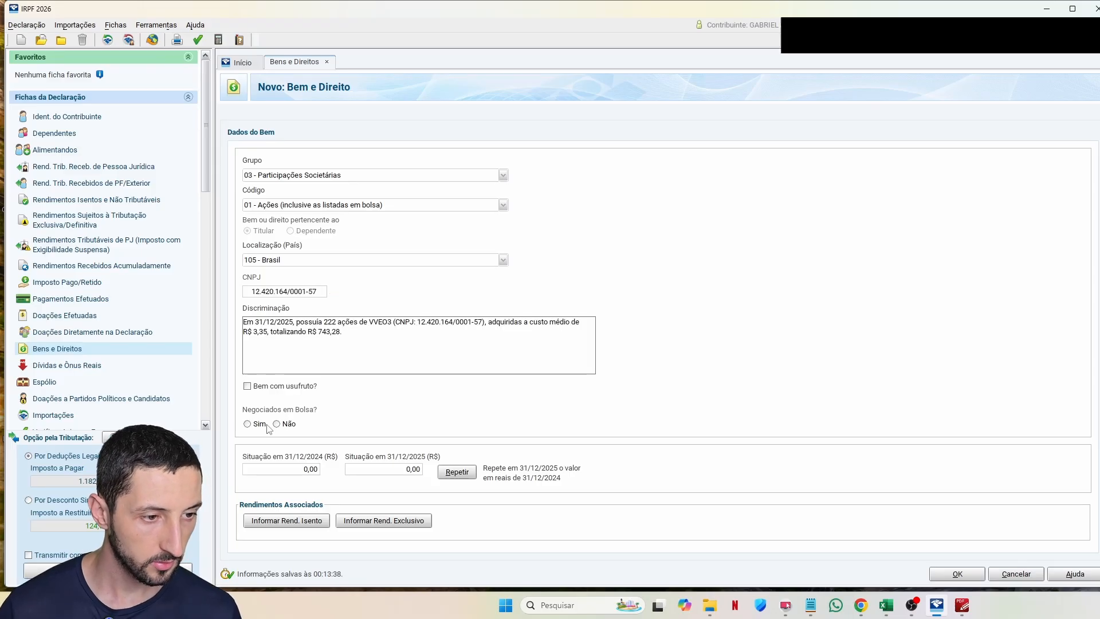
{"action": "left_click", "coordinate": [248, 424]}
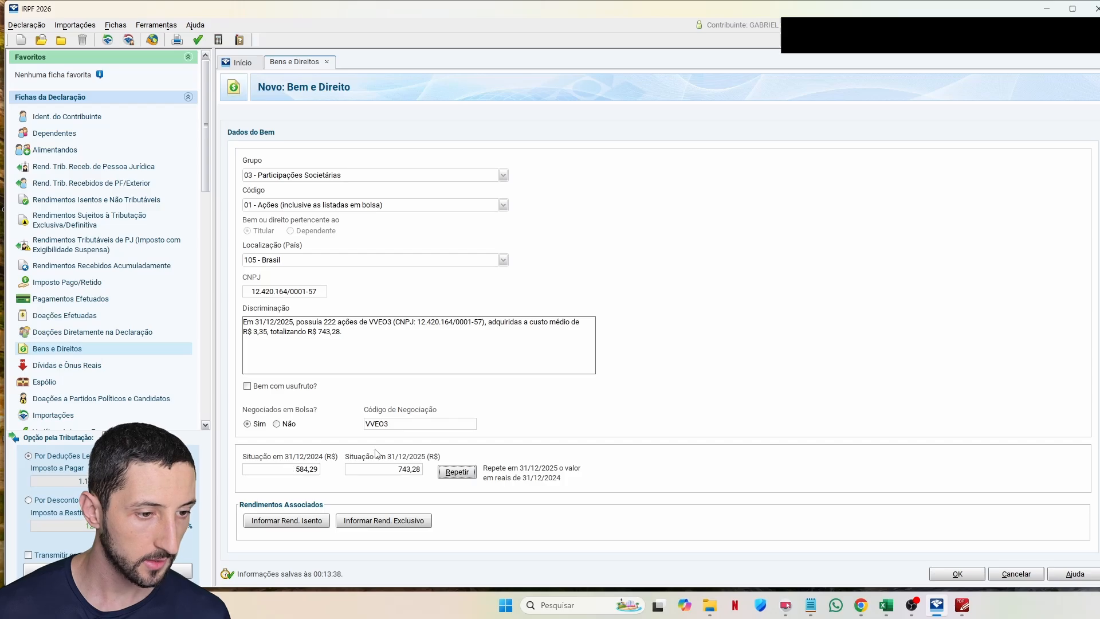
{"action": "key", "text": "alt+Tab"}
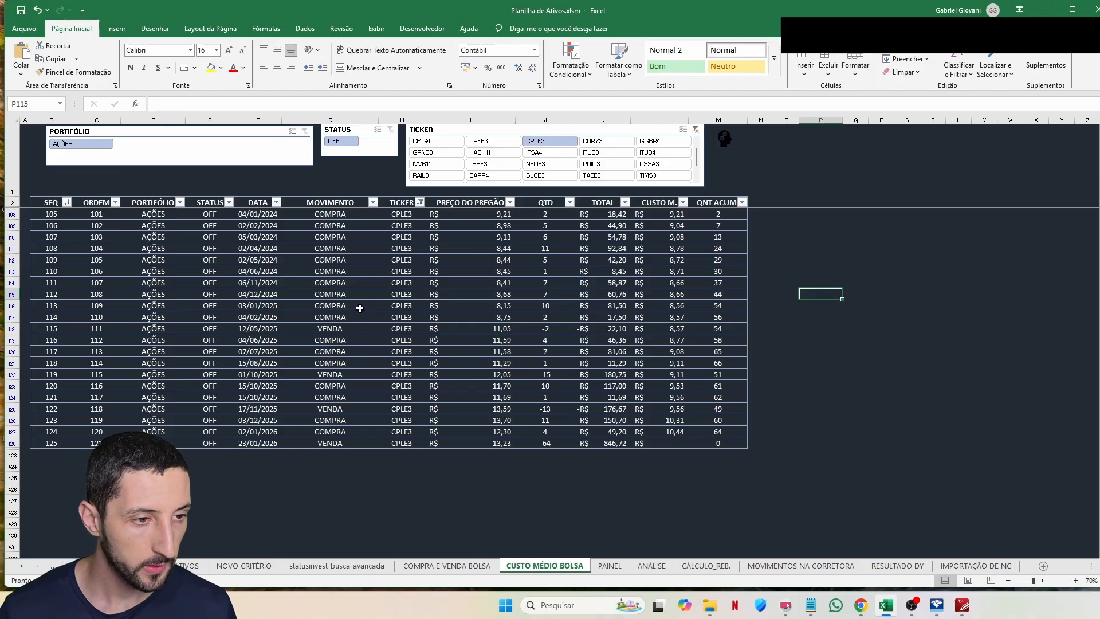
Step: Inspect the CPLE3 04/12/2024 purchase row and its accumulated quantity on the CUSTO MÉDIO BOLSA sheet
{"action": "left_click", "coordinate": [256, 294]}
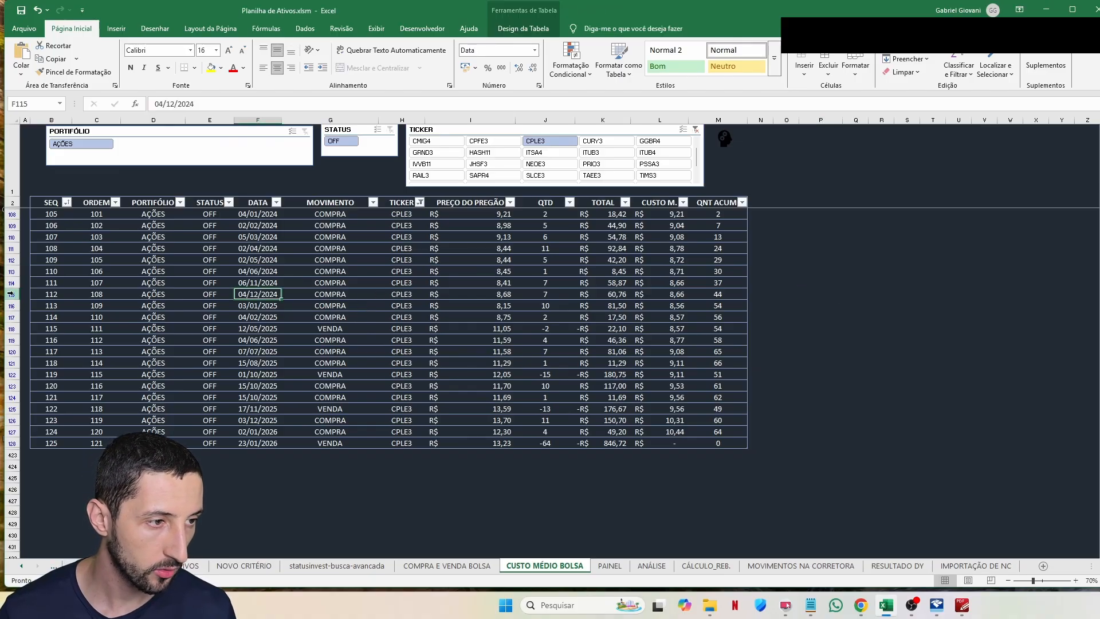
{"action": "left_click", "coordinate": [11, 294]}
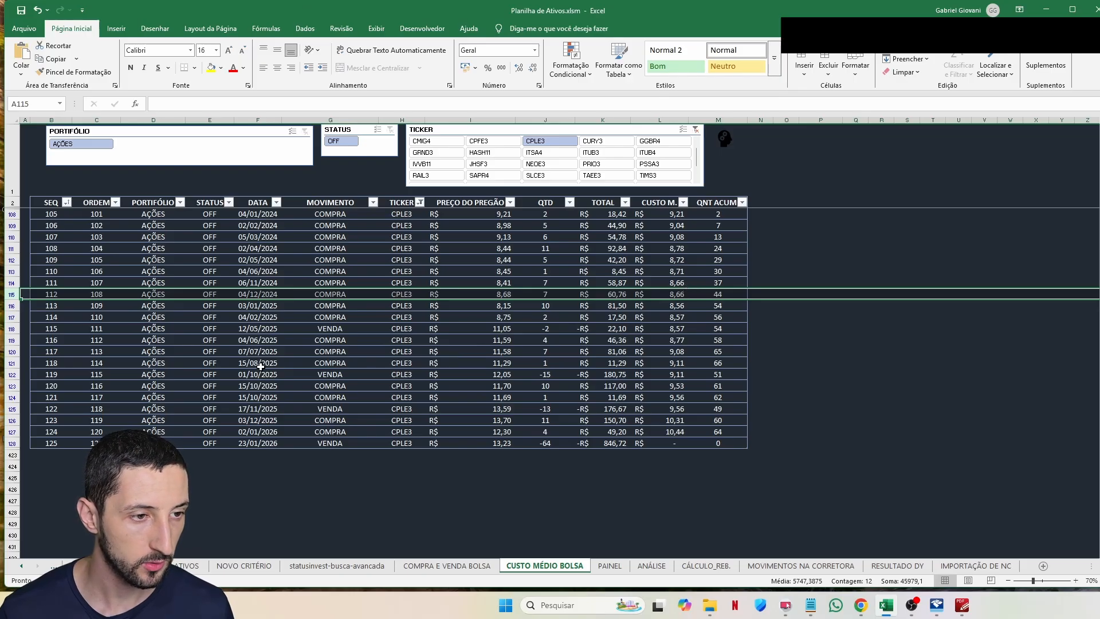
{"action": "left_click", "coordinate": [820, 293]}
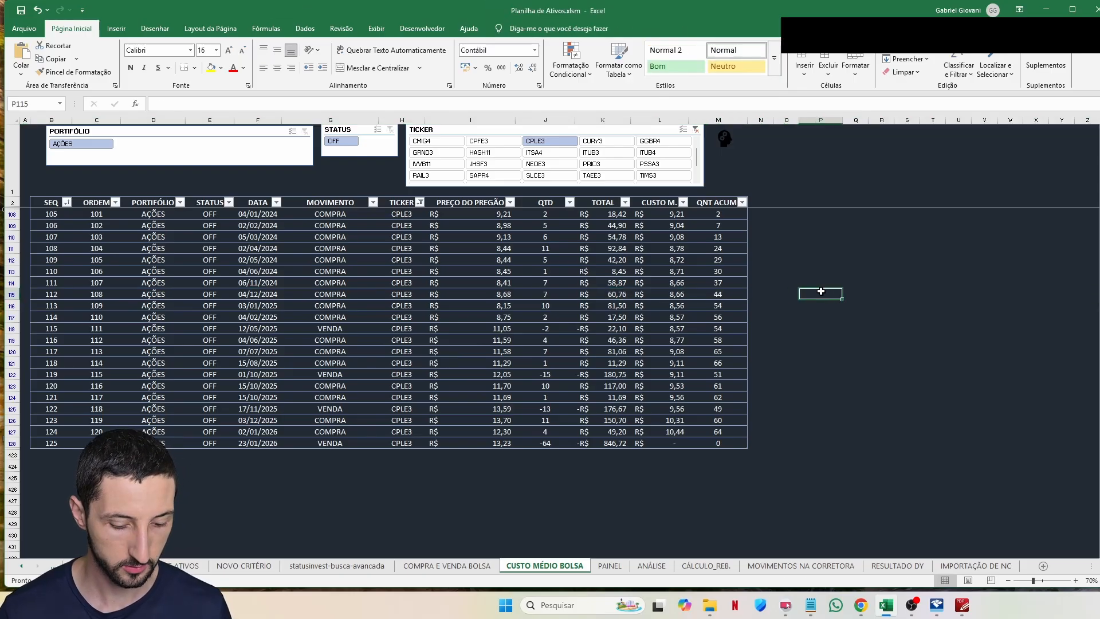
{"action": "type", "text": "="}
{"action": "left_click", "coordinate": [718, 294]}
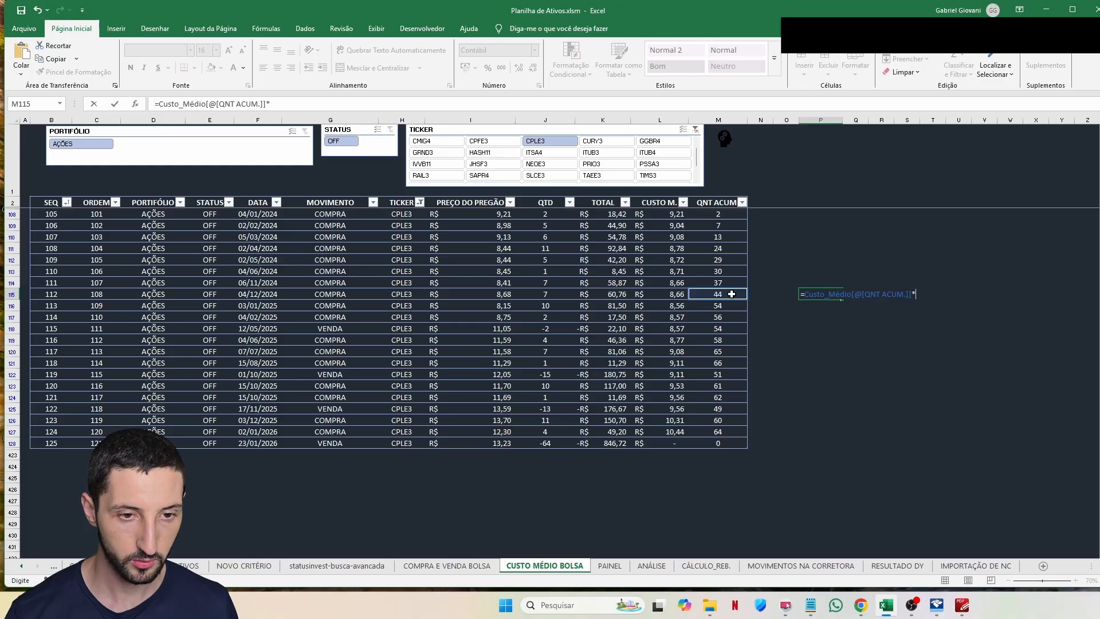
{"action": "key", "text": "Escape"}
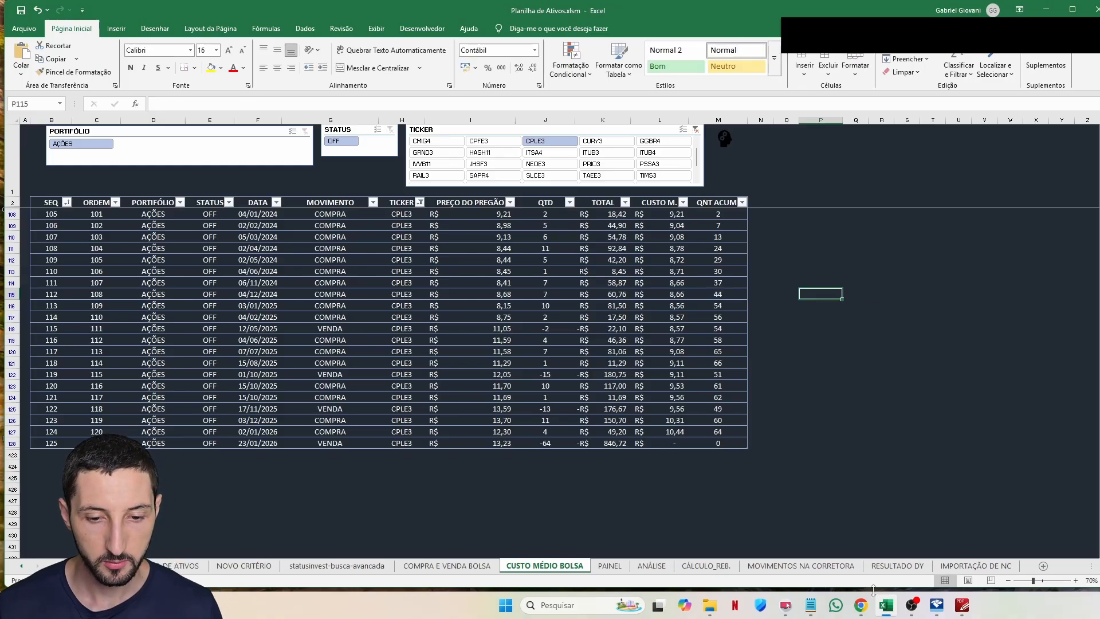
{"action": "left_click", "coordinate": [860, 605]}
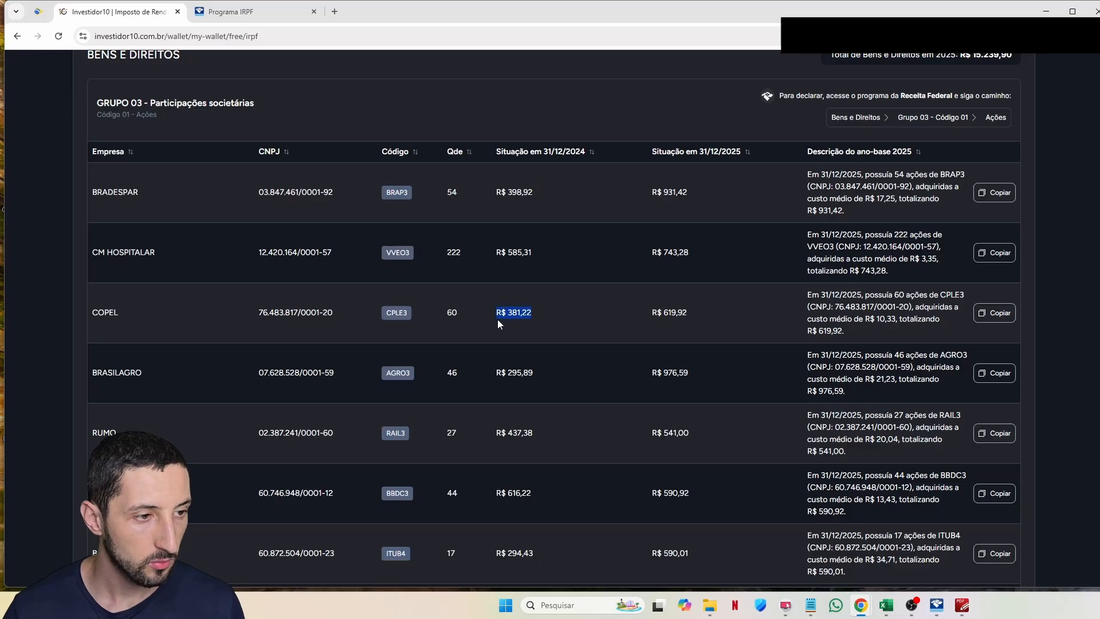
Step: Copy COPEL's CPLE3 31/12/2024 value R$ 381,22 and scroll through the holdings table
{"action": "left_click", "coordinate": [962, 605]}
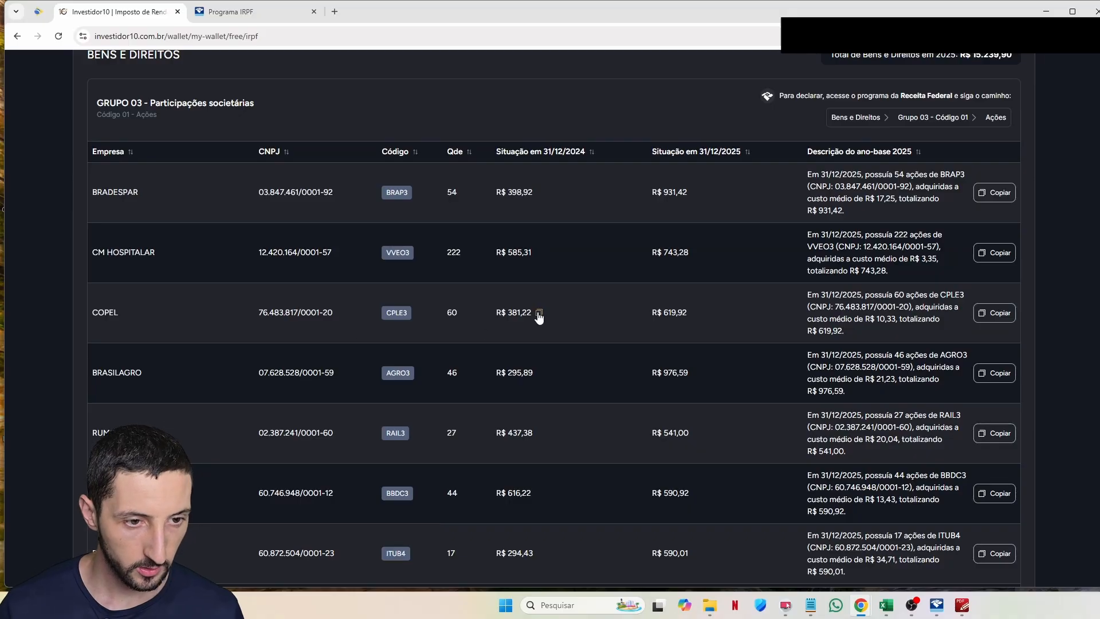
{"action": "left_click", "coordinate": [538, 314]}
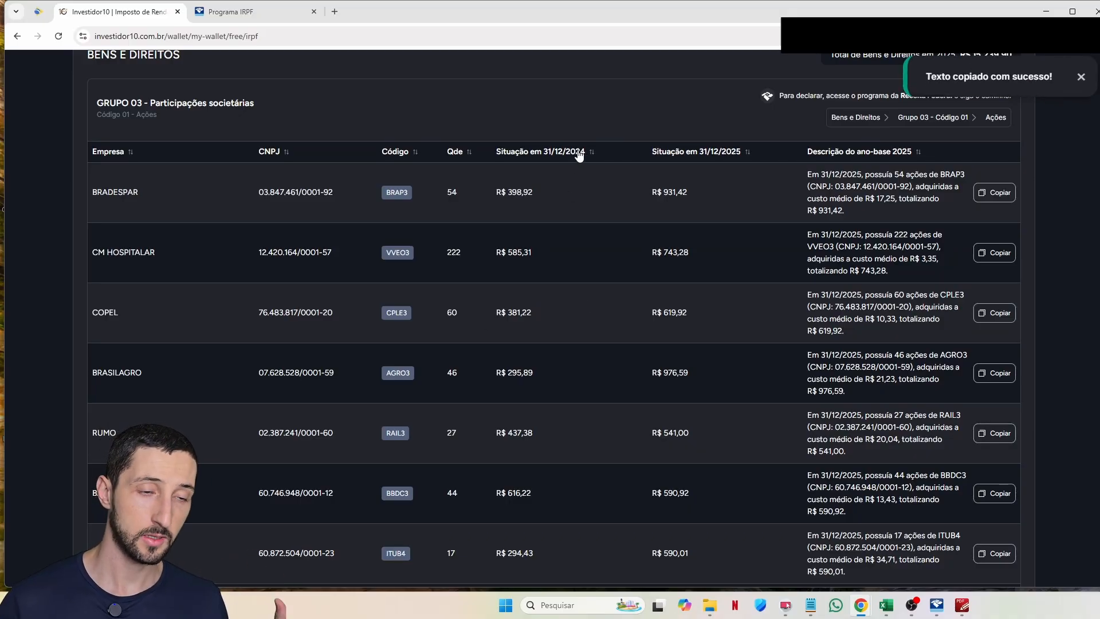
{"action": "scroll", "coordinate": [576, 342], "scroll_direction": "up", "scroll_amount": 1}
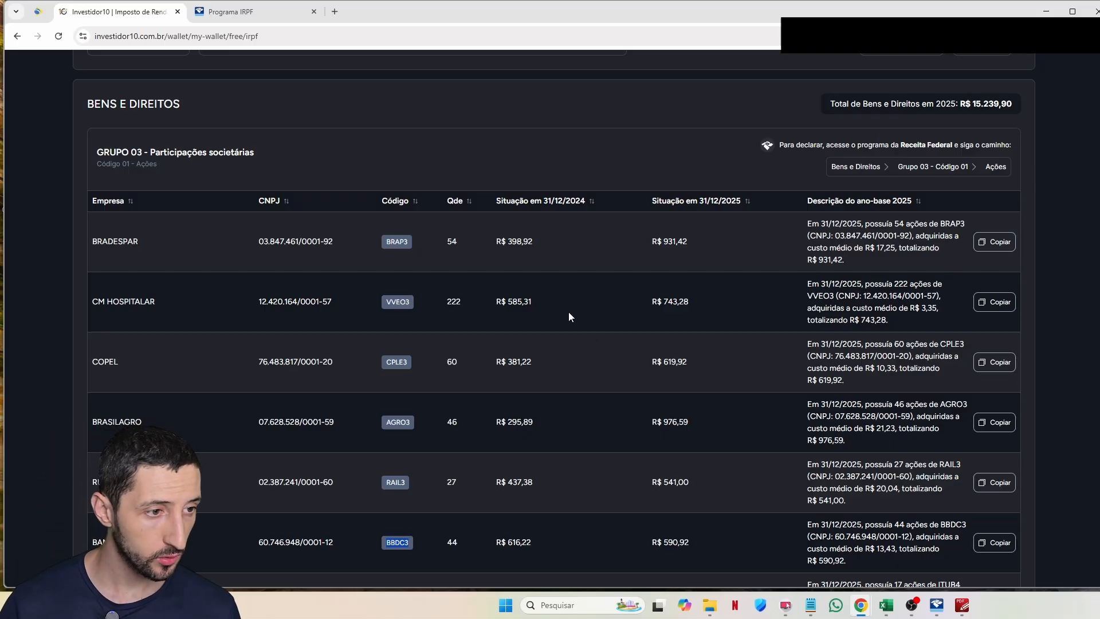
{"action": "scroll", "coordinate": [567, 314], "scroll_direction": "up", "scroll_amount": 1}
{"action": "scroll", "coordinate": [566, 314], "scroll_direction": "down", "scroll_amount": 2}
{"action": "scroll", "coordinate": [566, 314], "scroll_direction": "up", "scroll_amount": 1}
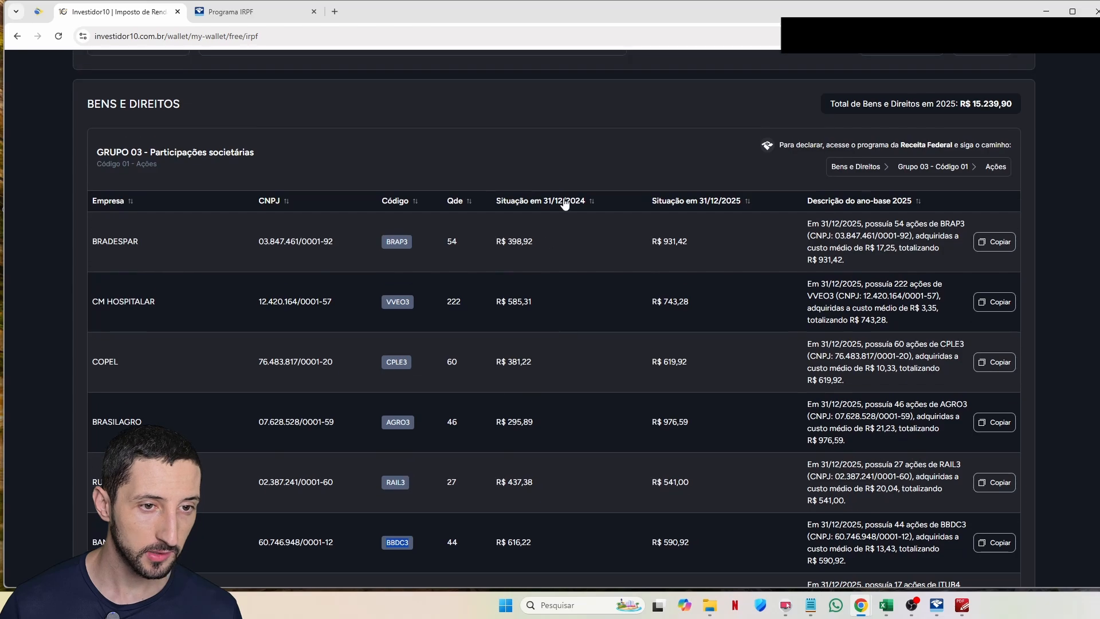
{"action": "scroll", "coordinate": [516, 269], "scroll_direction": "down", "scroll_amount": 8}
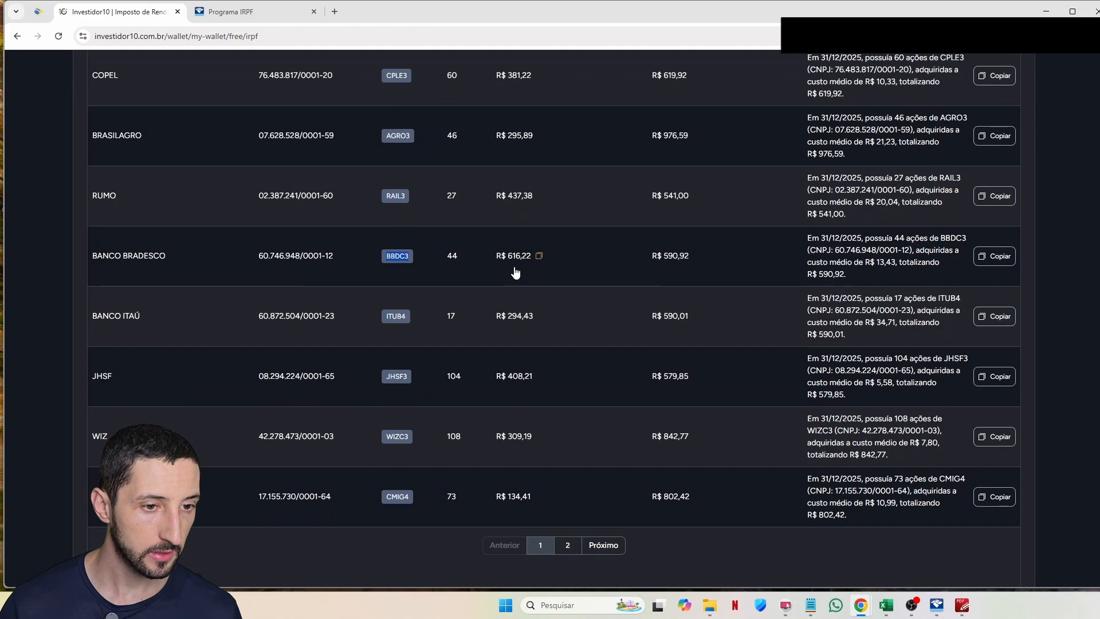
{"action": "scroll", "coordinate": [138, 323], "scroll_direction": "up", "scroll_amount": 13}
Step: Open the Ano-base list and scroll through the 2025 Bens e Direitos share list
{"action": "left_click", "coordinate": [137, 325]}
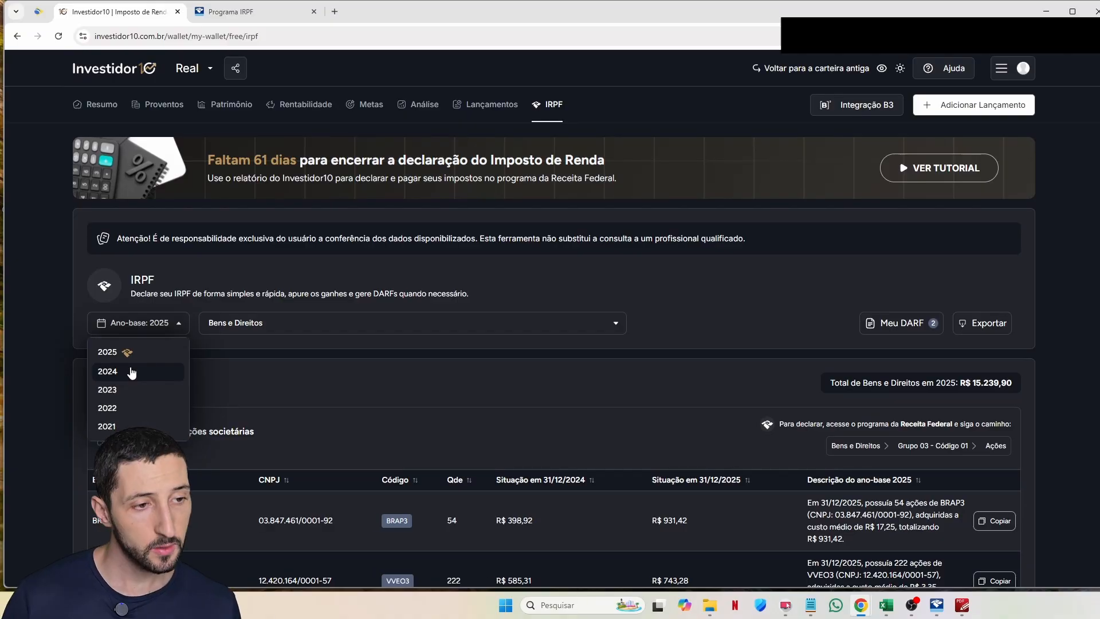
{"action": "scroll", "coordinate": [462, 367], "scroll_direction": "down", "scroll_amount": 5}
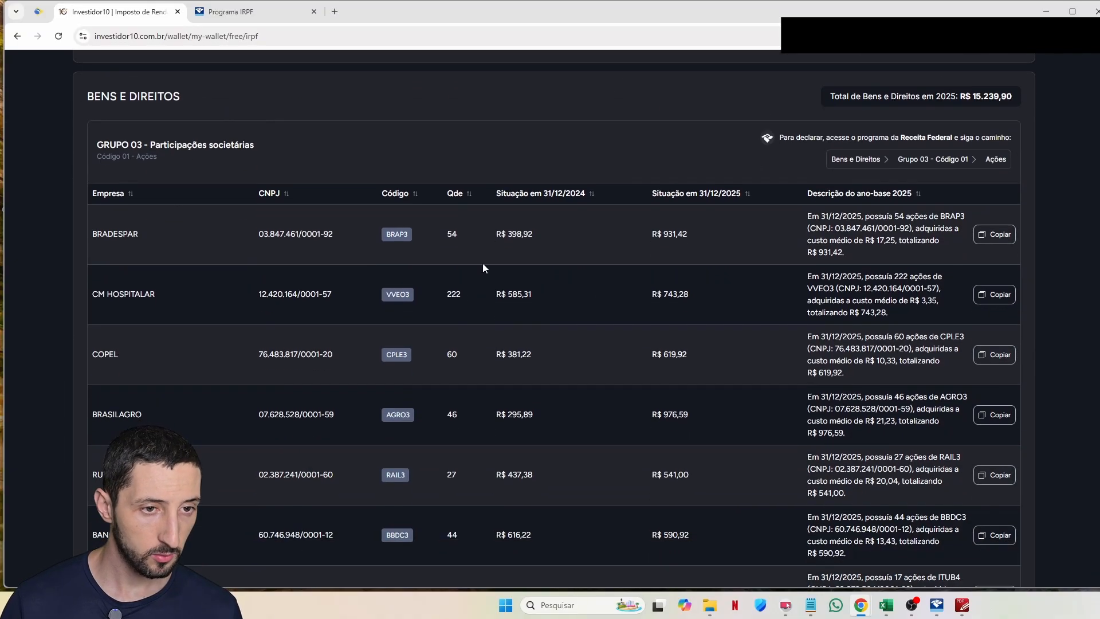
{"action": "scroll", "coordinate": [553, 323], "scroll_direction": "down", "scroll_amount": 7}
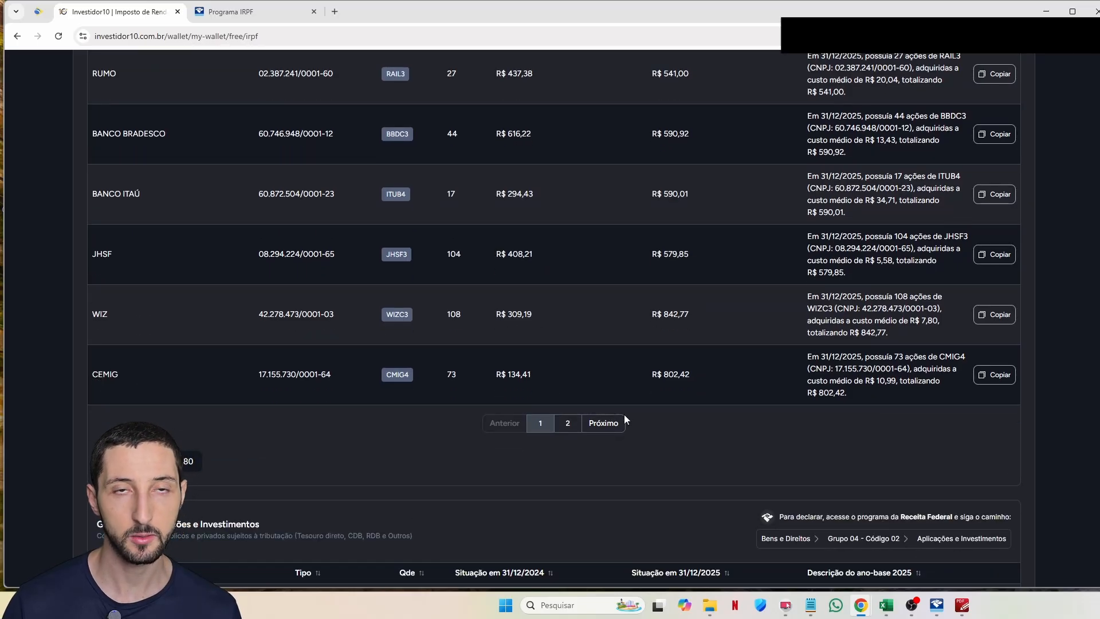
{"action": "scroll", "coordinate": [622, 367], "scroll_direction": "up", "scroll_amount": 12}
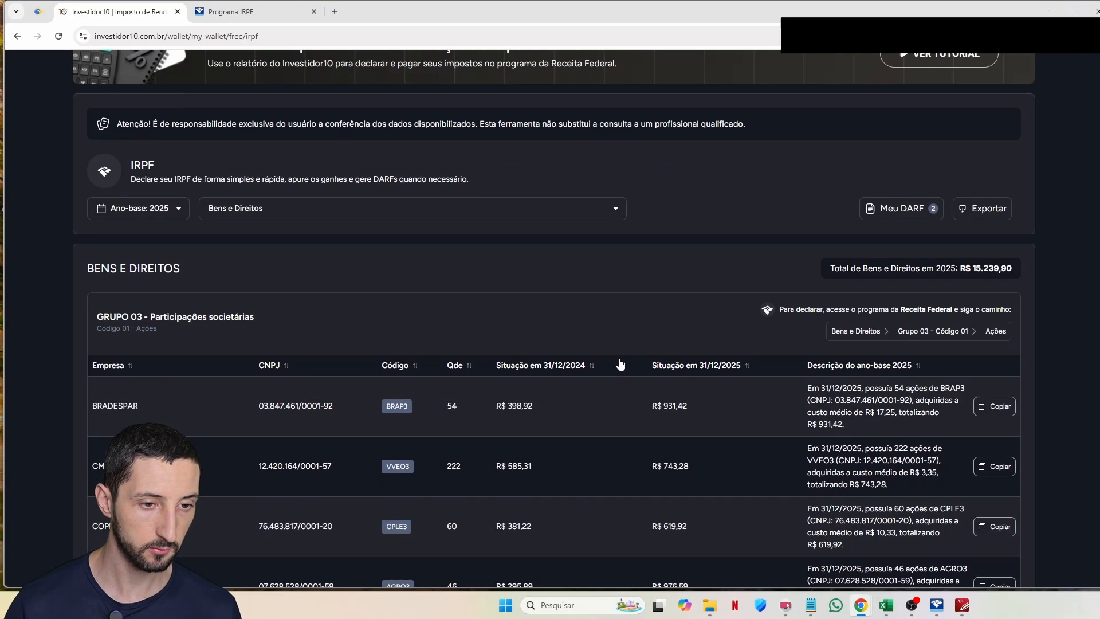
{"action": "scroll", "coordinate": [547, 345], "scroll_direction": "up", "scroll_amount": 3}
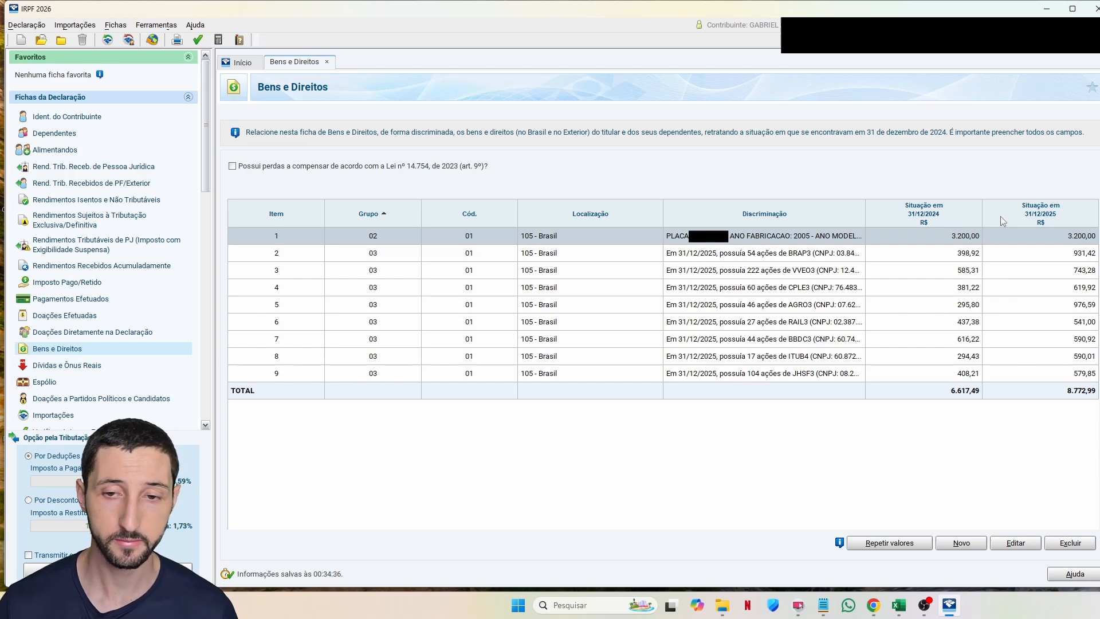
Step: Step through the declared share entries in Bens e Direitos, including BRAP3, CPLE3, ITSA4 and TAEE3
{"action": "key", "text": "Down"}
{"action": "key", "text": "Down"}
{"action": "key", "text": "Down"}
{"action": "key", "text": "Down"}
{"action": "key", "text": "Down"}
{"action": "key", "text": "Down"}
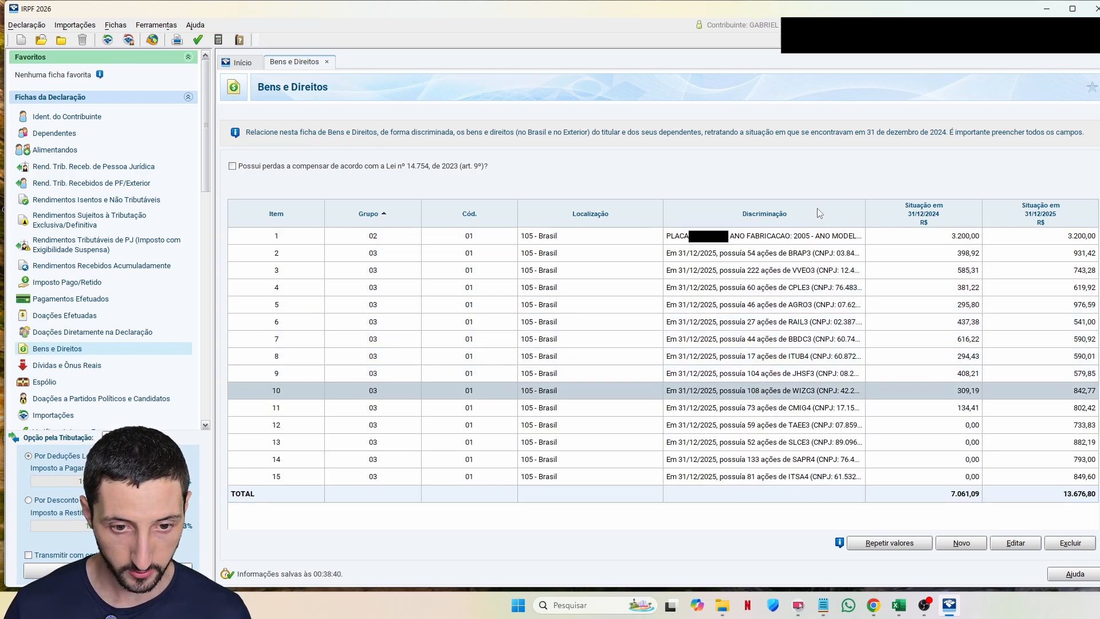
{"action": "key", "text": "Down"}
{"action": "key", "text": "Down"}
{"action": "key", "text": "Down"}
{"action": "key", "text": "Down"}
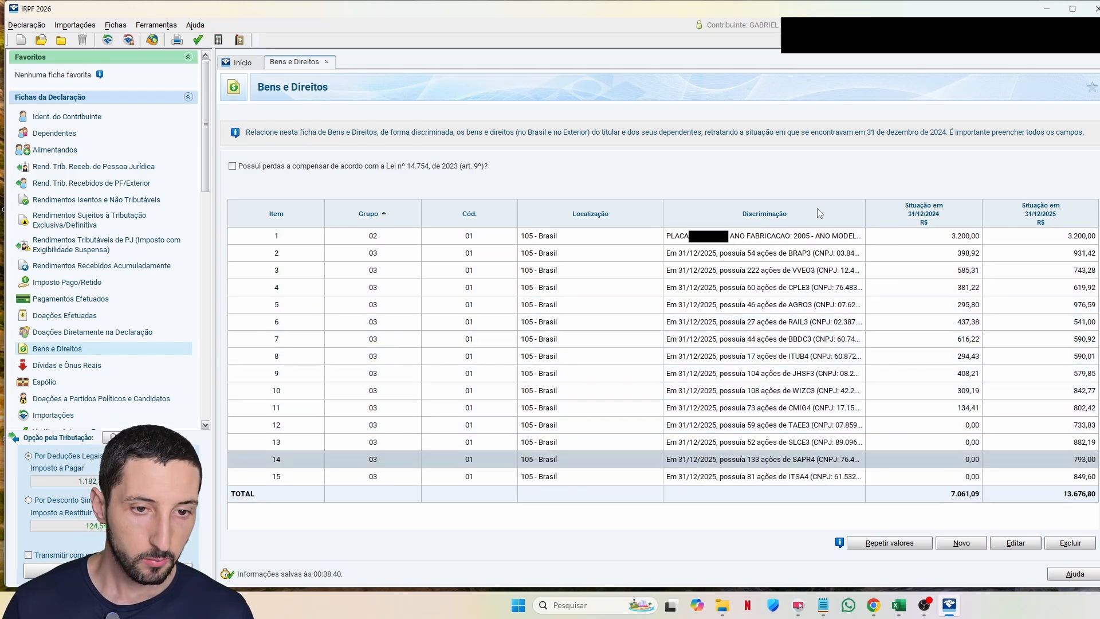
{"action": "key", "text": "Up"}
{"action": "key", "text": "Up"}
{"action": "key", "text": "Up"}
{"action": "key", "text": "Up"}
{"action": "key", "text": "Up"}
{"action": "key", "text": "Up"}
{"action": "key", "text": "Up"}
{"action": "key", "text": "Up"}
{"action": "key", "text": "Up"}
{"action": "key", "text": "Up"}
{"action": "key", "text": "Up"}
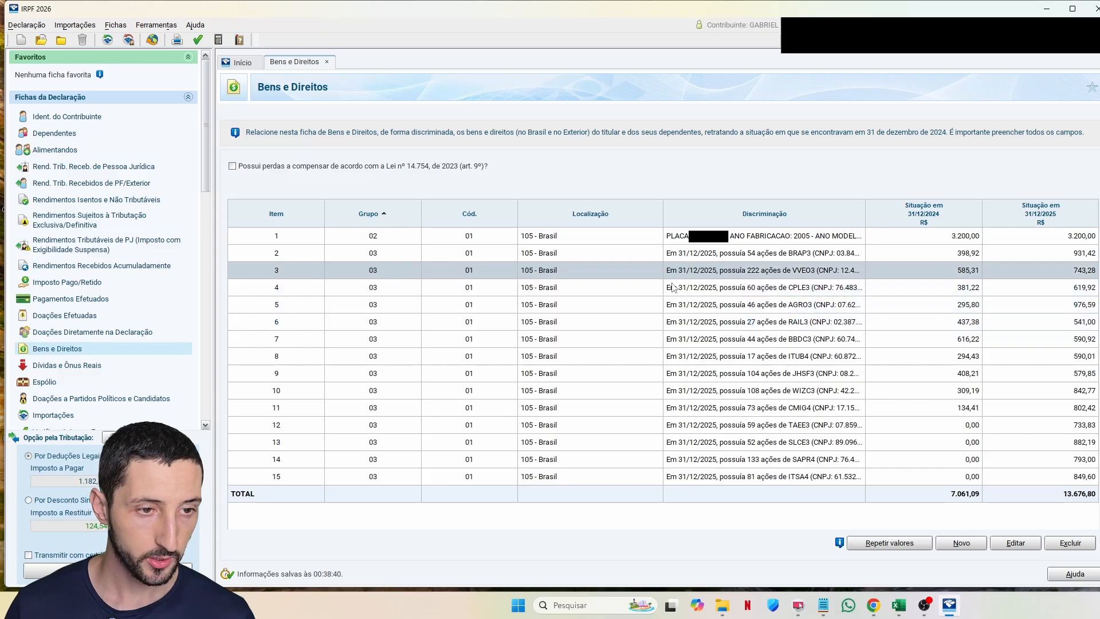
{"action": "key", "text": "Down"}
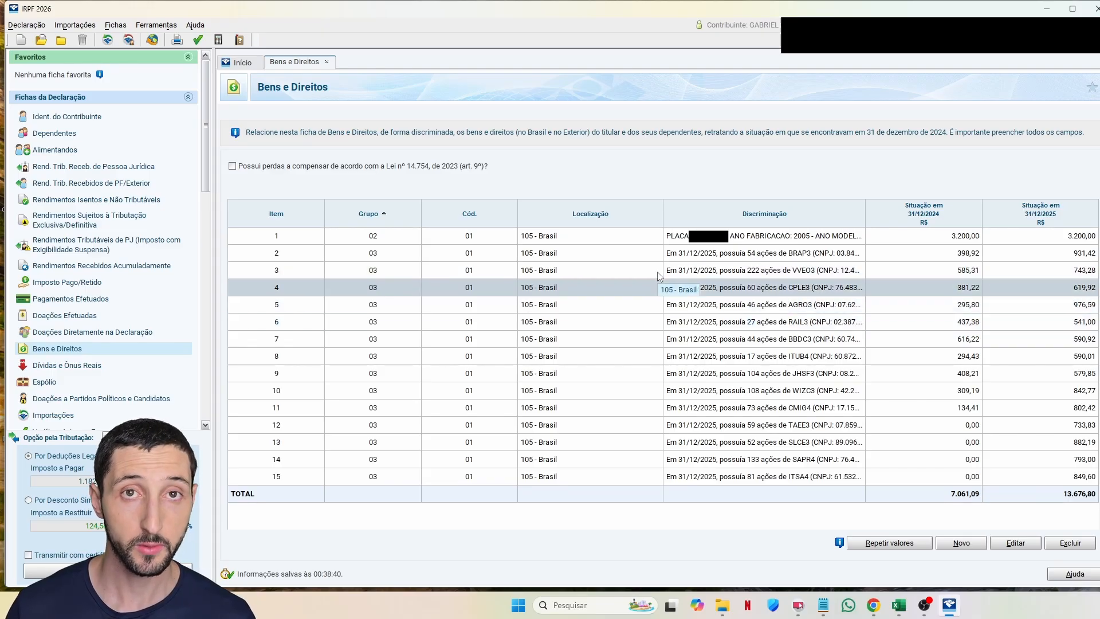
{"action": "key", "text": "Up"}
{"action": "key", "text": "Up"}
{"action": "key", "text": "Up"}
{"action": "key", "text": "Down"}
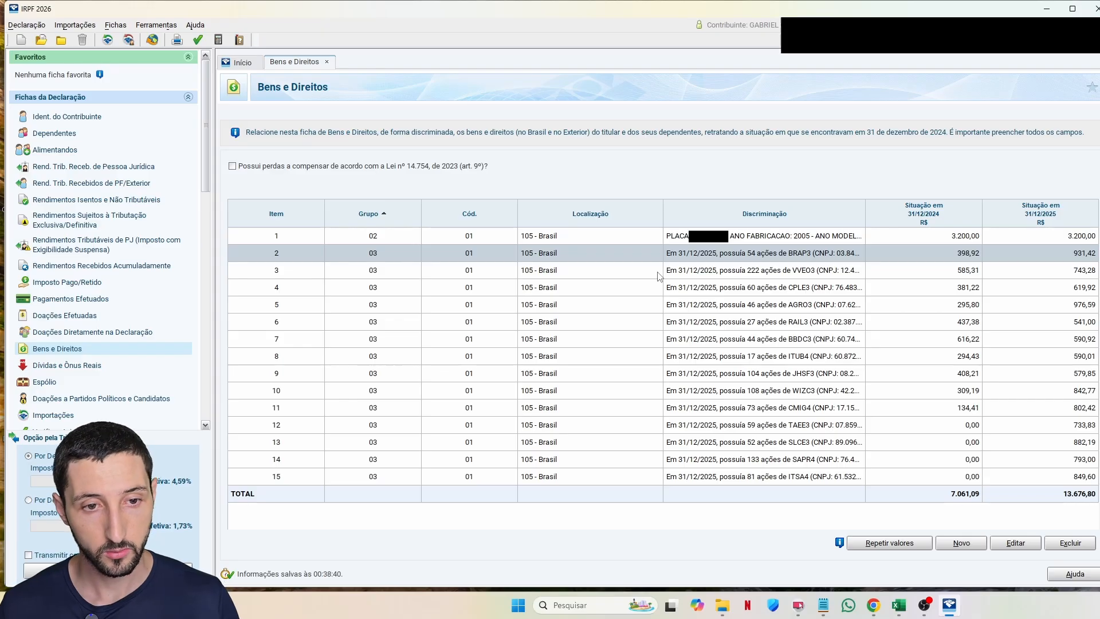
{"action": "left_click", "coordinate": [693, 290]}
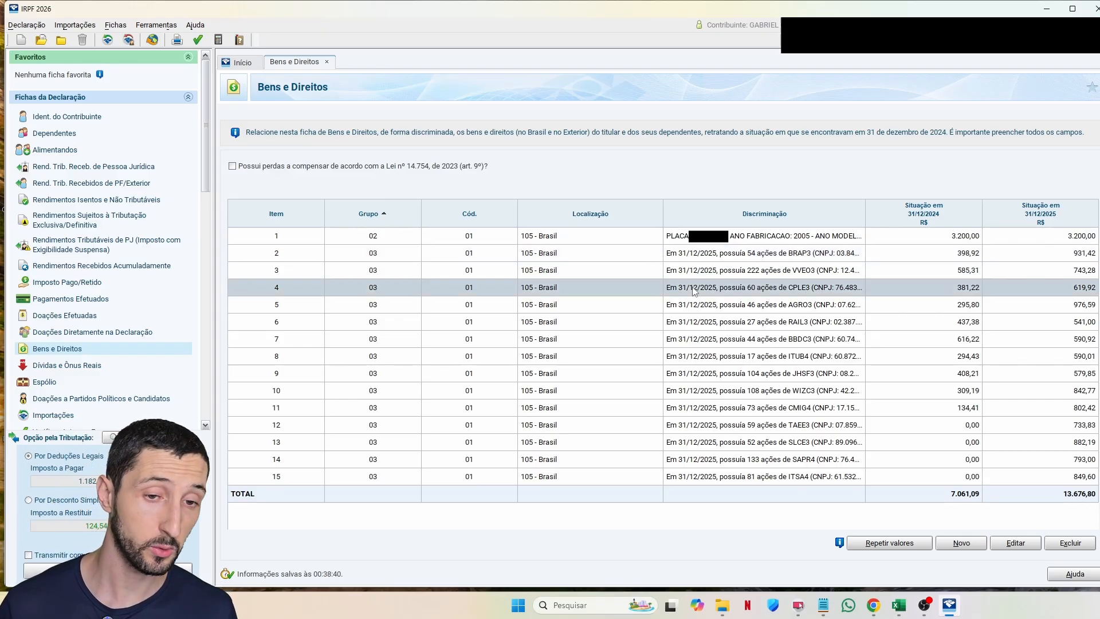
{"action": "key", "text": "Down"}
{"action": "key", "text": "Down"}
{"action": "key", "text": "Down"}
{"action": "key", "text": "Down"}
{"action": "key", "text": "Down"}
{"action": "key", "text": "Down"}
{"action": "key", "text": "Down"}
{"action": "key", "text": "Down"}
{"action": "key", "text": "Down"}
{"action": "key", "text": "Down"}
{"action": "key", "text": "Down"}
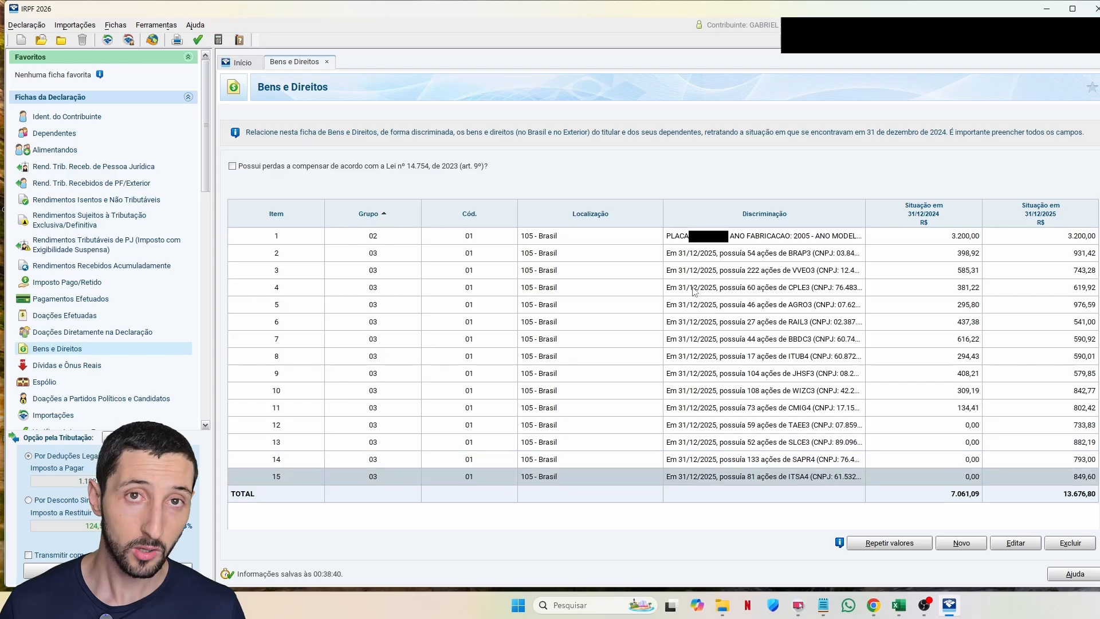
{"action": "left_click", "coordinate": [949, 255]}
{"action": "key", "text": "Down"}
{"action": "key", "text": "Down"}
{"action": "key", "text": "Down"}
{"action": "key", "text": "Down"}
{"action": "key", "text": "Down"}
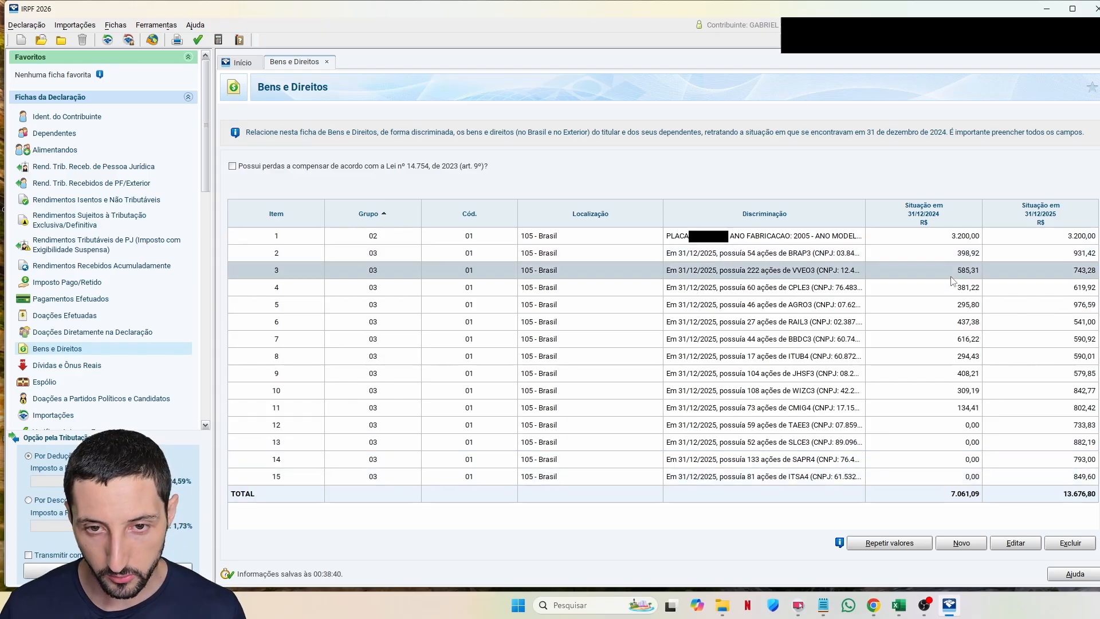
{"action": "key", "text": "Down"}
{"action": "key", "text": "Down"}
{"action": "key", "text": "Down"}
{"action": "key", "text": "Down"}
{"action": "key", "text": "Down"}
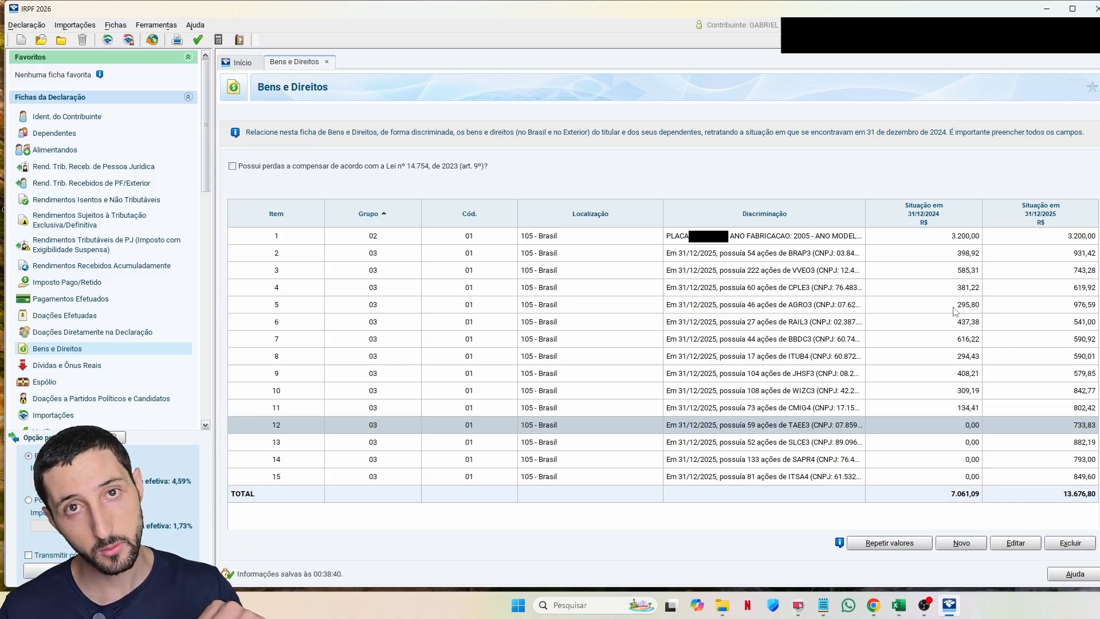
Step: Scroll the Investidor10 IRPF report down to the Grupo 04 investments
{"action": "key", "text": "alt+Tab"}
{"action": "scroll", "coordinate": [252, 170], "scroll_direction": "up", "scroll_amount": 15}
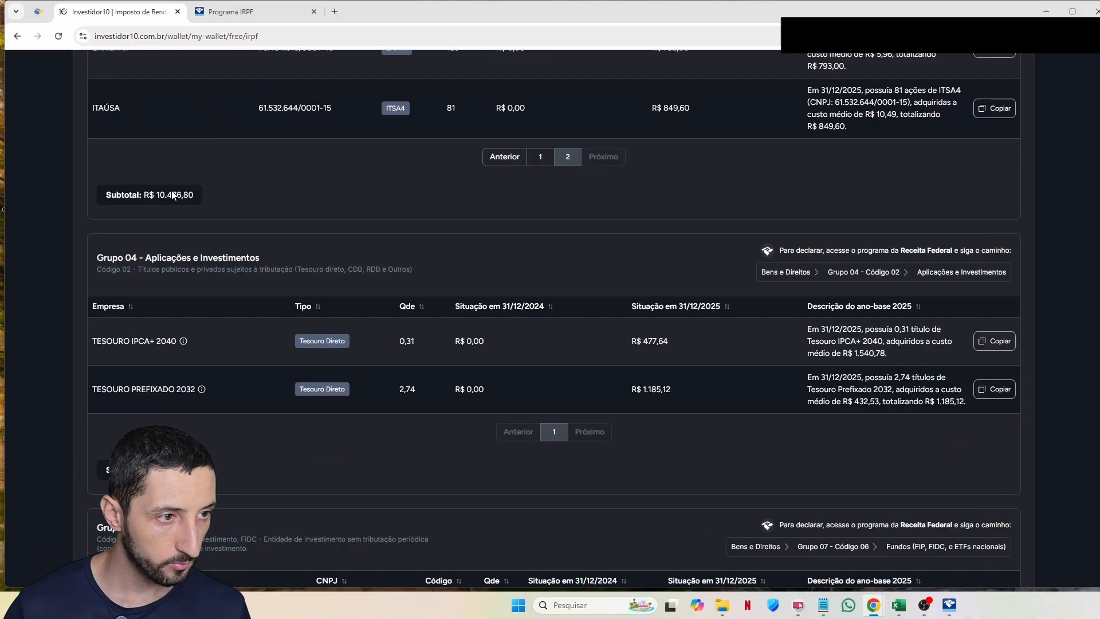
{"action": "scroll", "coordinate": [196, 301], "scroll_direction": "down", "scroll_amount": 10}
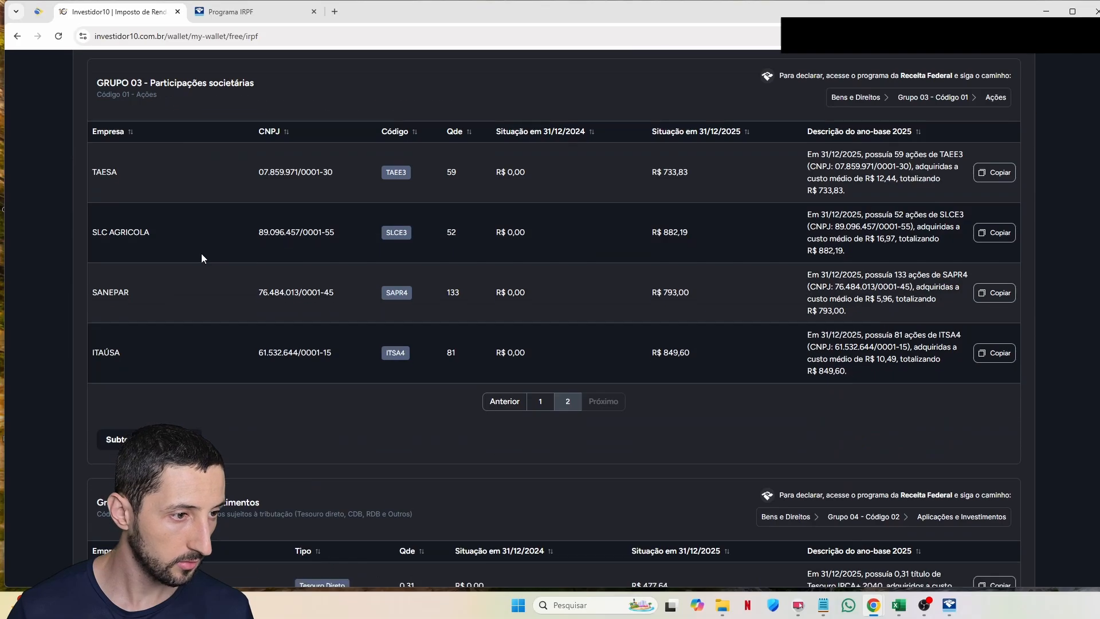
{"action": "scroll", "coordinate": [183, 283], "scroll_direction": "down", "scroll_amount": 1}
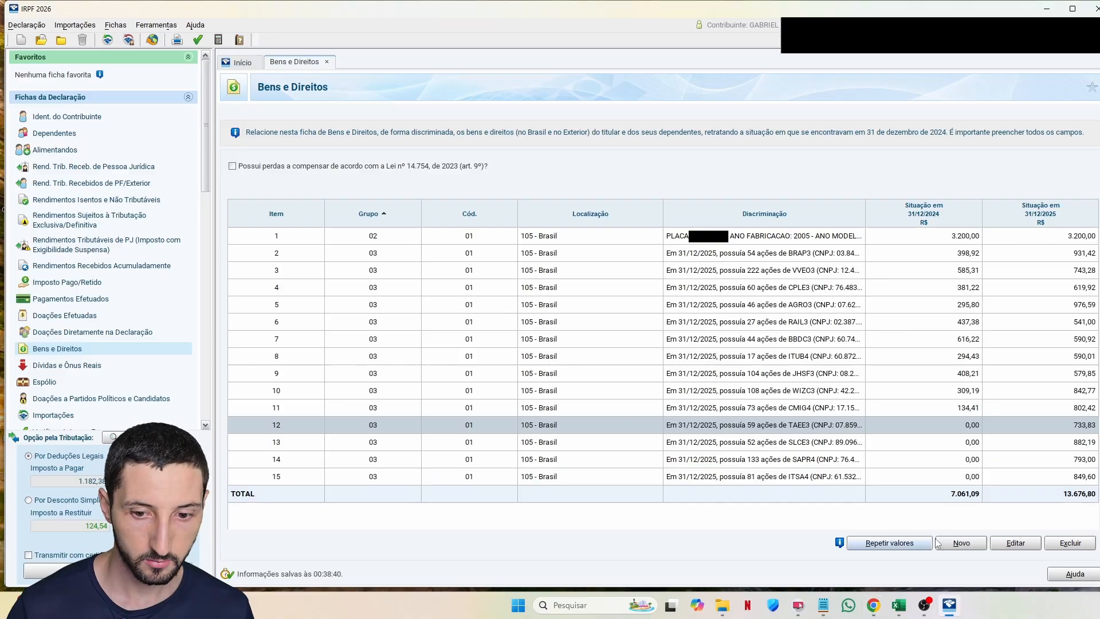
Step: Start a new asset in group 04, code 02 (public and private bonds)
{"action": "left_click", "coordinate": [960, 543]}
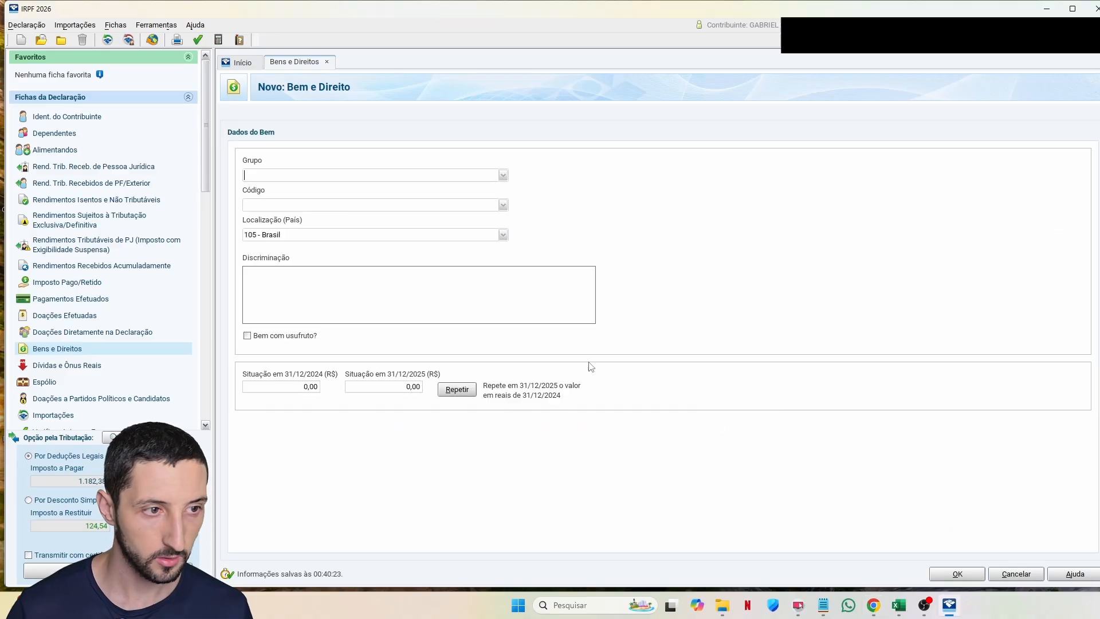
{"action": "type", "text": "04"}
{"action": "key", "text": "Tab"}
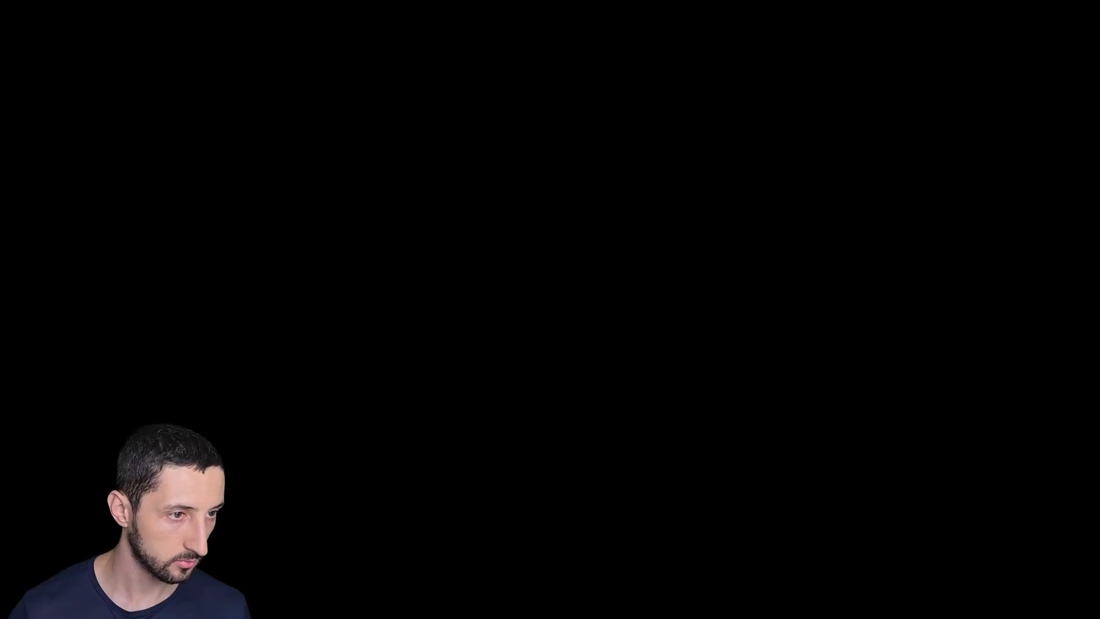
{"action": "type", "text": "02"}
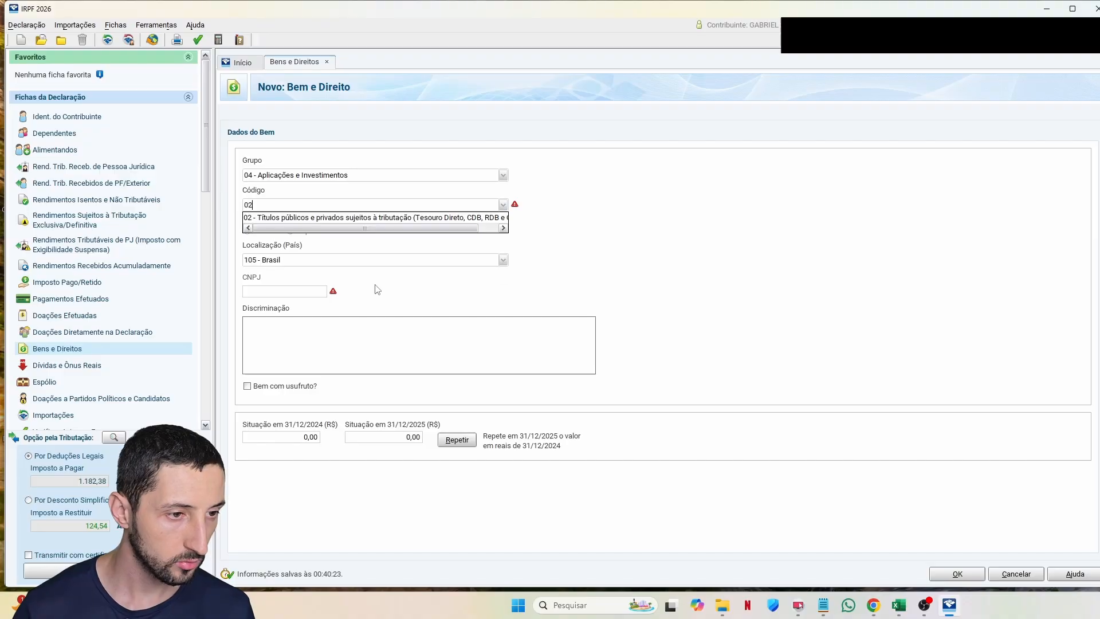
{"action": "key", "text": "Tab"}
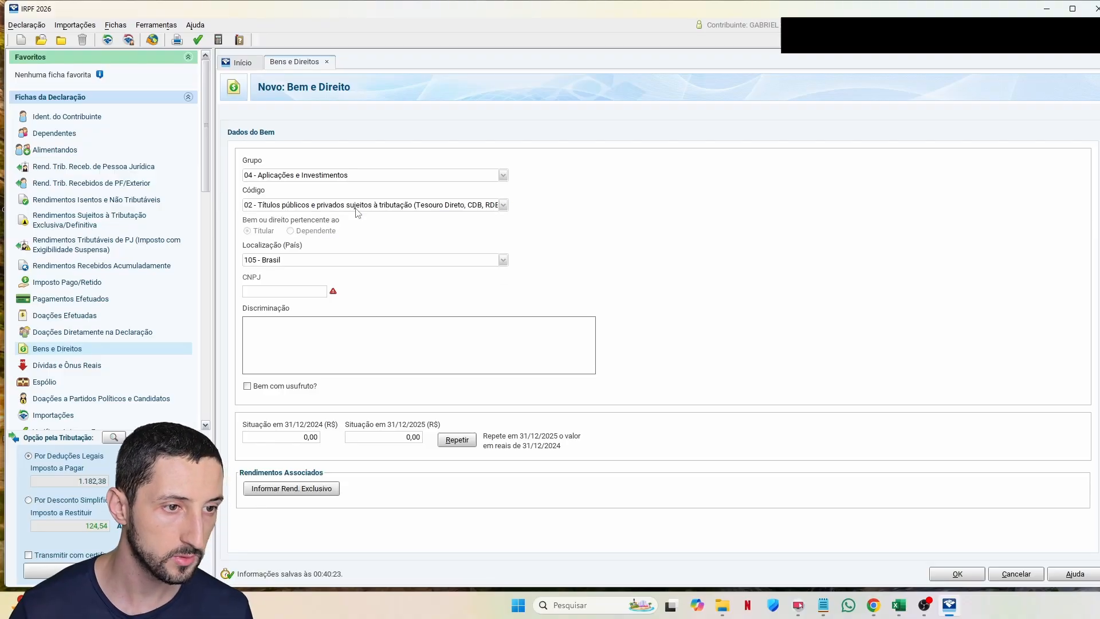
Step: Paste the Tesouro IPCA+ 2040 description into Discriminação, then go to the empty CNPJ field
{"action": "key", "text": "alt+Tab"}
{"action": "key", "text": "alt+Tab"}
{"action": "left_click", "coordinate": [349, 347]}
{"action": "type", "text": "Em 31/12/2025, possuía 0,31 título de Tesouro IPCA+ 2040, adquiridos a custo médio de R$ 1.540,78."}
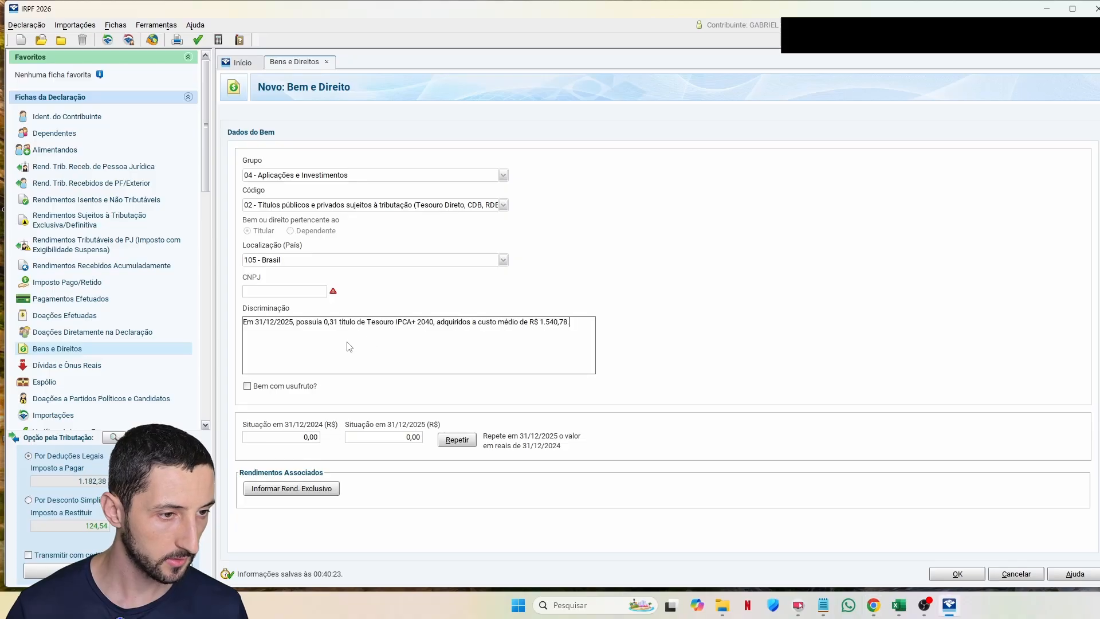
{"action": "key", "text": "alt+Tab"}
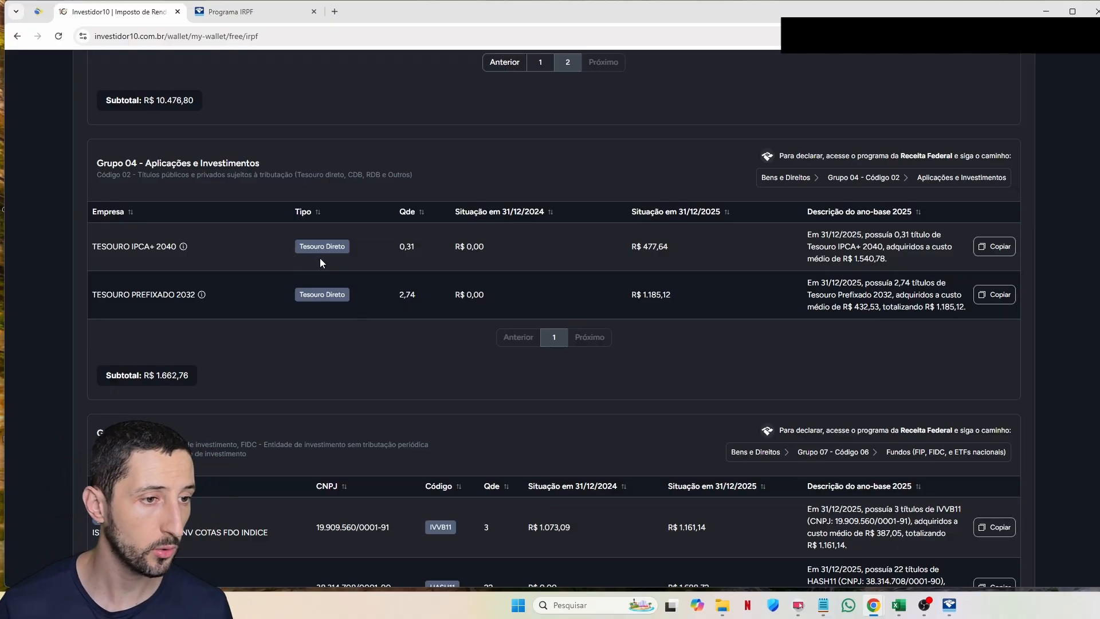
{"action": "key", "text": "alt+Tab"}
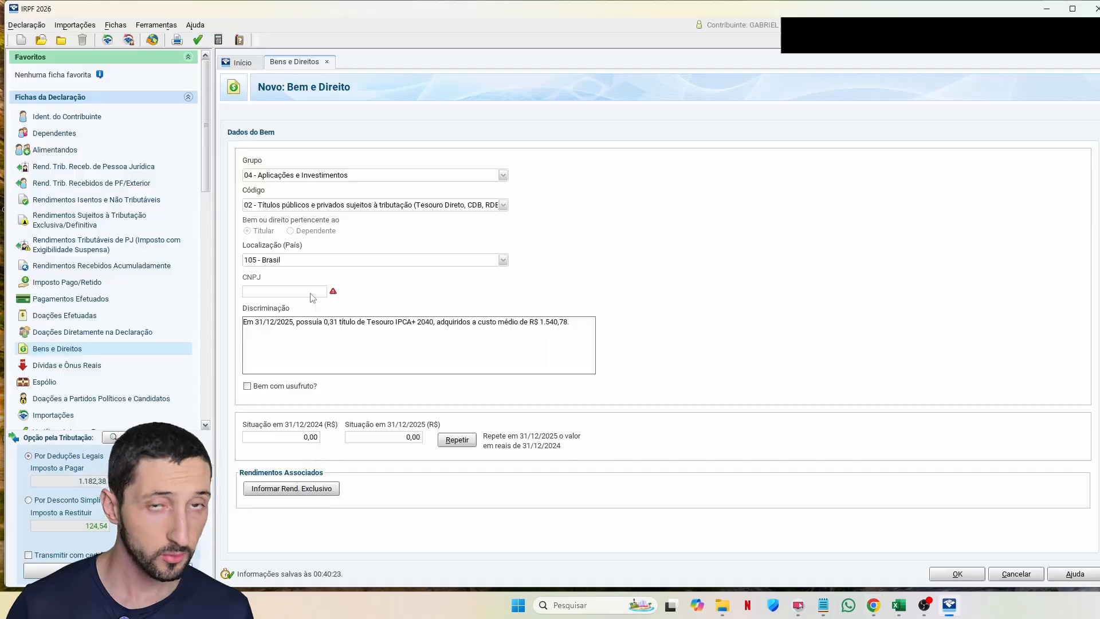
{"action": "left_click", "coordinate": [308, 293]}
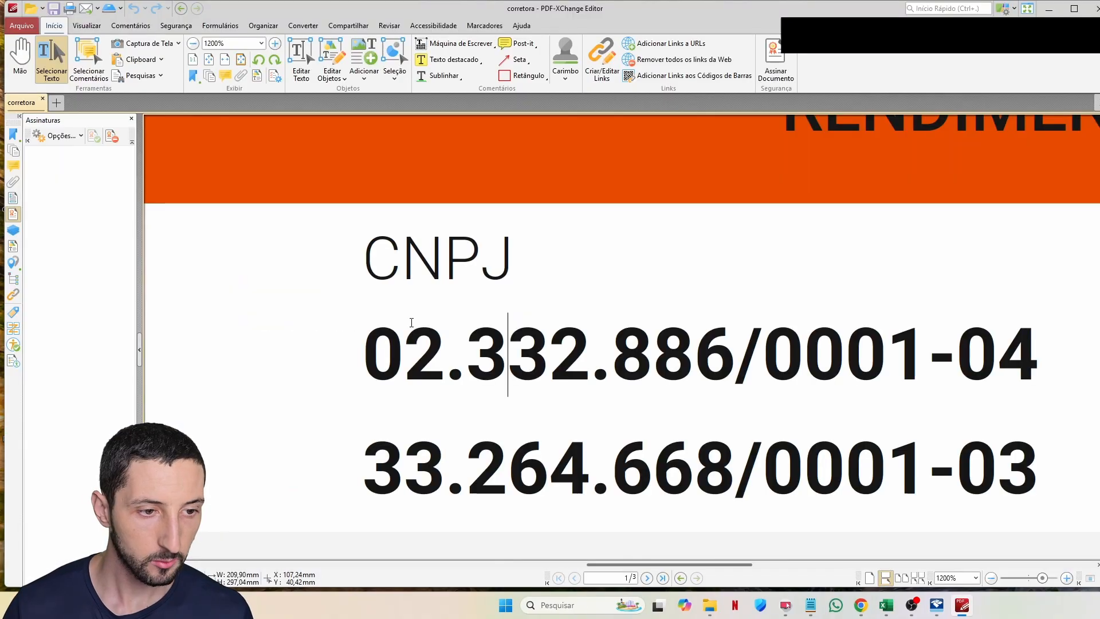
Step: Select the brokerage's CNPJ number in the statement PDF
{"action": "left_click_drag", "start_coordinate": [362, 354], "coordinate": [1039, 354]}
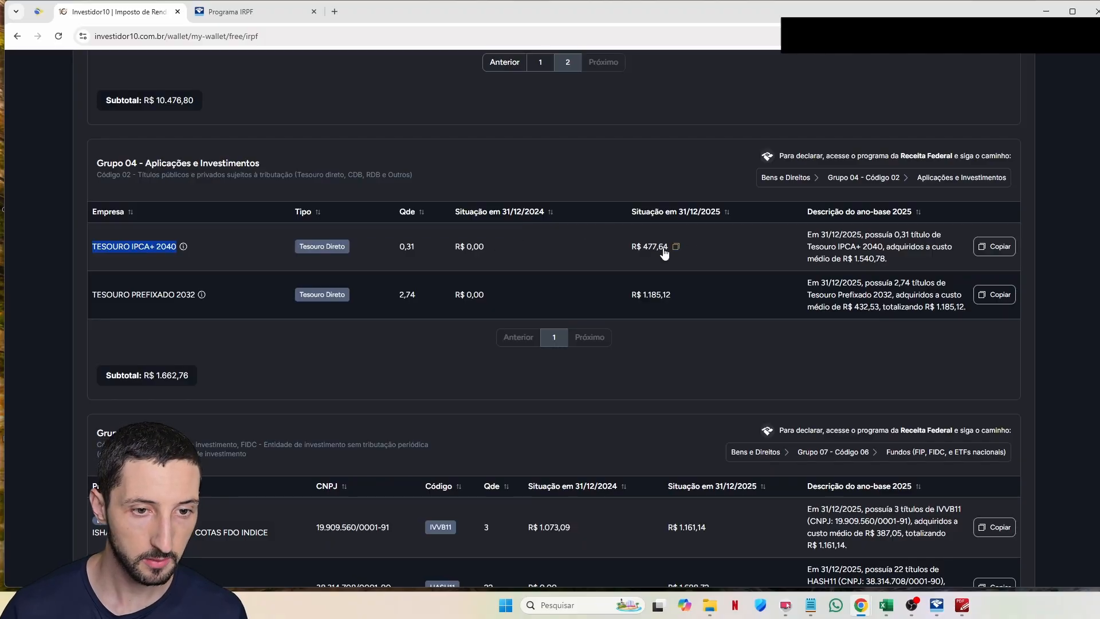
Step: Save Tesouro IPCA+ 2040 at 477,64 and enter a new Tesouro Prefixado 2032 asset valued 1185,12
{"action": "type", "text": "477,64"}
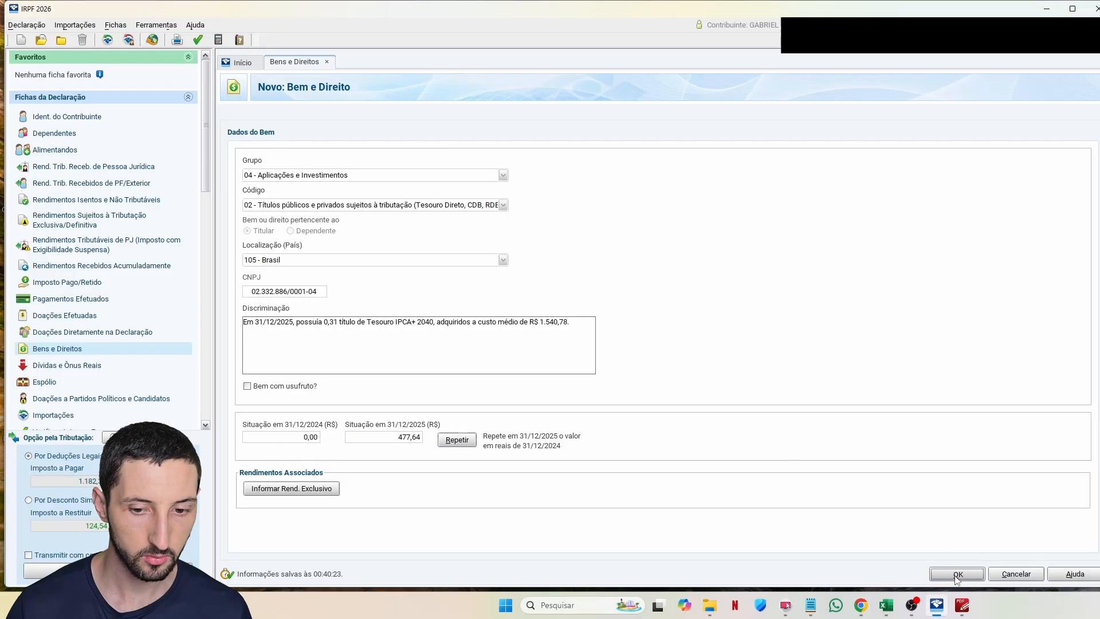
{"action": "left_click", "coordinate": [958, 573]}
{"action": "left_click", "coordinate": [957, 547]}
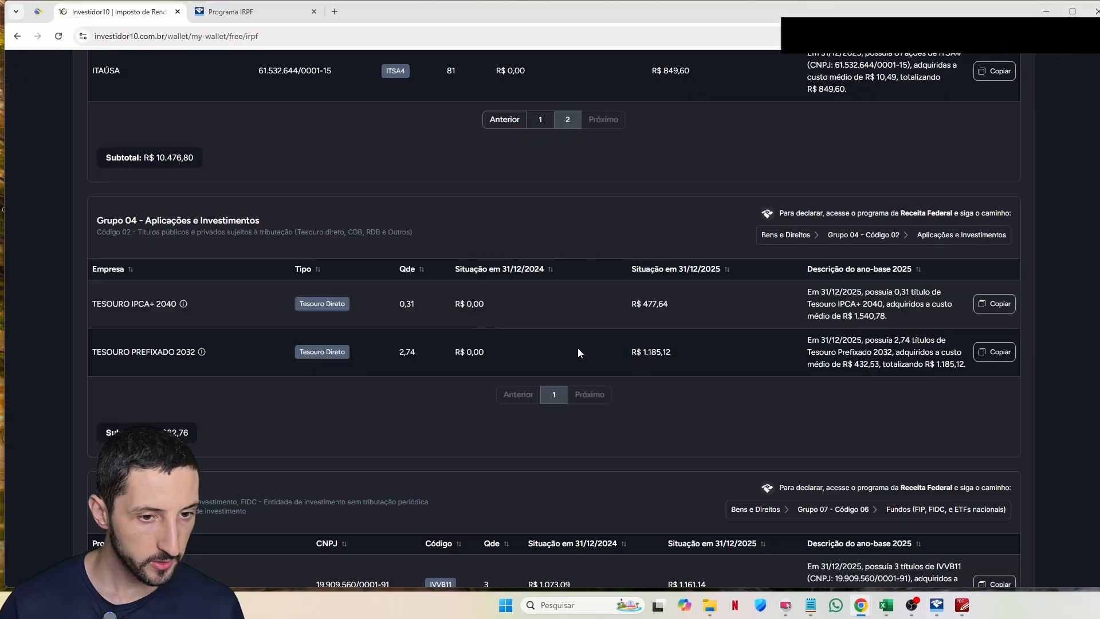
{"action": "left_click", "coordinate": [678, 354]}
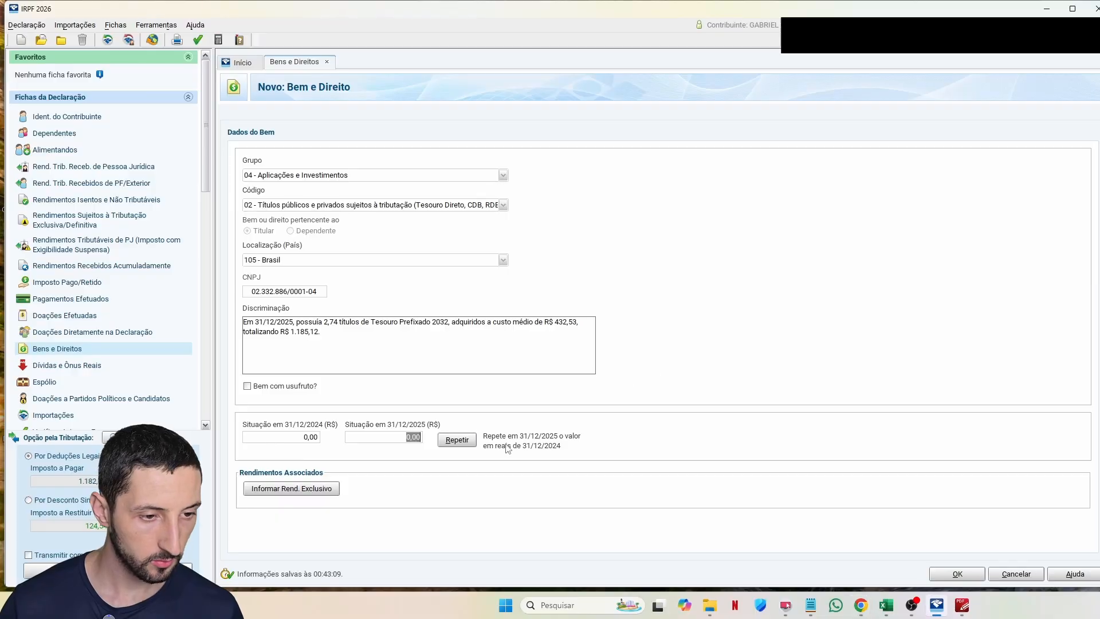
{"action": "key", "text": "ctrl+v"}
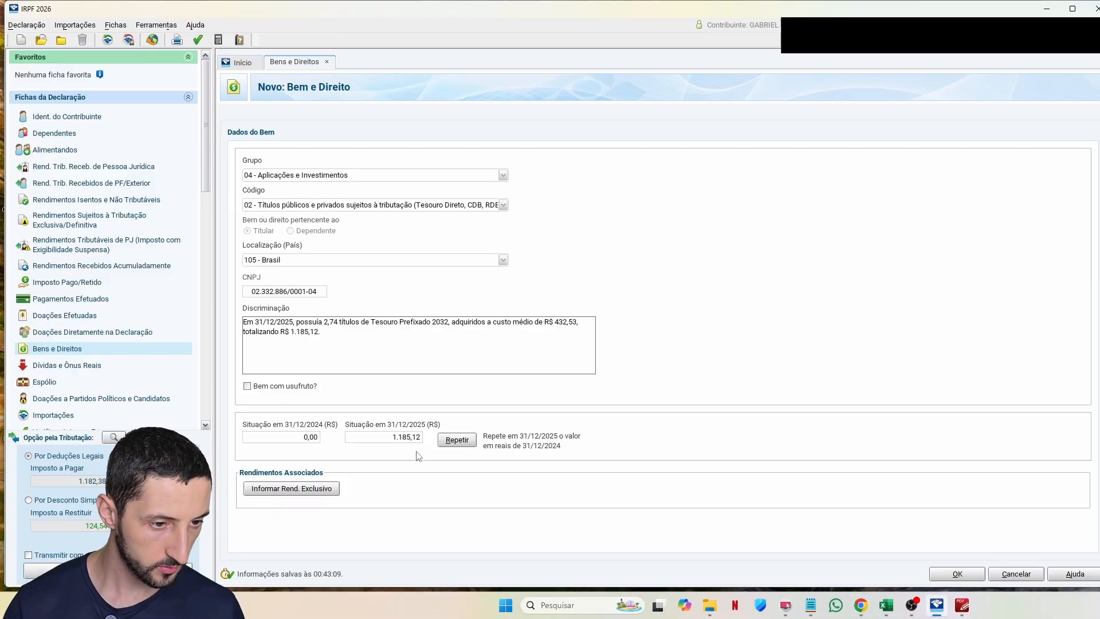
{"action": "key", "text": "ctrl+a"}
{"action": "type", "text": "1185,12"}
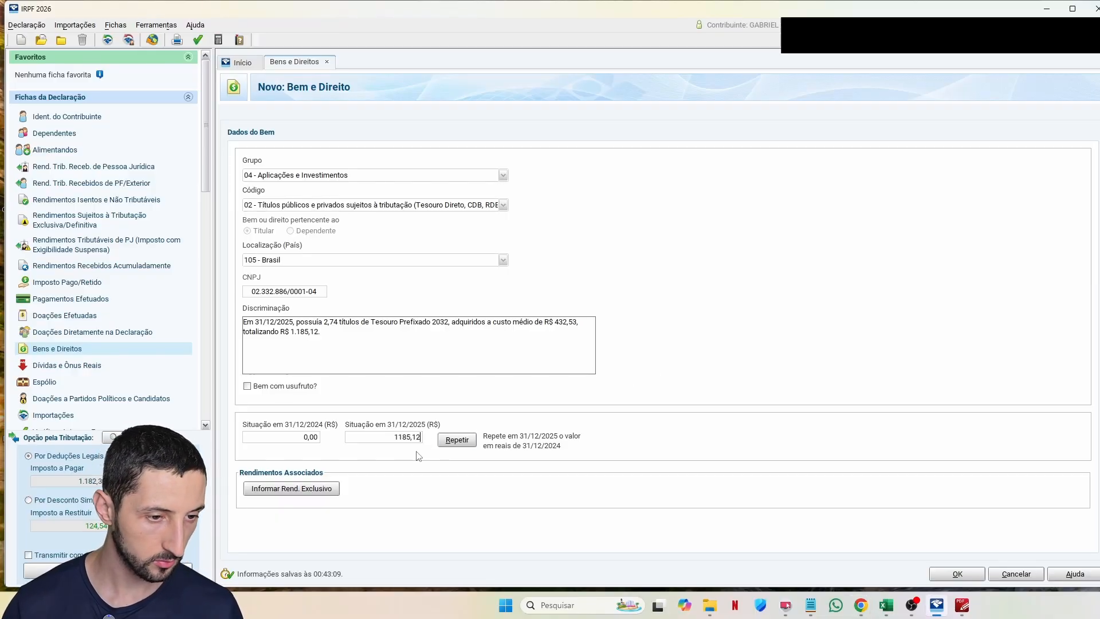
{"action": "key", "text": "Tab"}
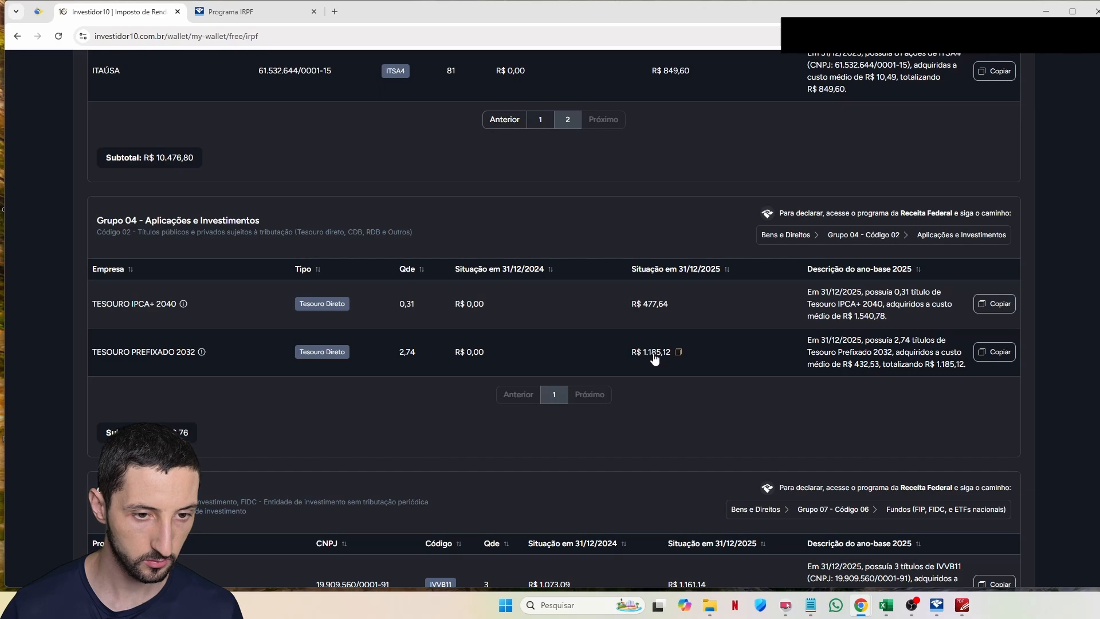
Step: Scroll through the Investidor10 Bens e Direitos groups down toward Grupo 07 – Fundos
{"action": "scroll", "coordinate": [228, 277], "scroll_direction": "up", "scroll_amount": 8}
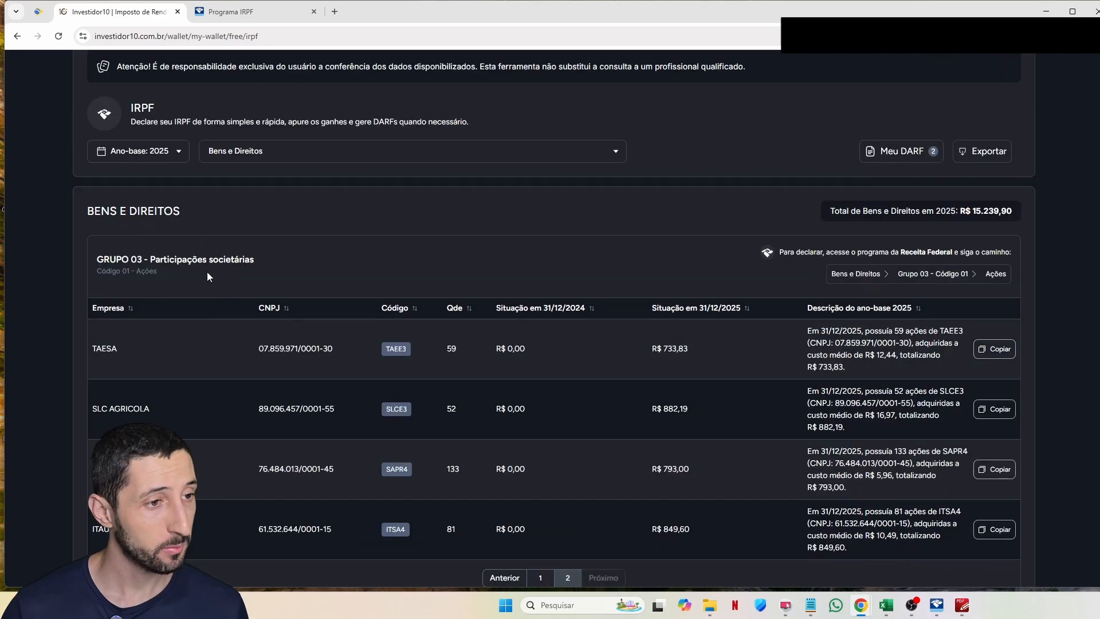
{"action": "left_click_drag", "start_coordinate": [185, 210], "coordinate": [111, 209]}
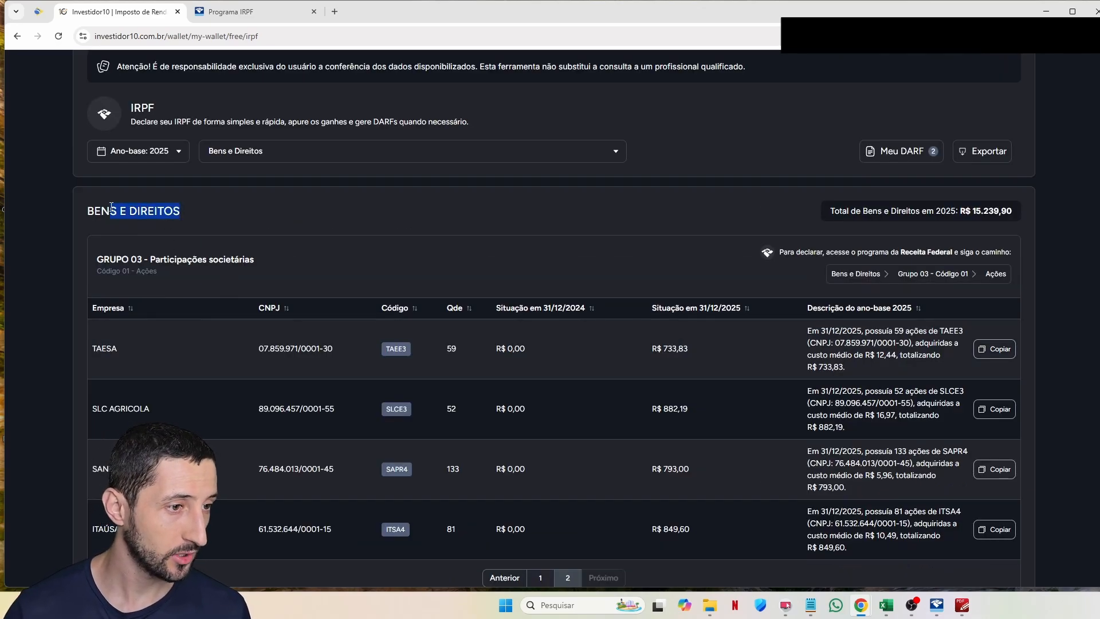
{"action": "left_click", "coordinate": [232, 242]}
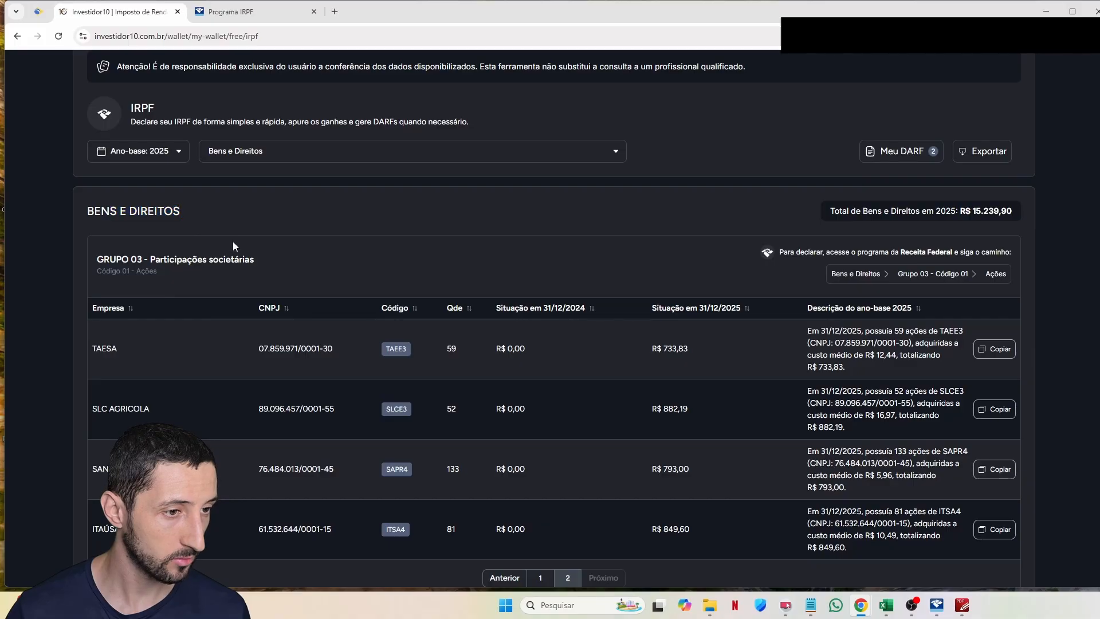
{"action": "scroll", "coordinate": [254, 256], "scroll_direction": "down", "scroll_amount": 5}
{"action": "scroll", "coordinate": [240, 268], "scroll_direction": "down", "scroll_amount": 2}
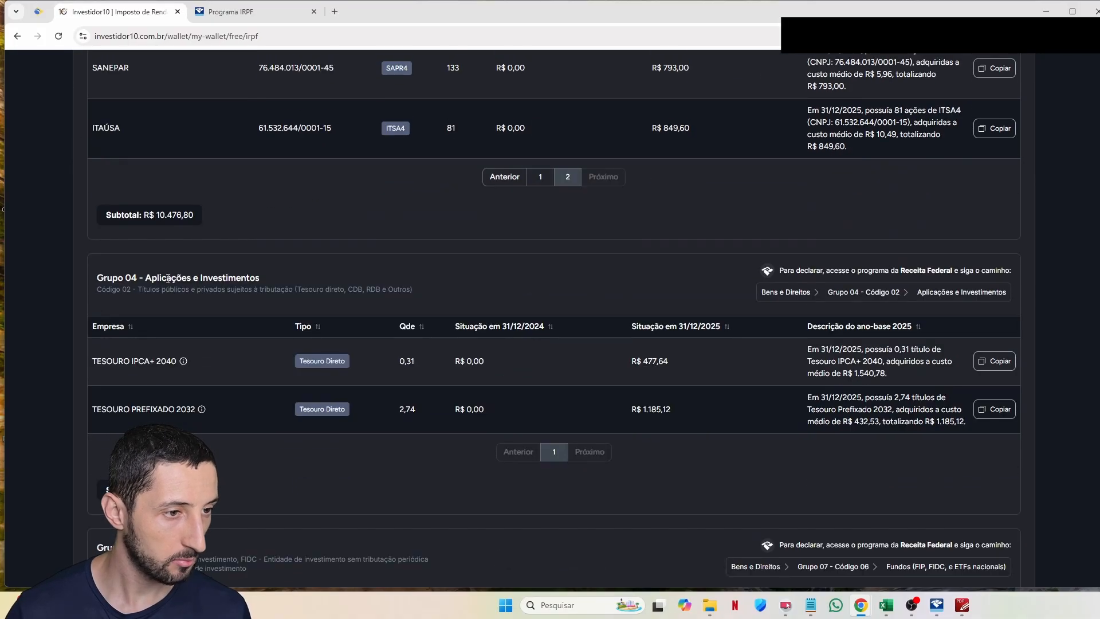
{"action": "scroll", "coordinate": [252, 285], "scroll_direction": "down", "scroll_amount": 5}
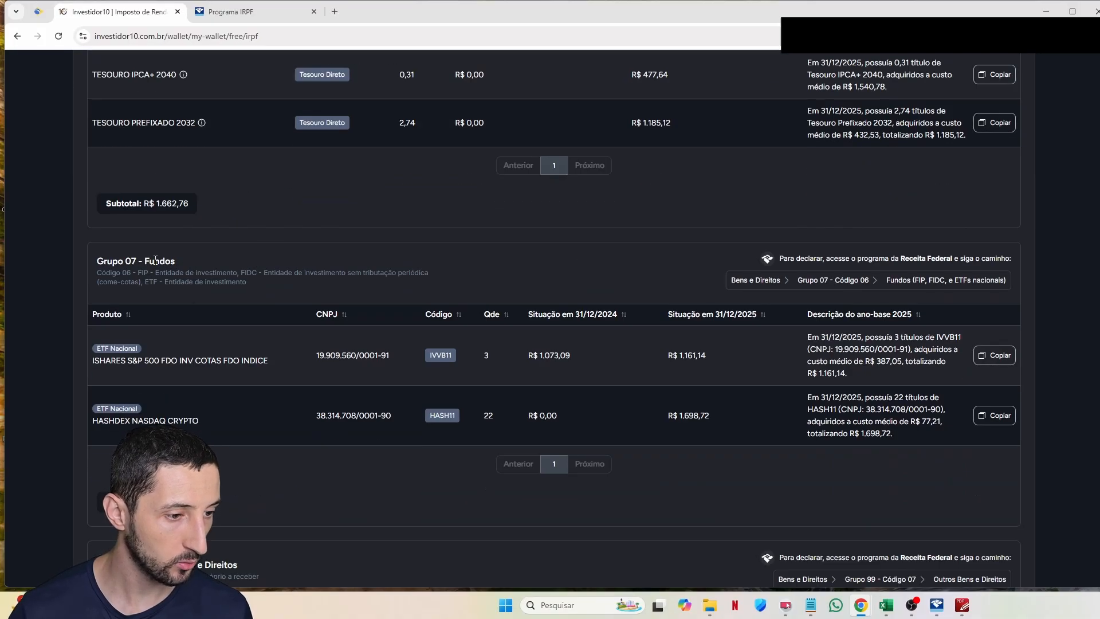
{"action": "scroll", "coordinate": [242, 342], "scroll_direction": "down", "scroll_amount": 3}
{"action": "scroll", "coordinate": [252, 390], "scroll_direction": "down", "scroll_amount": 5}
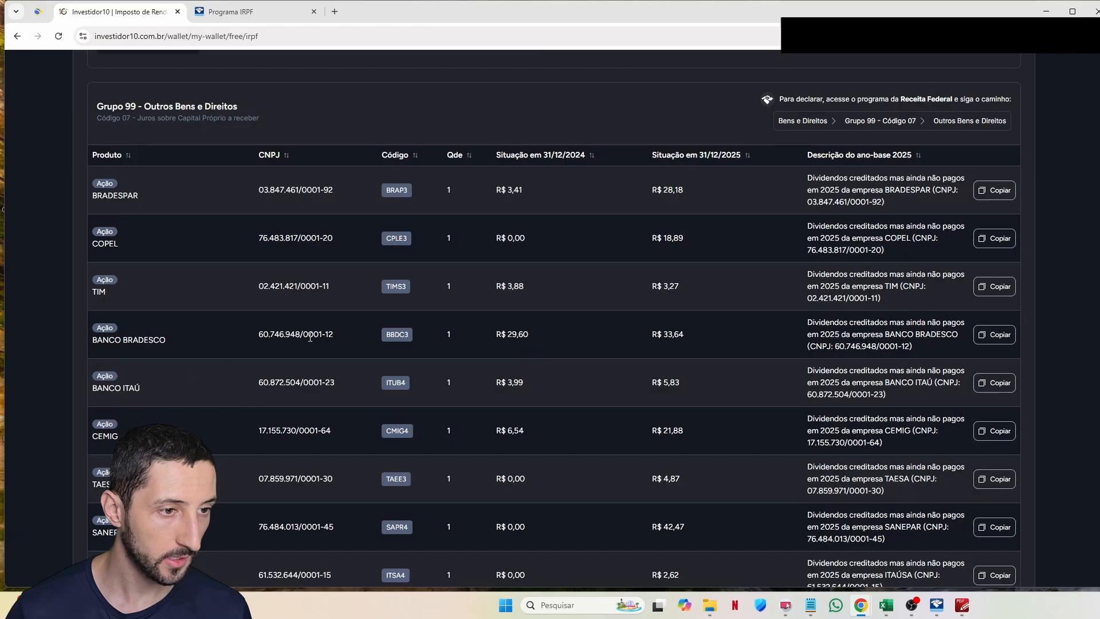
{"action": "scroll", "coordinate": [298, 335], "scroll_direction": "down", "scroll_amount": 1}
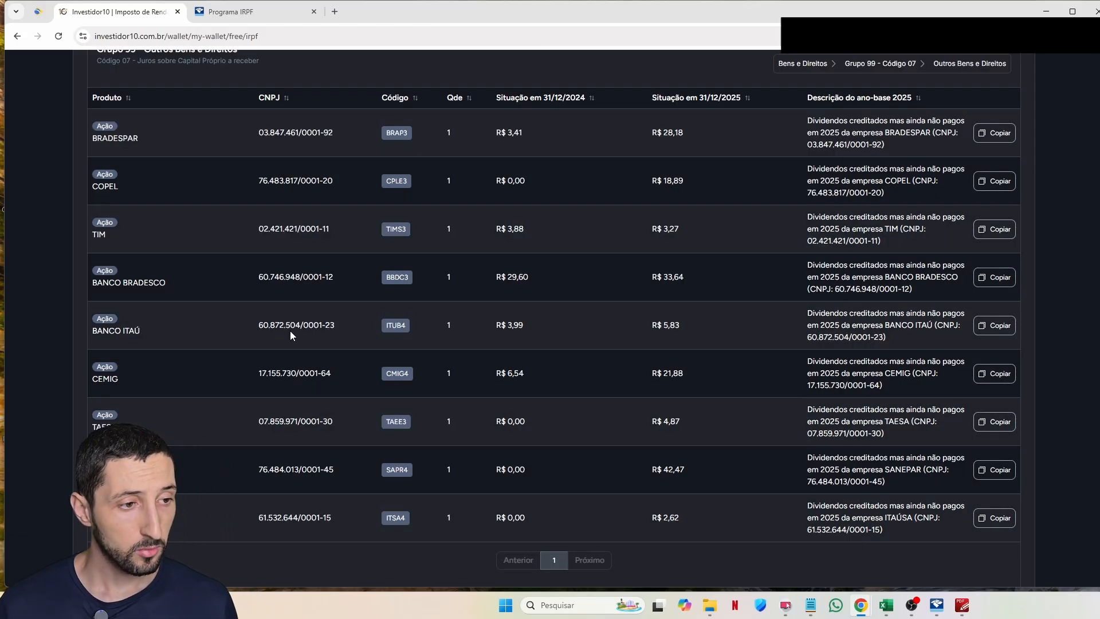
{"action": "scroll", "coordinate": [290, 331], "scroll_direction": "down", "scroll_amount": 9}
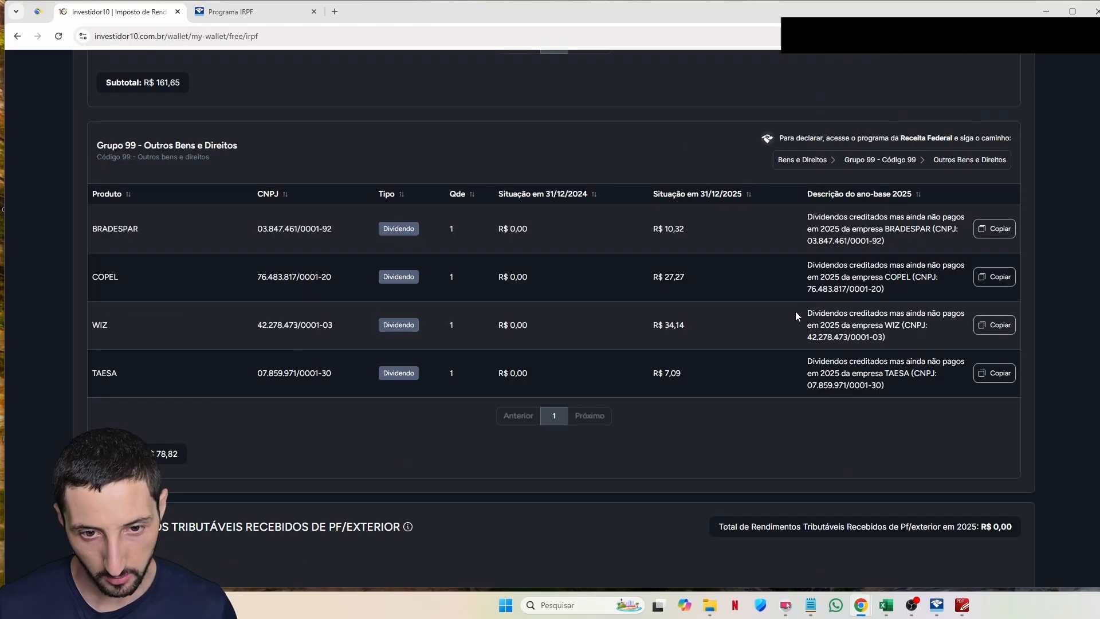
Step: Copy the IVVB11 fund's description from the Grupo 07 Fundos table
{"action": "left_click_drag", "start_coordinate": [800, 315], "coordinate": [757, 314]}
{"action": "triple_click", "coordinate": [845, 324]}
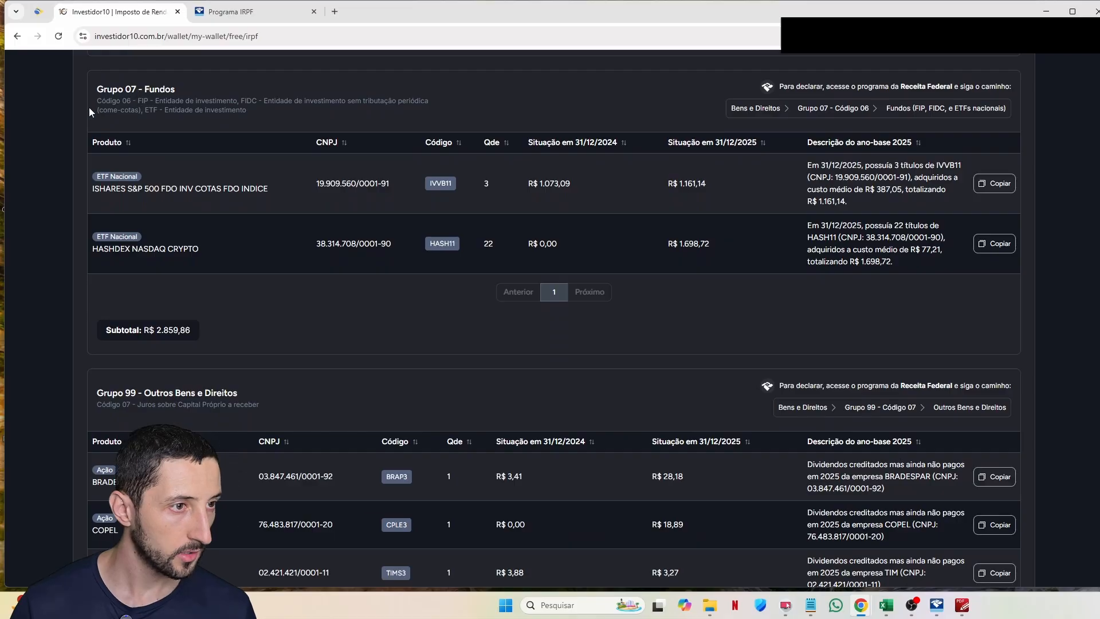
{"action": "triple_click", "coordinate": [351, 181]}
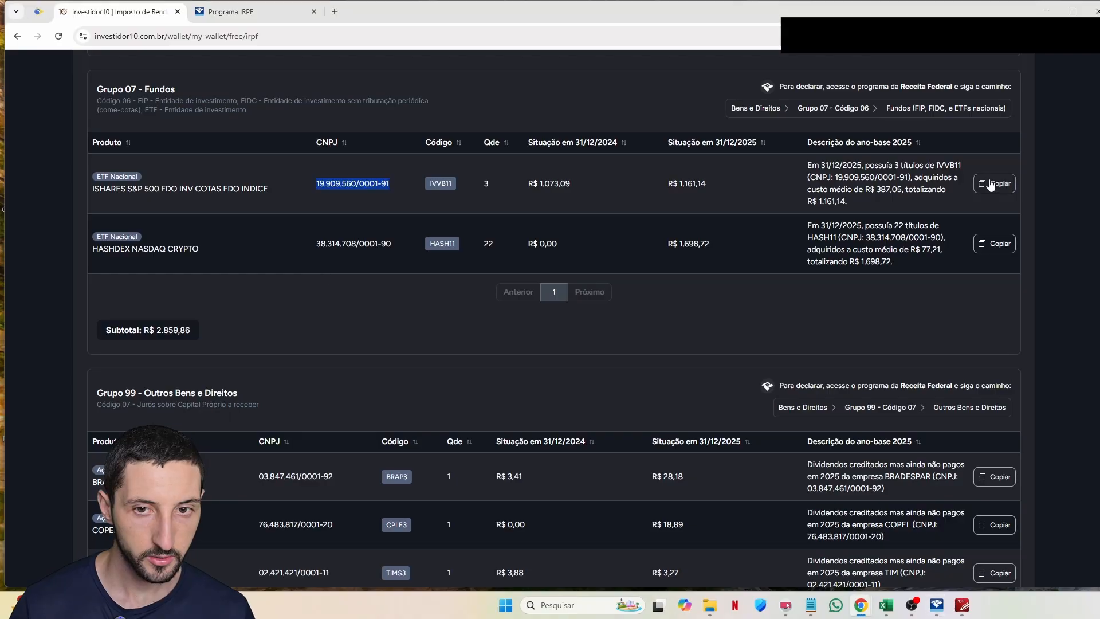
{"action": "left_click", "coordinate": [994, 183]}
{"action": "mouse_move", "coordinate": [557, 187]}
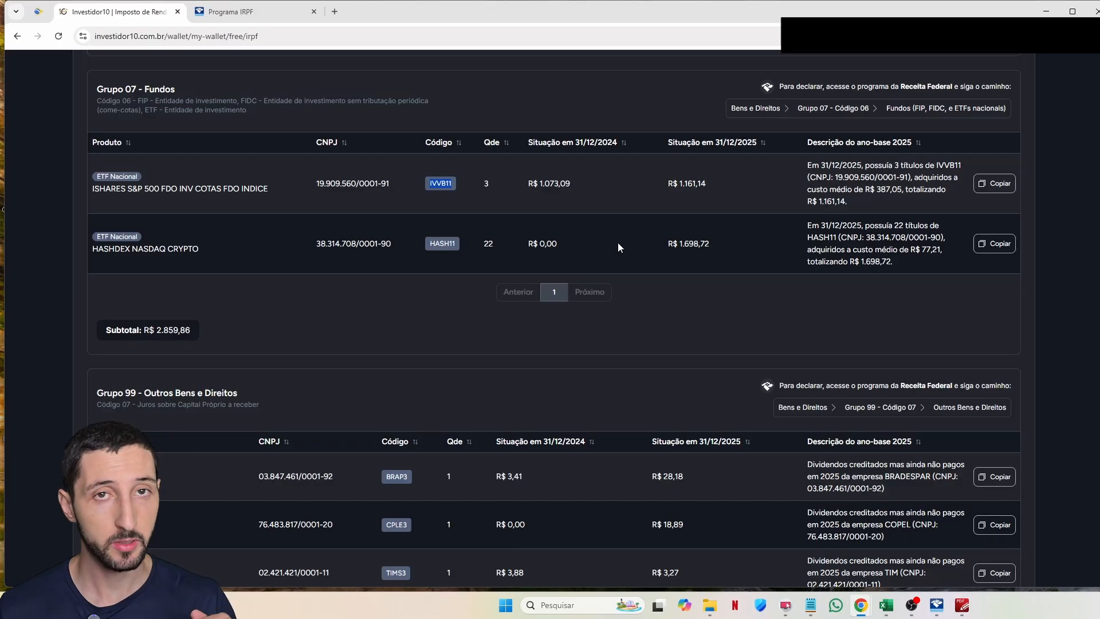
Step: Enter the HASH11 fund's 2025 value and save that asset entry
{"action": "mouse_move", "coordinate": [685, 247]}
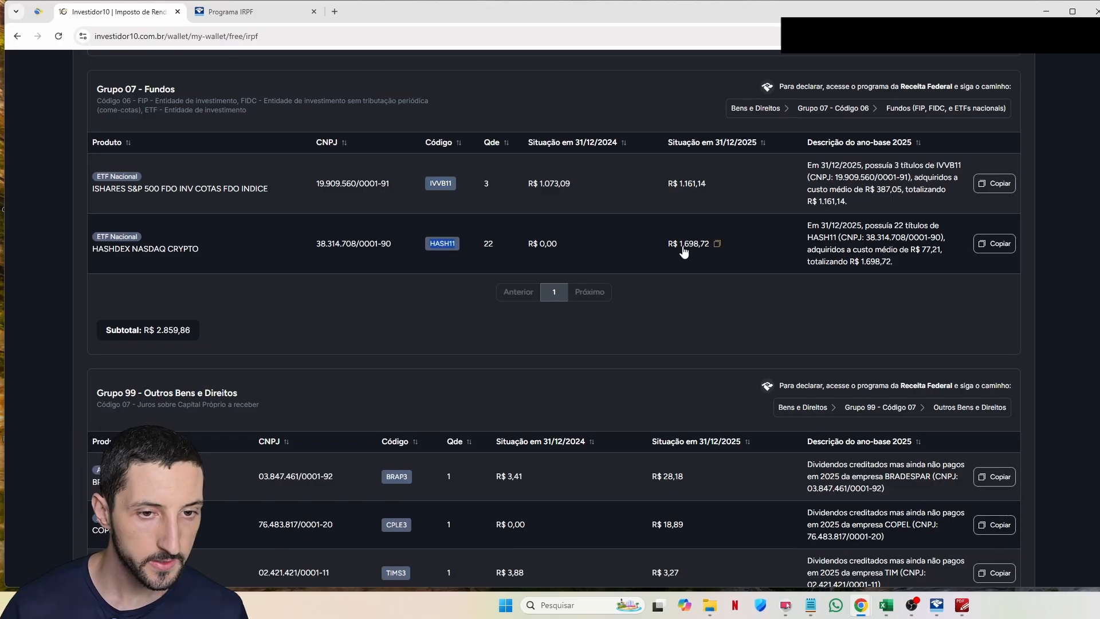
{"action": "key", "text": "alt+Tab"}
{"action": "type", "text": "1698"}
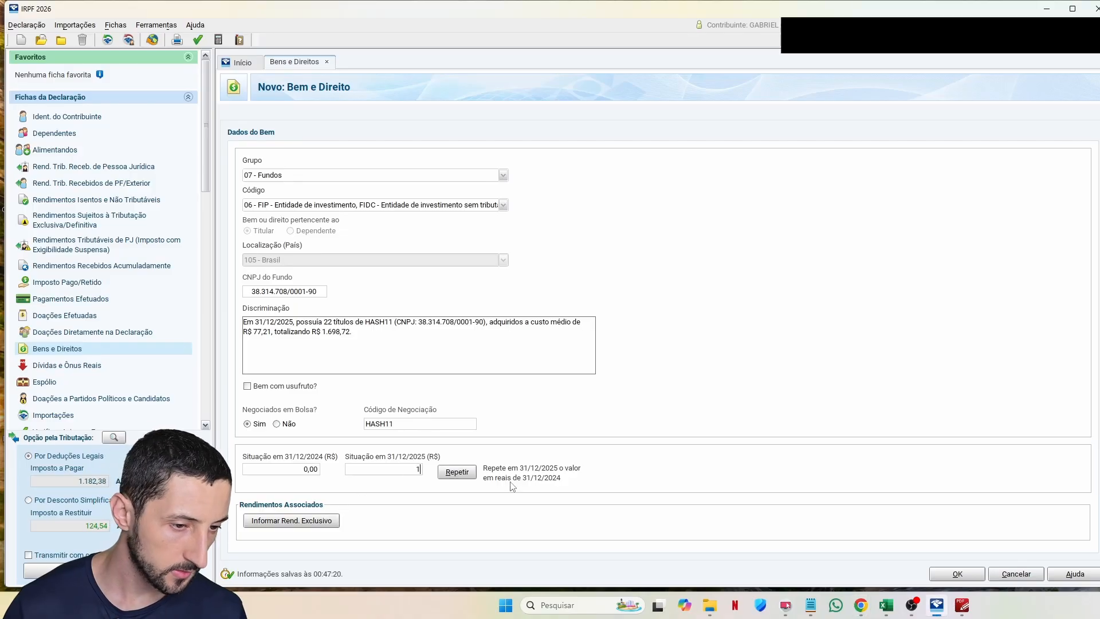
{"action": "type", "text": "2"}
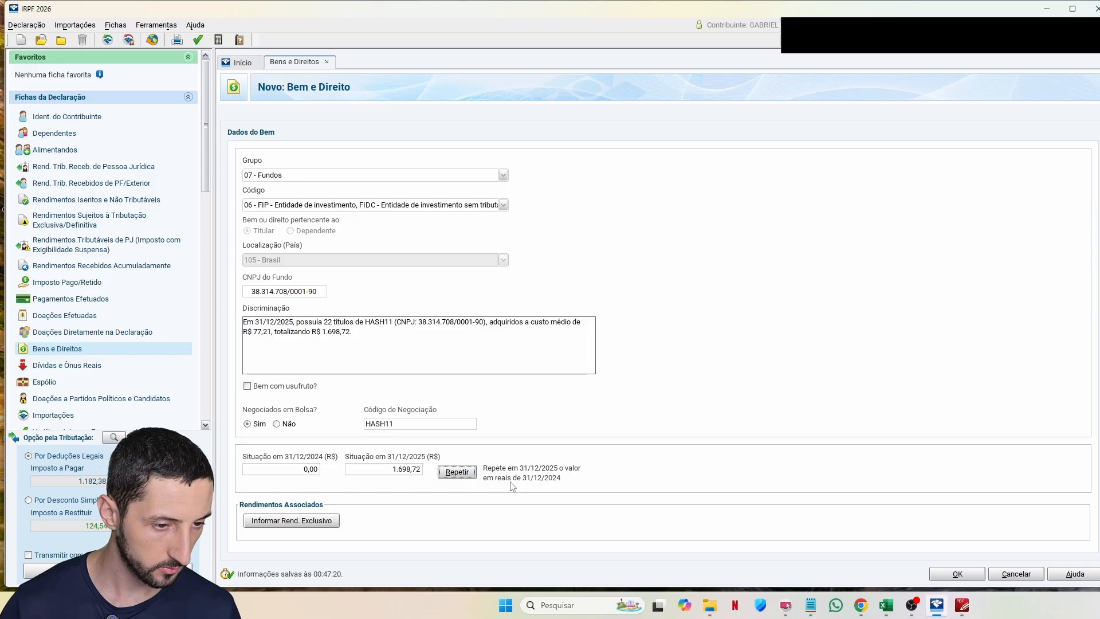
{"action": "left_click", "coordinate": [957, 574]}
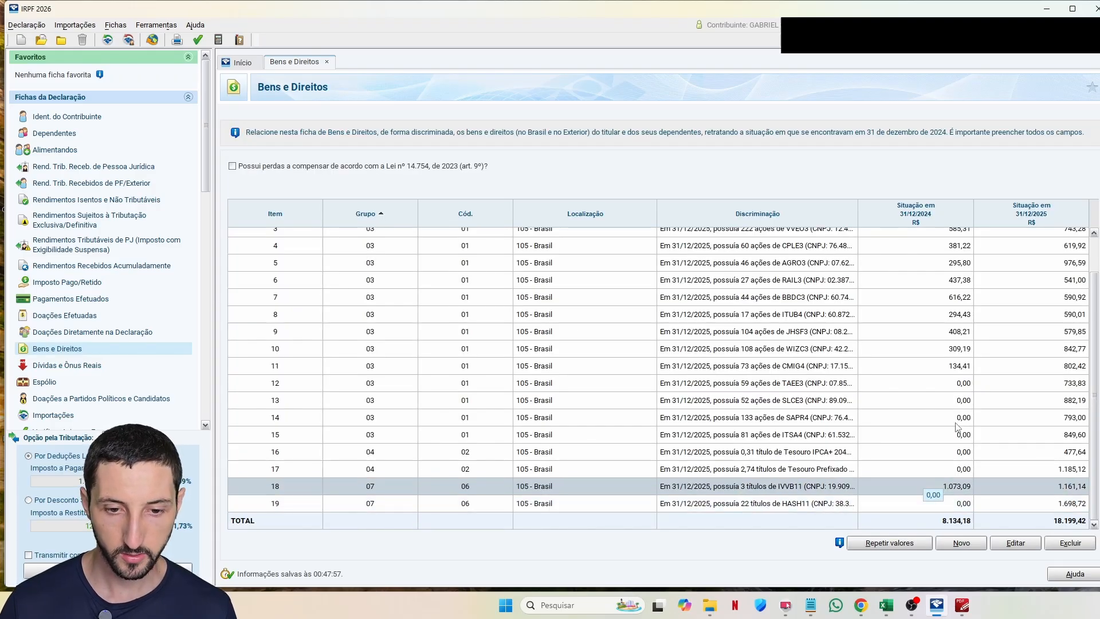
Step: Select the 'Juros sobre Capital Próprio a receber' code name in the Investidor10 report
{"action": "key", "text": "alt+Tab"}
{"action": "scroll", "coordinate": [422, 325], "scroll_direction": "up", "scroll_amount": 1}
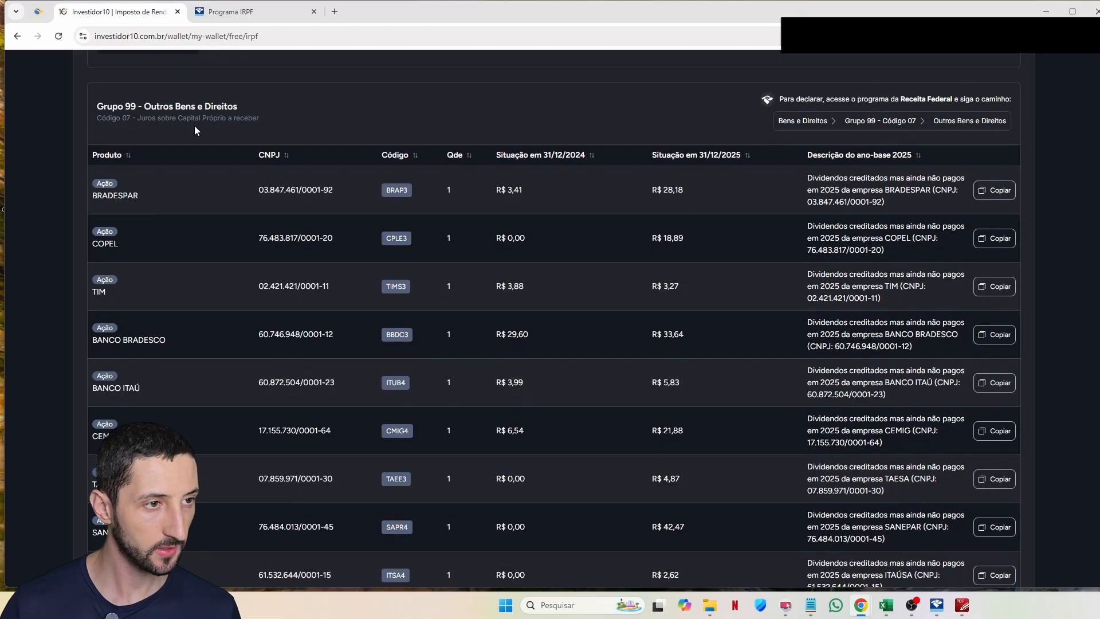
{"action": "left_click_drag", "start_coordinate": [138, 122], "coordinate": [264, 122]}
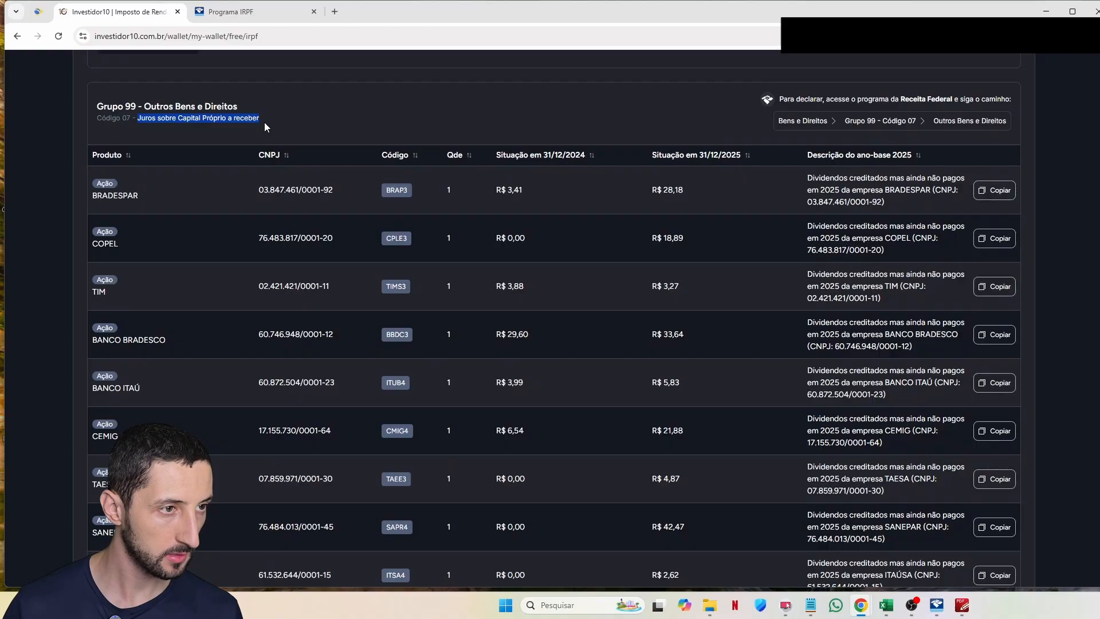
{"action": "key", "text": "alt+Tab"}
Step: Record the code-07 interest-on-equity receivables under group 99 and check the new entries
{"action": "type", "text": "99"}
{"action": "key", "text": "Tab"}
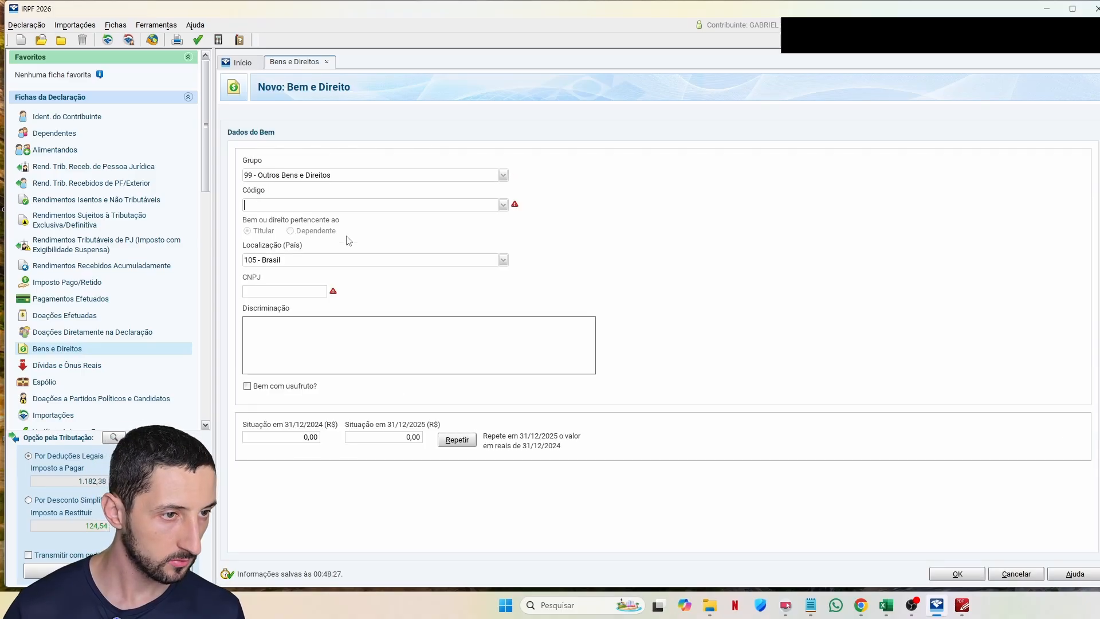
{"action": "type", "text": "07"}
{"action": "key", "text": "Tab"}
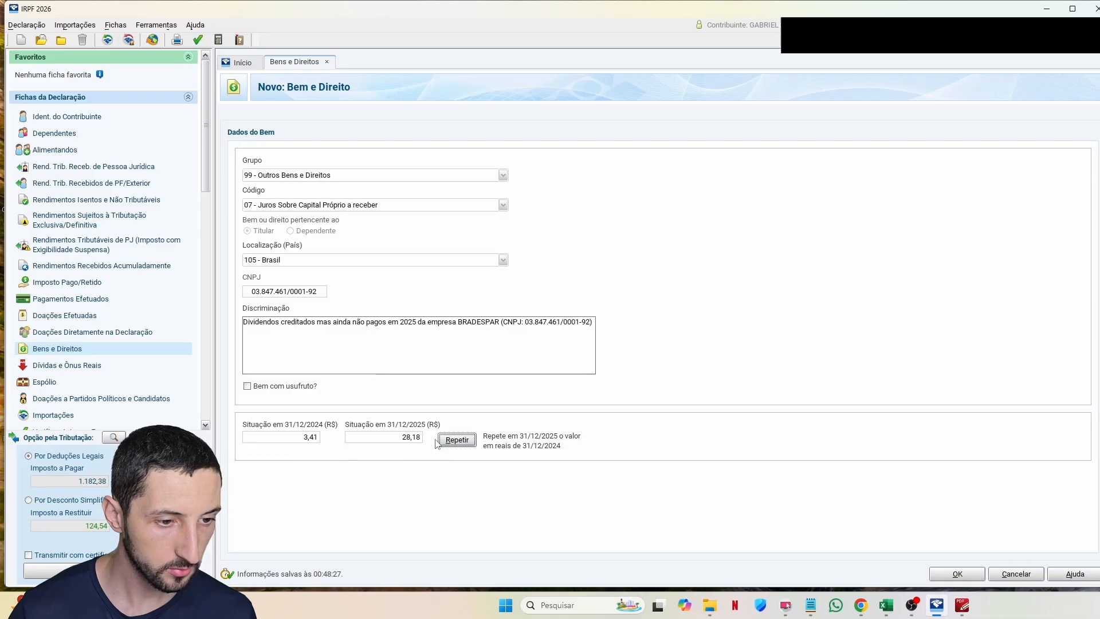
{"action": "key", "text": "alt+Tab"}
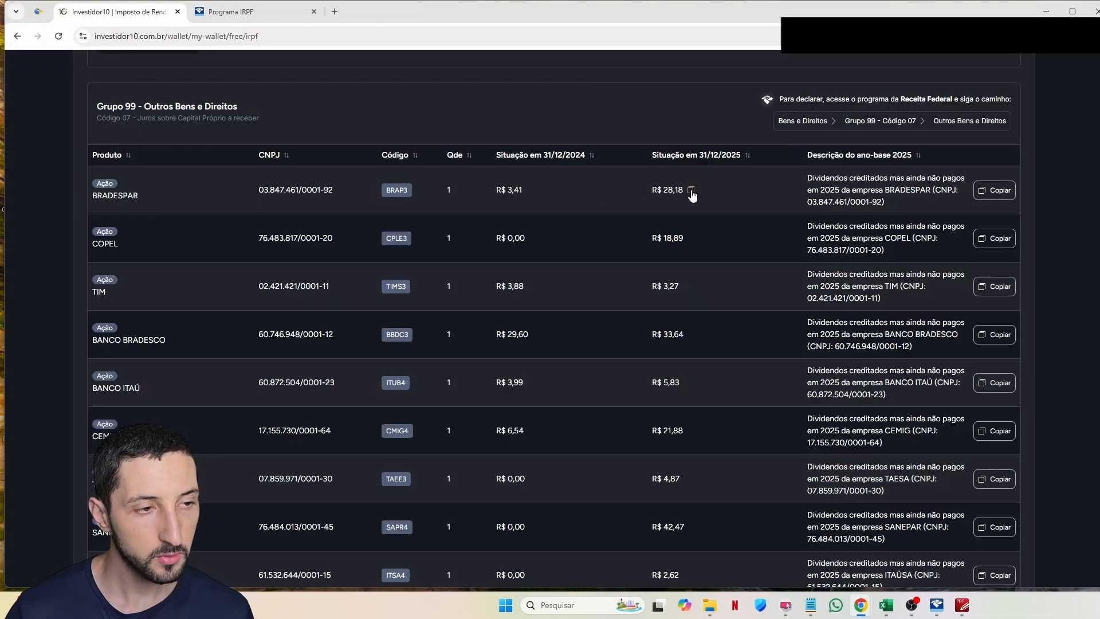
{"action": "scroll", "coordinate": [180, 243], "scroll_direction": "down", "scroll_amount": 4}
{"action": "key", "text": "alt+Tab"}
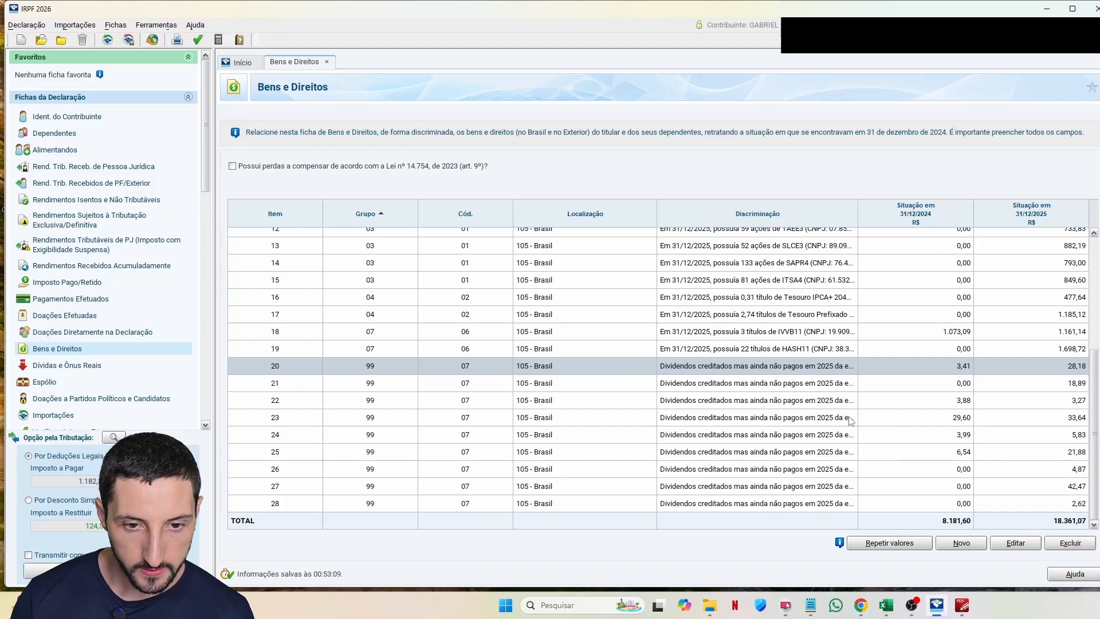
{"action": "key", "text": "Down"}
{"action": "key", "text": "Down"}
{"action": "key", "text": "Down"}
{"action": "key", "text": "Down"}
{"action": "key", "text": "Down"}
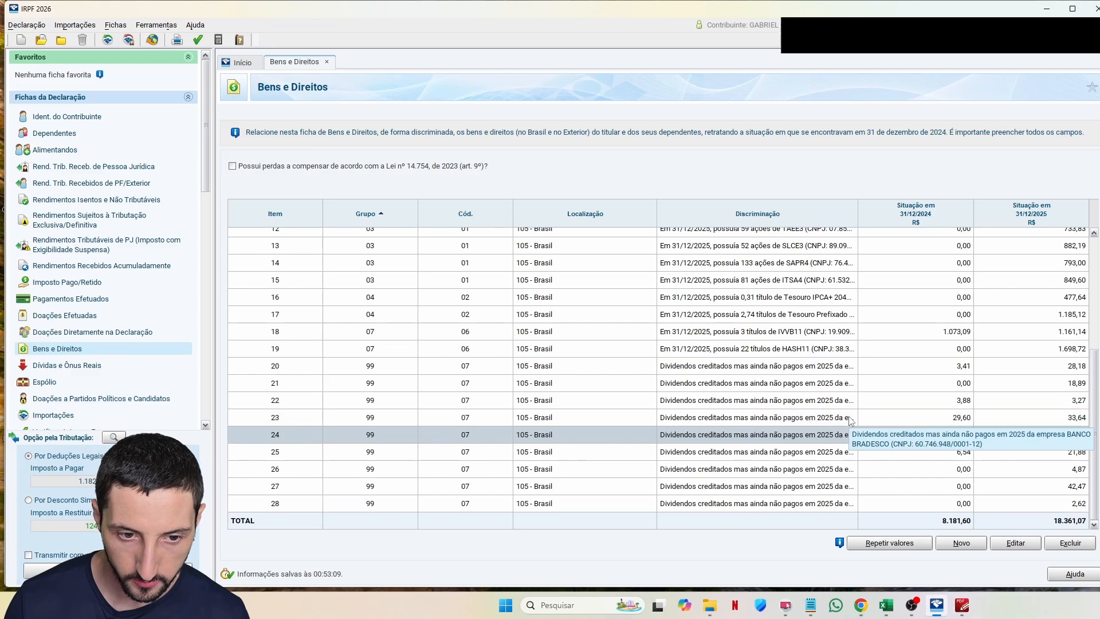
{"action": "key", "text": "Down"}
{"action": "key", "text": "Down"}
{"action": "key", "text": "Down"}
Step: Begin a group 99, code 99 entry for unpaid BRADESPAR dividends of 10,32
{"action": "key", "text": "alt+Tab"}
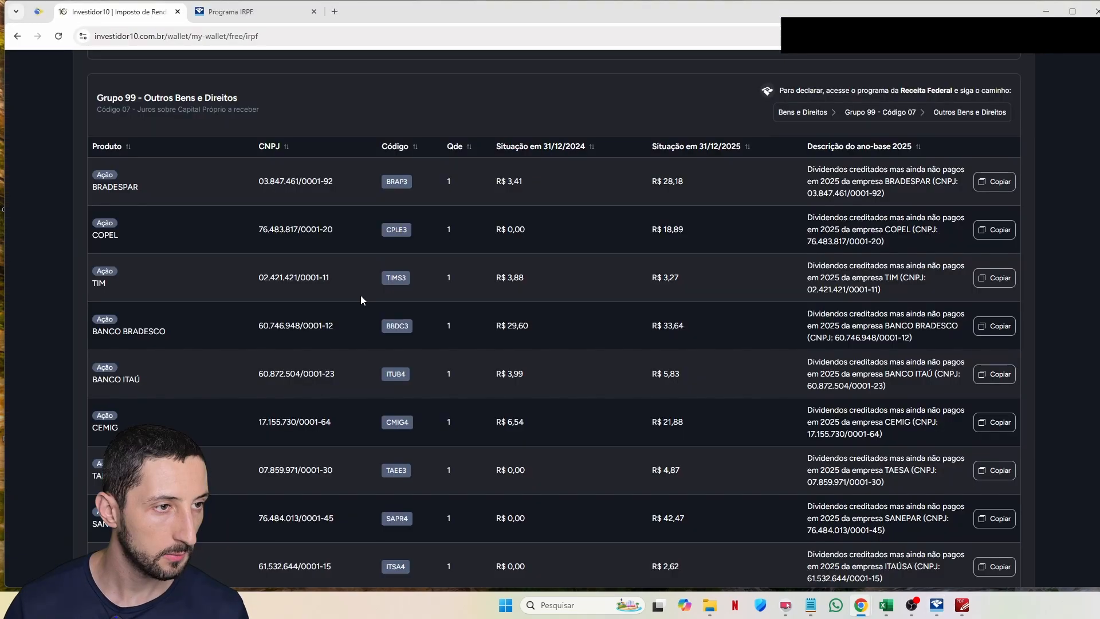
{"action": "scroll", "coordinate": [325, 248], "scroll_direction": "down", "scroll_amount": 1}
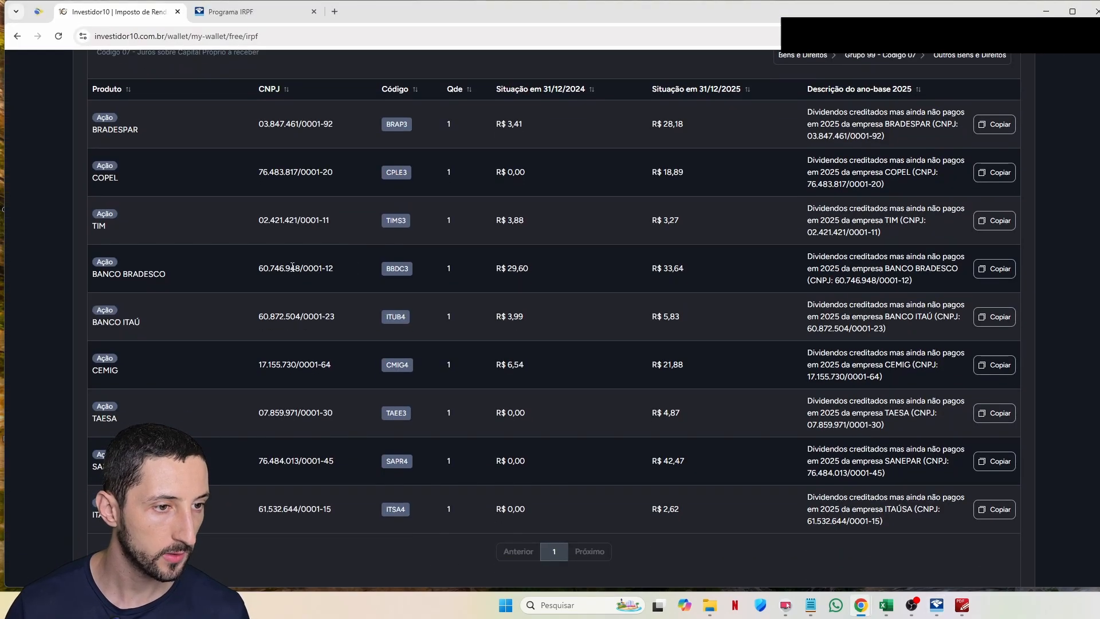
{"action": "scroll", "coordinate": [290, 458], "scroll_direction": "down", "scroll_amount": 8}
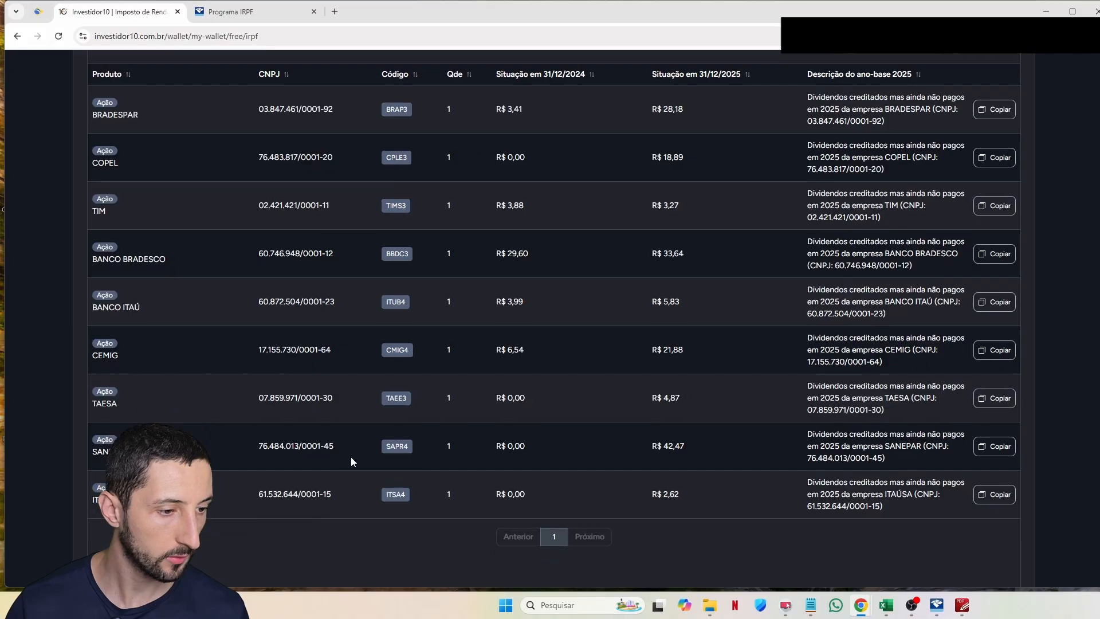
{"action": "scroll", "coordinate": [290, 319], "scroll_direction": "down", "scroll_amount": 2}
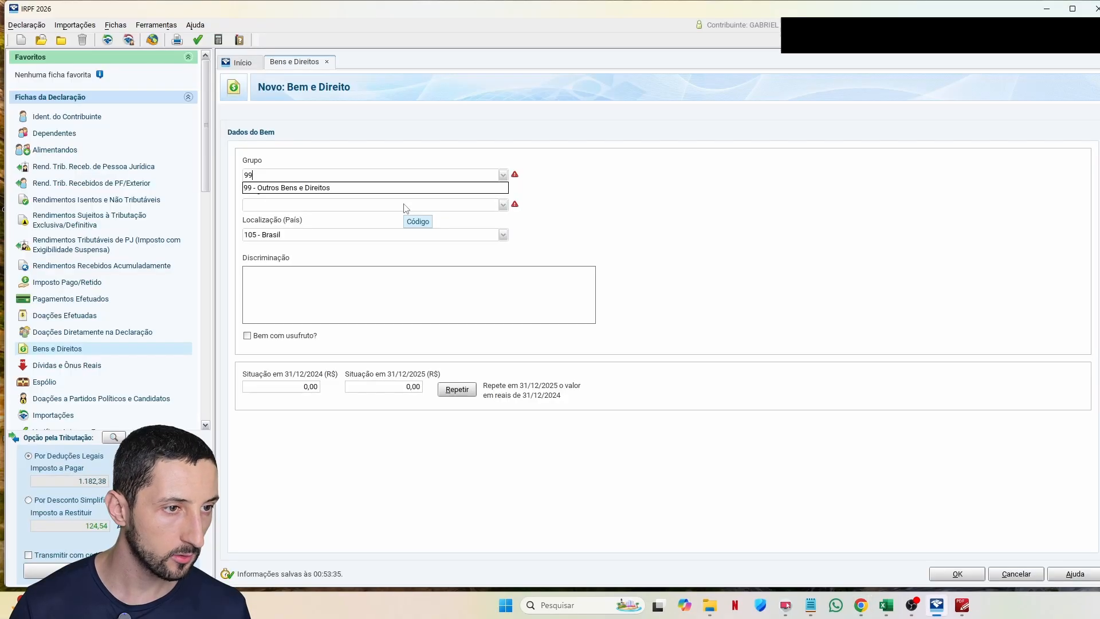
{"action": "key", "text": "Tab"}
{"action": "type", "text": "99"}
{"action": "key", "text": "Tab"}
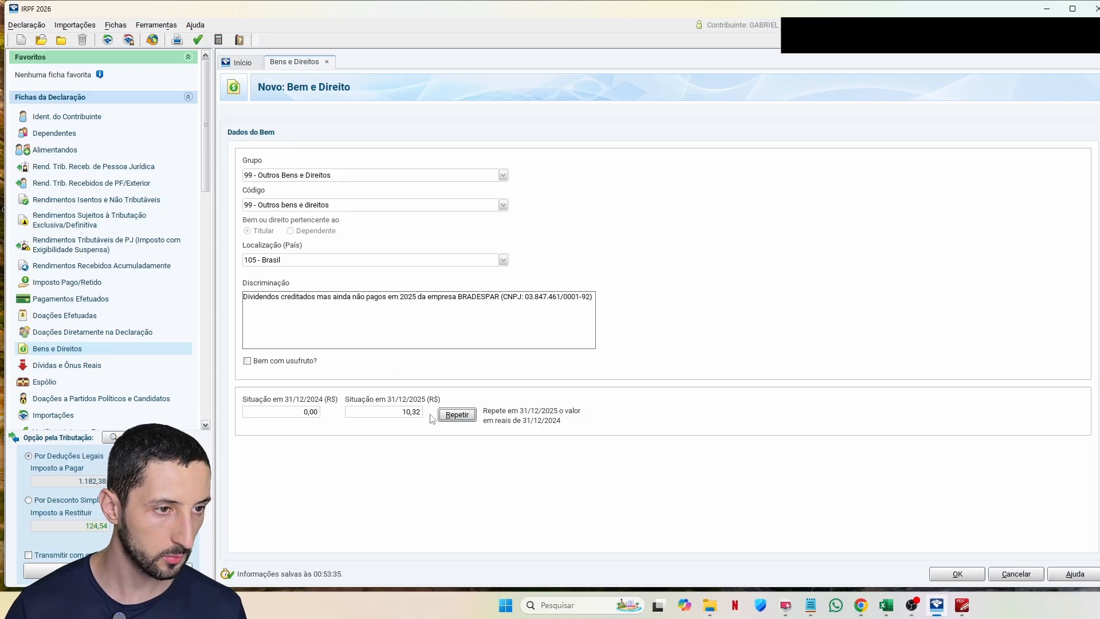
Step: Save the BRADESPAR entry and add the remaining code-99 dividends as items 29–32, totalling 18.439,89
{"action": "left_click", "coordinate": [958, 575]}
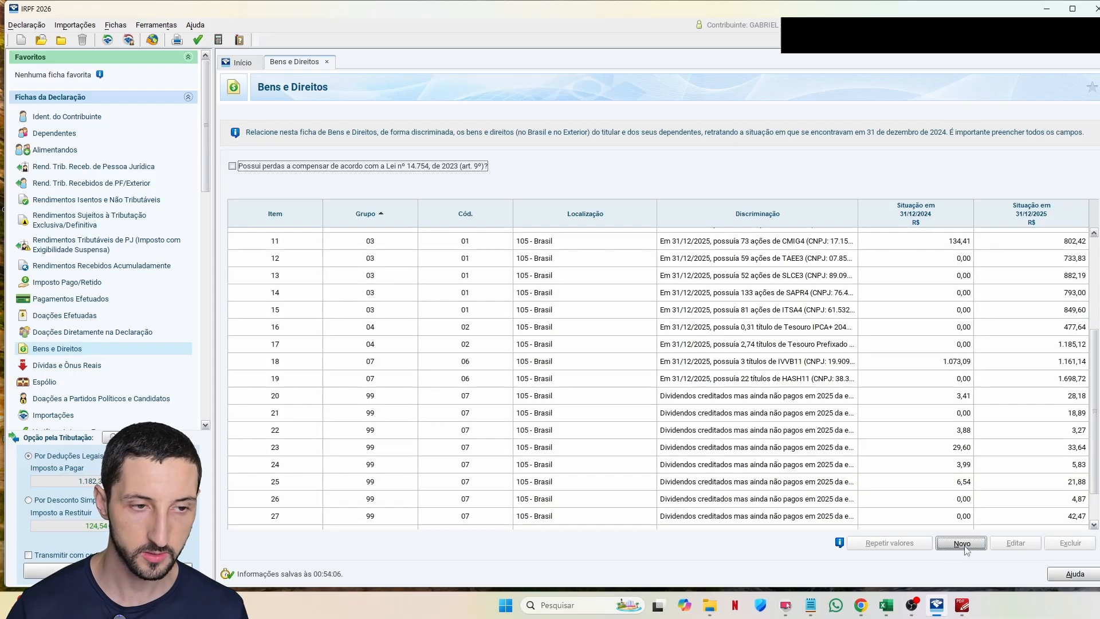
{"action": "left_click", "coordinate": [963, 546]}
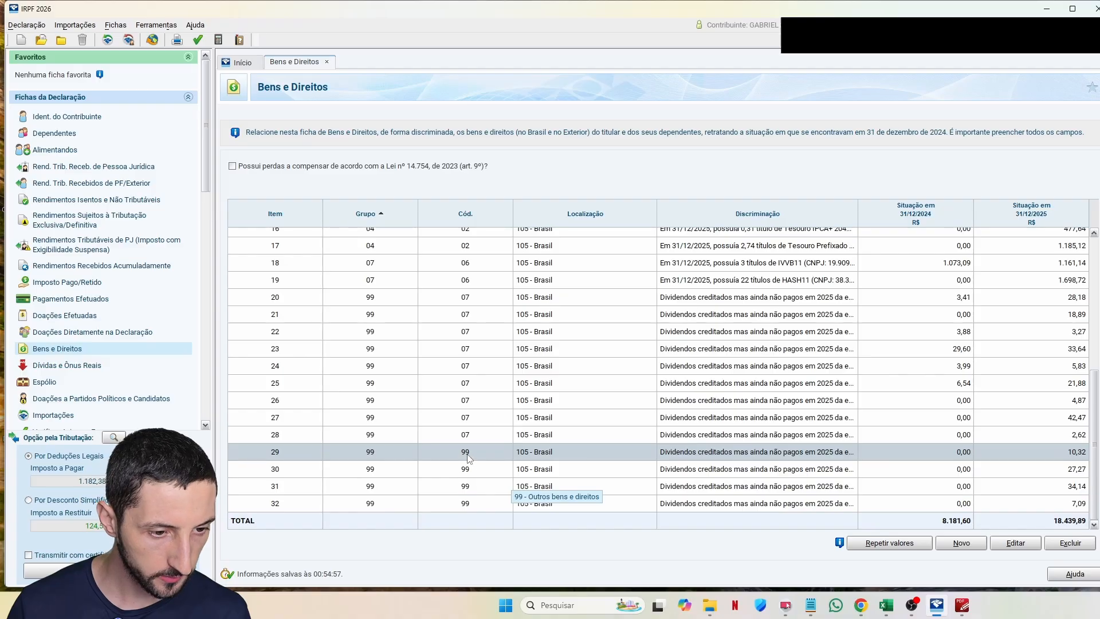
{"action": "key", "text": "Down"}
{"action": "key", "text": "Down"}
{"action": "key", "text": "Down"}
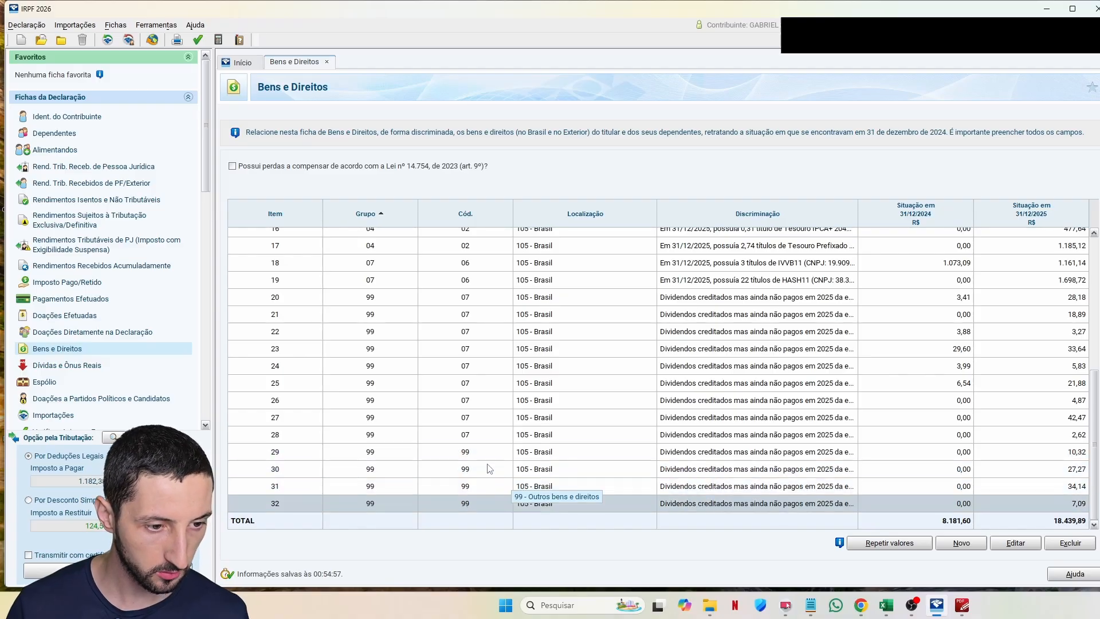
{"action": "key", "text": "alt+Tab"}
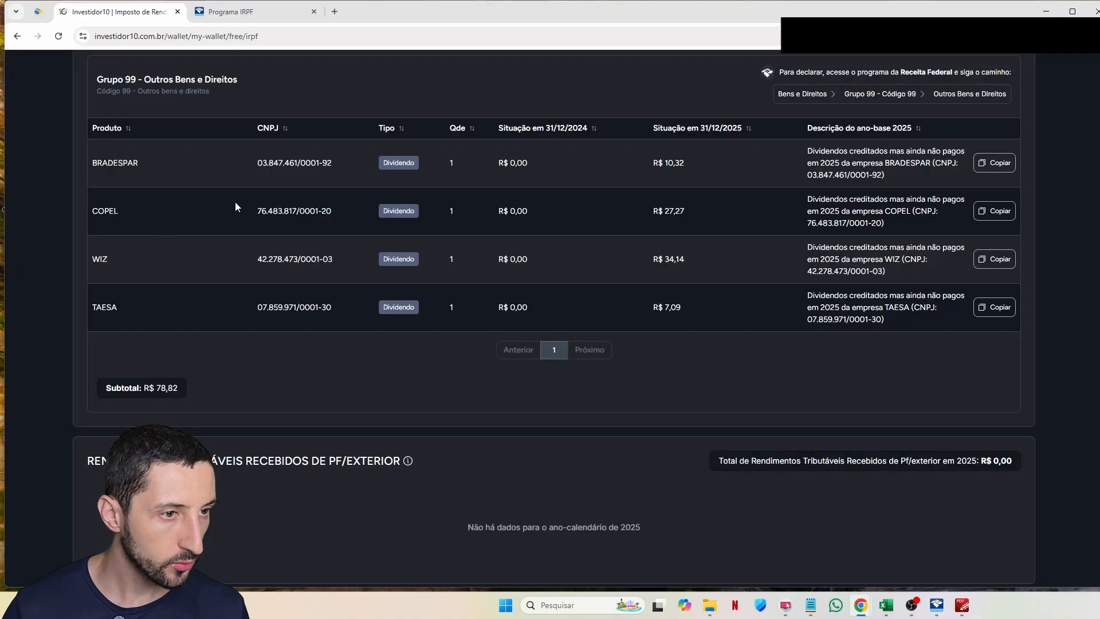
{"action": "key", "text": "alt+Tab"}
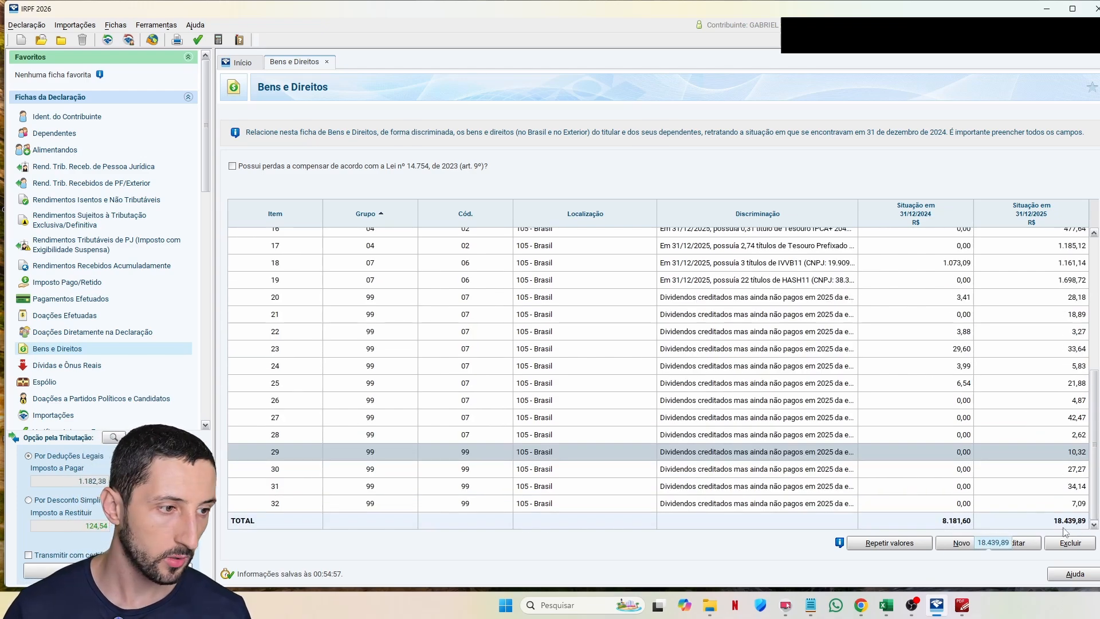
{"action": "key", "text": "alt+Tab"}
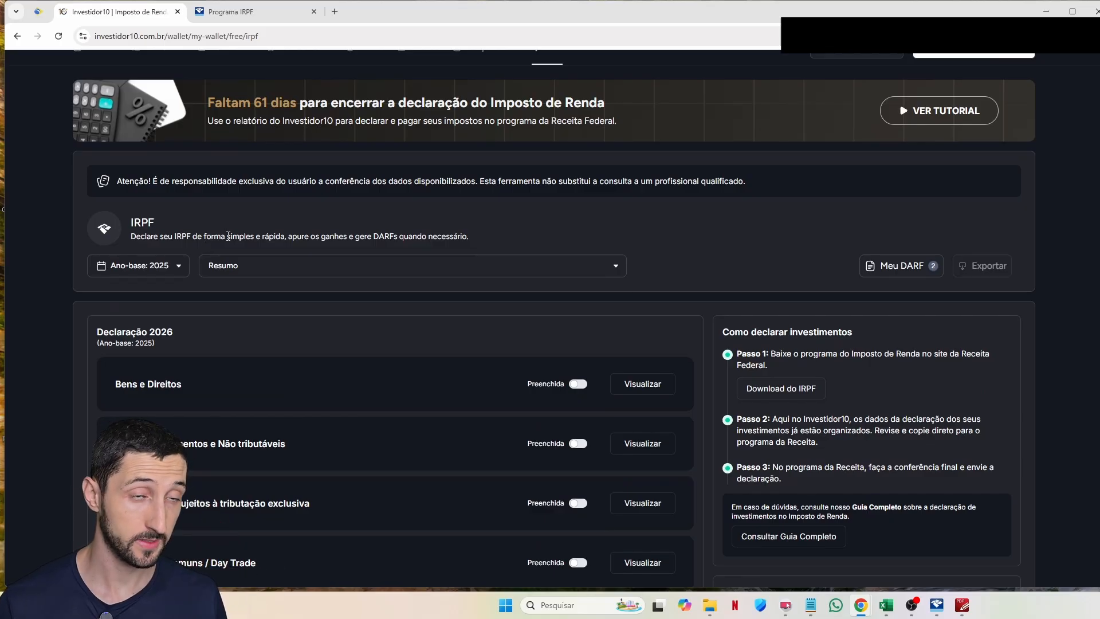
Step: Open the report section list and dismiss it, keeping Resumo selected
{"action": "left_click", "coordinate": [276, 276]}
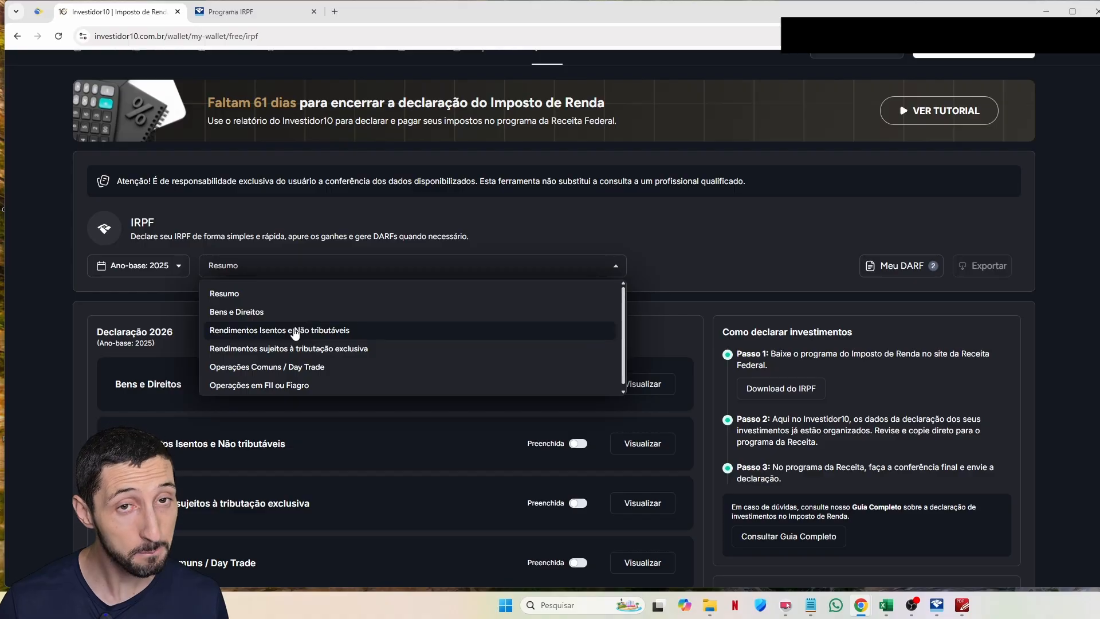
{"action": "left_click", "coordinate": [639, 239]}
{"action": "scroll", "coordinate": [640, 244], "scroll_direction": "up", "scroll_amount": 1}
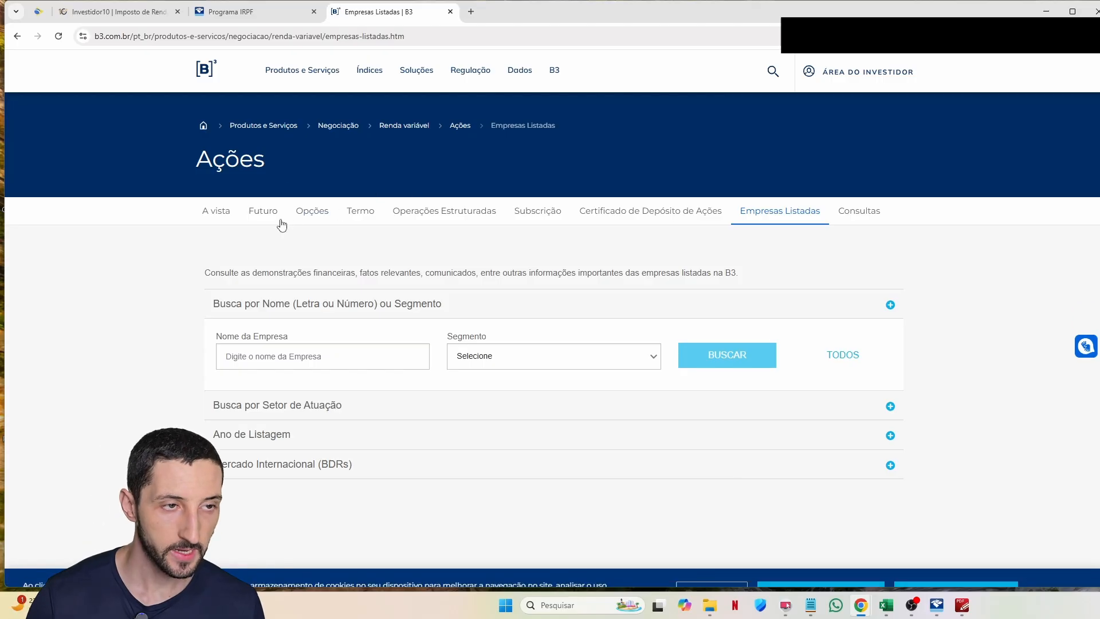
Step: Search B3 Empresas Listadas for 'itau' and open the ITAUSA S.A. company page
{"action": "left_click", "coordinate": [357, 366]}
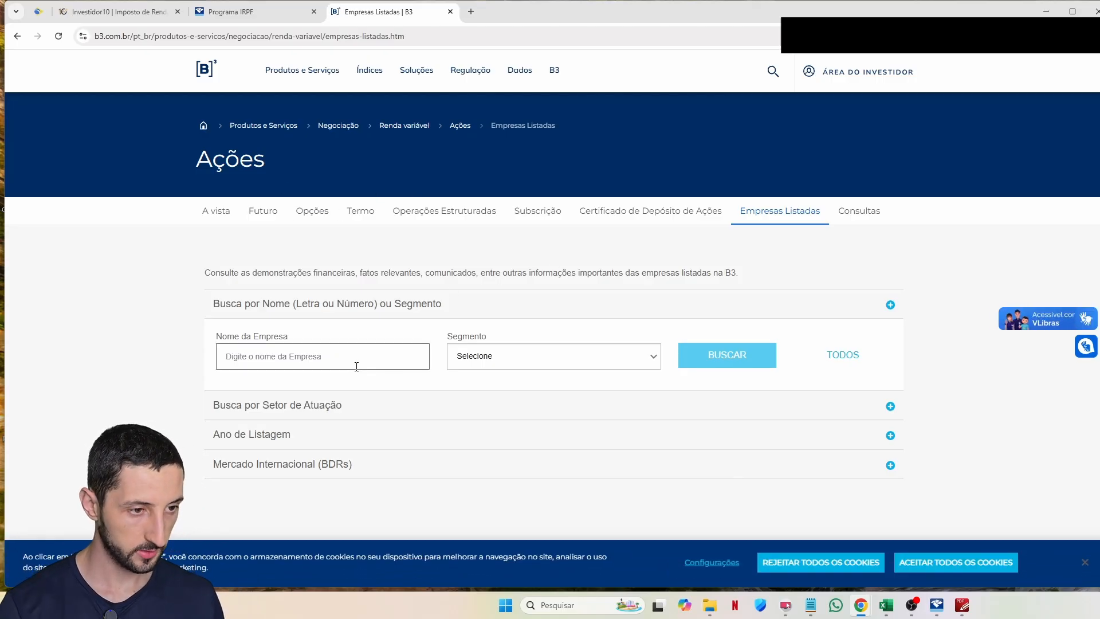
{"action": "type", "text": "itau"}
{"action": "key", "text": "Return"}
{"action": "left_click", "coordinate": [822, 367]}
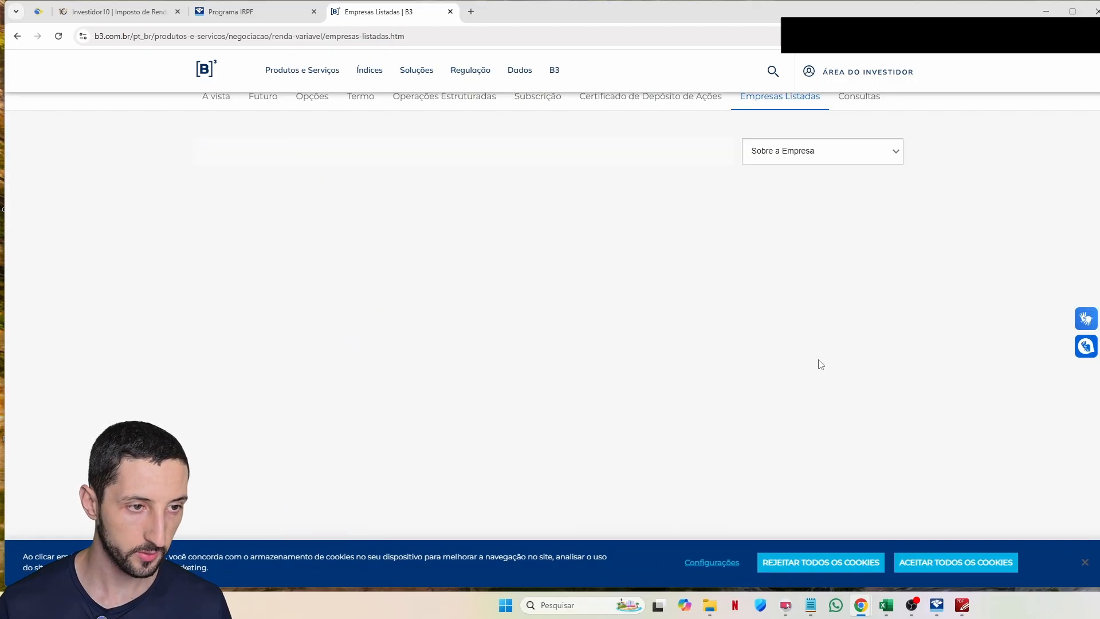
Step: Read ITAUSA's share registrar under Escriturador, then return to the Investidor10 report sections
{"action": "left_click_drag", "start_coordinate": [454, 217], "coordinate": [596, 244]}
{"action": "left_click", "coordinate": [517, 226]}
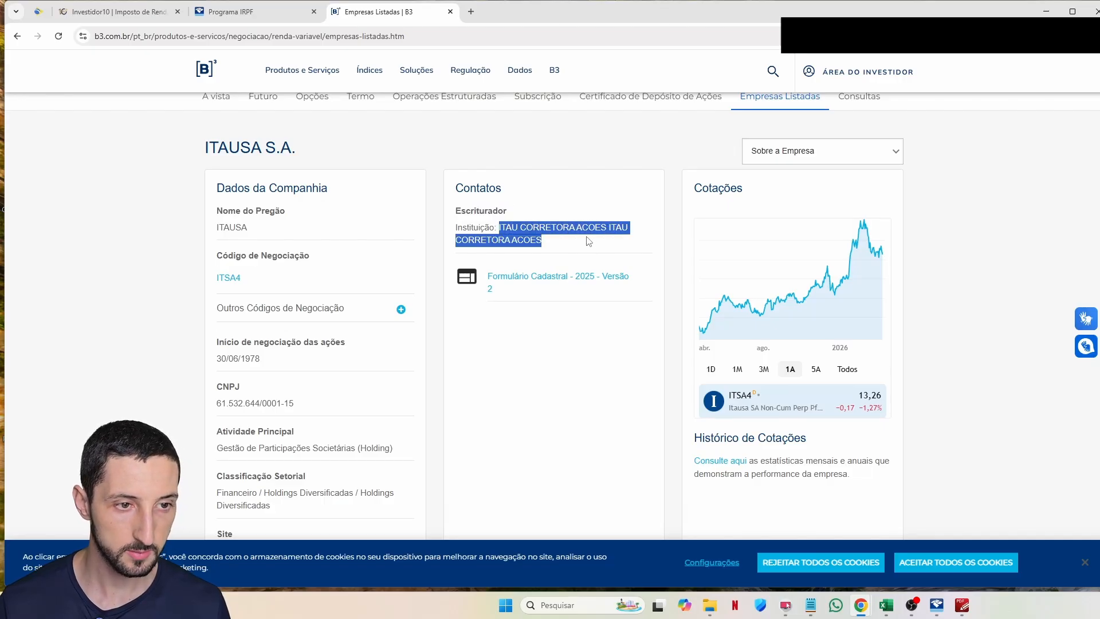
{"action": "left_click", "coordinate": [586, 239]}
{"action": "scroll", "coordinate": [584, 238], "scroll_direction": "up", "scroll_amount": 2}
{"action": "double_click", "coordinate": [483, 324]}
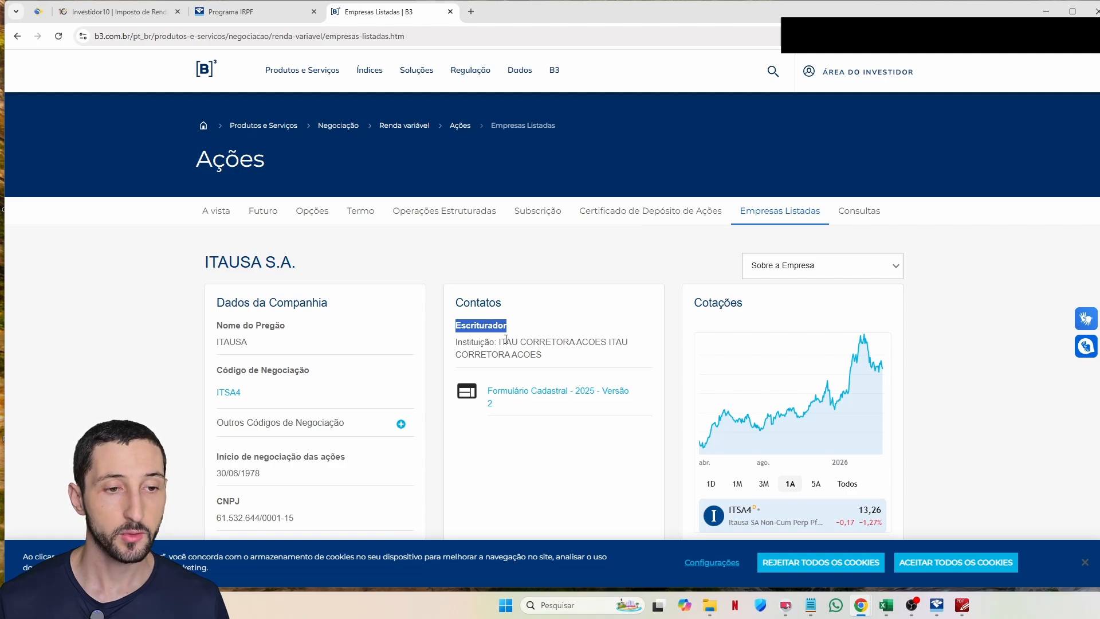
{"action": "left_click_drag", "start_coordinate": [500, 341], "coordinate": [561, 355]}
{"action": "left_click", "coordinate": [560, 356]}
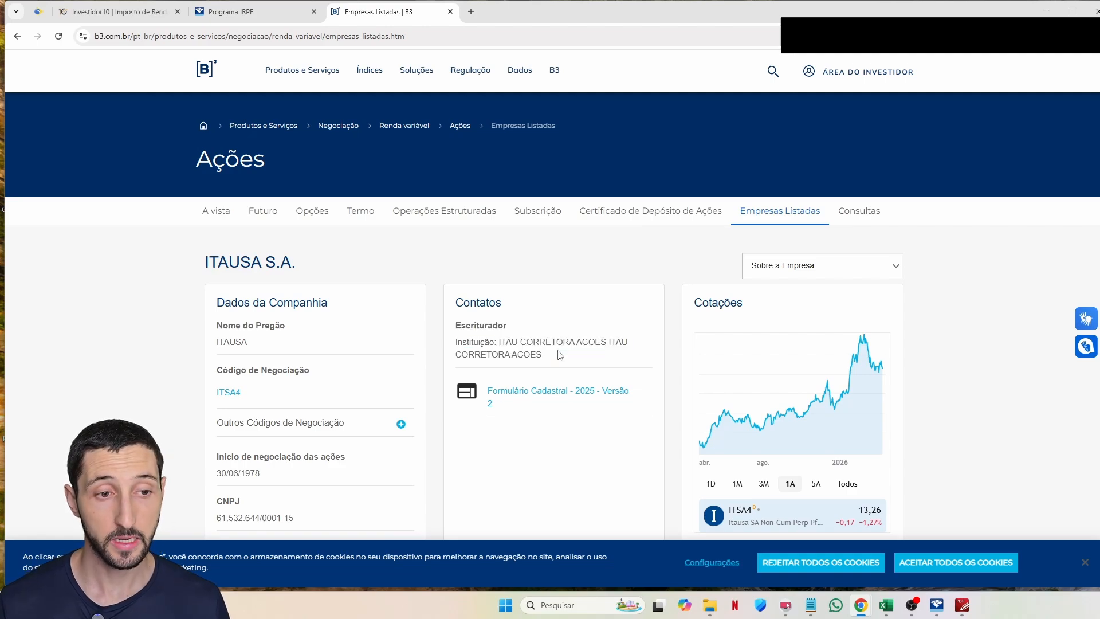
{"action": "left_click_drag", "start_coordinate": [499, 342], "coordinate": [570, 359]}
{"action": "left_click", "coordinate": [571, 359]}
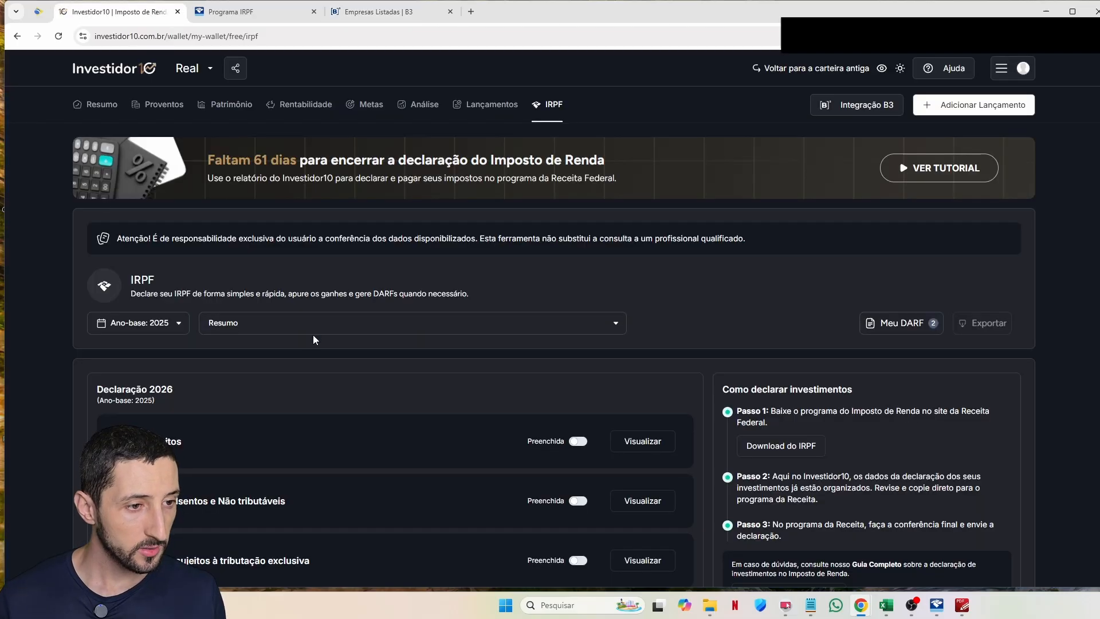
{"action": "left_click", "coordinate": [312, 329]}
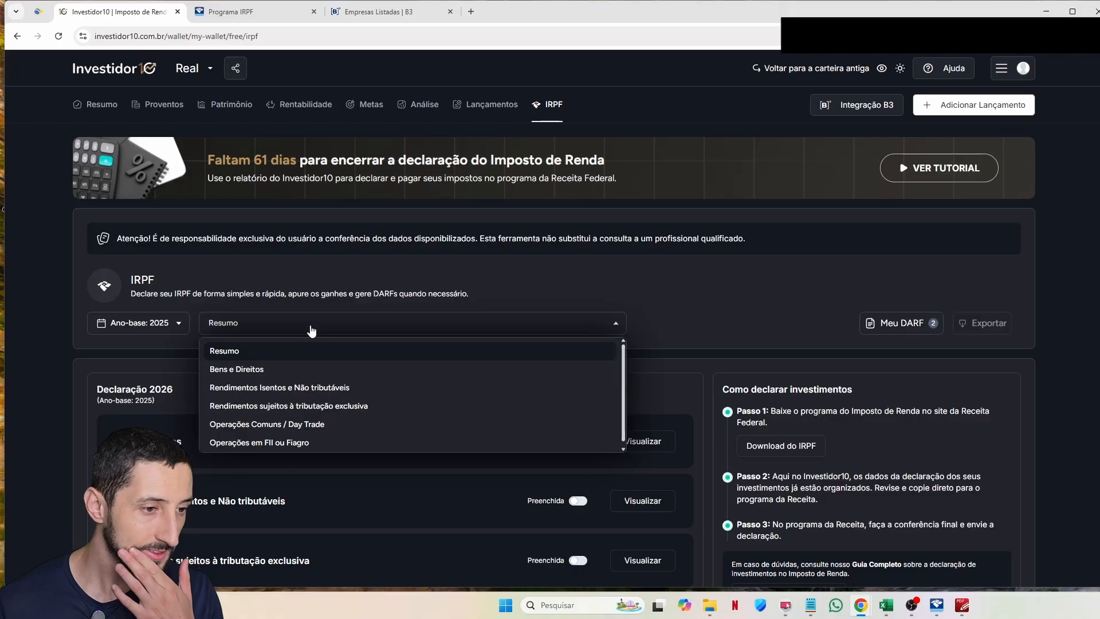
Step: Mark Bens e Direitos as filled in on Investidor10's IRPF report page
{"action": "scroll", "coordinate": [534, 259], "scroll_direction": "down", "scroll_amount": 3}
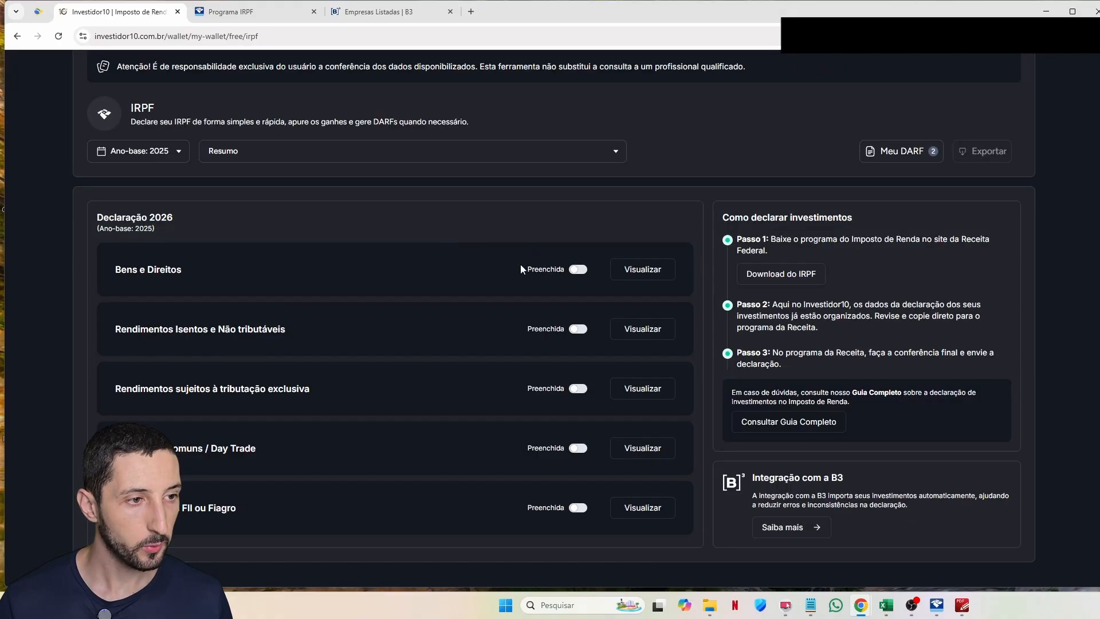
{"action": "scroll", "coordinate": [521, 263], "scroll_direction": "up", "scroll_amount": 1}
{"action": "scroll", "coordinate": [501, 268], "scroll_direction": "down", "scroll_amount": 1}
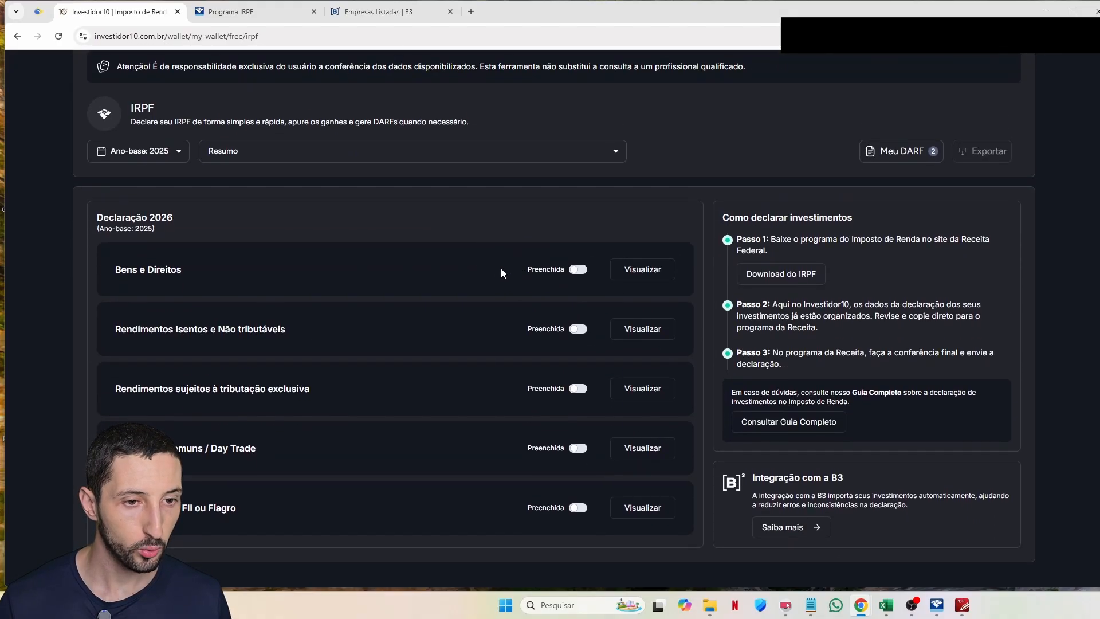
{"action": "left_click", "coordinate": [578, 270]}
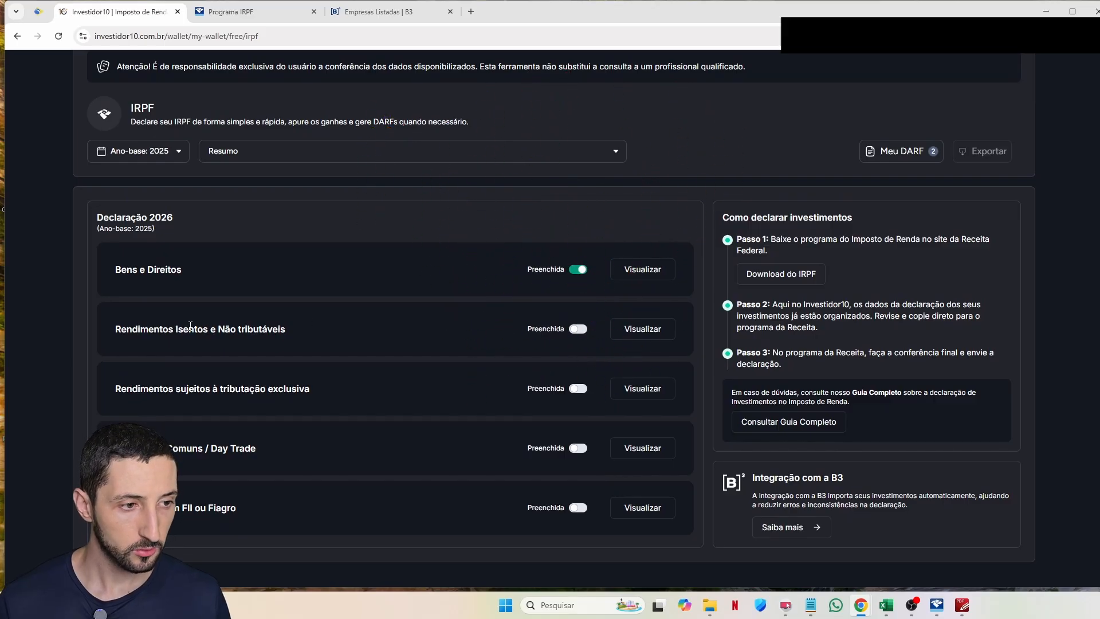
{"action": "left_click_drag", "start_coordinate": [108, 333], "coordinate": [698, 516]}
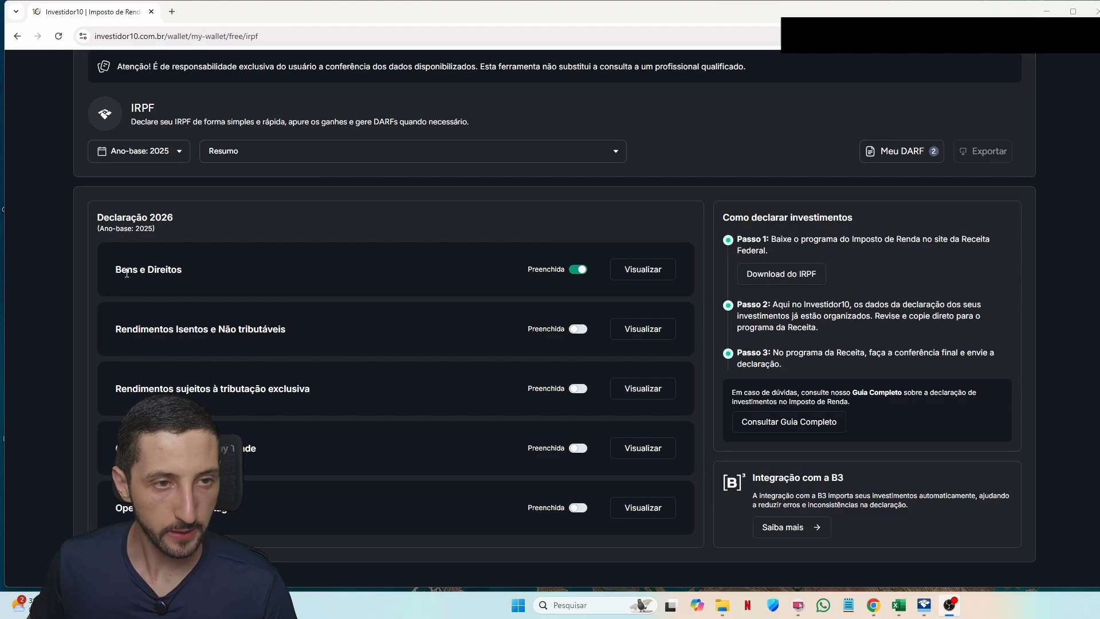
Step: Show the 'Rendimentos Isentos e Não tributáveis' section, then return to IRPF 2026
{"action": "left_click", "coordinate": [273, 152]}
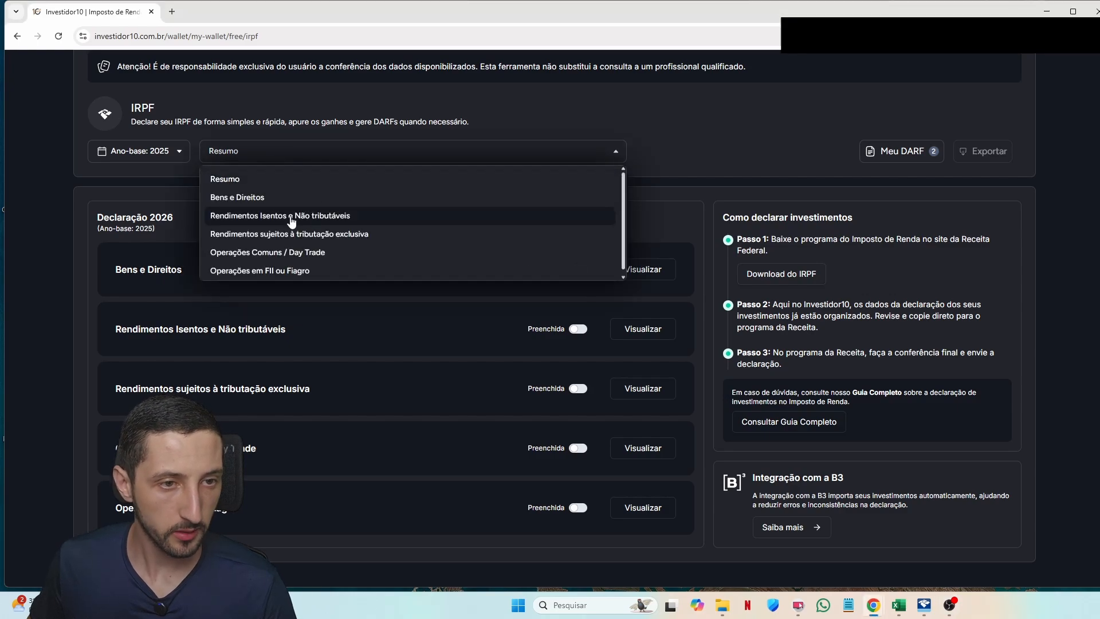
{"action": "left_click", "coordinate": [345, 217]}
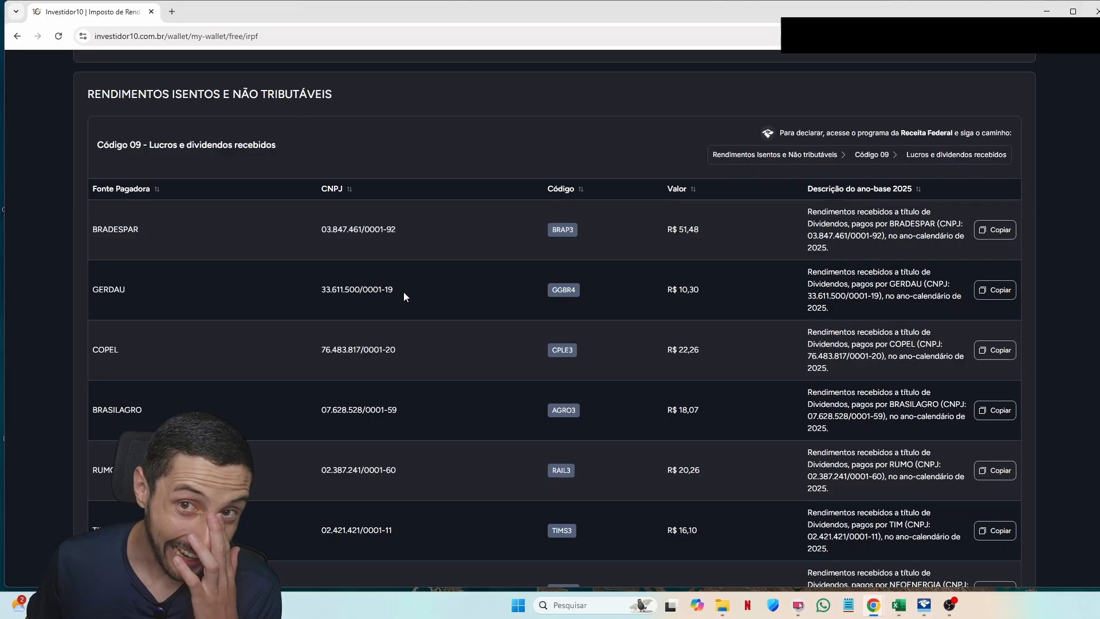
{"action": "key", "text": "alt+Tab"}
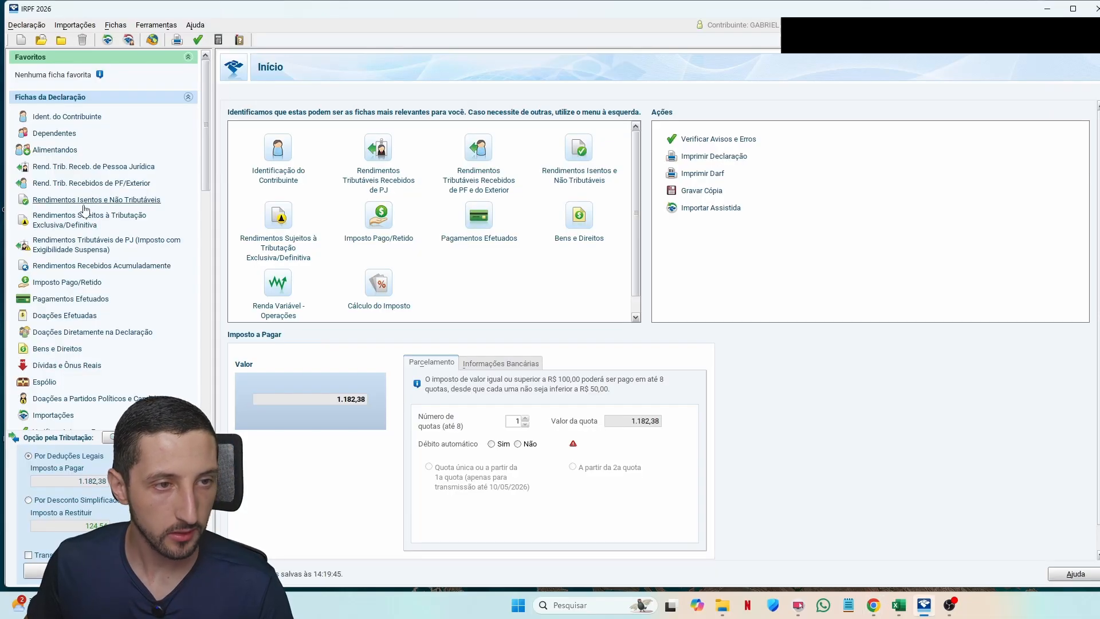
Step: Delete all 17 existing code 09 dividend entries from the exempt income sheet
{"action": "left_click", "coordinate": [84, 205]}
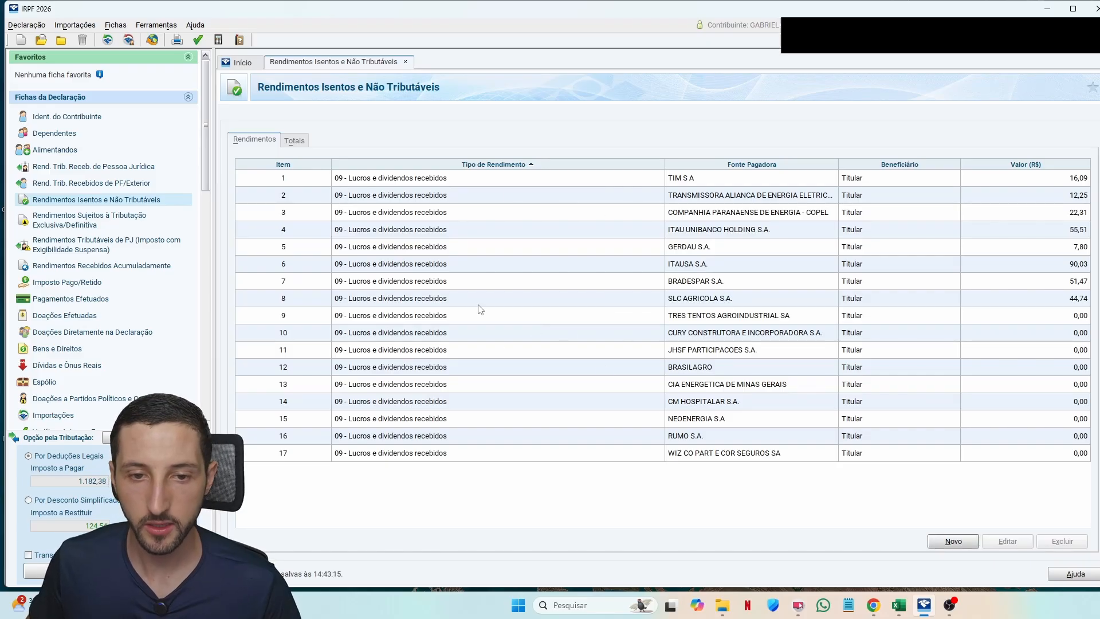
{"action": "left_click", "coordinate": [569, 288]}
{"action": "key", "text": "ctrl+a"}
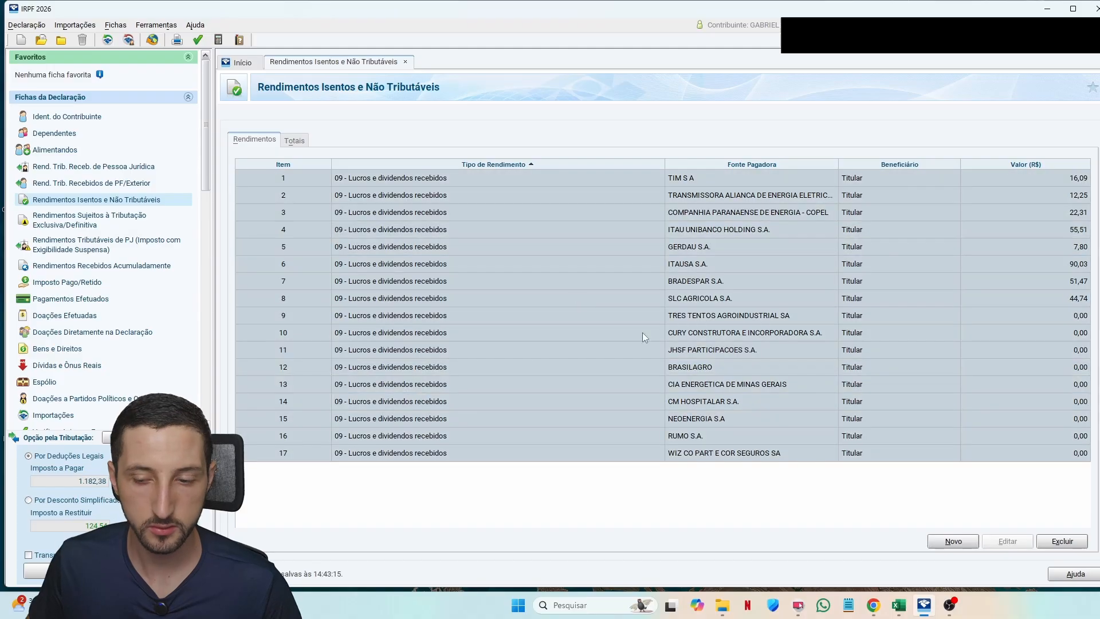
{"action": "left_click", "coordinate": [1062, 542]}
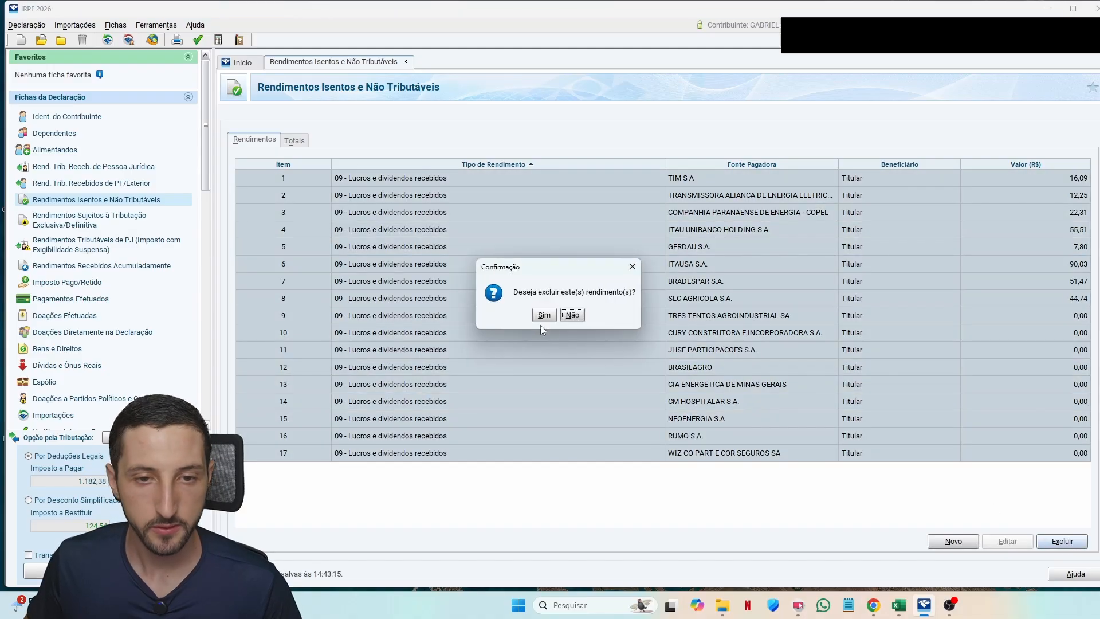
{"action": "left_click", "coordinate": [548, 319]}
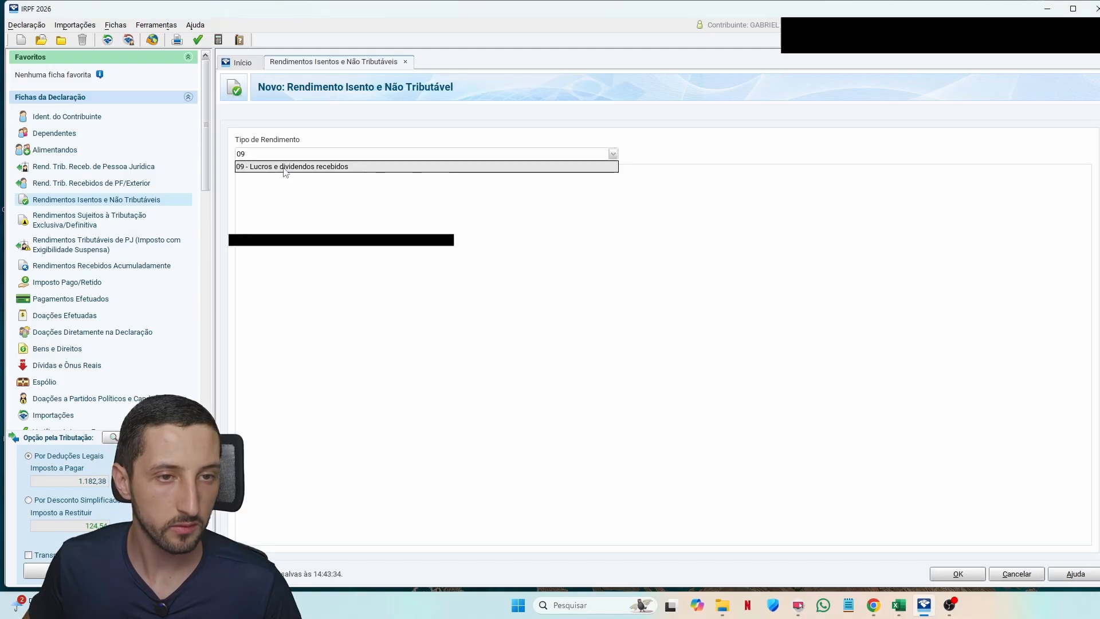
Step: Enter the BRADESPAR code 09 dividend with its CNPJ and value 51,48
{"action": "key", "text": "ctrl+v"}
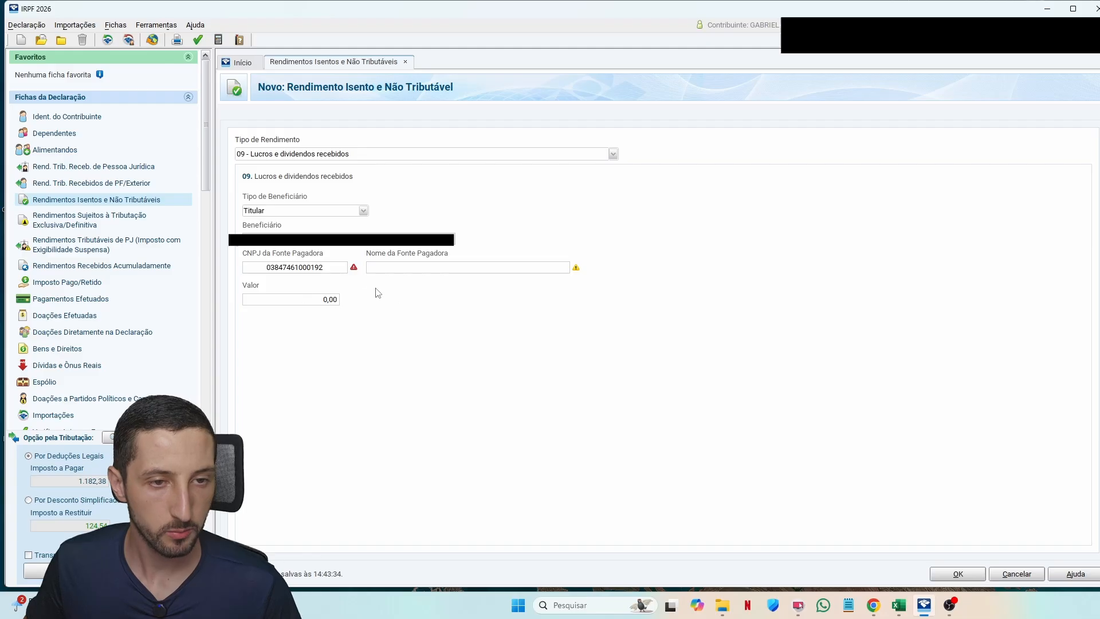
{"action": "key", "text": "Tab"}
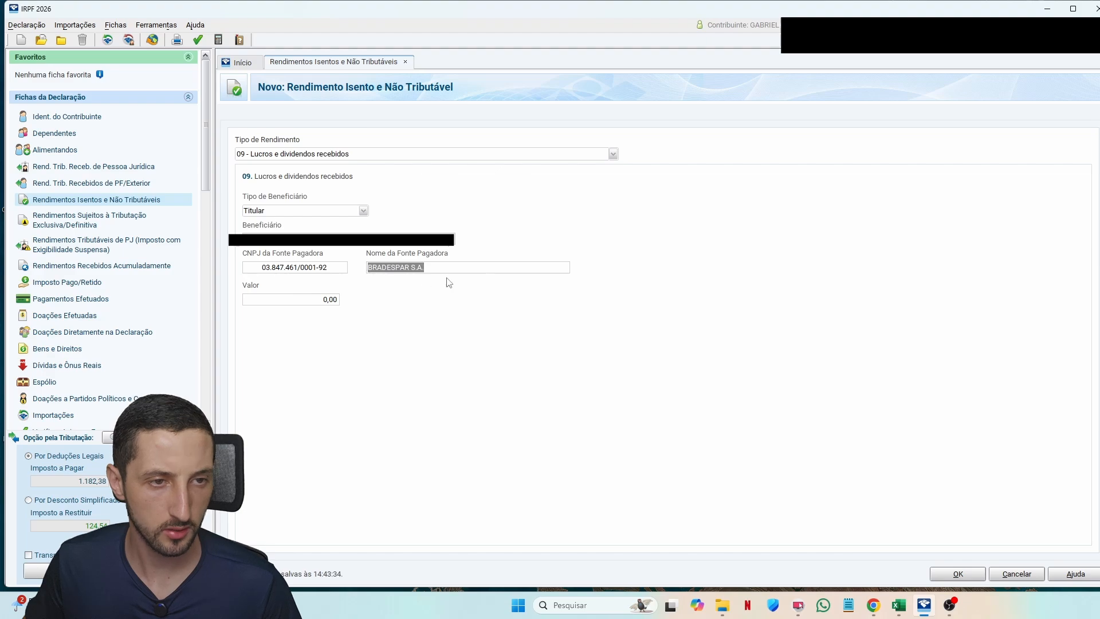
{"action": "key", "text": "alt+Tab"}
{"action": "left_click", "coordinate": [706, 401]}
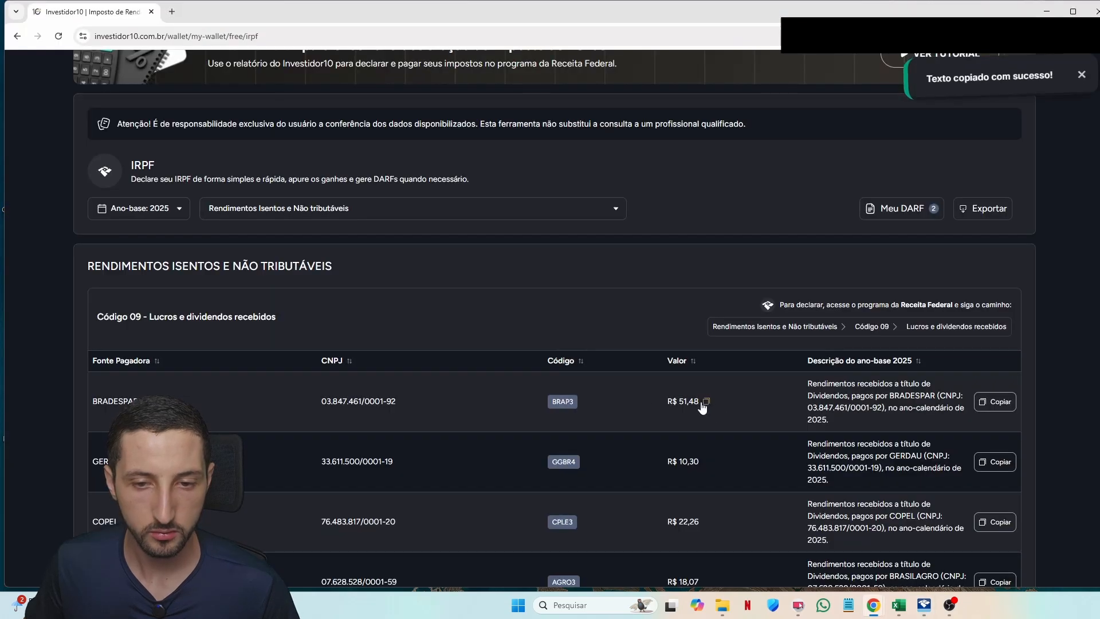
{"action": "key", "text": "alt+Tab"}
{"action": "left_click", "coordinate": [305, 299]}
{"action": "key", "text": "ctrl+v"}
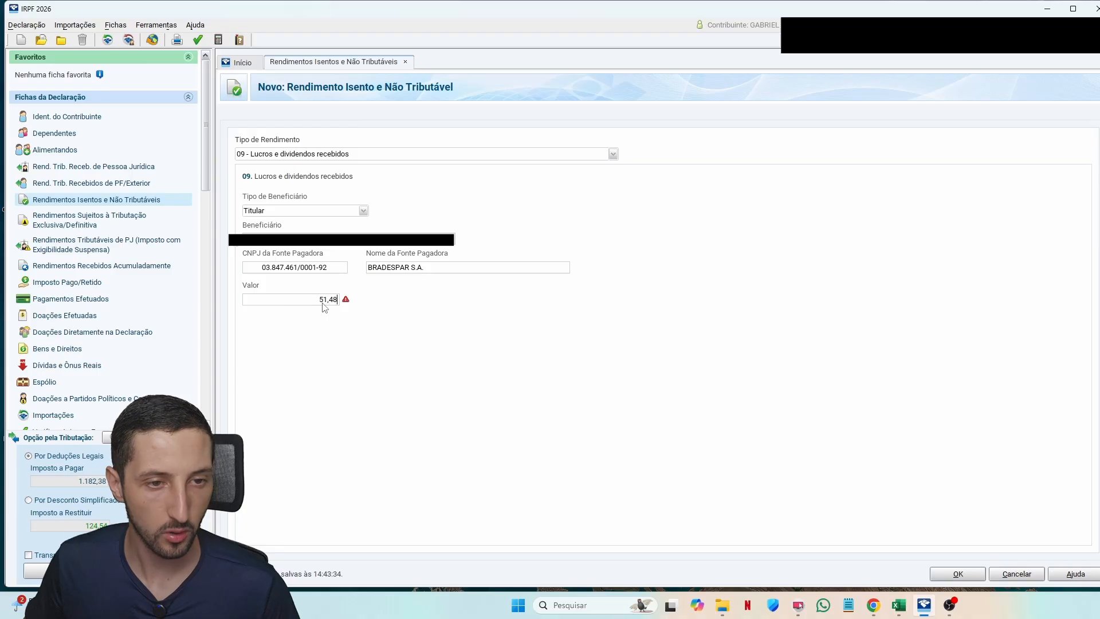
{"action": "key", "text": "Tab"}
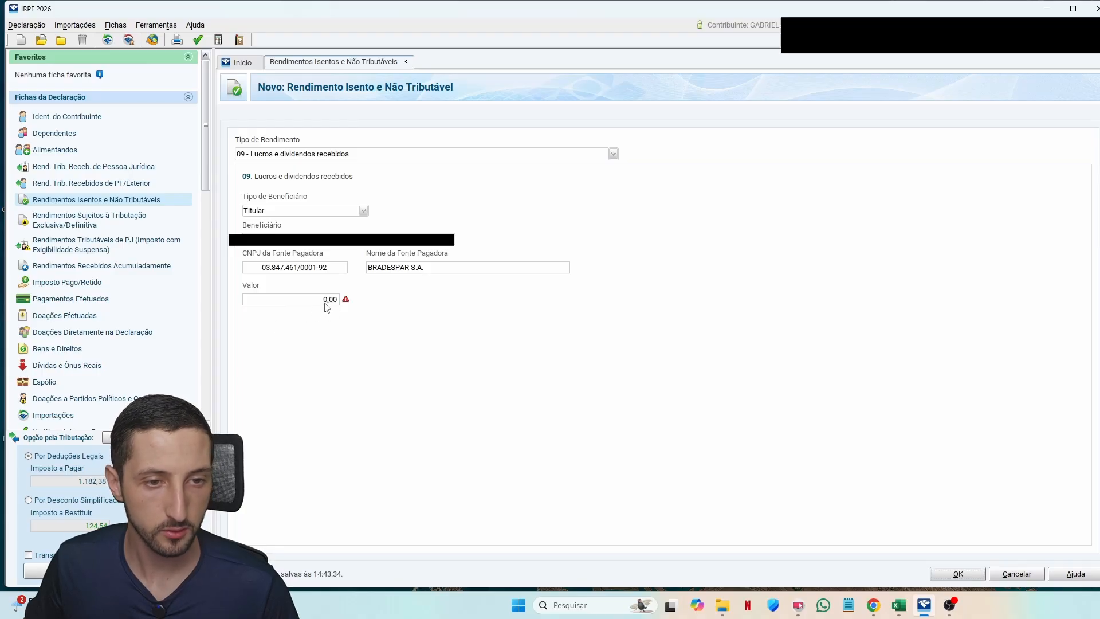
{"action": "left_click", "coordinate": [324, 299]}
{"action": "key", "text": "ctrl+v"}
{"action": "key", "text": "ctrl+a"}
{"action": "type", "text": "51,48"}
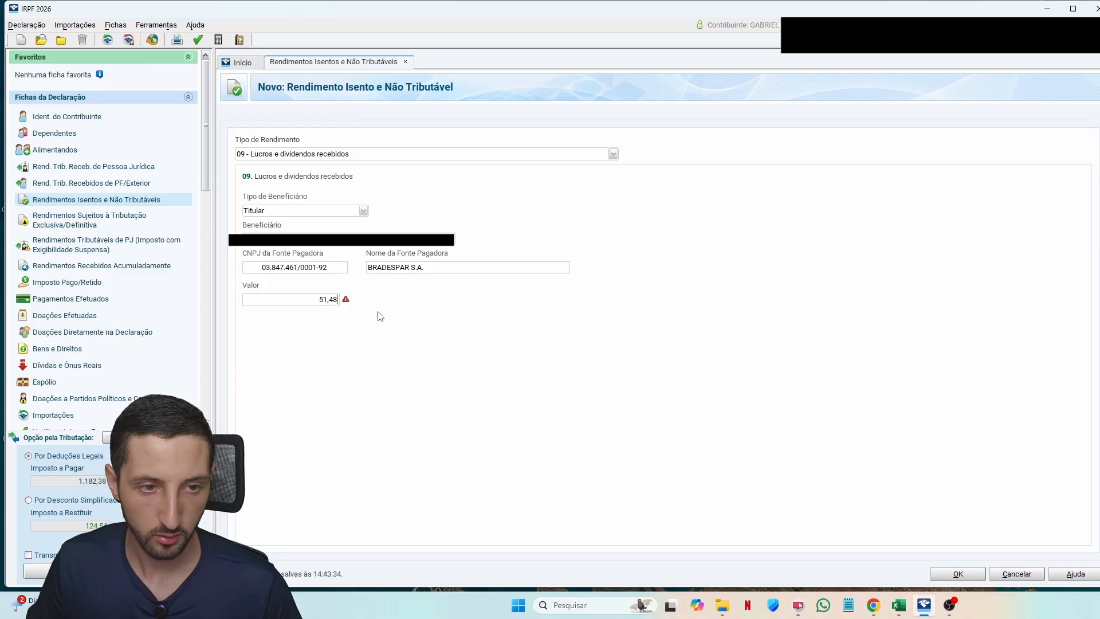
{"action": "key", "text": "Tab"}
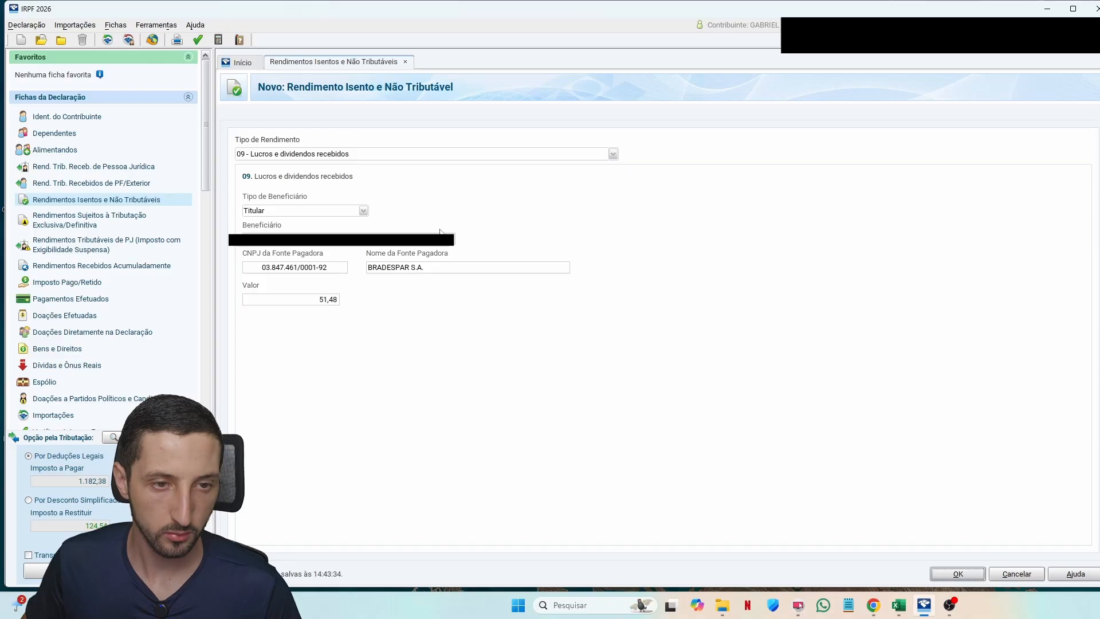
Step: Fix the JHSF entry by clearing the wrong 31,94 payer name and re-pasting its CNPJ
{"action": "key", "text": "alt+Tab"}
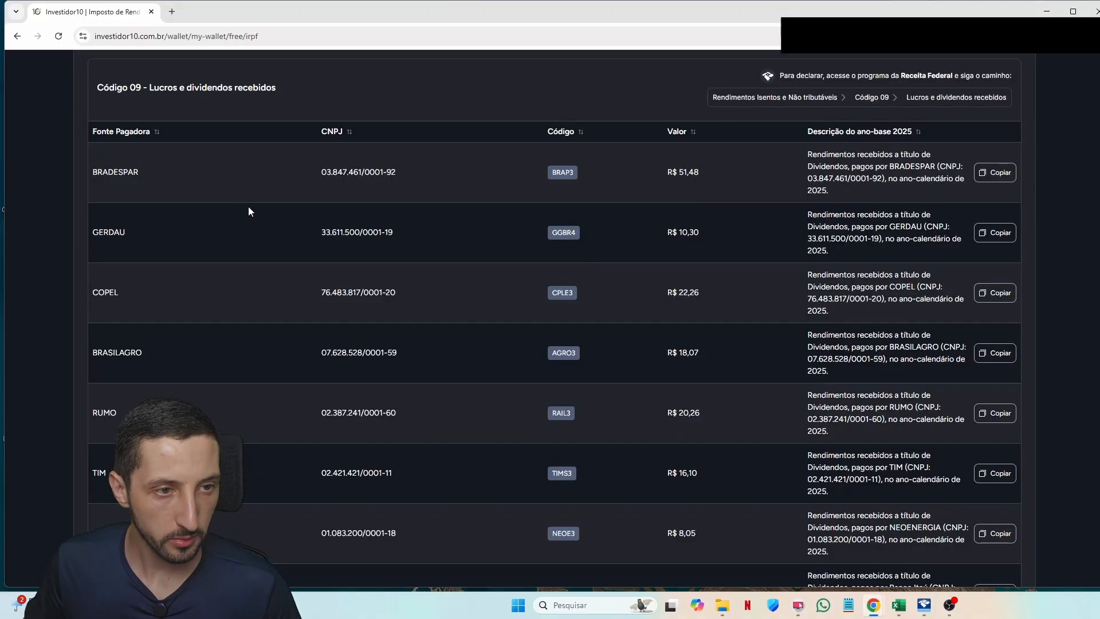
{"action": "scroll", "coordinate": [275, 215], "scroll_direction": "down", "scroll_amount": 5}
{"action": "scroll", "coordinate": [459, 269], "scroll_direction": "up", "scroll_amount": 4}
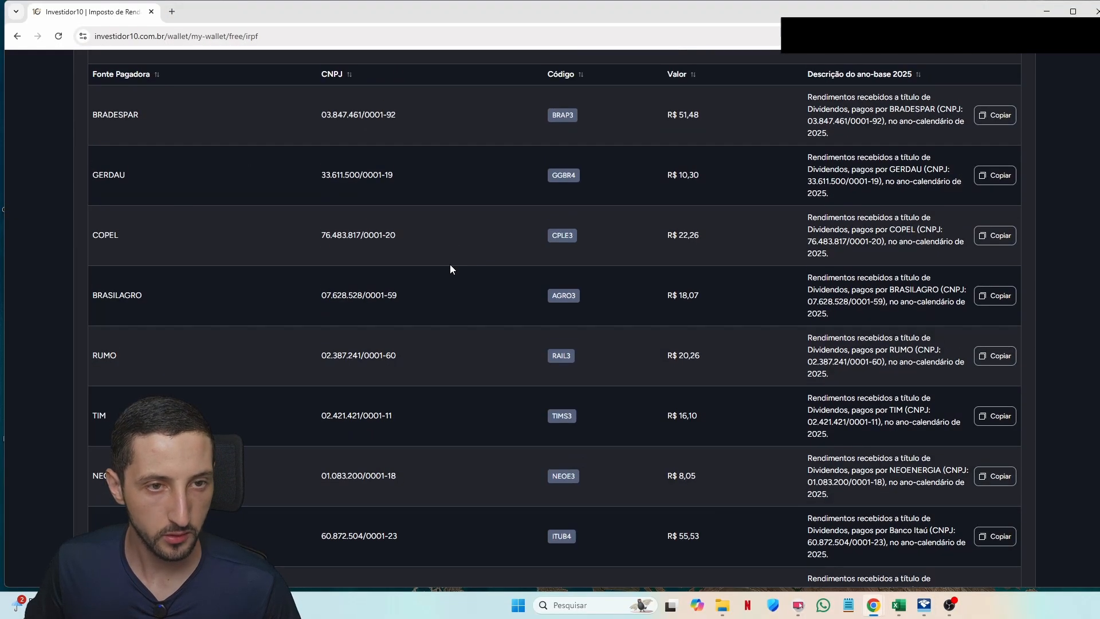
{"action": "key", "text": "alt+Tab"}
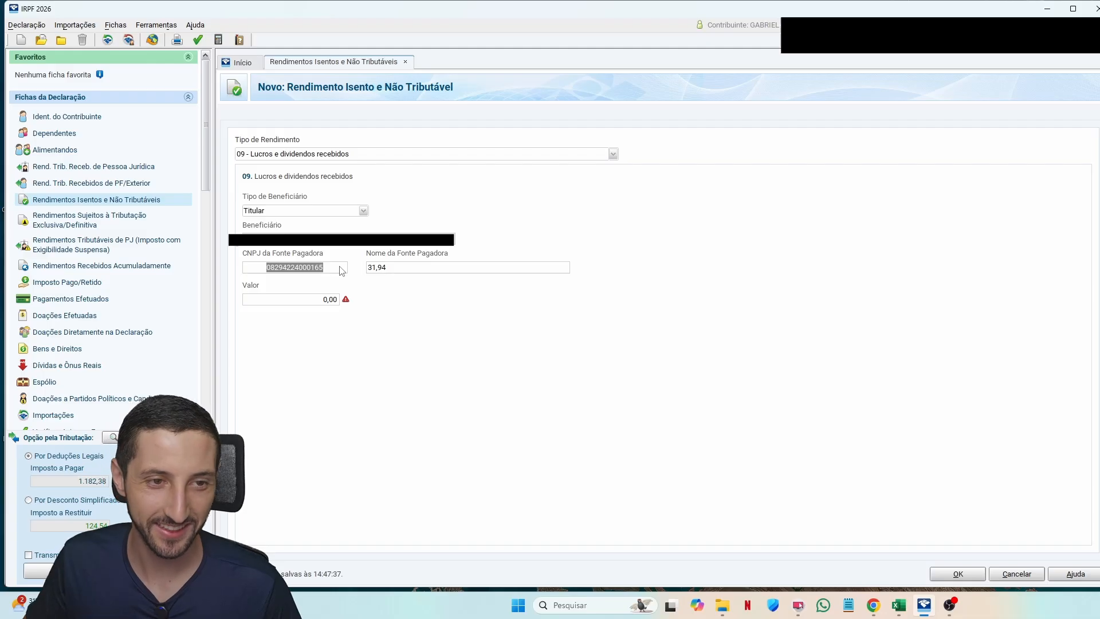
{"action": "key", "text": "Tab"}
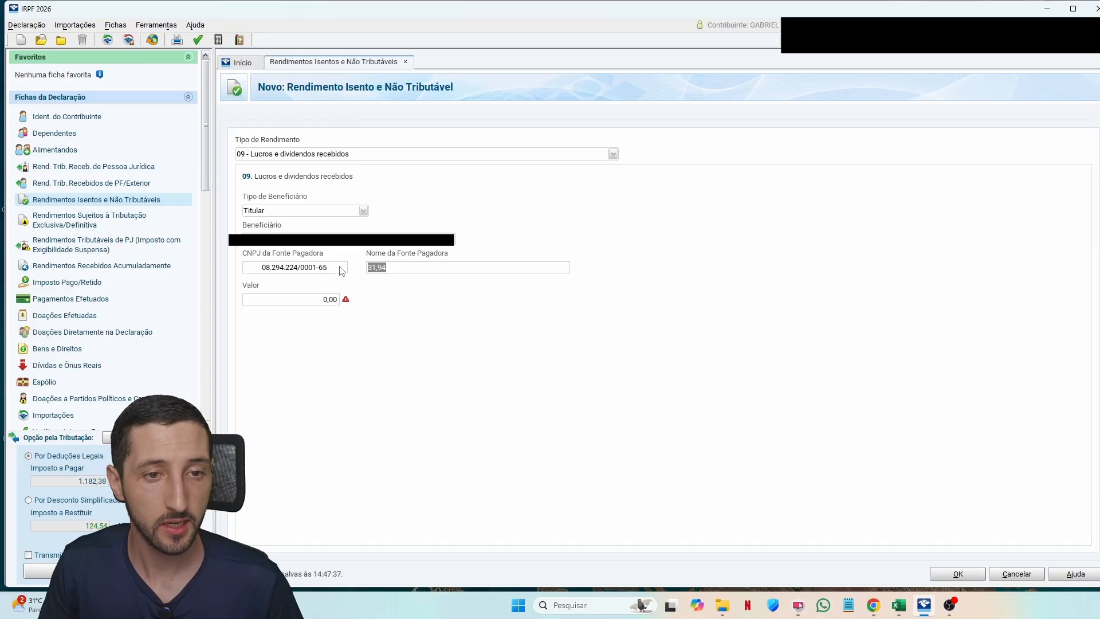
{"action": "key", "text": "shift+Tab"}
{"action": "key", "text": "Tab"}
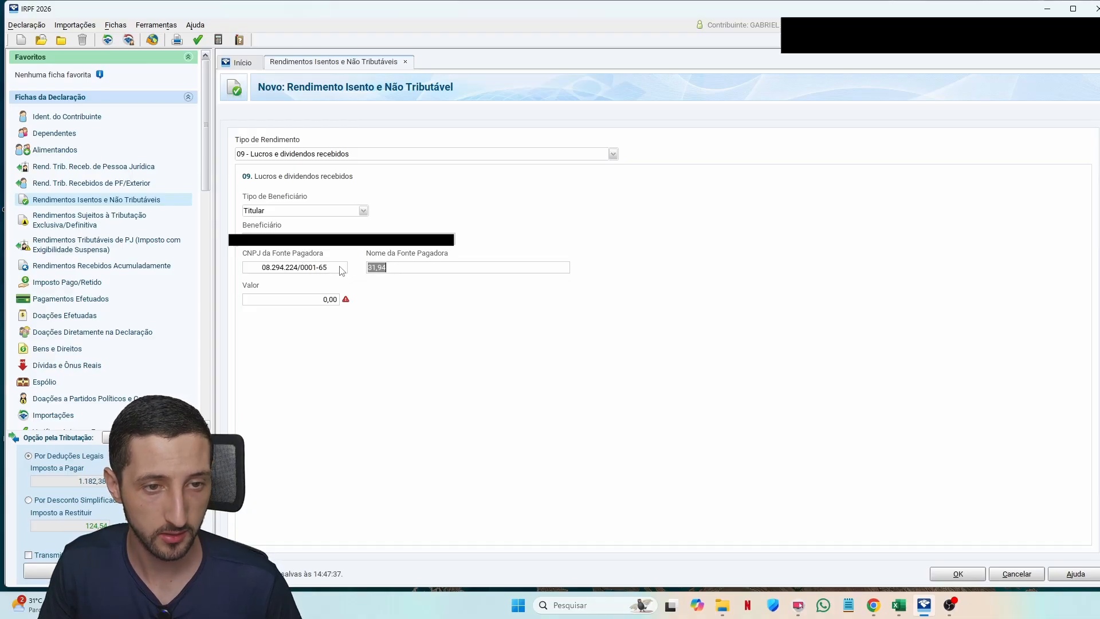
{"action": "key", "text": "BackSpace"}
{"action": "key", "text": "shift+Tab"}
{"action": "key", "text": "BackSpace"}
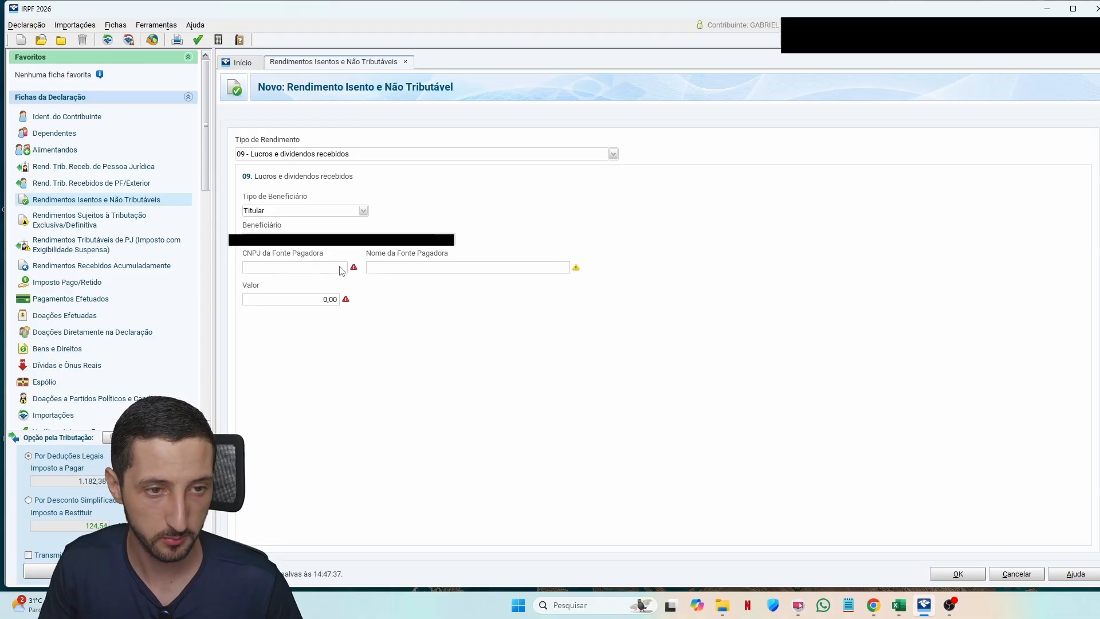
{"action": "key", "text": "ctrl+v"}
{"action": "key", "text": "Tab"}
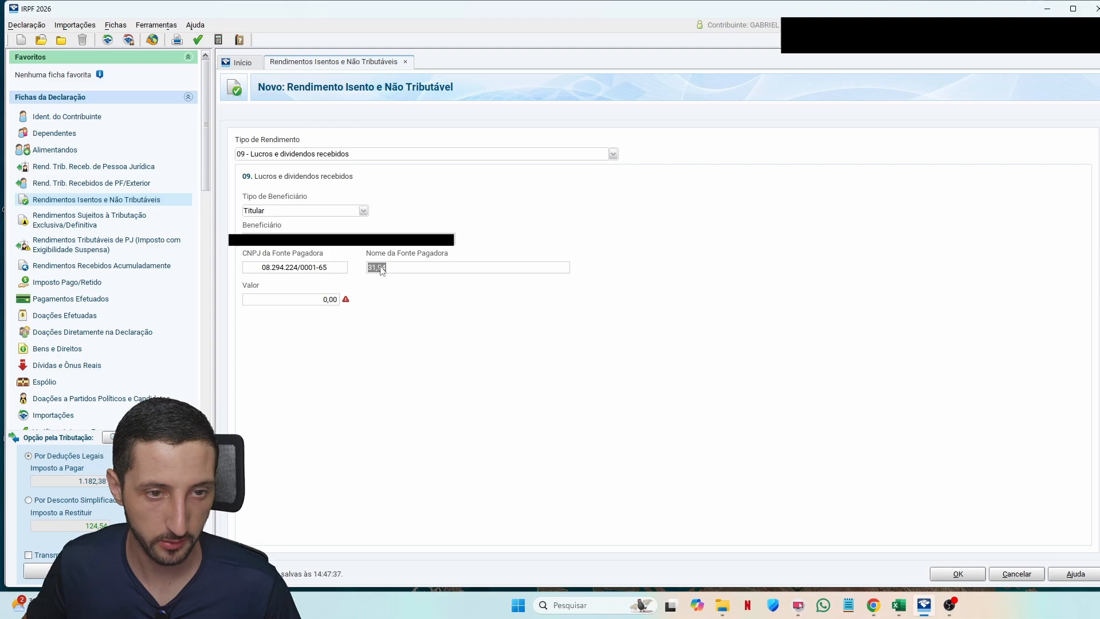
Step: Copy 'JHSF' from Investidor10 and paste it as the payer name
{"action": "key", "text": "alt+Tab"}
{"action": "double_click", "coordinate": [100, 309]}
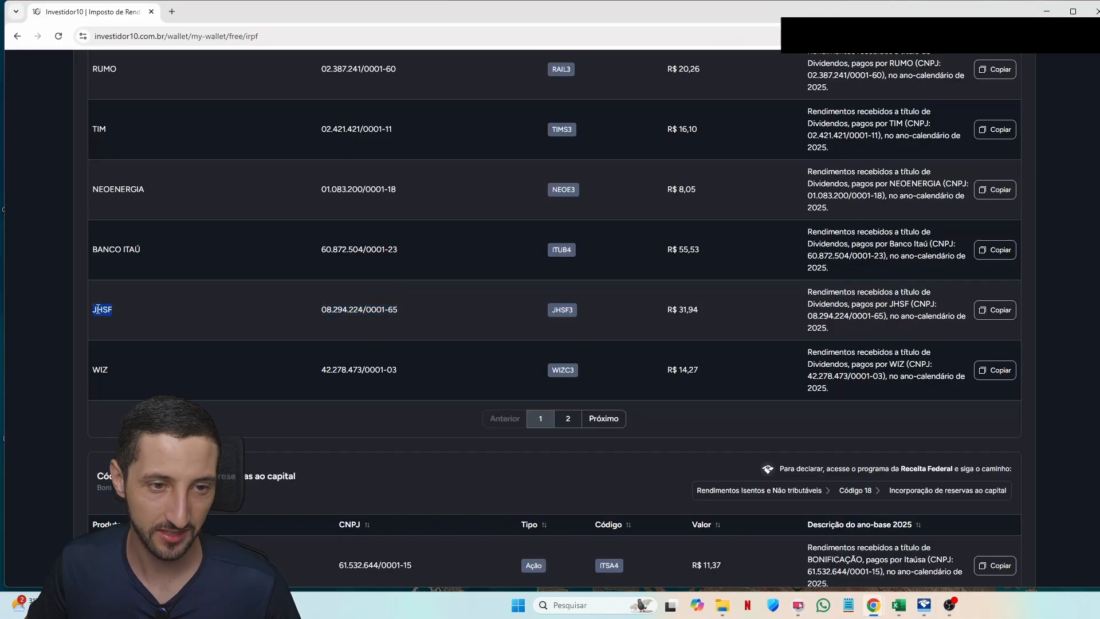
{"action": "key", "text": "alt+Tab"}
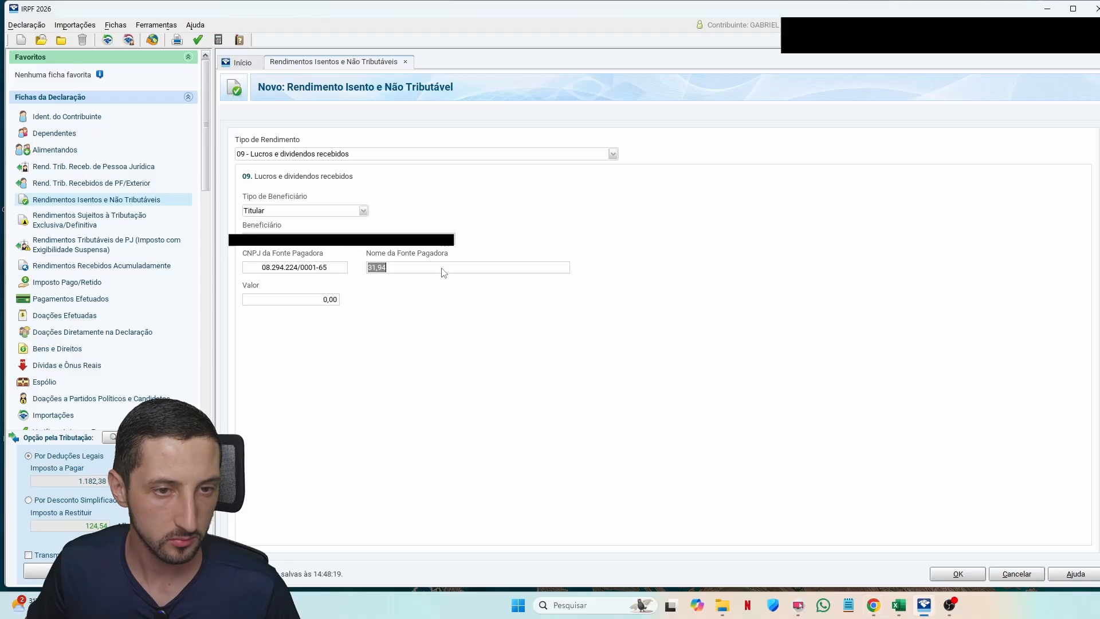
{"action": "key", "text": "ctrl+v"}
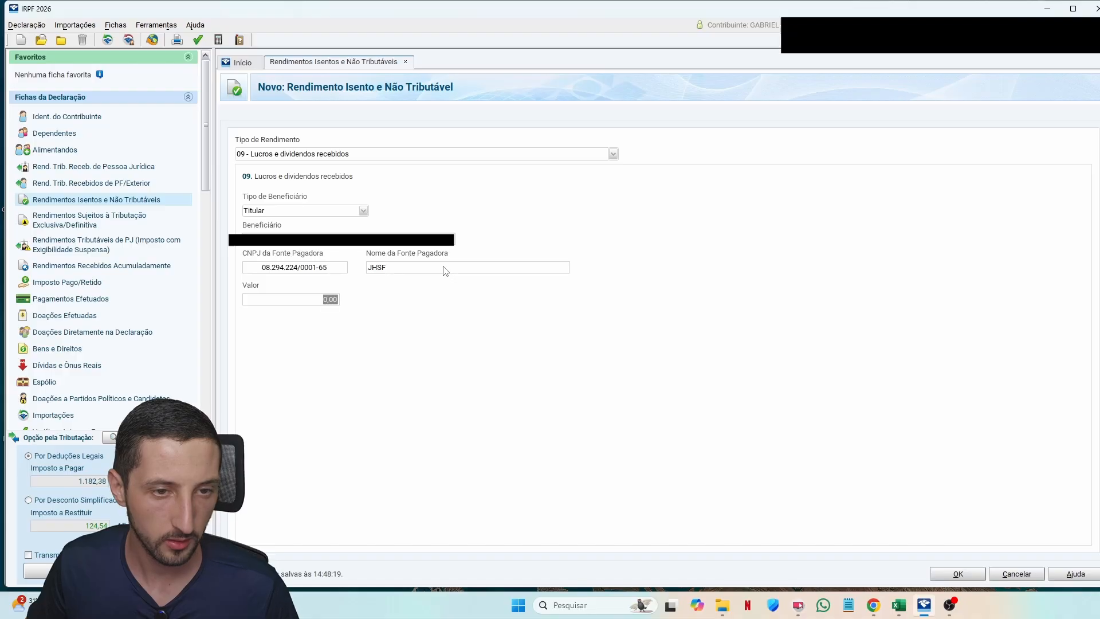
{"action": "key", "text": "alt+Tab"}
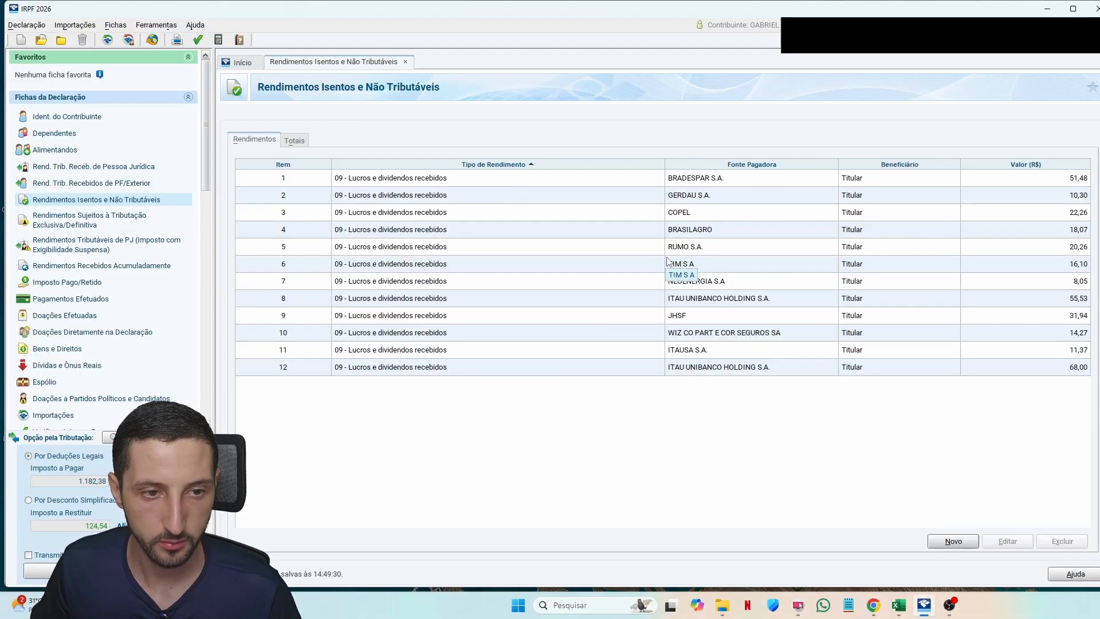
Step: Delete the ITAUSA 11,37 and ITAU UNIBANCO 68,00 entries from the code 09 list
{"action": "key", "text": "alt+Tab"}
{"action": "scroll", "coordinate": [517, 311], "scroll_direction": "up", "scroll_amount": 5}
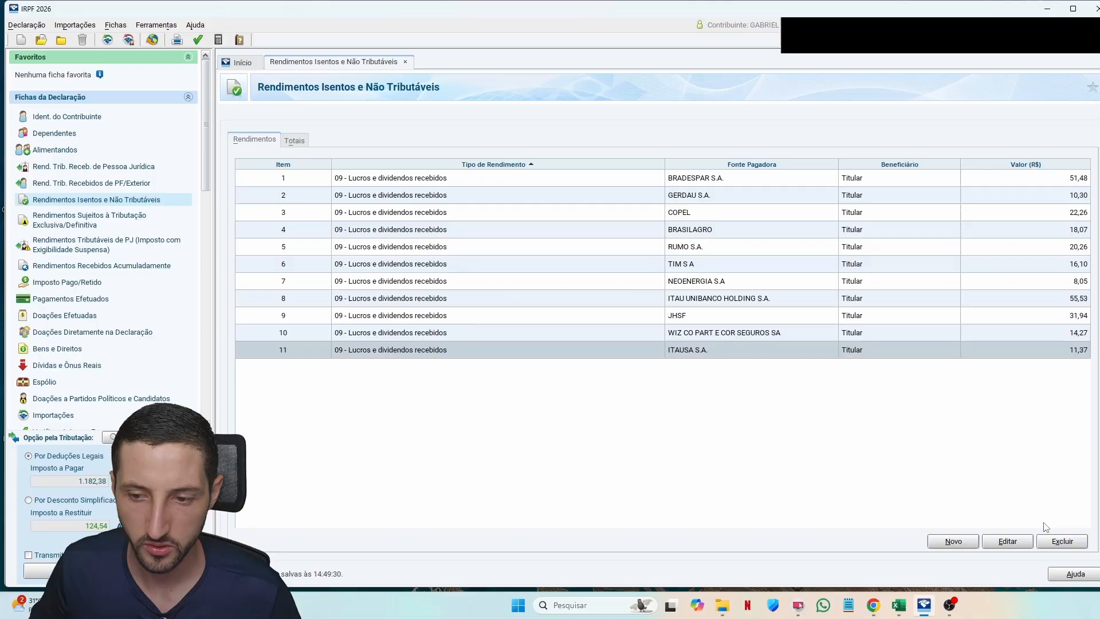
{"action": "left_click", "coordinate": [1053, 539]}
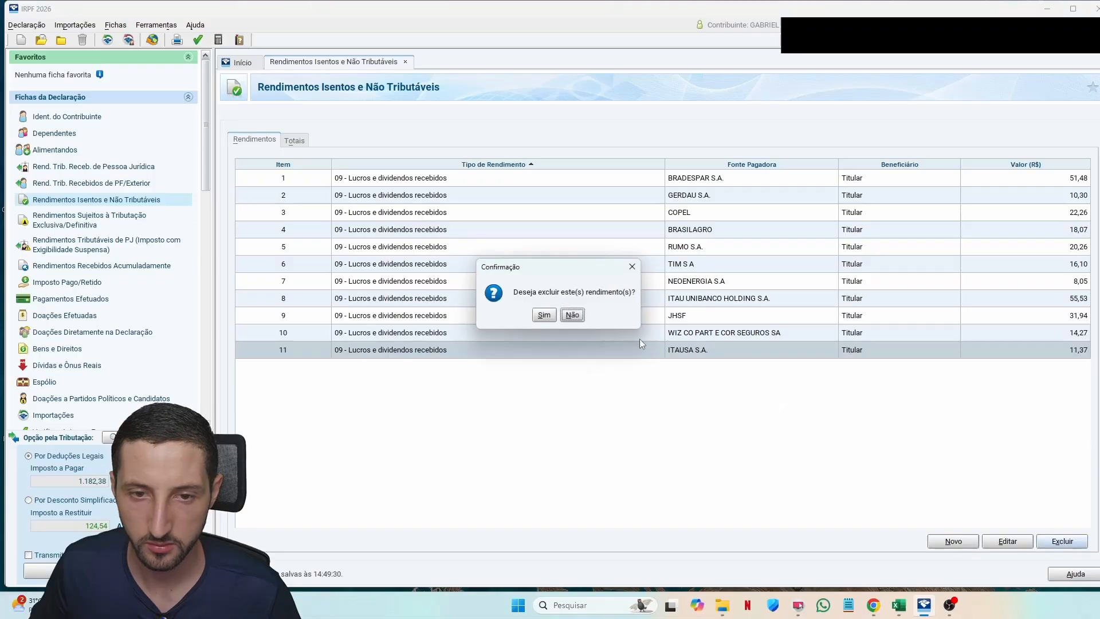
{"action": "left_click", "coordinate": [555, 315]}
Step: Compare the remaining ten code 09 entries with Investidor10's dividend table
{"action": "key", "text": "alt+Tab"}
{"action": "scroll", "coordinate": [218, 208], "scroll_direction": "down", "scroll_amount": 4}
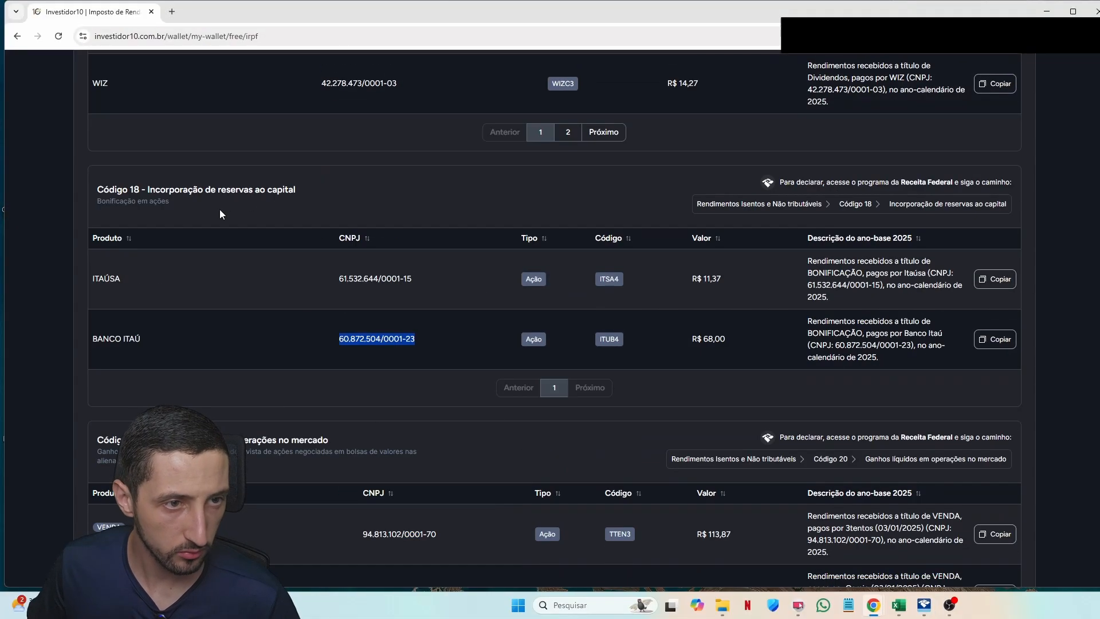
{"action": "scroll", "coordinate": [239, 250], "scroll_direction": "up", "scroll_amount": 5}
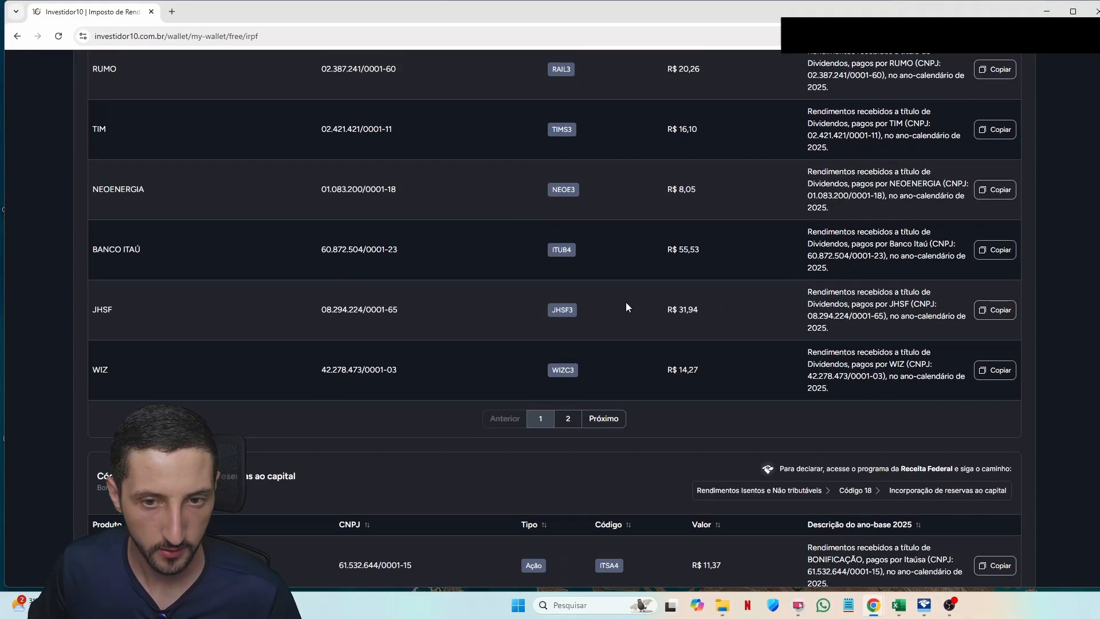
{"action": "scroll", "coordinate": [493, 301], "scroll_direction": "up", "scroll_amount": 1}
{"action": "mouse_move", "coordinate": [693, 315]}
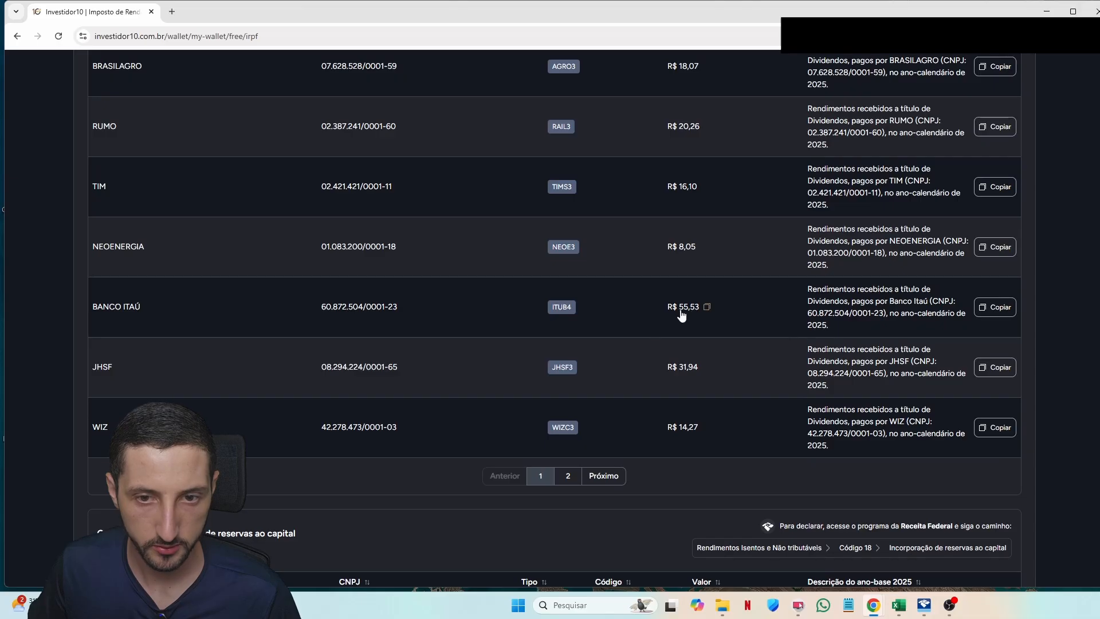
{"action": "key", "text": "alt+Tab"}
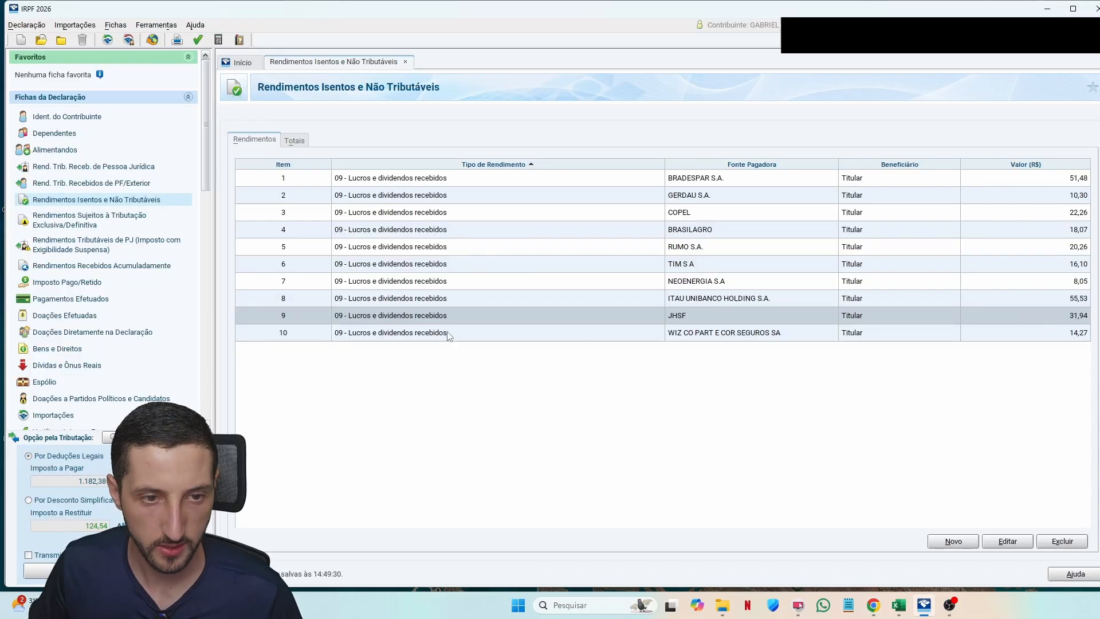
{"action": "key", "text": "alt+Tab"}
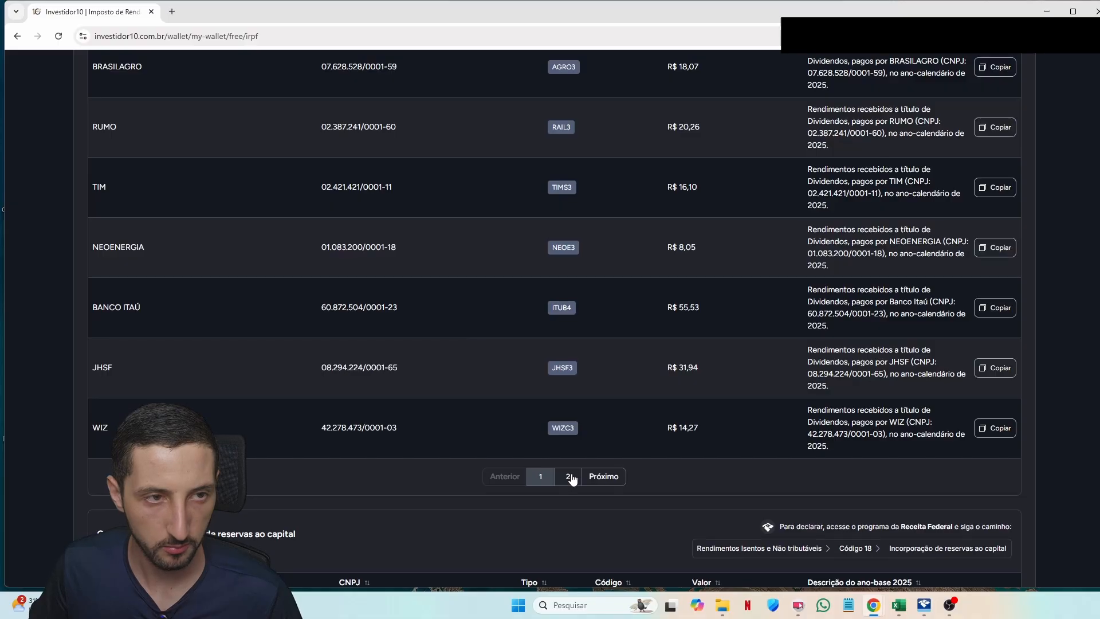
Step: Review the second page of Investidor10's Código 09 dividends table
{"action": "scroll", "coordinate": [514, 421], "scroll_direction": "up", "scroll_amount": 5}
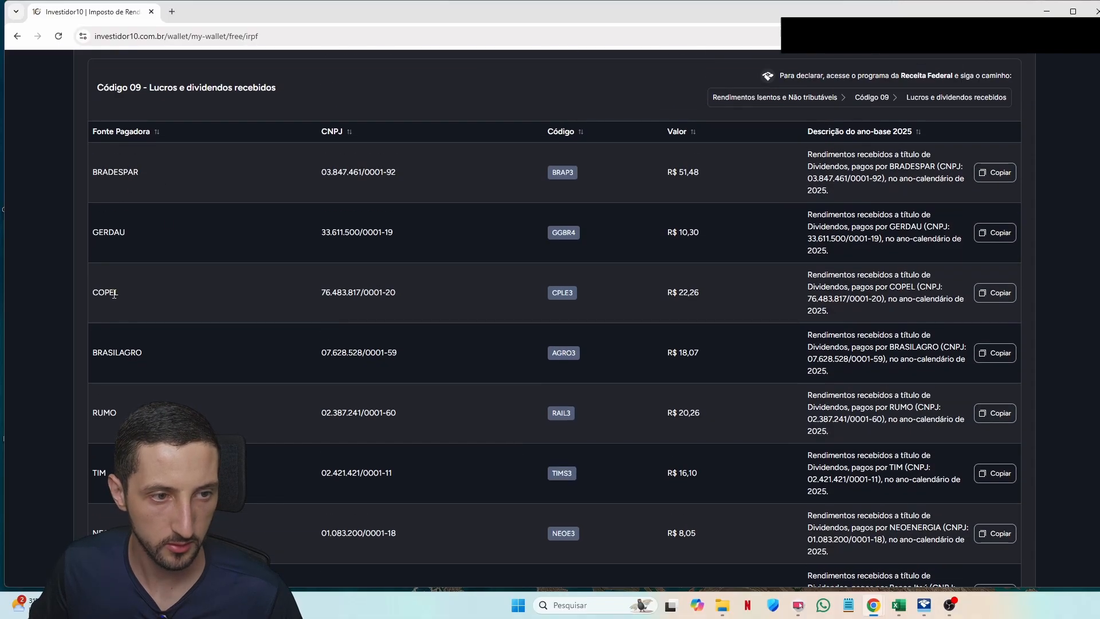
{"action": "scroll", "coordinate": [137, 347], "scroll_direction": "down", "scroll_amount": 3}
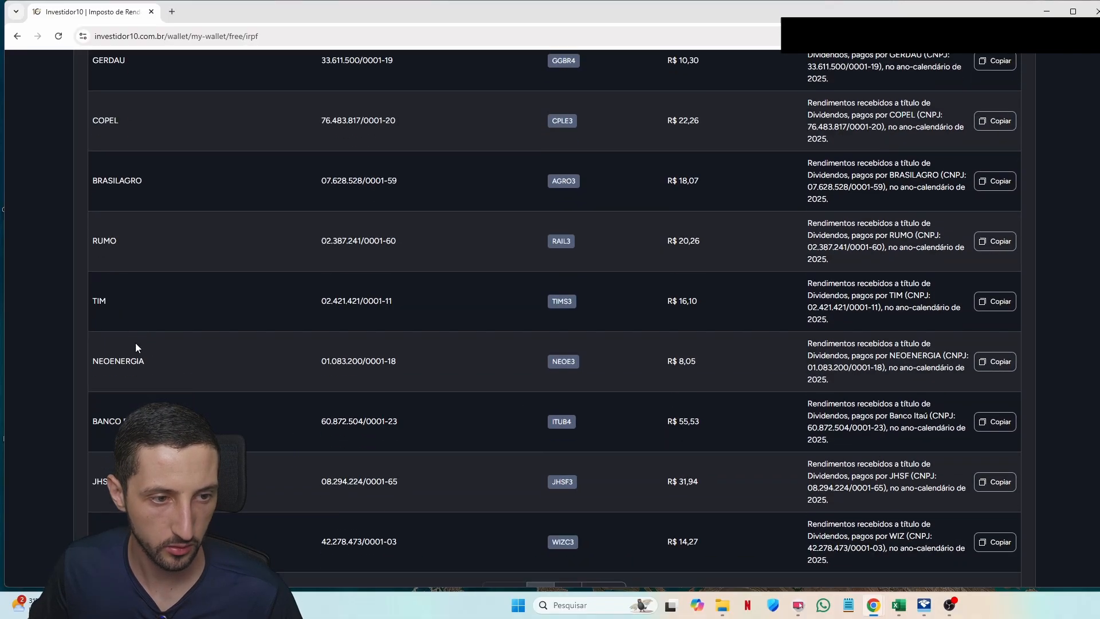
{"action": "scroll", "coordinate": [135, 348], "scroll_direction": "down", "scroll_amount": 3}
{"action": "left_click", "coordinate": [568, 419]}
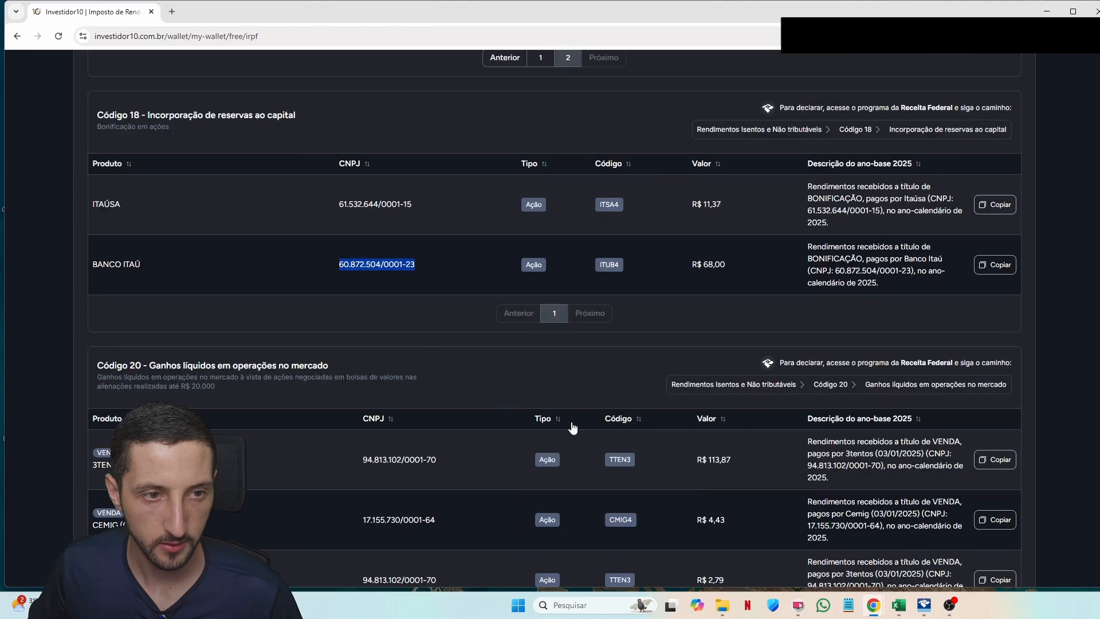
{"action": "scroll", "coordinate": [328, 301], "scroll_direction": "up", "scroll_amount": 2}
{"action": "scroll", "coordinate": [185, 332], "scroll_direction": "up", "scroll_amount": 5}
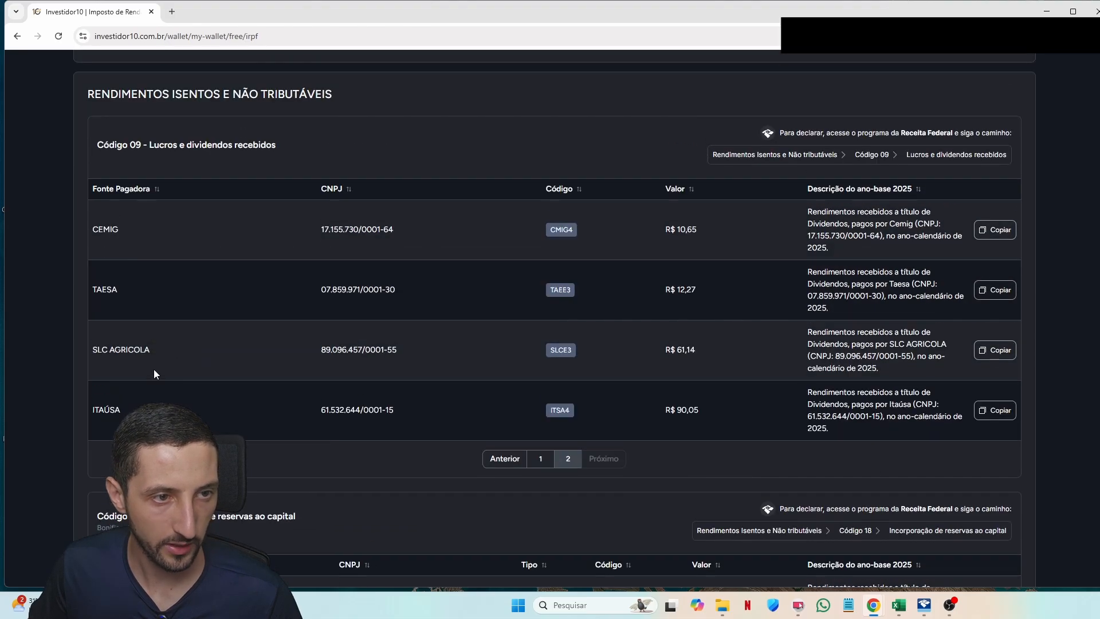
{"action": "scroll", "coordinate": [189, 370], "scroll_direction": "down", "scroll_amount": 5}
{"action": "left_click", "coordinate": [223, 344]}
{"action": "scroll", "coordinate": [265, 277], "scroll_direction": "up", "scroll_amount": 5}
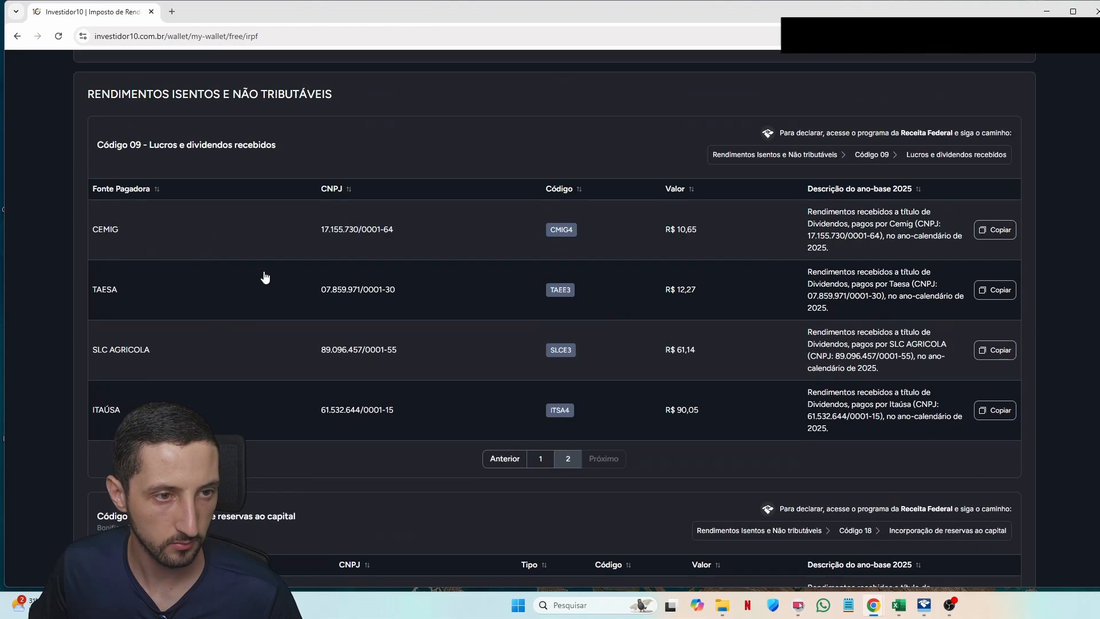
{"action": "scroll", "coordinate": [256, 294], "scroll_direction": "up", "scroll_amount": 1}
Step: Start a new code 09 exempt income entry, ready for the payer's CNPJ
{"action": "key", "text": "alt+Tab"}
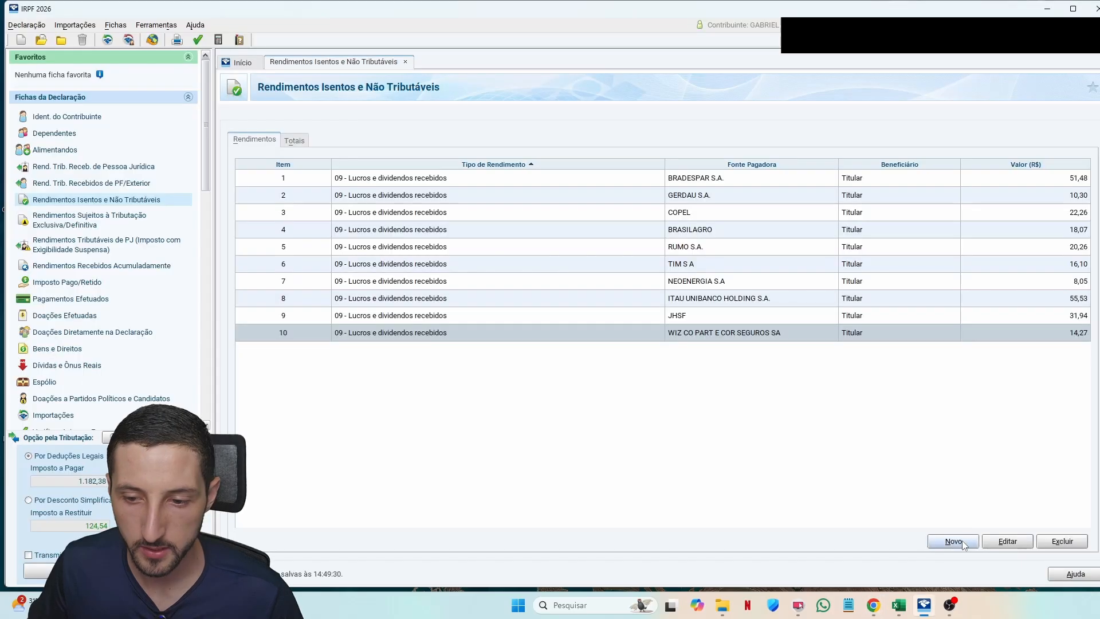
{"action": "left_click", "coordinate": [964, 542]}
{"action": "type", "text": "09"}
{"action": "key", "text": "Return"}
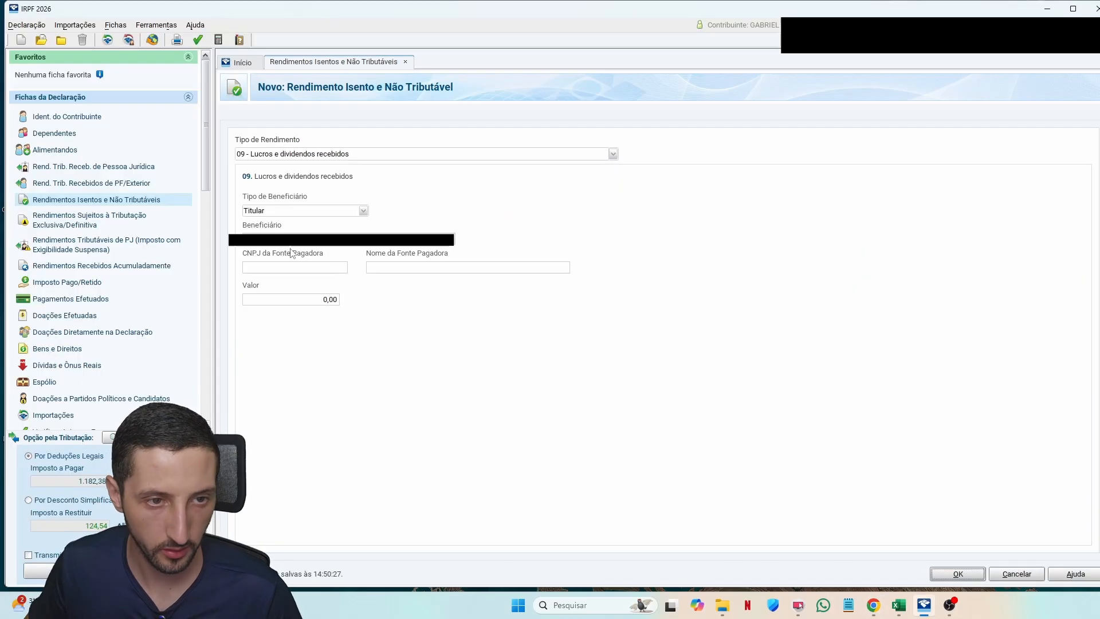
{"action": "left_click", "coordinate": [296, 269]}
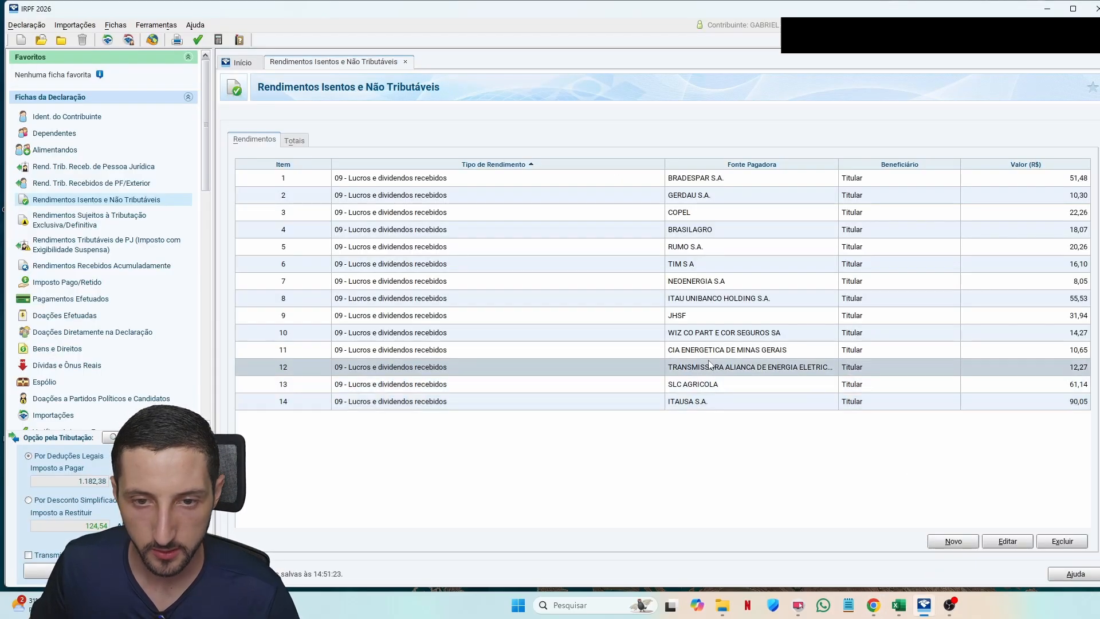
{"action": "key", "text": "alt+Tab"}
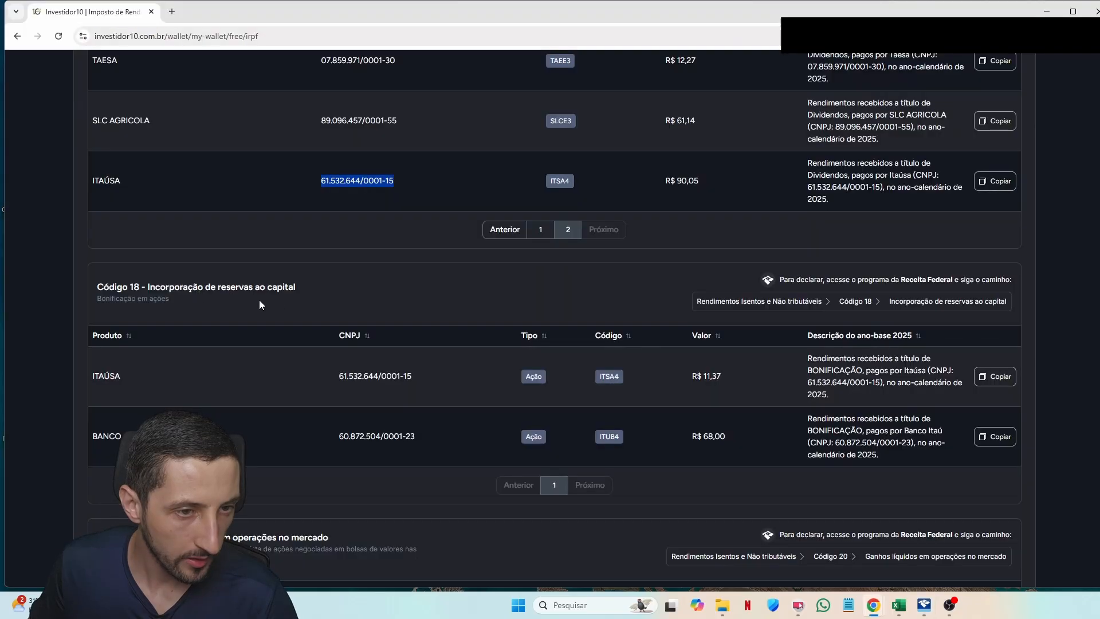
{"action": "left_click", "coordinate": [306, 291]}
{"action": "left_click_drag", "start_coordinate": [305, 288], "coordinate": [148, 288]}
{"action": "left_click", "coordinate": [331, 292]}
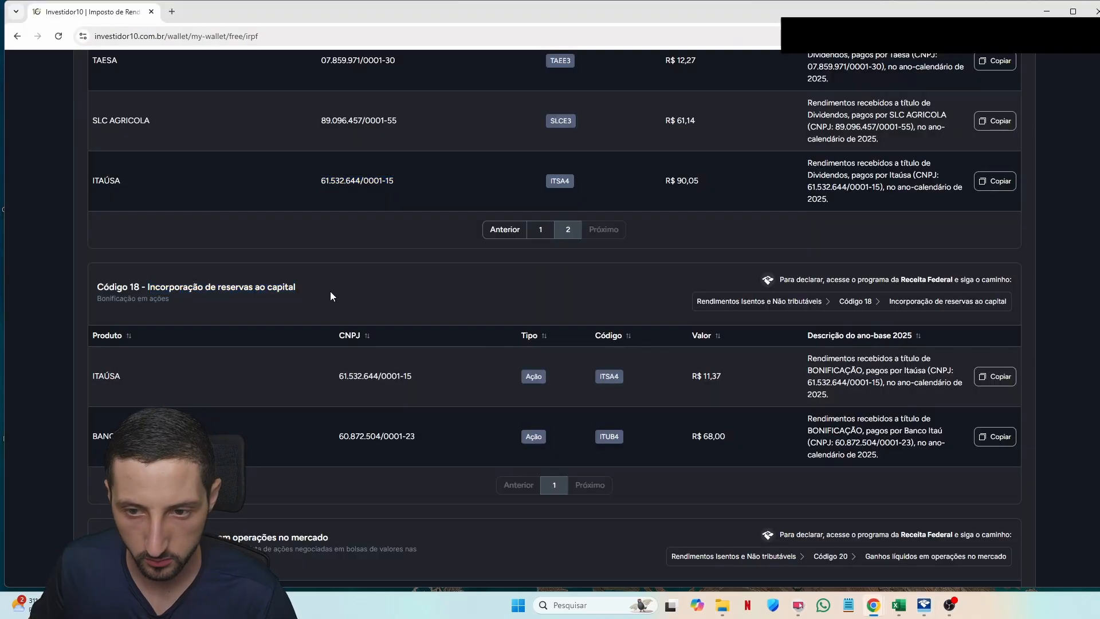
{"action": "scroll", "coordinate": [331, 292], "scroll_direction": "down", "scroll_amount": 1}
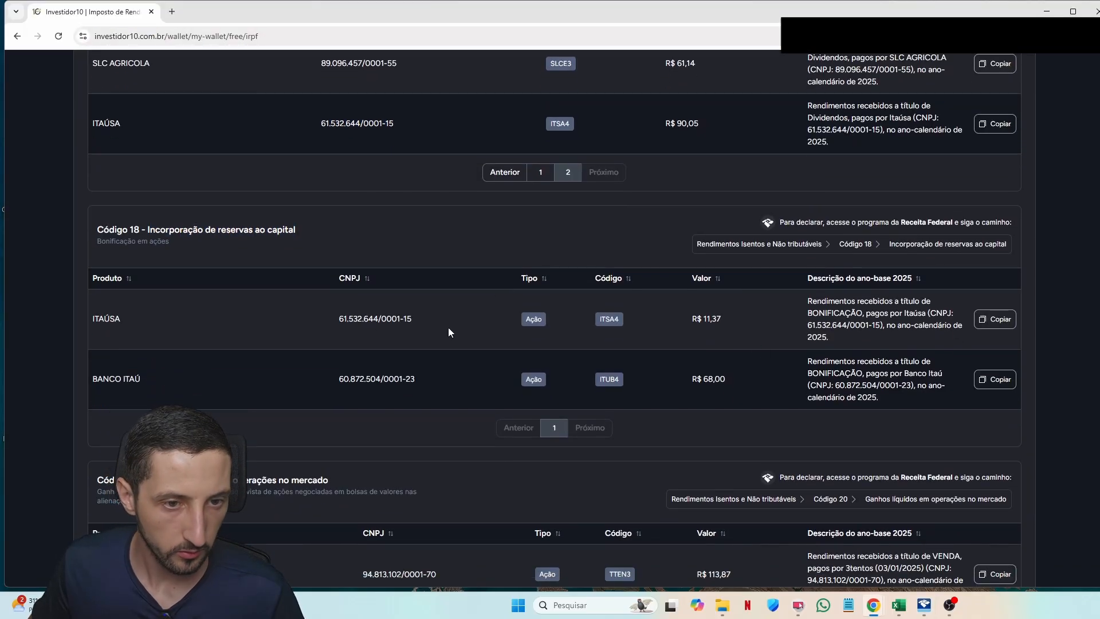
{"action": "triple_click", "coordinate": [378, 318]}
{"action": "key", "text": "ctrl+c"}
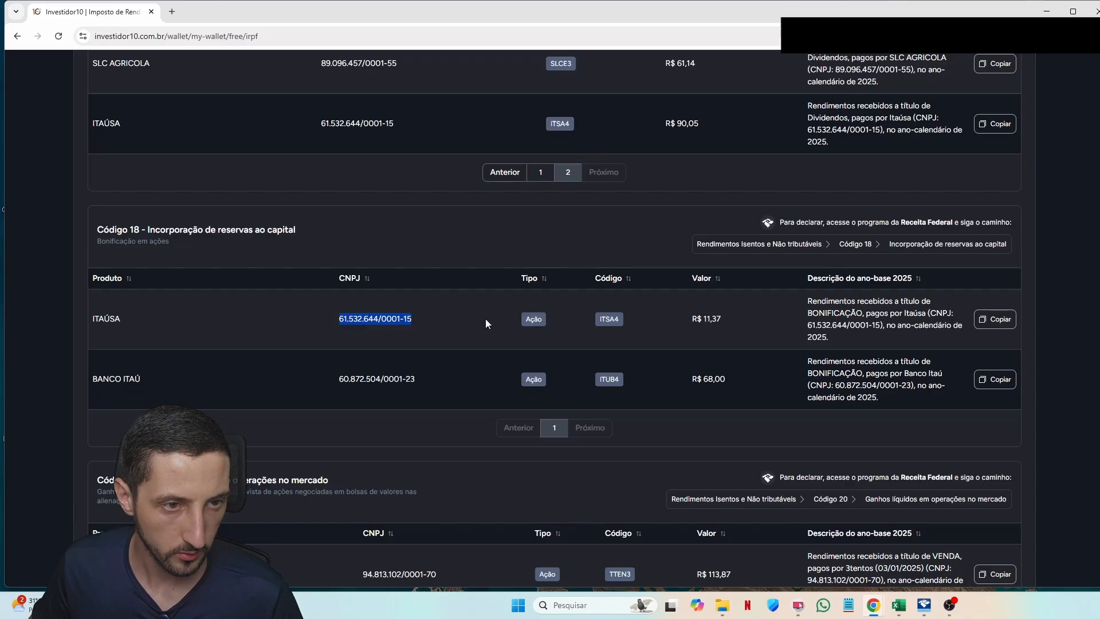
{"action": "key", "text": "alt+Tab"}
{"action": "key", "text": "Tab"}
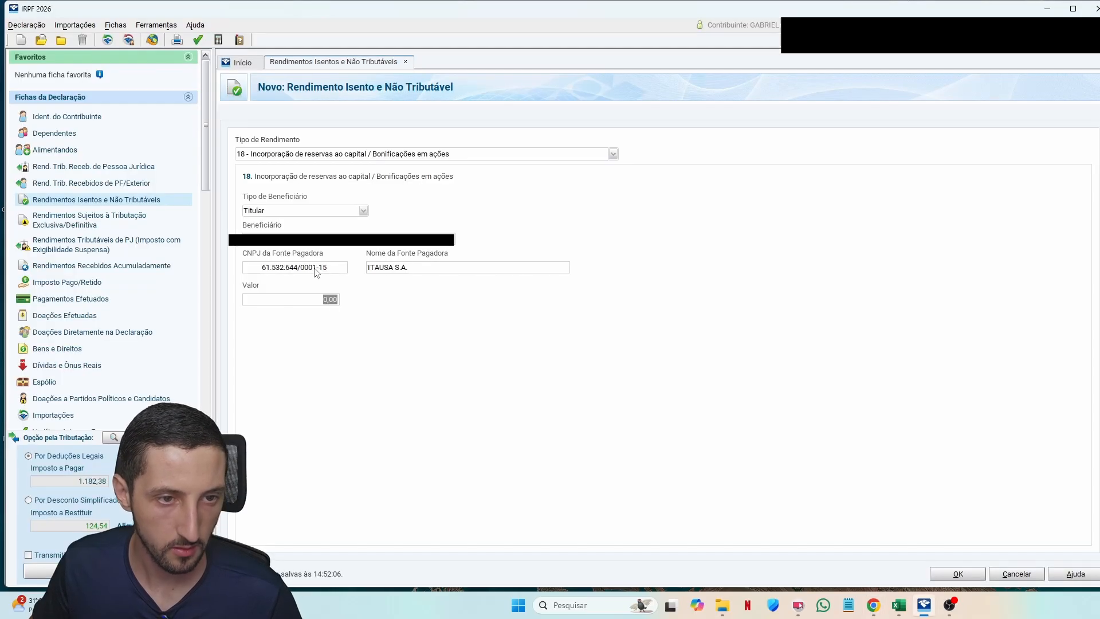
Step: Record Itaúsa's code 18 bonus value 11,37 and save the entry
{"action": "key", "text": "alt+Tab"}
{"action": "key", "text": "alt+Tab"}
{"action": "type", "text": "11,37"}
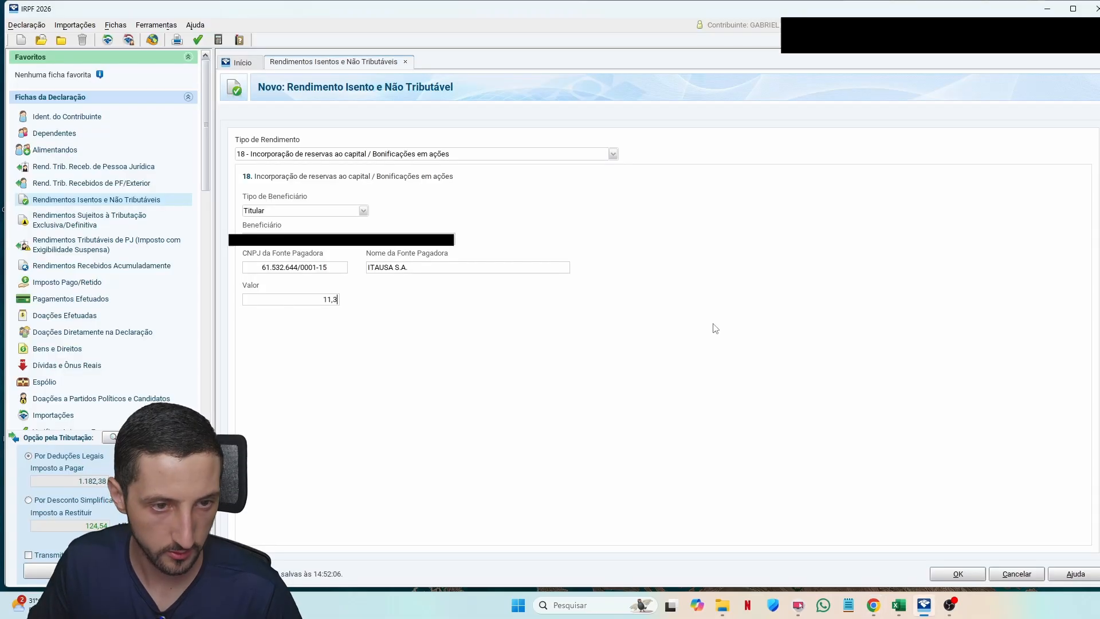
{"action": "key", "text": "Tab"}
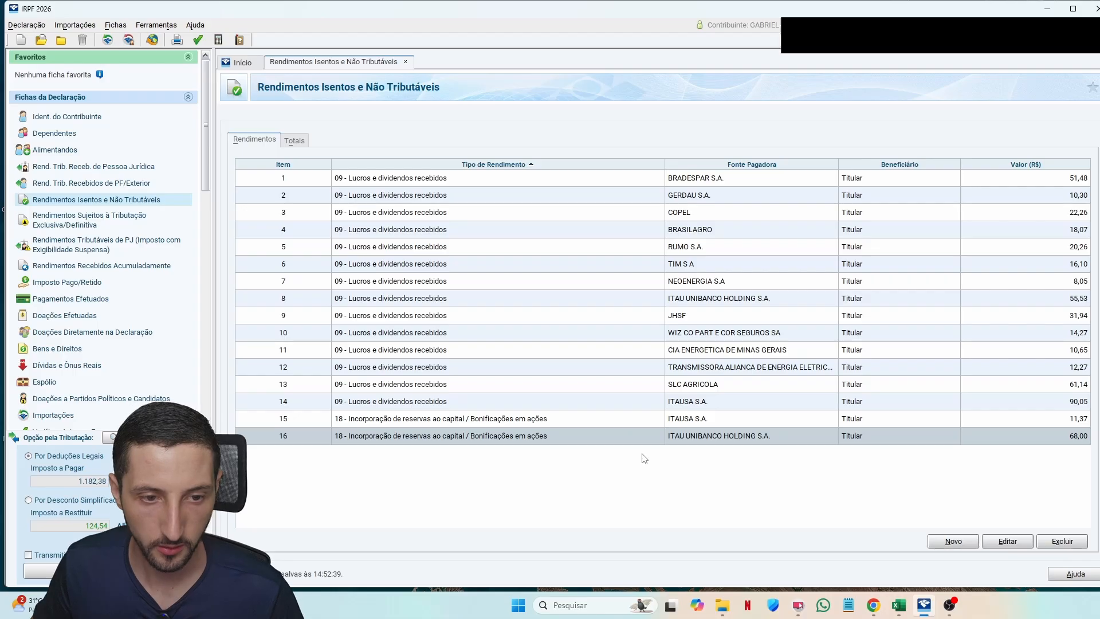
Step: Point out the Código 20 stock-sales heading in the Investidor10 report
{"action": "key", "text": "alt+Tab"}
{"action": "left_click_drag", "start_coordinate": [149, 252], "coordinate": [319, 250]}
{"action": "left_click", "coordinate": [340, 251]}
{"action": "left_click", "coordinate": [144, 248]}
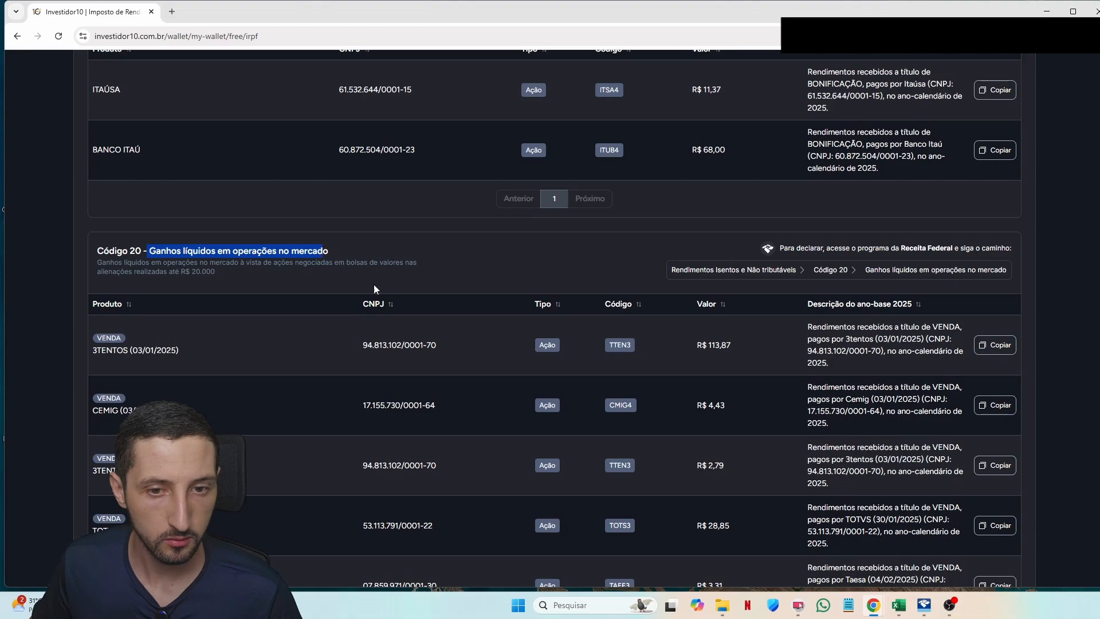
{"action": "scroll", "coordinate": [376, 290], "scroll_direction": "down", "scroll_amount": 8}
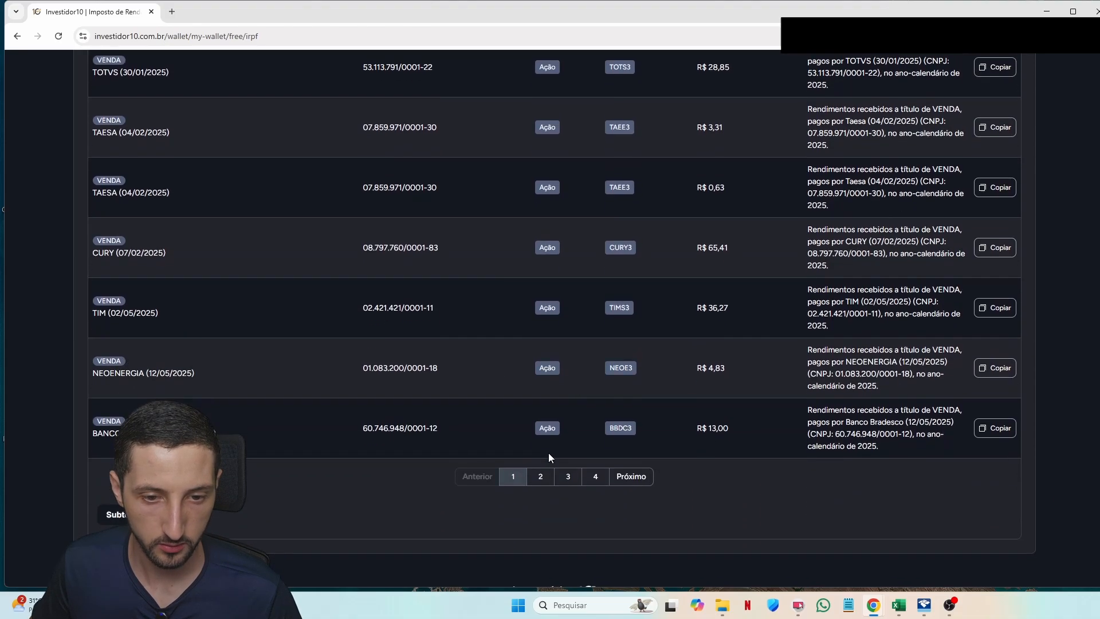
{"action": "left_click", "coordinate": [540, 478]}
{"action": "left_click", "coordinate": [568, 477]}
{"action": "left_click", "coordinate": [590, 477]}
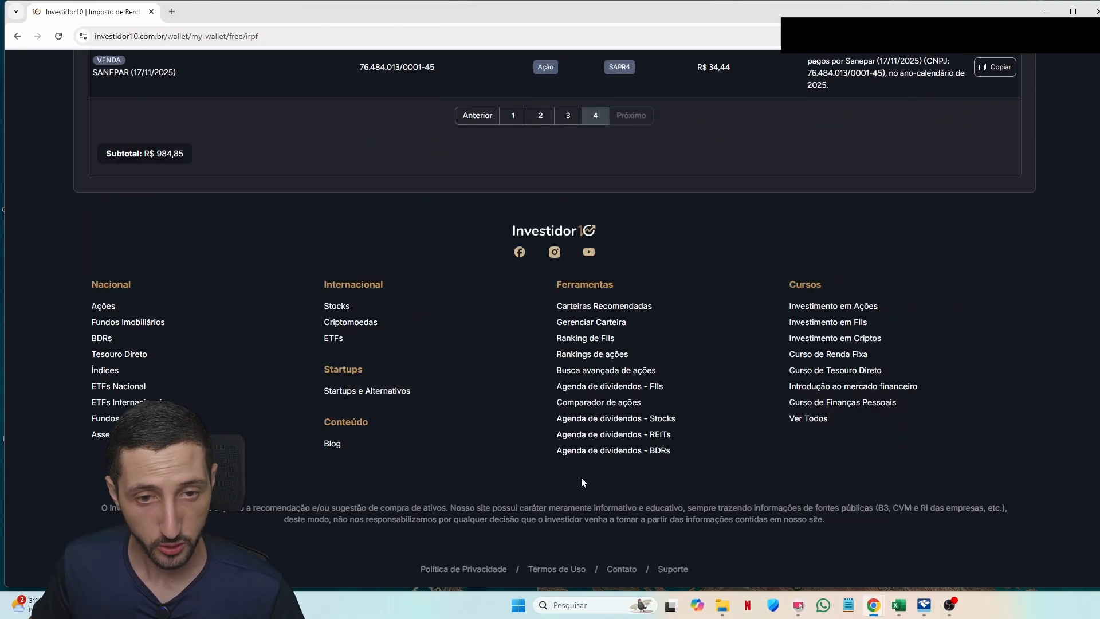
{"action": "scroll", "coordinate": [556, 473], "scroll_direction": "up", "scroll_amount": 3}
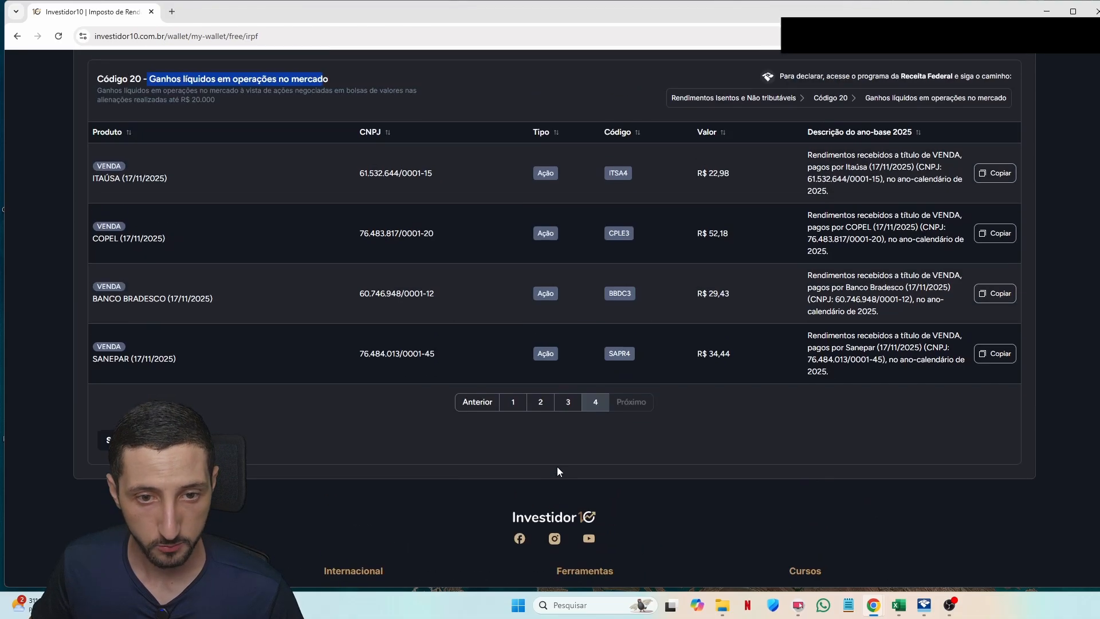
{"action": "left_click", "coordinate": [565, 399]}
{"action": "scroll", "coordinate": [557, 504], "scroll_direction": "down", "scroll_amount": 5}
{"action": "left_click", "coordinate": [514, 478]}
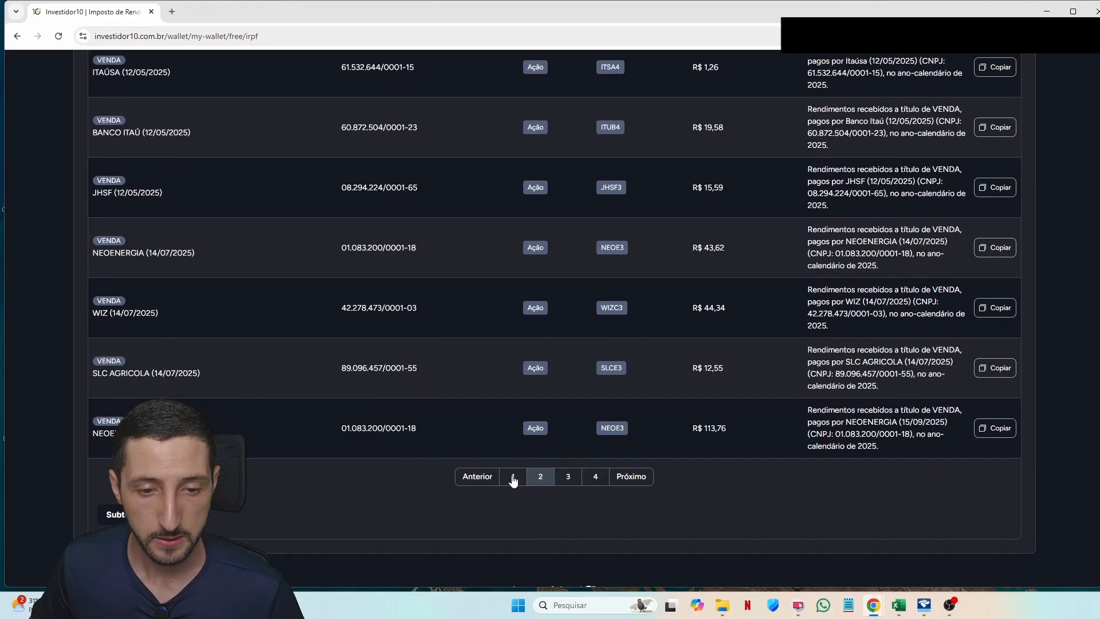
{"action": "scroll", "coordinate": [561, 406], "scroll_direction": "up", "scroll_amount": 6}
{"action": "scroll", "coordinate": [507, 390], "scroll_direction": "down", "scroll_amount": 2}
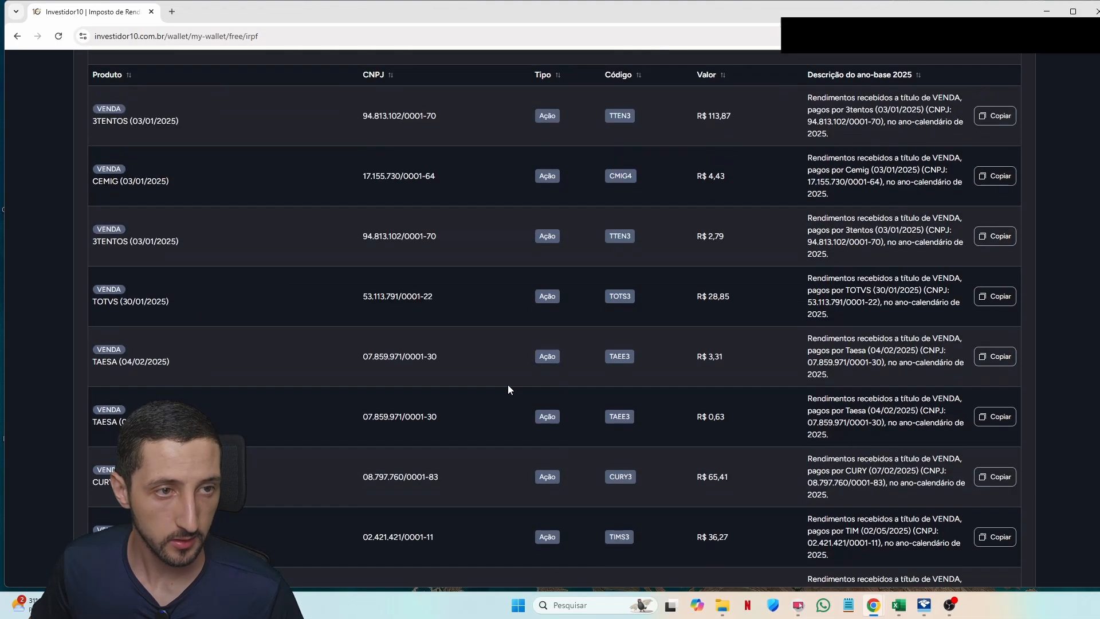
{"action": "scroll", "coordinate": [508, 390], "scroll_direction": "up", "scroll_amount": 4}
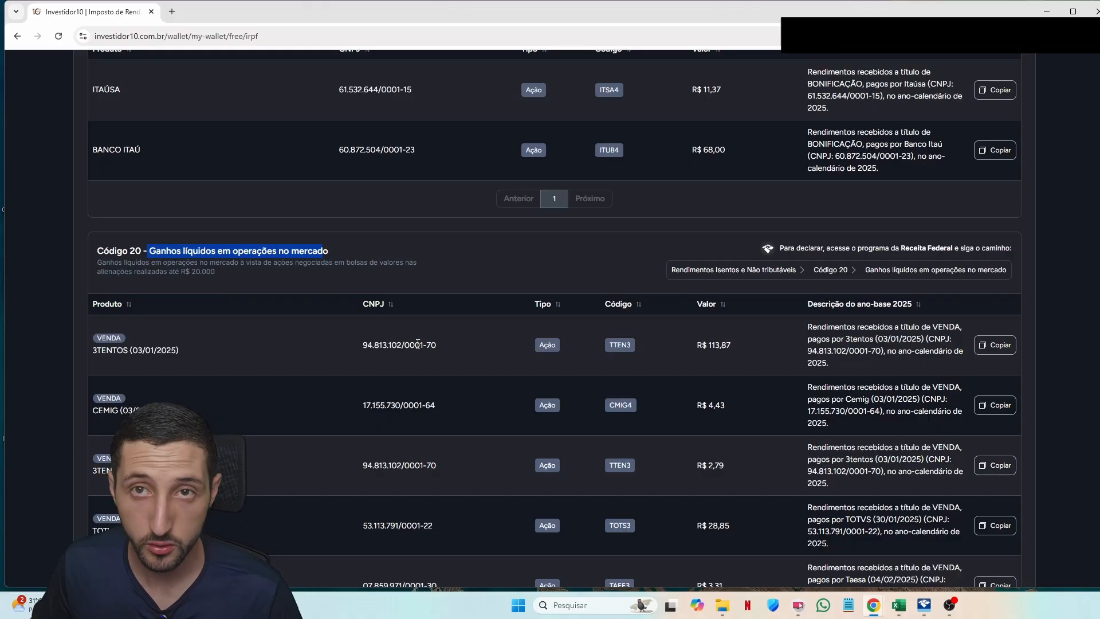
Step: Create a type 20 stock-sale gains entry and place the cursor in its value field
{"action": "key", "text": "alt+Tab"}
{"action": "type", "text": "20"}
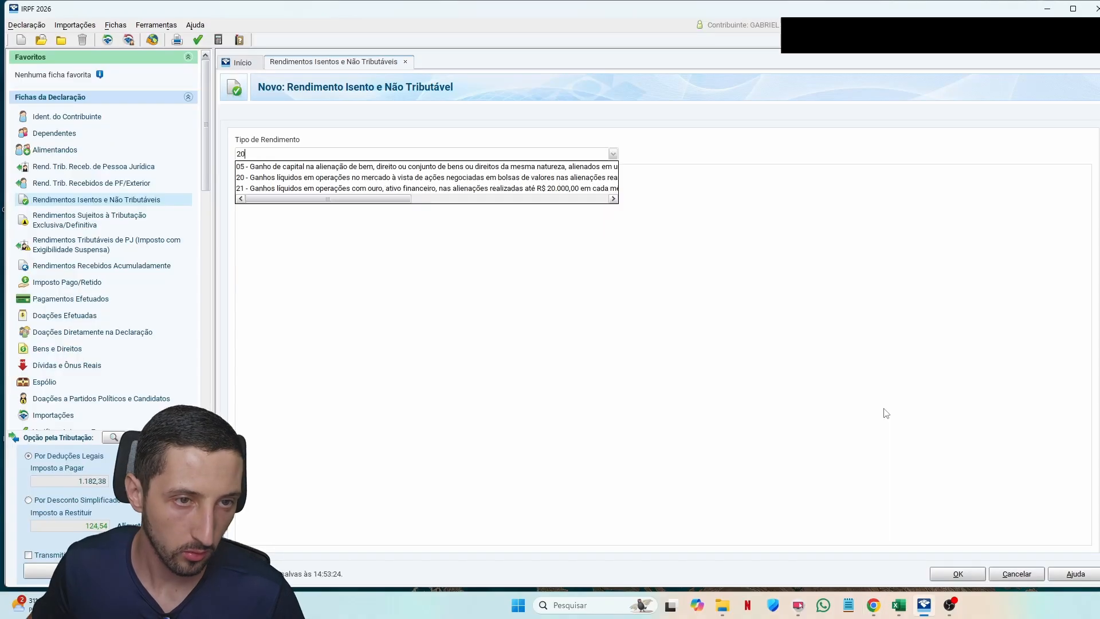
{"action": "left_click", "coordinate": [343, 180]}
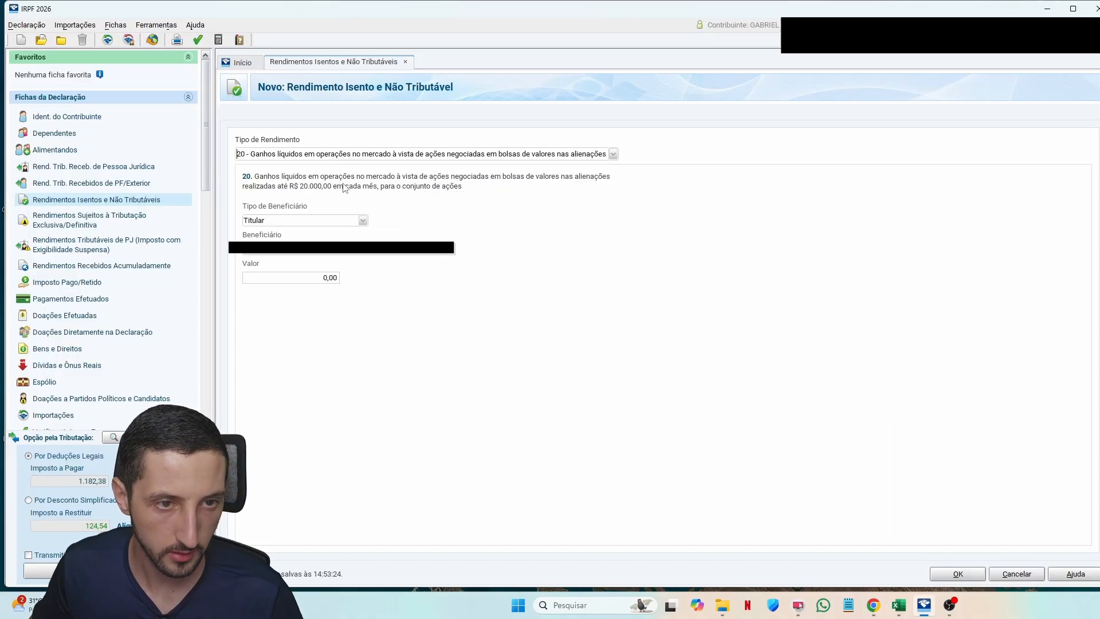
{"action": "key", "text": "Tab"}
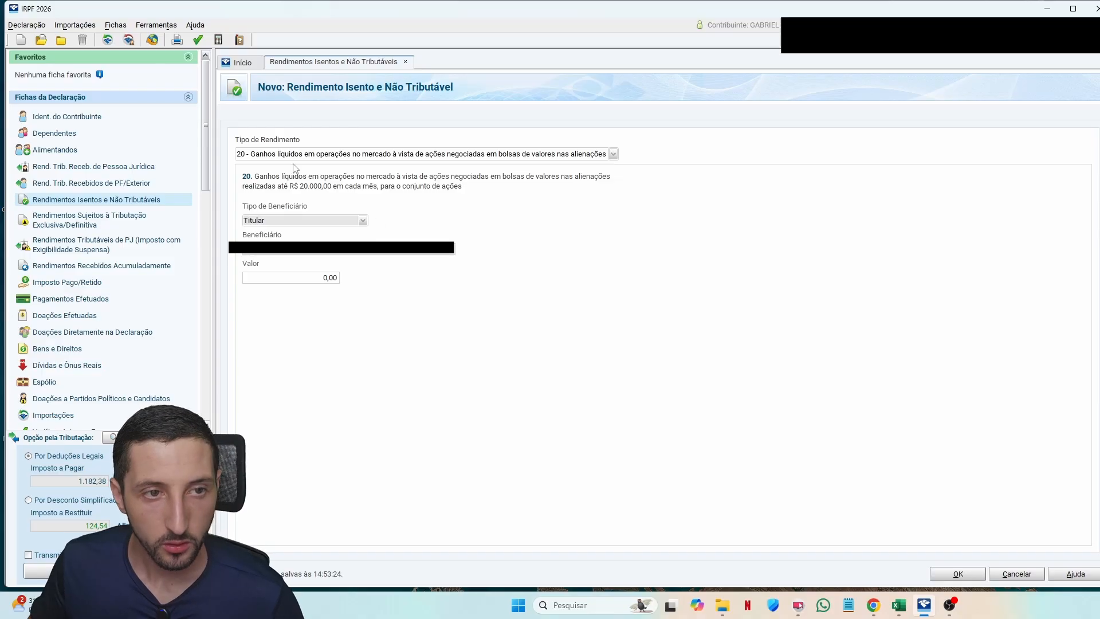
{"action": "left_click", "coordinate": [326, 278]}
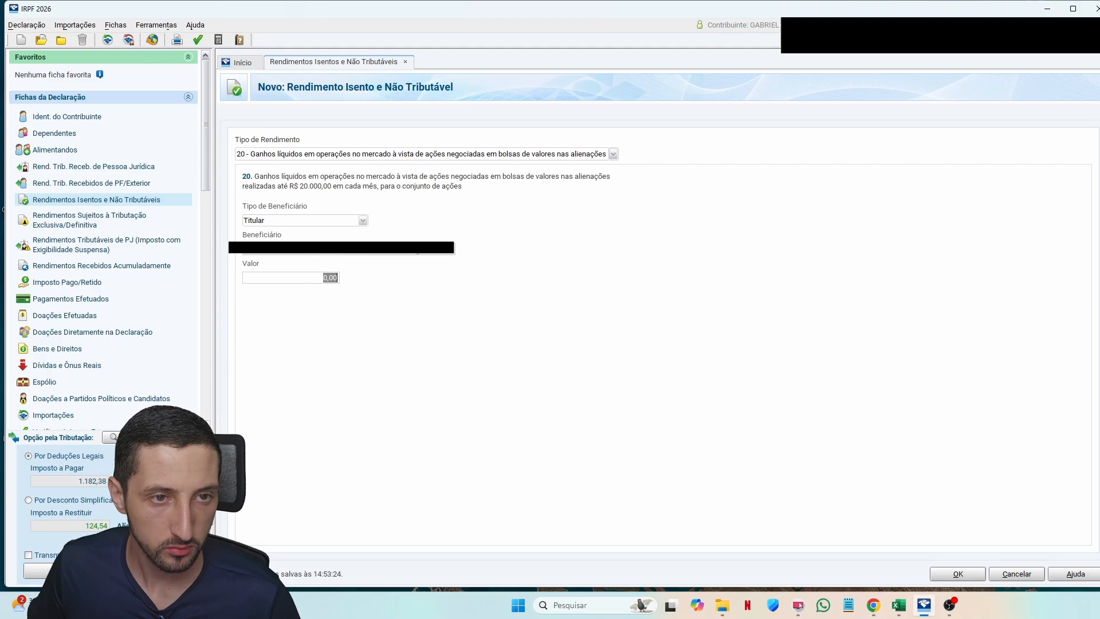
Step: Page through the Código 20 sales table on Investidor10 up to page 4
{"action": "key", "text": "alt+Tab"}
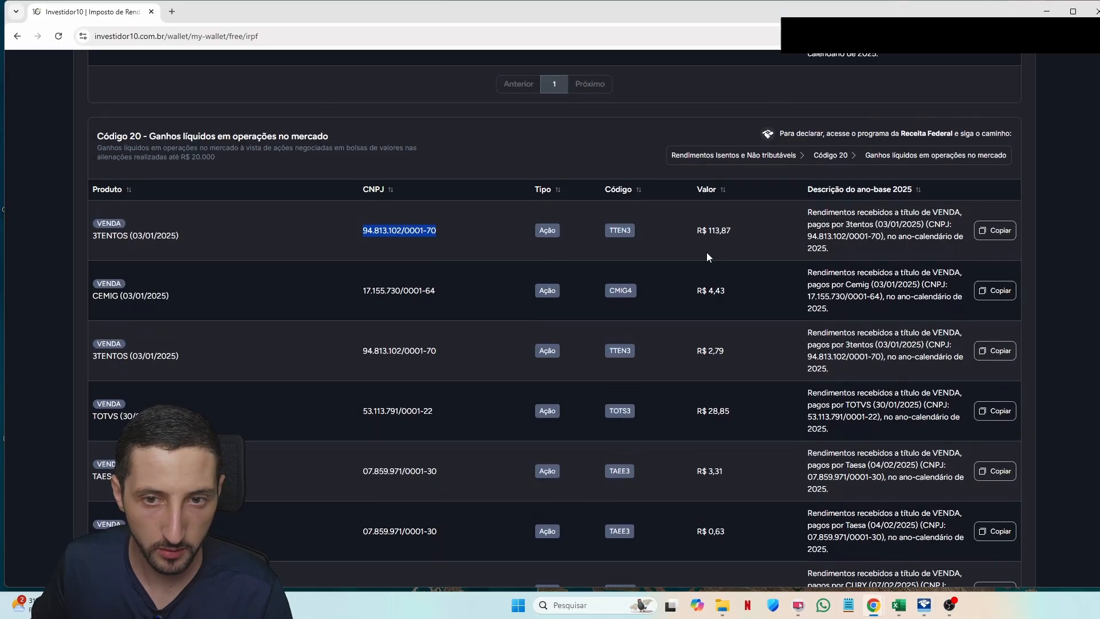
{"action": "scroll", "coordinate": [709, 232], "scroll_direction": "down", "scroll_amount": 10}
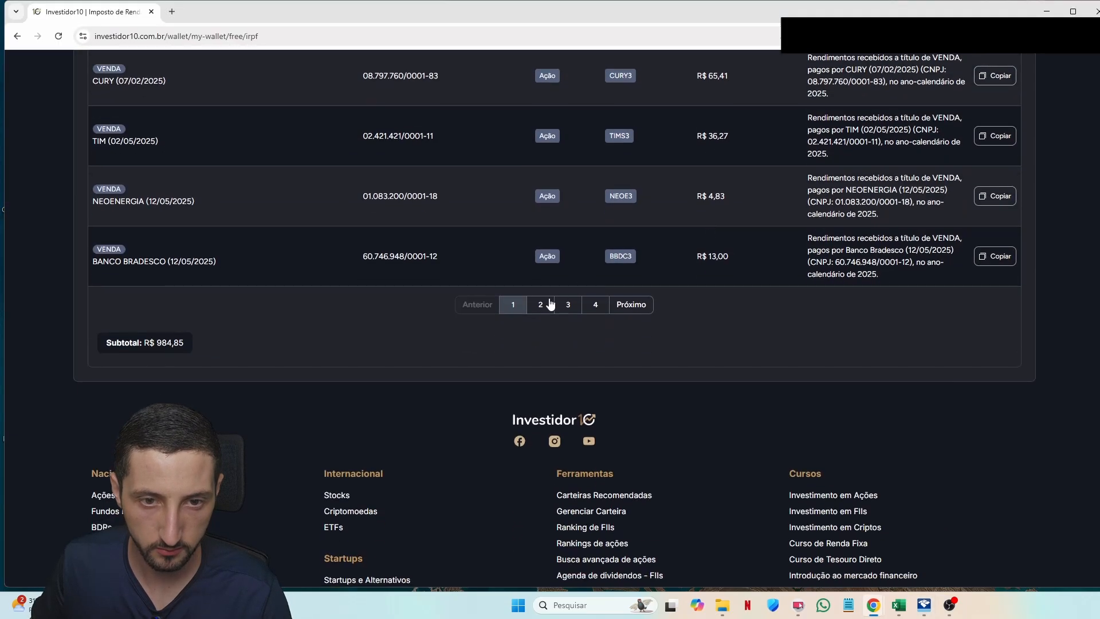
{"action": "left_click", "coordinate": [596, 304]}
{"action": "scroll", "coordinate": [600, 321], "scroll_direction": "up", "scroll_amount": 7}
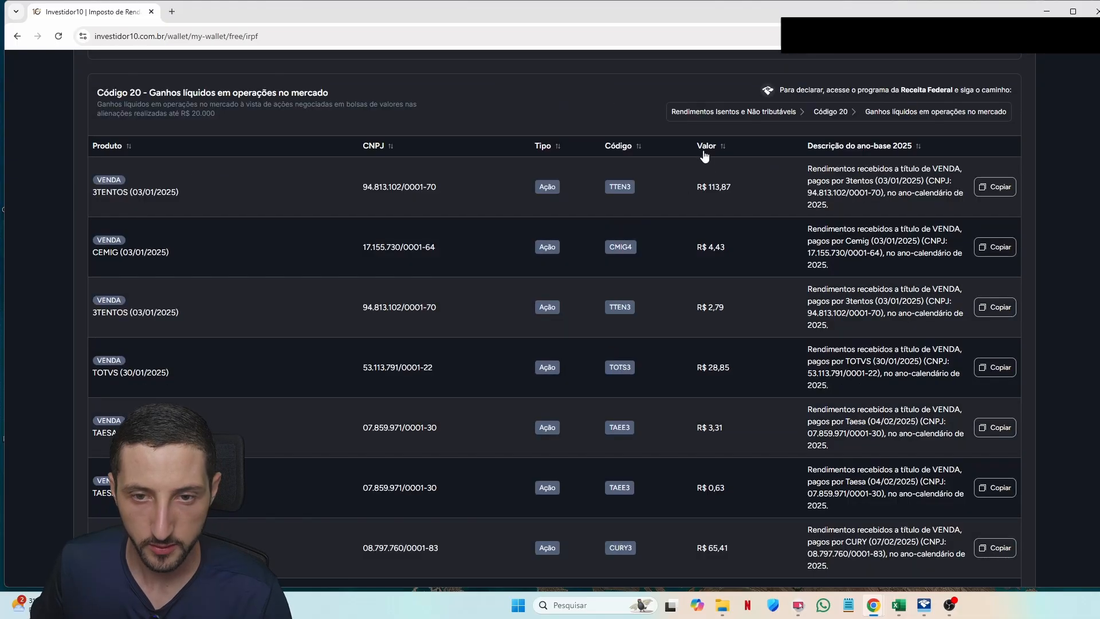
{"action": "scroll", "coordinate": [728, 321], "scroll_direction": "down", "scroll_amount": 6}
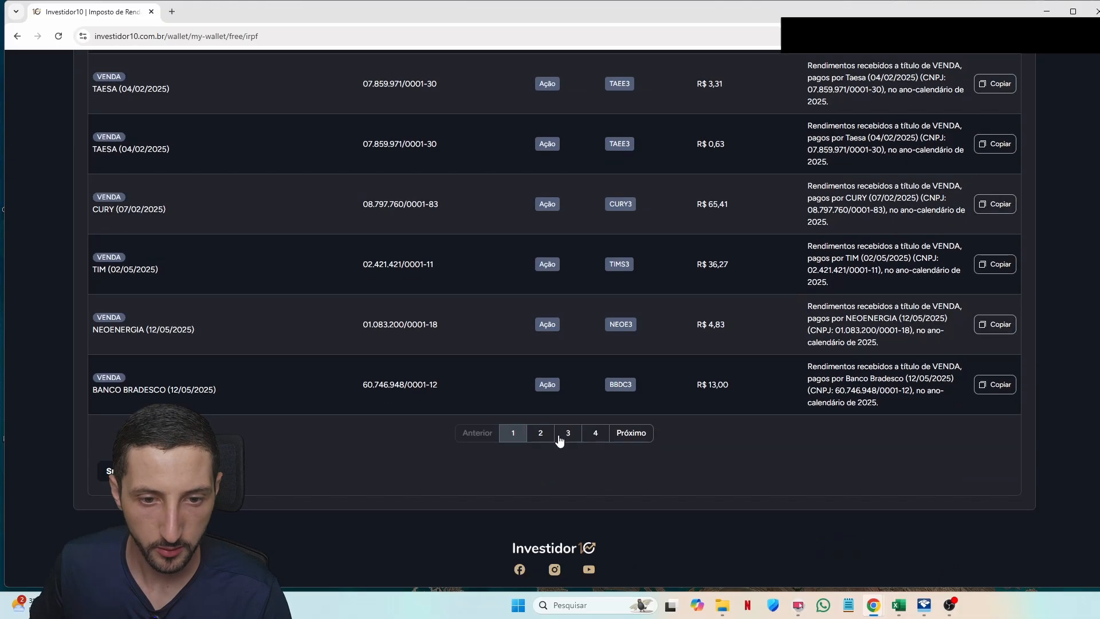
{"action": "left_click", "coordinate": [541, 436]}
{"action": "left_click", "coordinate": [568, 436]}
{"action": "left_click", "coordinate": [596, 434]}
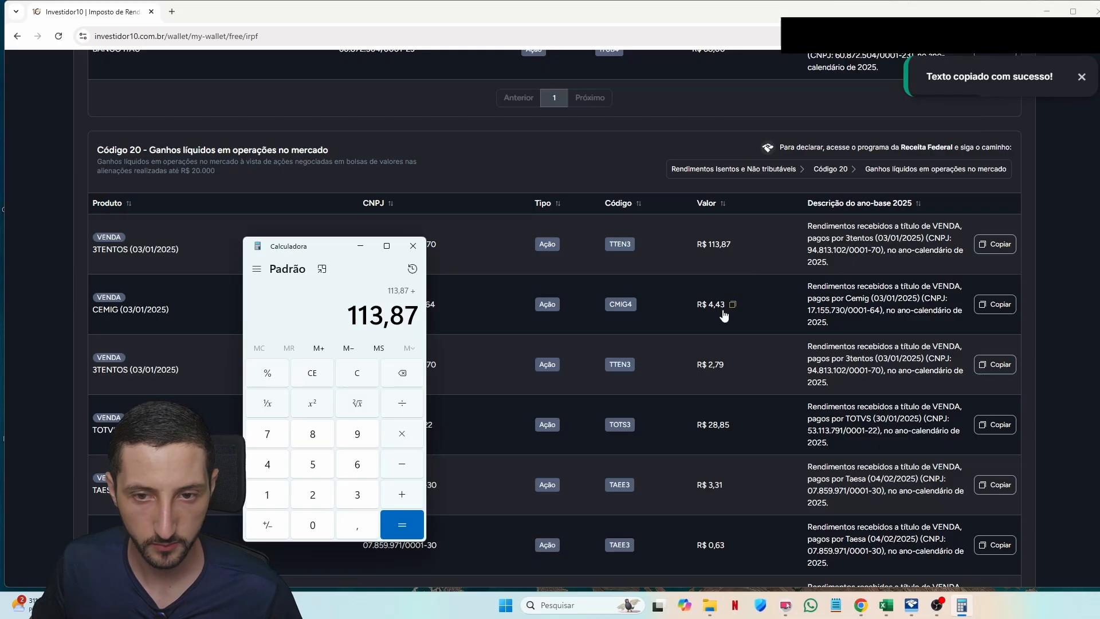
Step: Add sale values such as CEMIG 4,43 and 3TENTOS 2,79 in Calculator and copy the 984,85 total
{"action": "left_click", "coordinate": [730, 308]}
{"action": "left_click", "coordinate": [967, 615]}
{"action": "type", "text": "+4,43"}
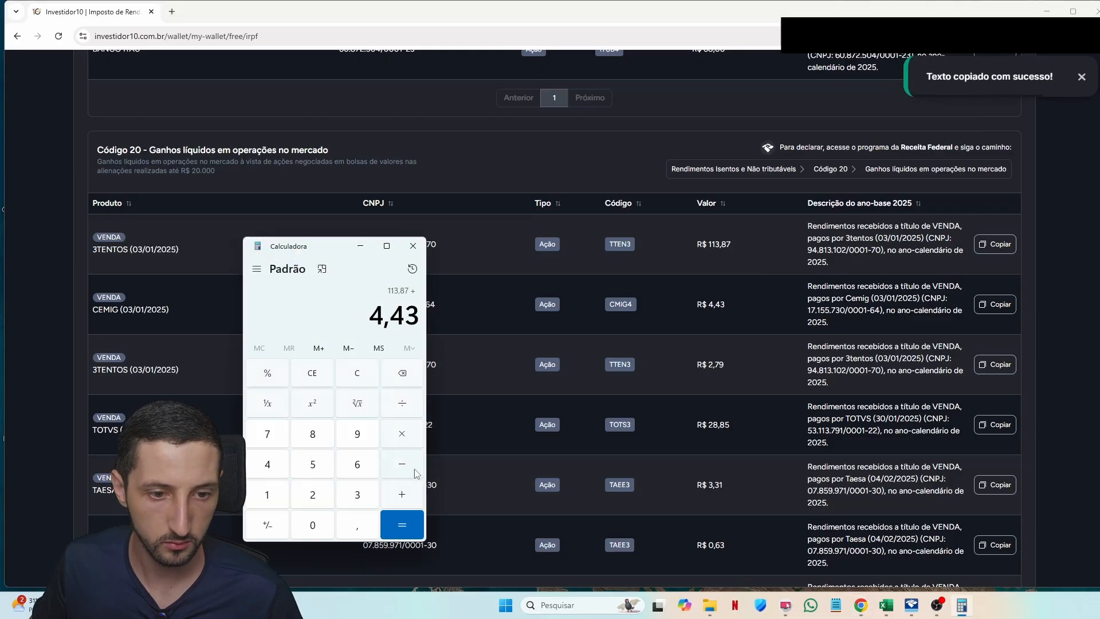
{"action": "left_click", "coordinate": [401, 495]}
{"action": "left_click", "coordinate": [731, 373]}
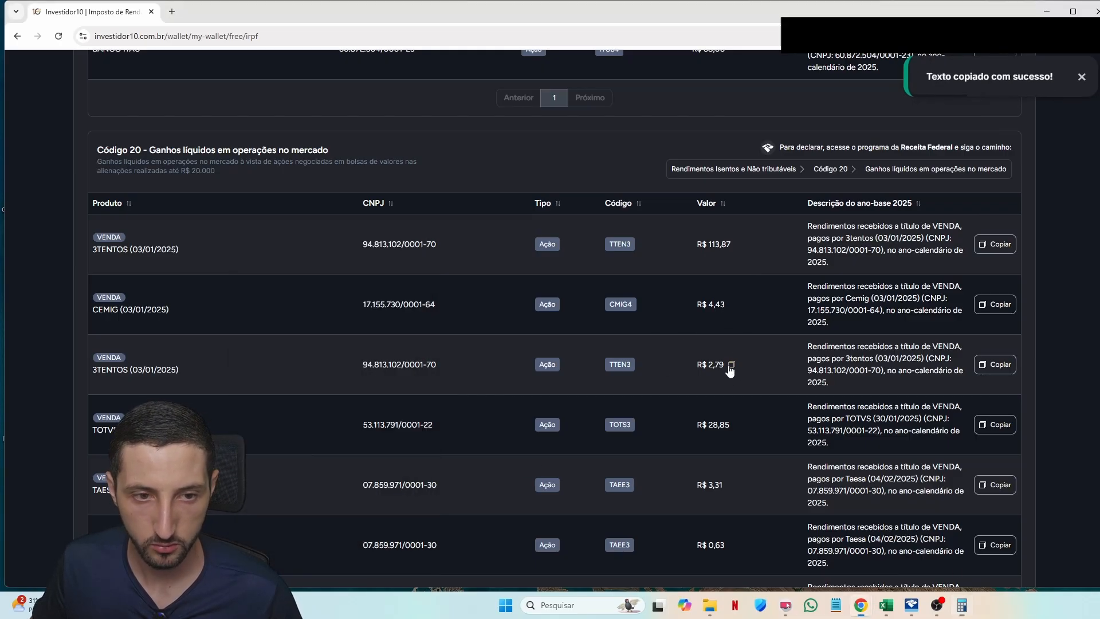
{"action": "left_click", "coordinate": [963, 605]}
{"action": "type", "text": "2,79"}
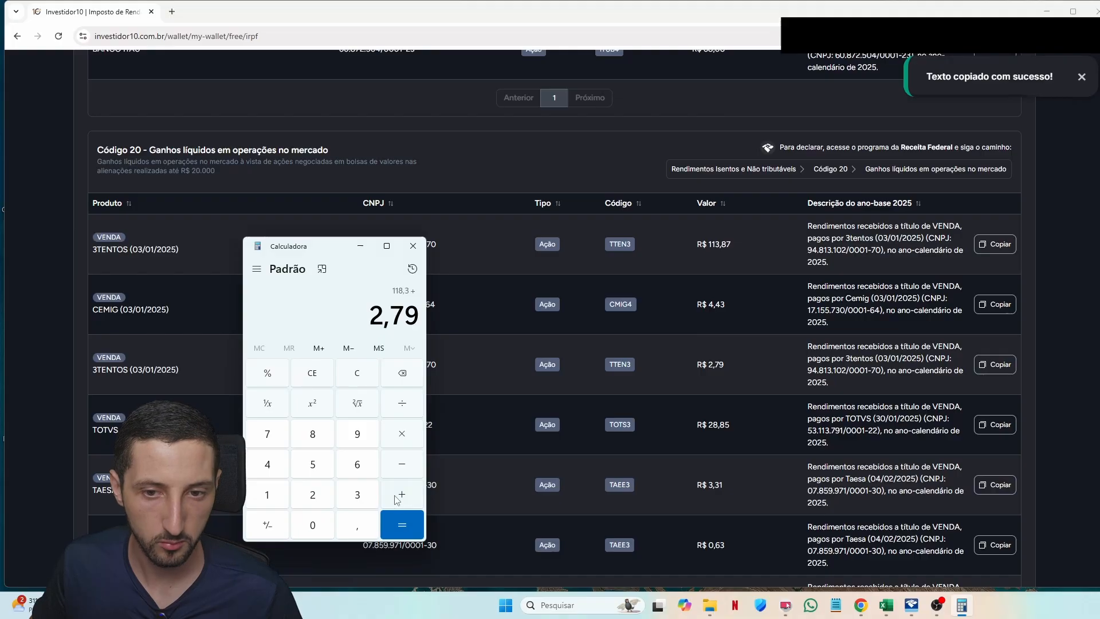
{"action": "left_click", "coordinate": [397, 499]}
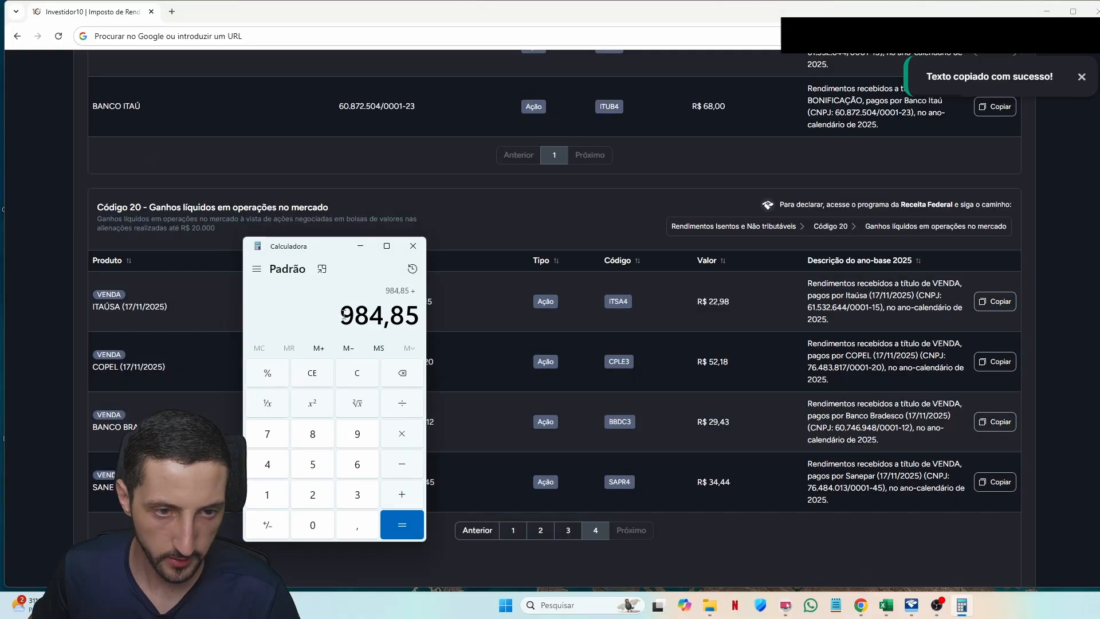
{"action": "left_click_drag", "start_coordinate": [343, 314], "coordinate": [421, 314]}
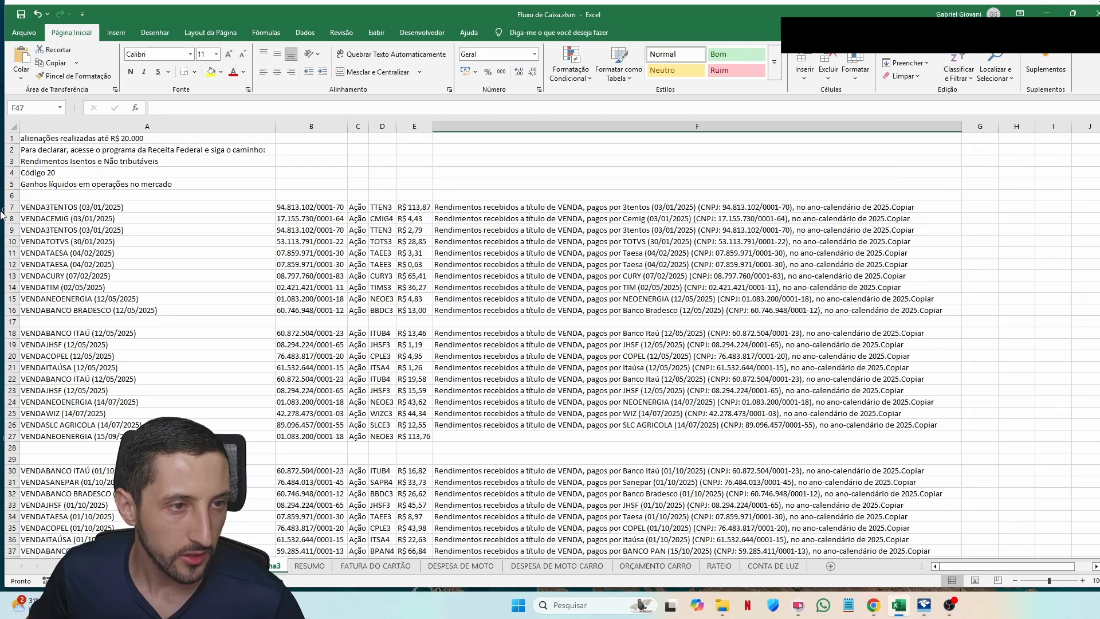
Step: Delete the six title rows and the empty row between sale blocks
{"action": "left_click_drag", "start_coordinate": [4, 196], "coordinate": [4, 138]}
{"action": "right_click", "coordinate": [9, 152]}
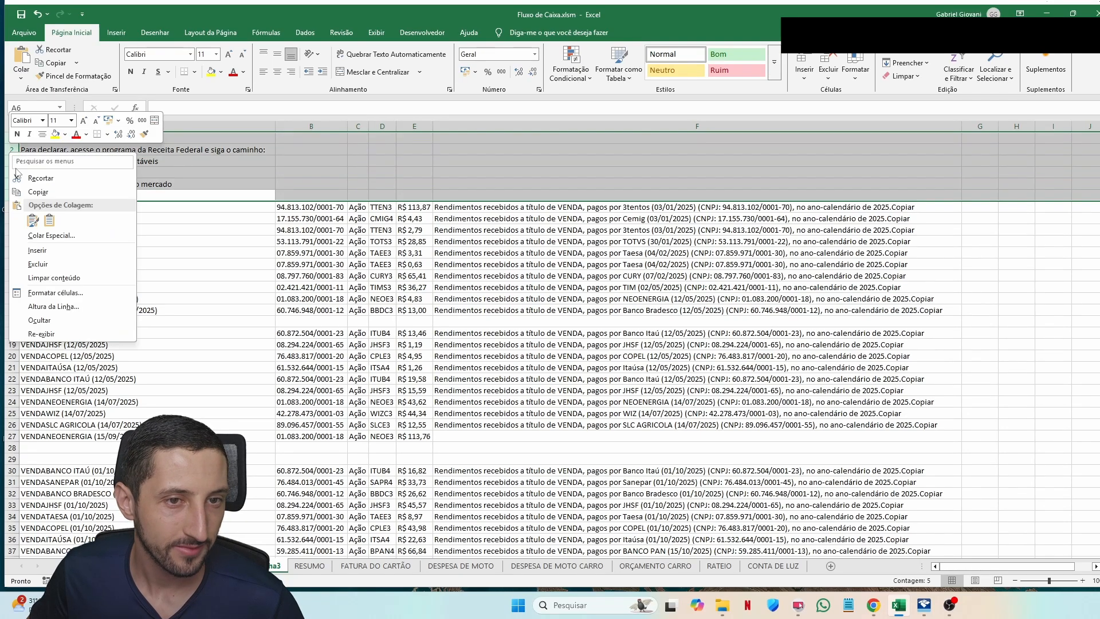
{"action": "left_click", "coordinate": [37, 264]}
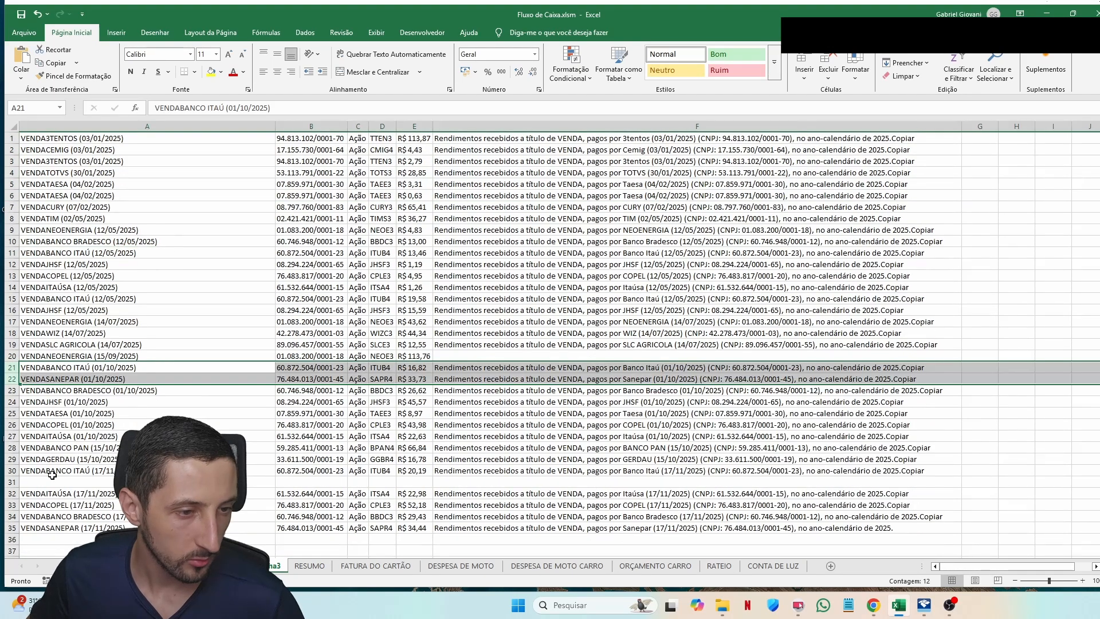
{"action": "right_click", "coordinate": [5, 487]}
{"action": "left_click", "coordinate": [38, 420]}
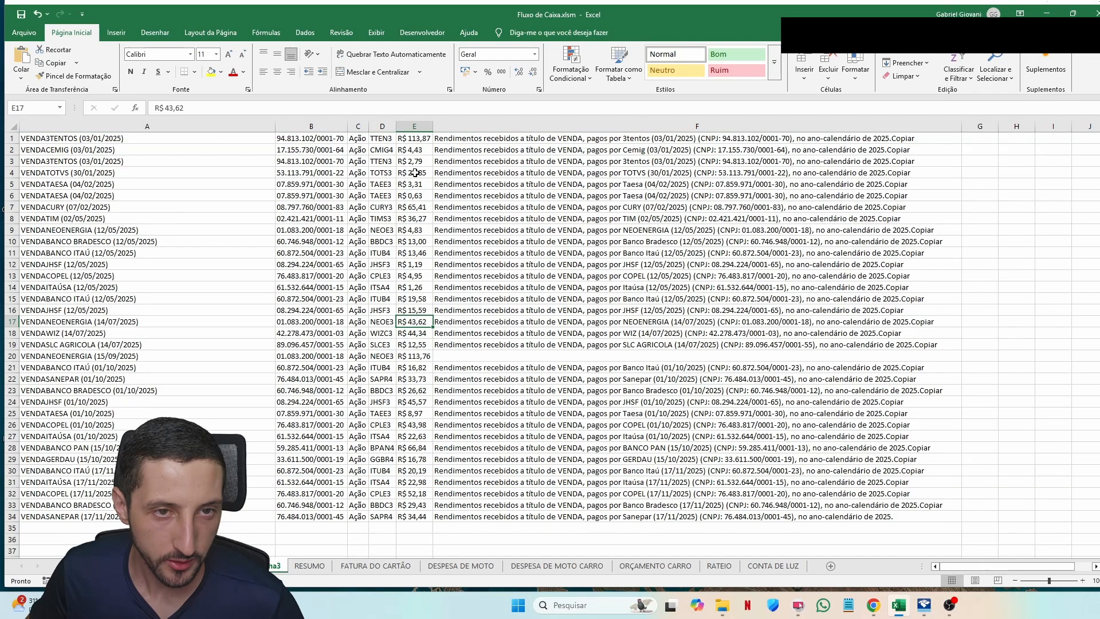
Step: Remove the R$ prefix from the column E amounts with Find and Replace
{"action": "left_click", "coordinate": [416, 139]}
{"action": "left_click_drag", "start_coordinate": [417, 139], "coordinate": [424, 299]}
{"action": "left_click", "coordinate": [420, 235]}
{"action": "left_click", "coordinate": [418, 127]}
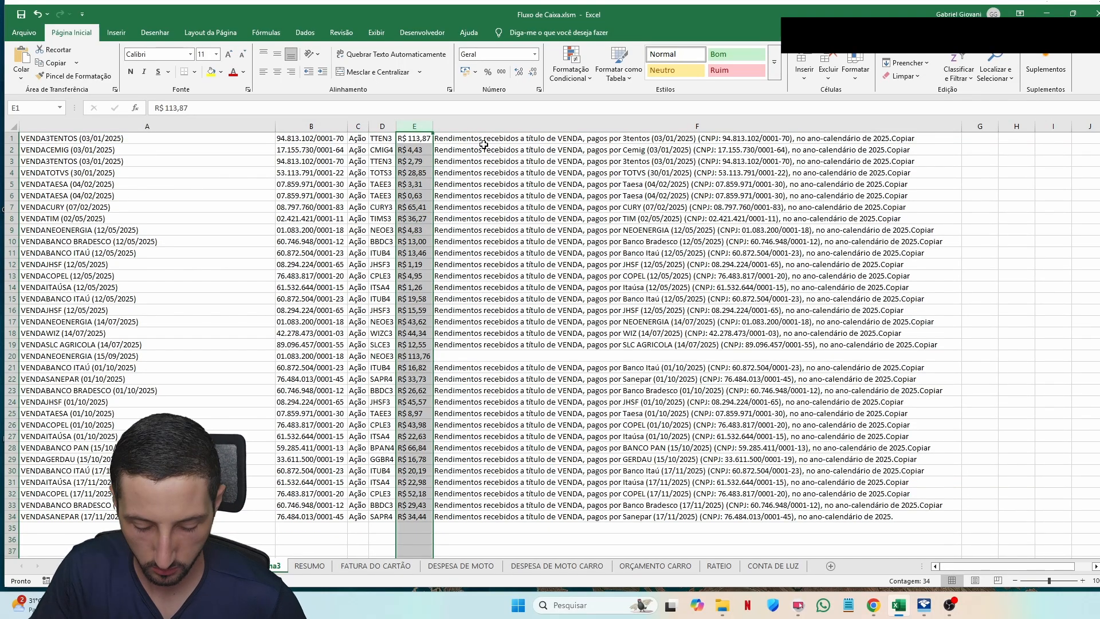
{"action": "key", "text": "ctrl+f"}
{"action": "type", "text": "R"}
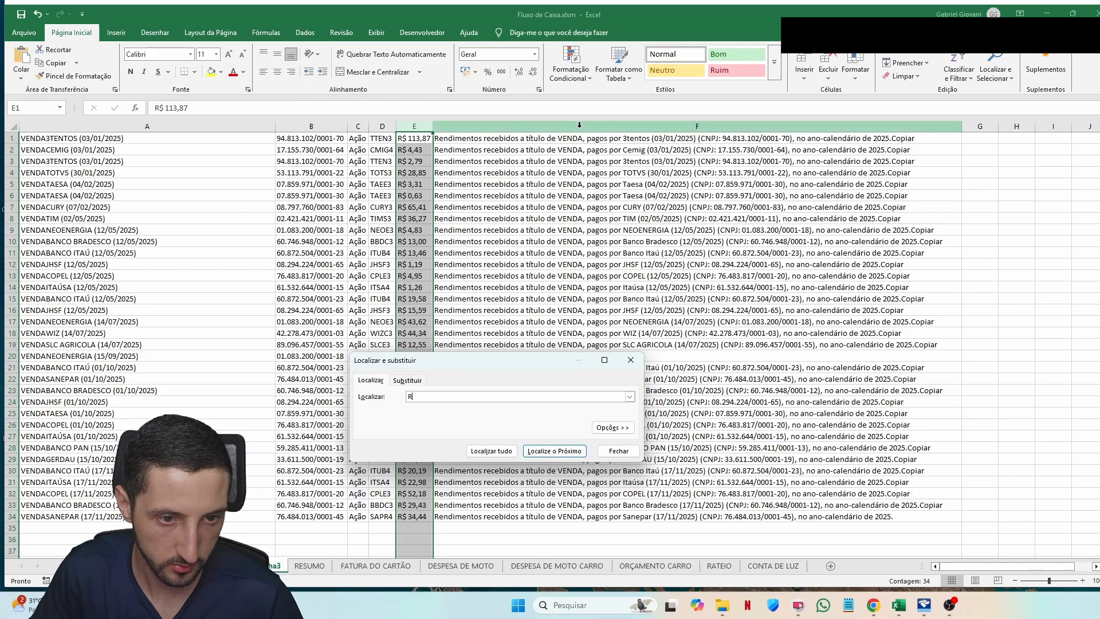
{"action": "type", "text": "$"}
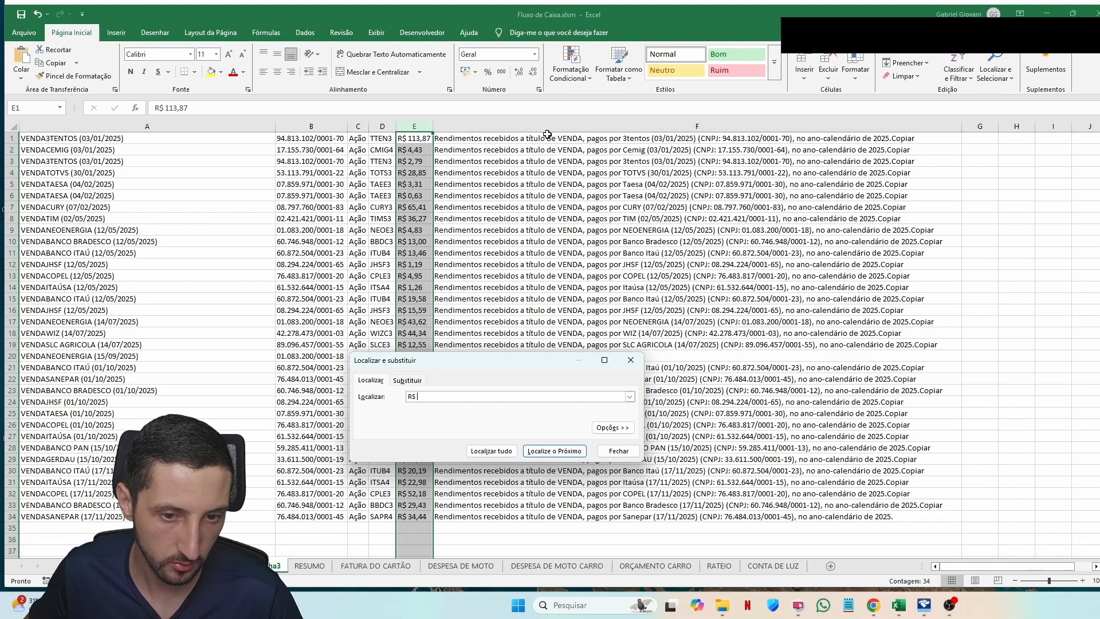
{"action": "left_click", "coordinate": [408, 381]}
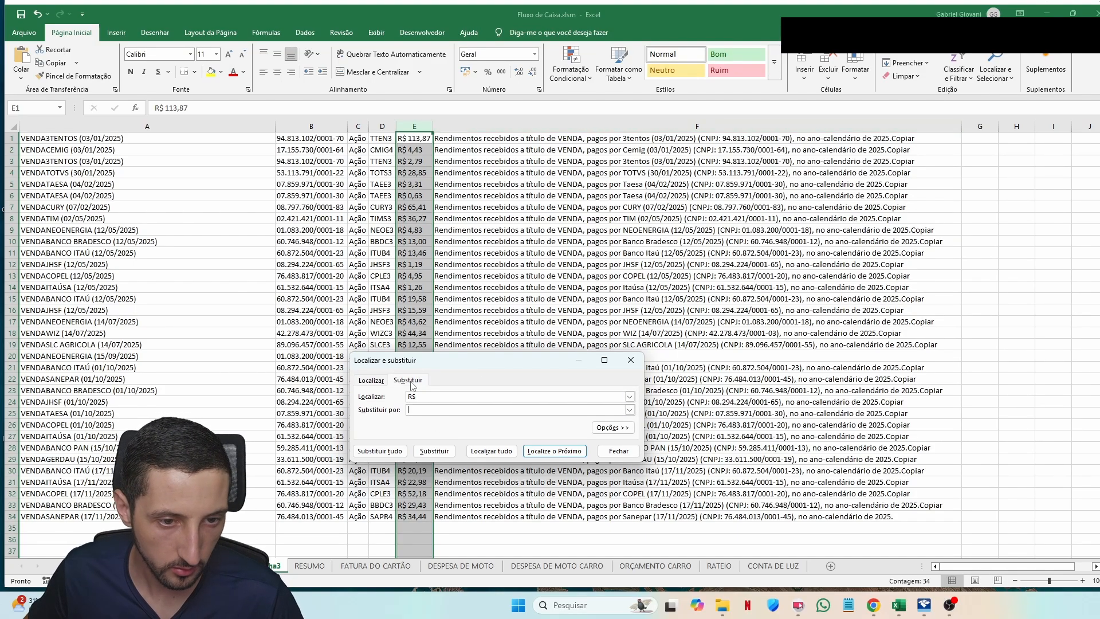
{"action": "left_click", "coordinate": [400, 452]}
{"action": "left_click", "coordinate": [564, 463]}
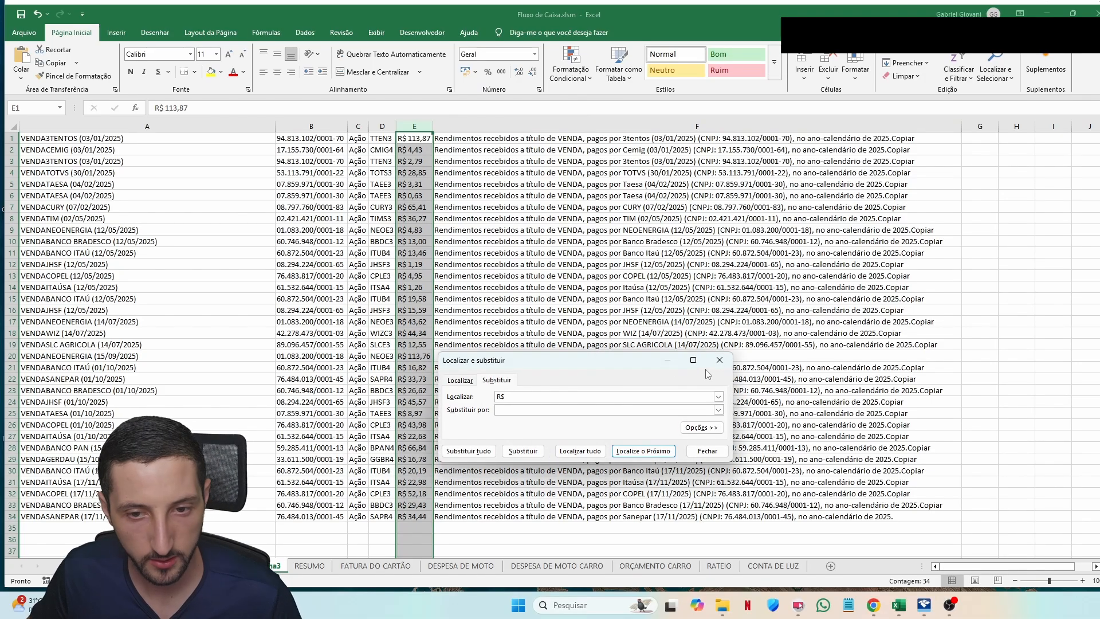
{"action": "left_click", "coordinate": [719, 360]}
Step: Insert column F, starting with 113,87 in F1, and fill the extracted values down to row 34
{"action": "right_click", "coordinate": [458, 126]}
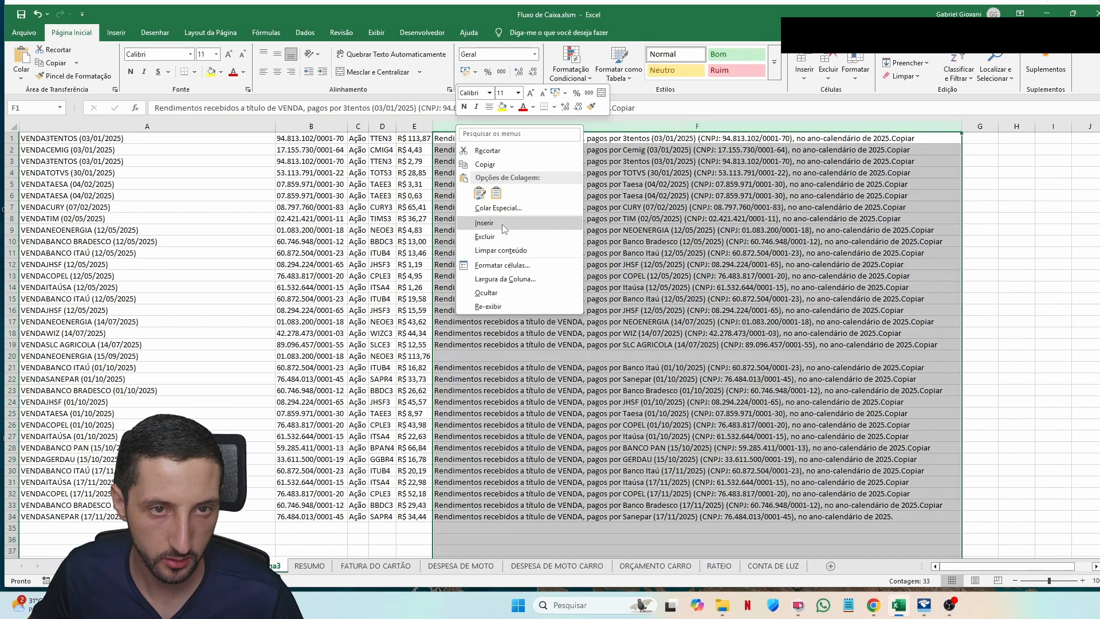
{"action": "left_click", "coordinate": [503, 224]}
{"action": "left_click", "coordinate": [482, 185]}
{"action": "left_click", "coordinate": [459, 149]}
{"action": "type", "text": "113,87"}
{"action": "key", "text": "Return"}
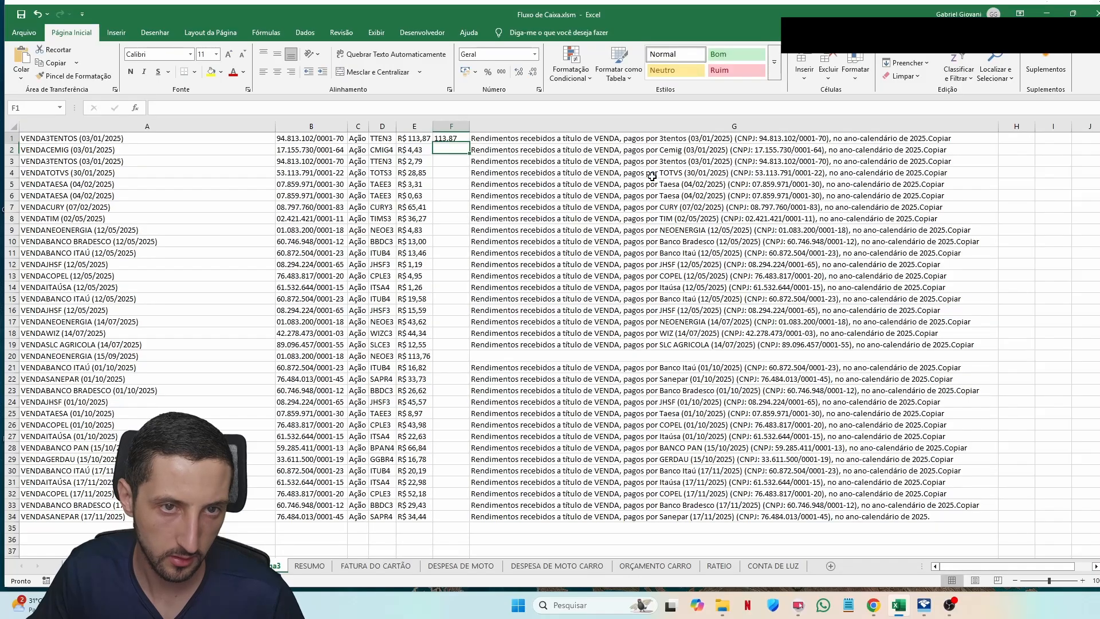
{"action": "double_click", "coordinate": [469, 143]}
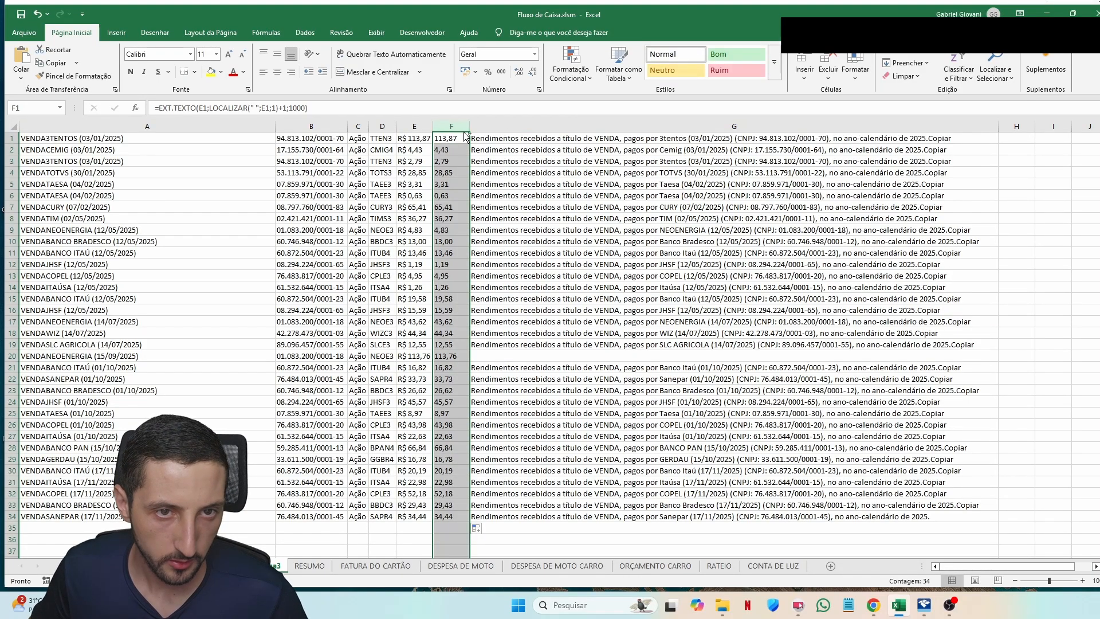
Step: Convert F1:F34 to numbers and give them the R$ currency format
{"action": "left_click", "coordinate": [481, 126]}
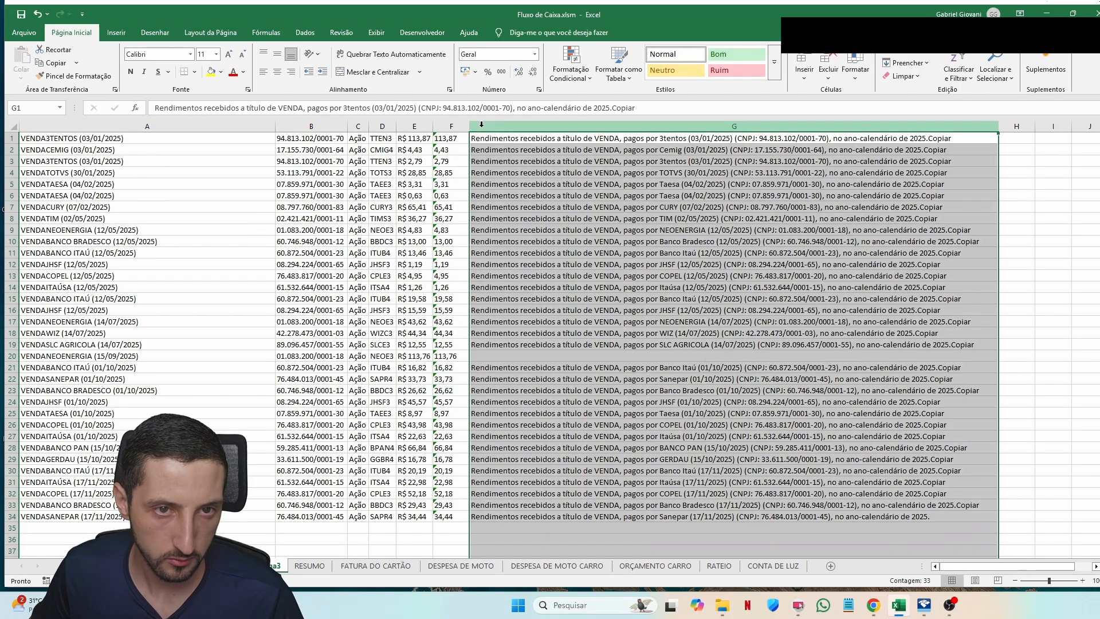
{"action": "right_click", "coordinate": [481, 125]}
{"action": "key", "text": "Escape"}
{"action": "key", "text": "Left"}
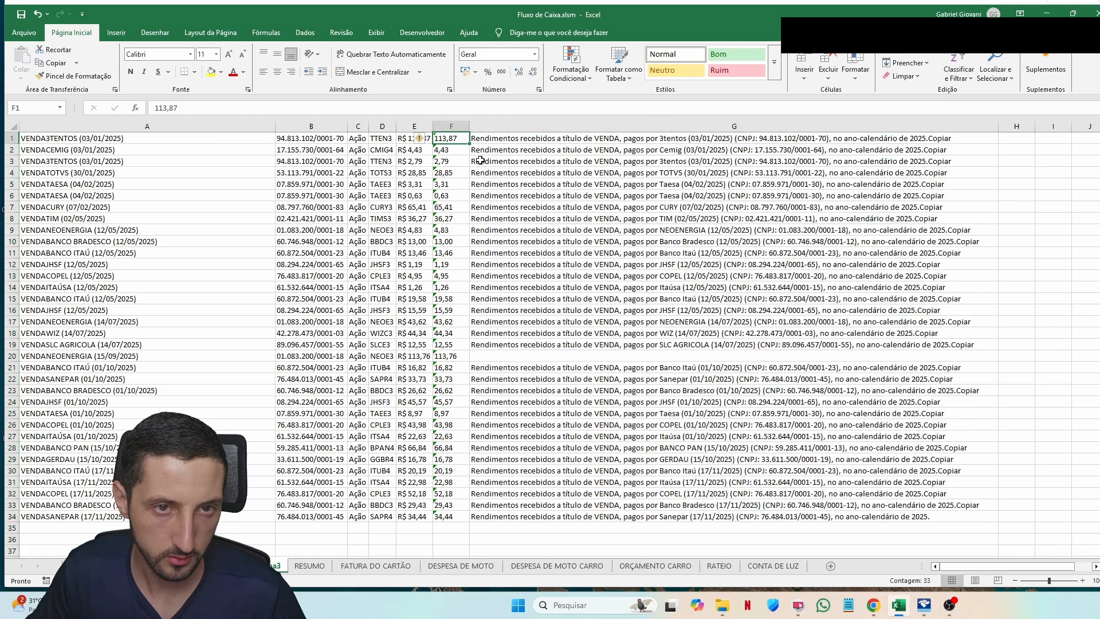
{"action": "key", "text": "ctrl+shift+Down"}
{"action": "left_click", "coordinate": [423, 139]}
{"action": "left_click", "coordinate": [445, 170]}
{"action": "left_click", "coordinate": [465, 71]}
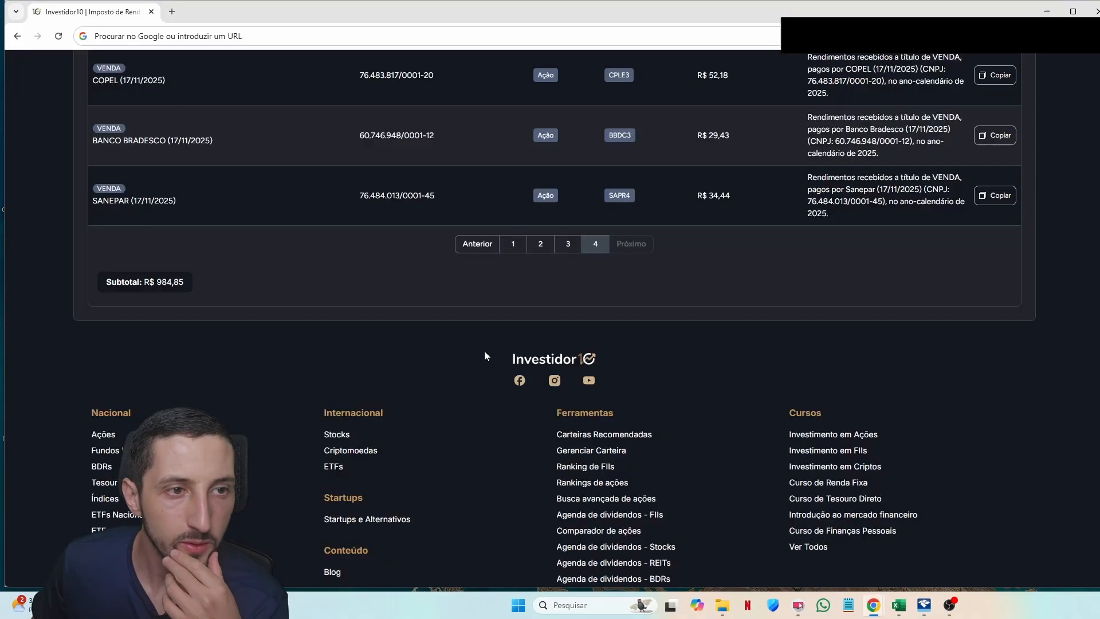
Step: Switch the Investidor10 report to the Resumo overview
{"action": "scroll", "coordinate": [481, 354], "scroll_direction": "up", "scroll_amount": 15}
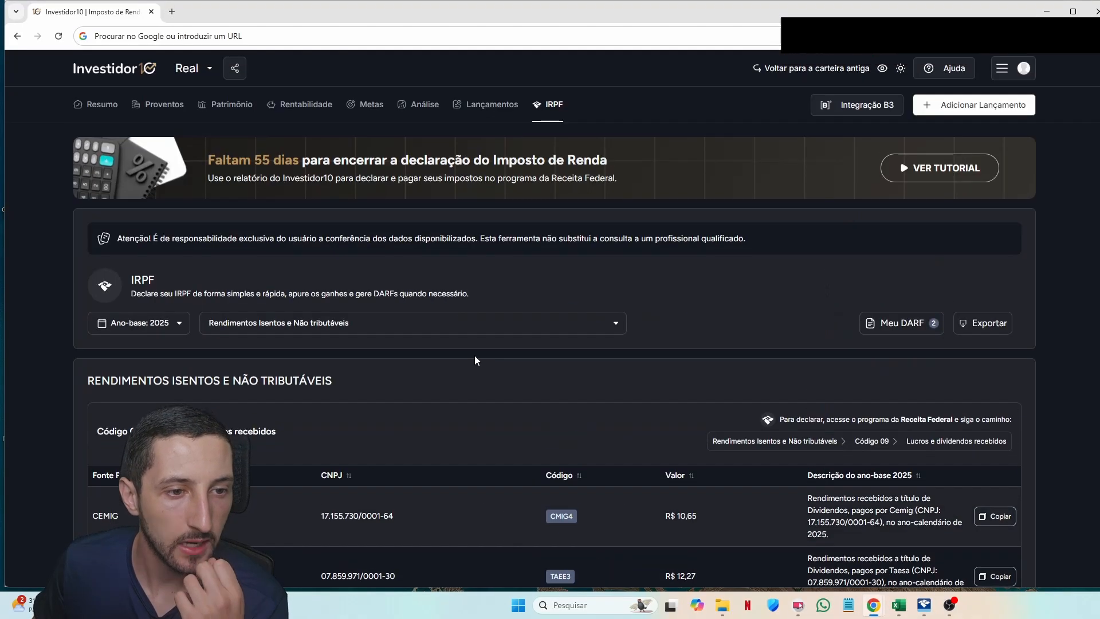
{"action": "left_click", "coordinate": [344, 325]}
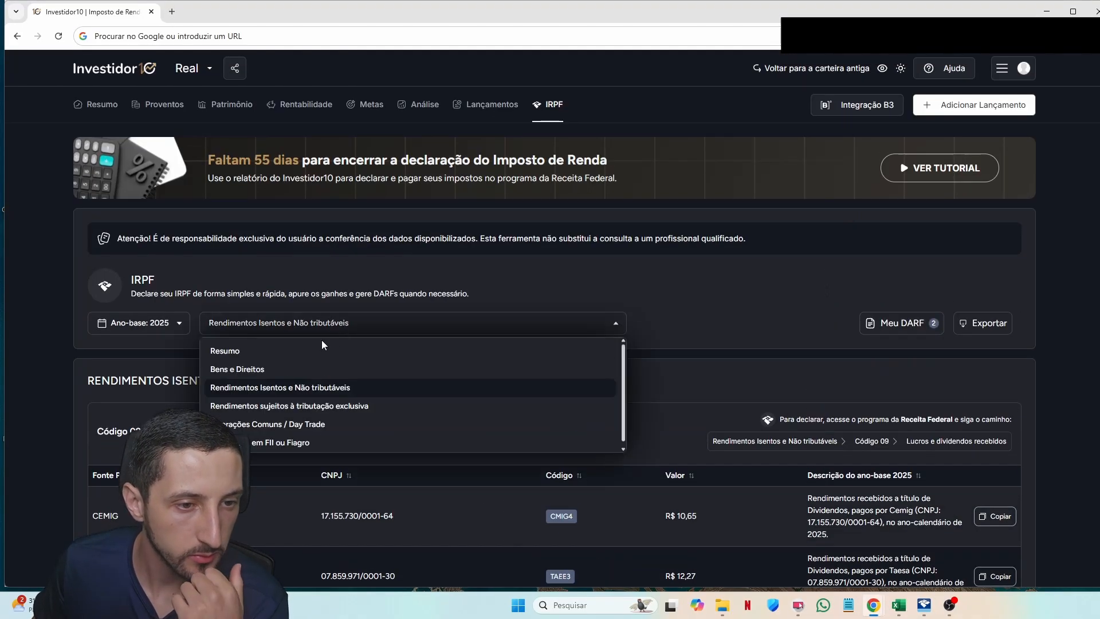
{"action": "left_click", "coordinate": [304, 349]}
{"action": "scroll", "coordinate": [322, 367], "scroll_direction": "down", "scroll_amount": 3}
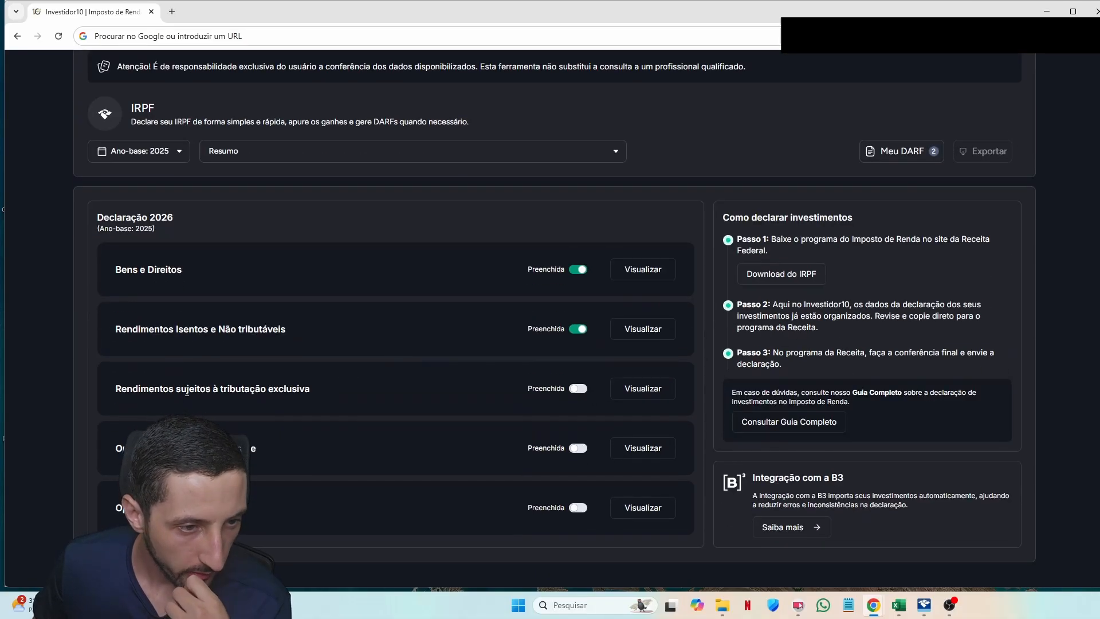
{"action": "left_click_drag", "start_coordinate": [122, 385], "coordinate": [362, 387]}
{"action": "left_click", "coordinate": [362, 386]}
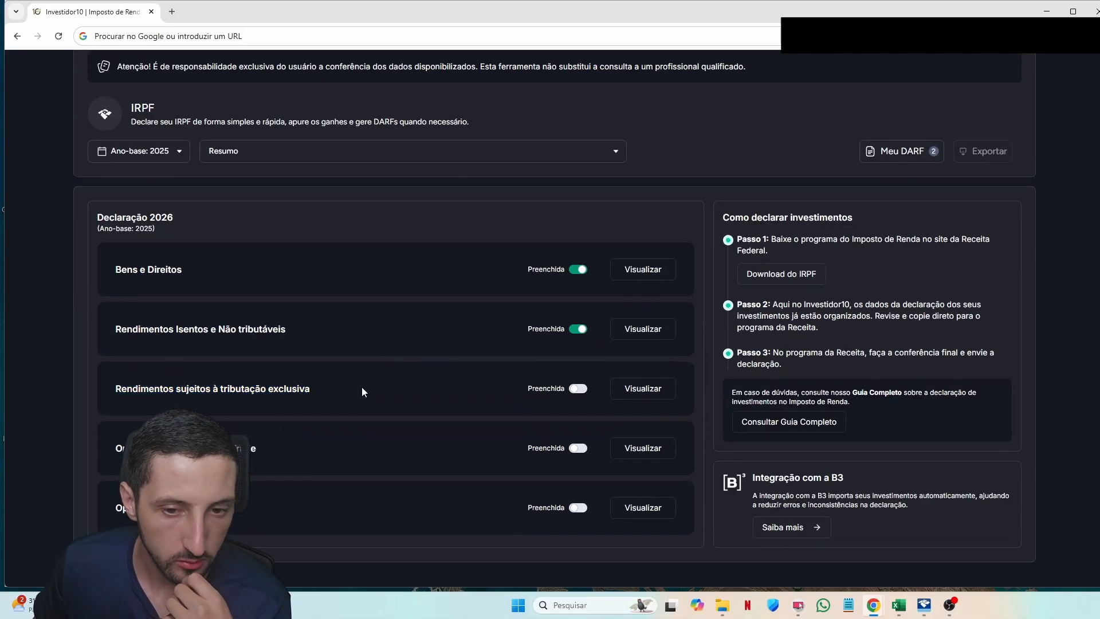
Step: View the Rendimentos sujeitos à tributação exclusiva section and review its Juros sobre capital próprio table
{"action": "left_click", "coordinate": [645, 391]}
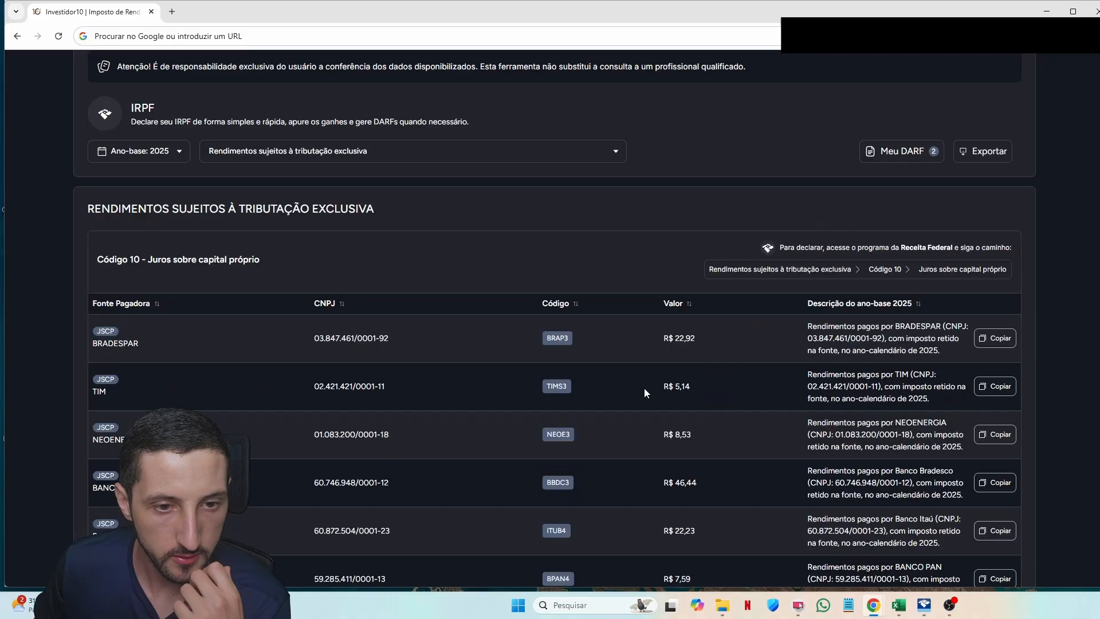
{"action": "left_click_drag", "start_coordinate": [278, 262], "coordinate": [155, 259]}
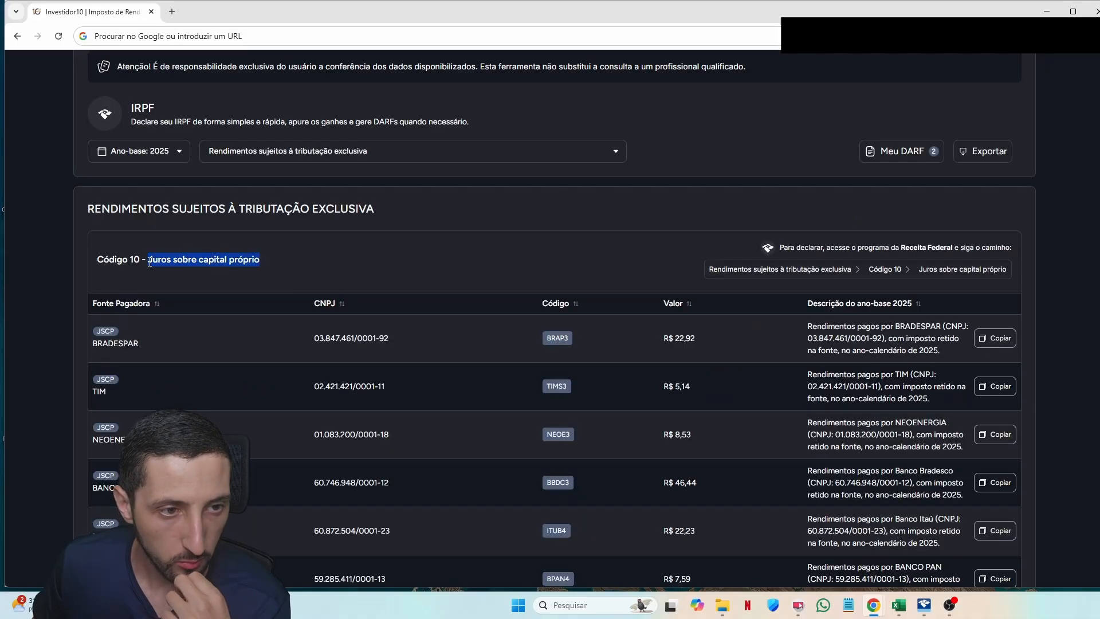
{"action": "left_click", "coordinate": [202, 271]}
{"action": "scroll", "coordinate": [250, 281], "scroll_direction": "down", "scroll_amount": 6}
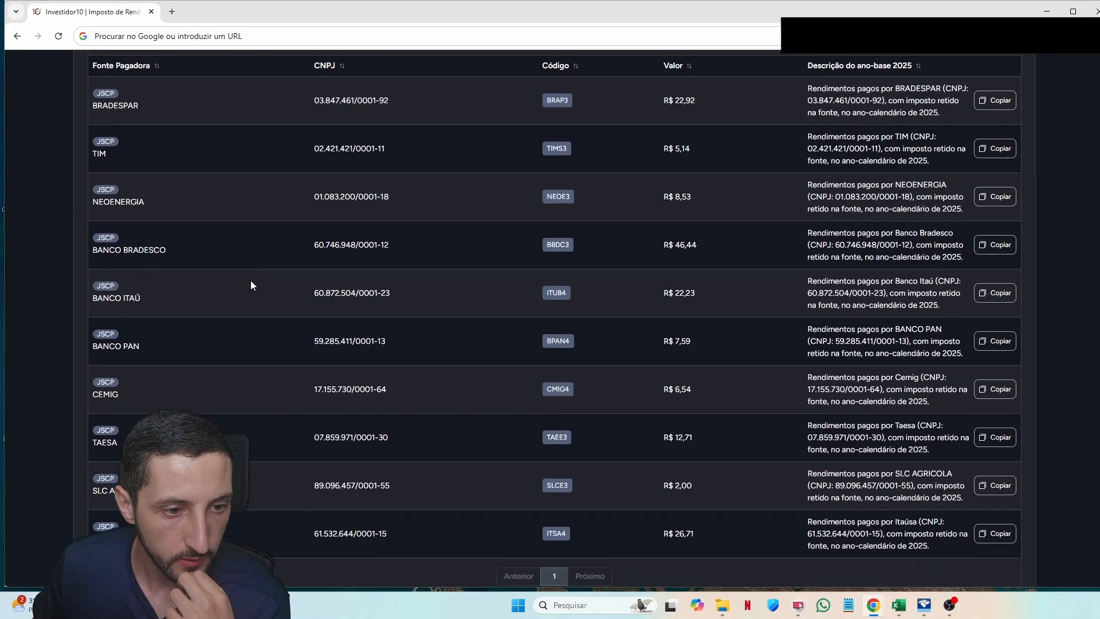
{"action": "scroll", "coordinate": [405, 352], "scroll_direction": "up", "scroll_amount": 4}
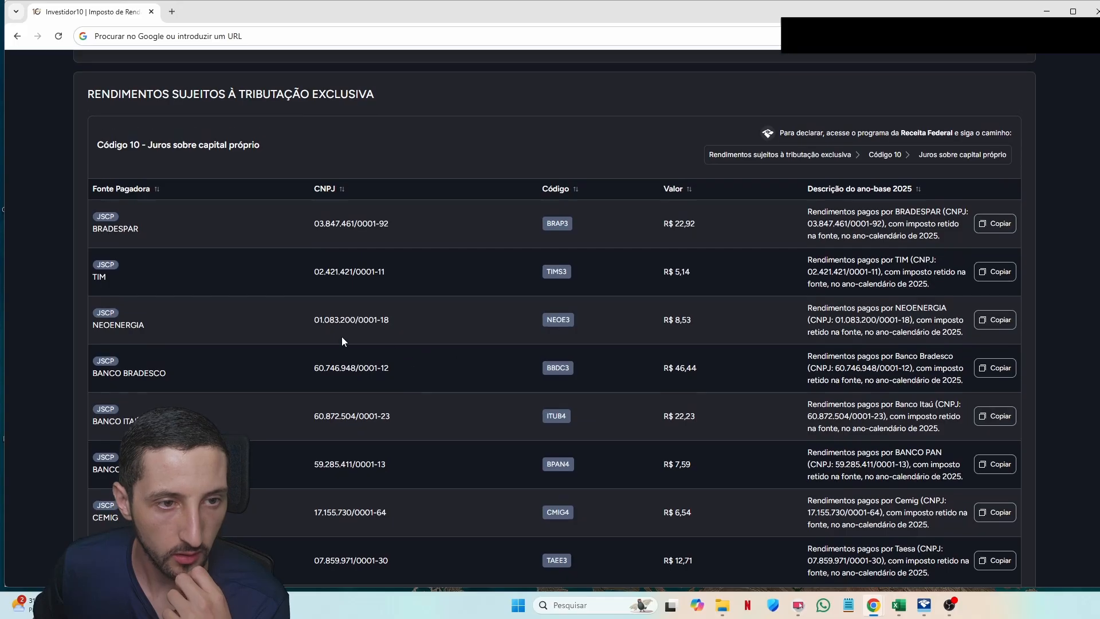
{"action": "scroll", "coordinate": [262, 322], "scroll_direction": "down", "scroll_amount": 3}
Step: Add a code 10 entry for BRADESPAR S.A. worth 22,92, pasting its CNPJ from Investidor10
{"action": "key", "text": "alt+Tab"}
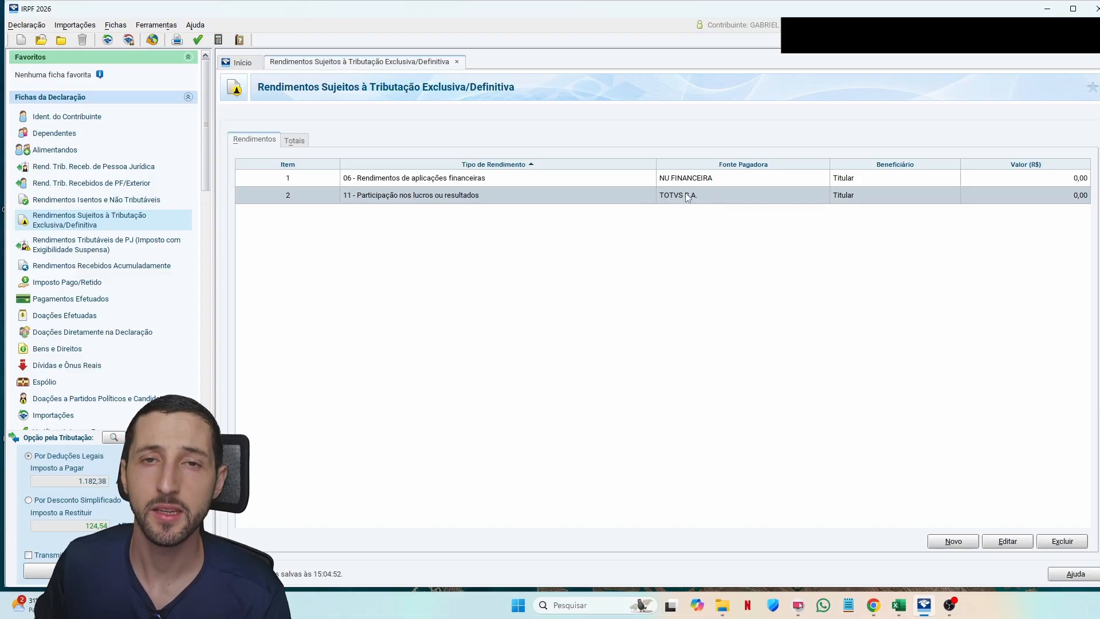
{"action": "key", "text": "alt+Tab"}
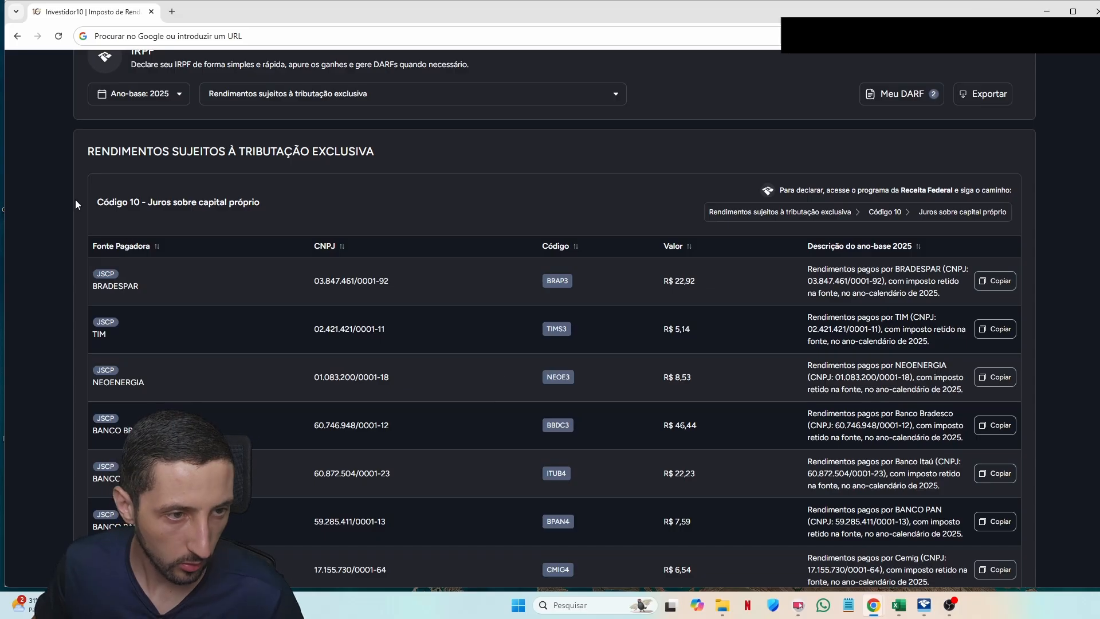
{"action": "triple_click", "coordinate": [373, 281]}
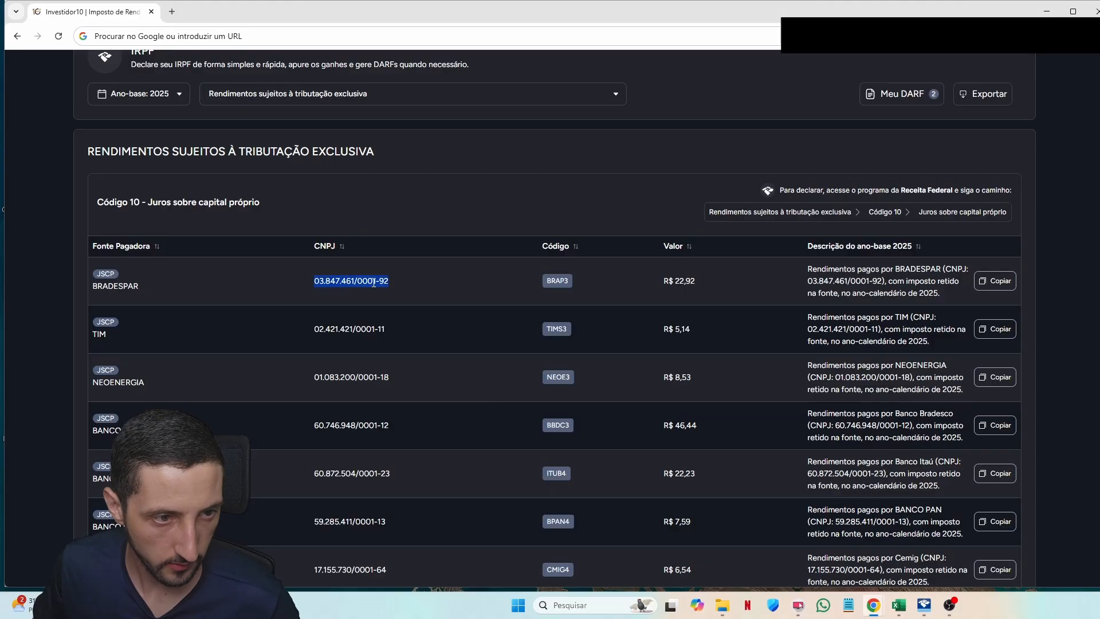
{"action": "key", "text": "alt+Tab"}
{"action": "type", "text": "10"}
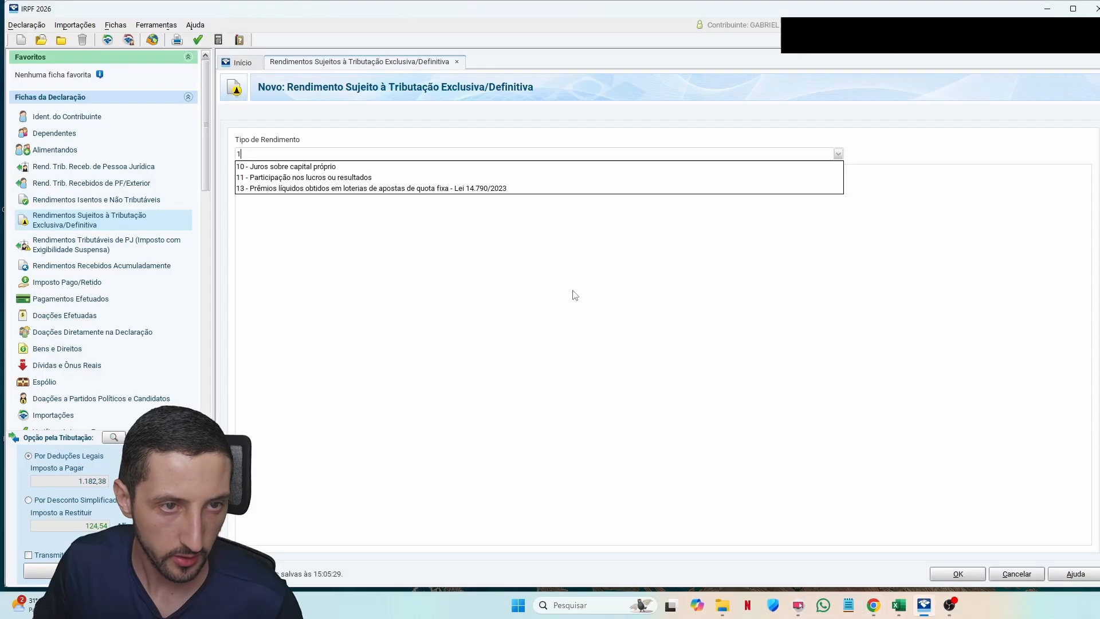
{"action": "left_click", "coordinate": [308, 267]}
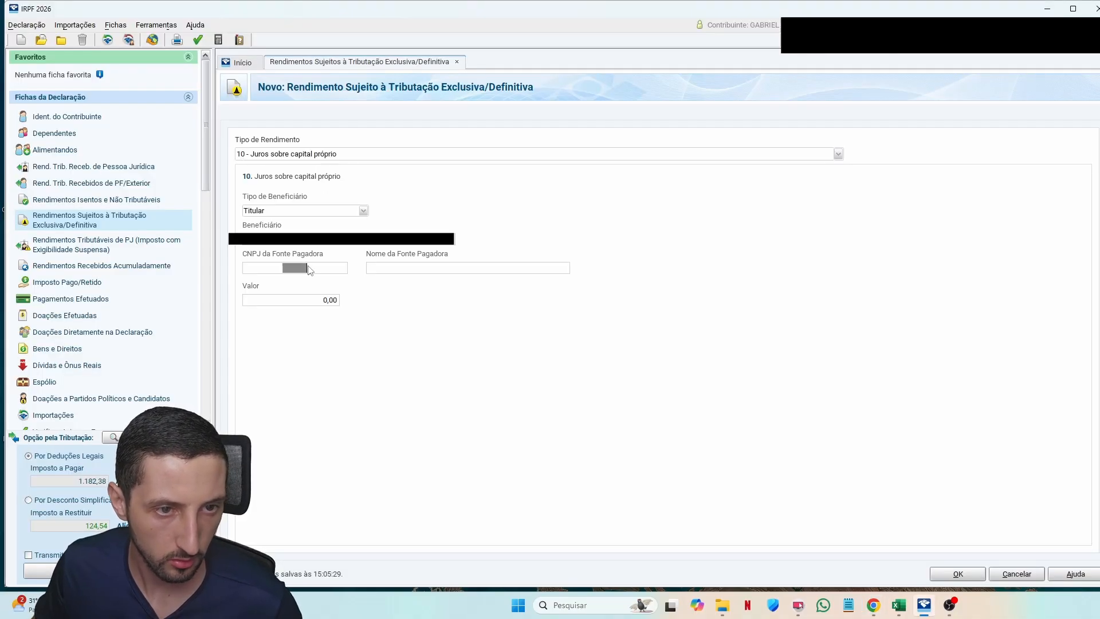
{"action": "key", "text": "ctrl+v"}
{"action": "key", "text": "Tab"}
{"action": "key", "text": "Tab"}
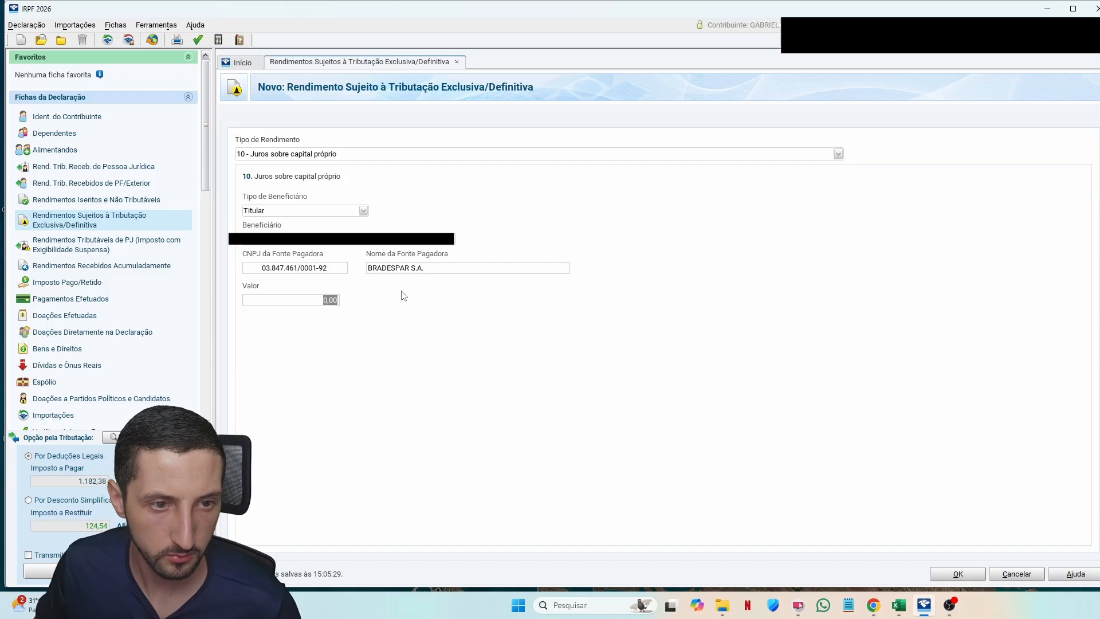
{"action": "key", "text": "Return"}
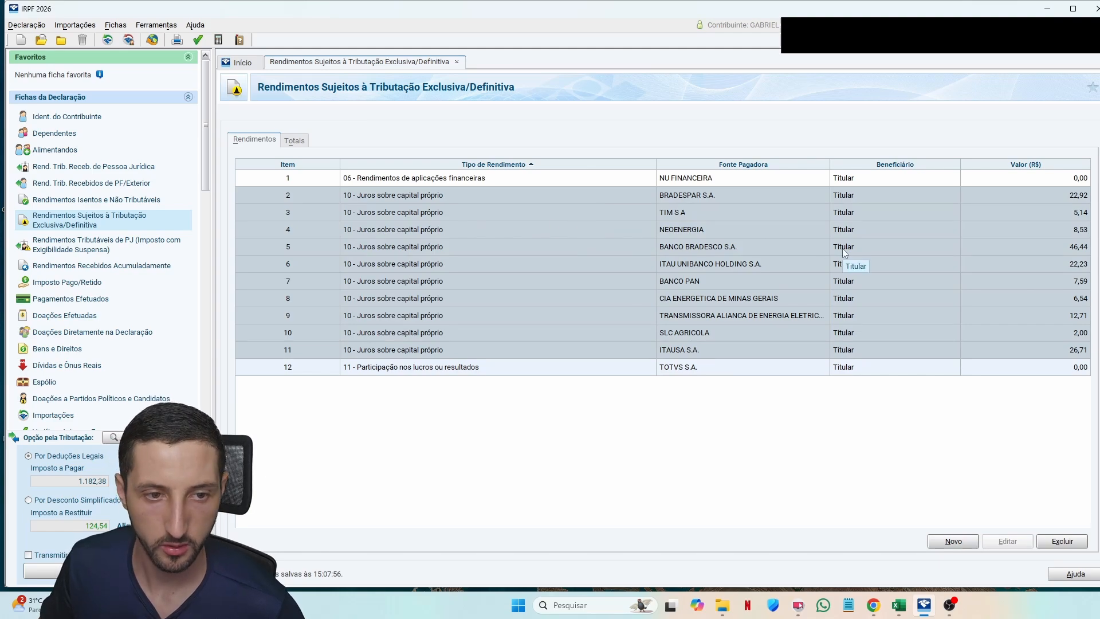
Step: Show the Operações Comuns / Day Trade section and browse both pages of months
{"action": "key", "text": "alt+Tab"}
{"action": "scroll", "coordinate": [410, 347], "scroll_direction": "down", "scroll_amount": 3}
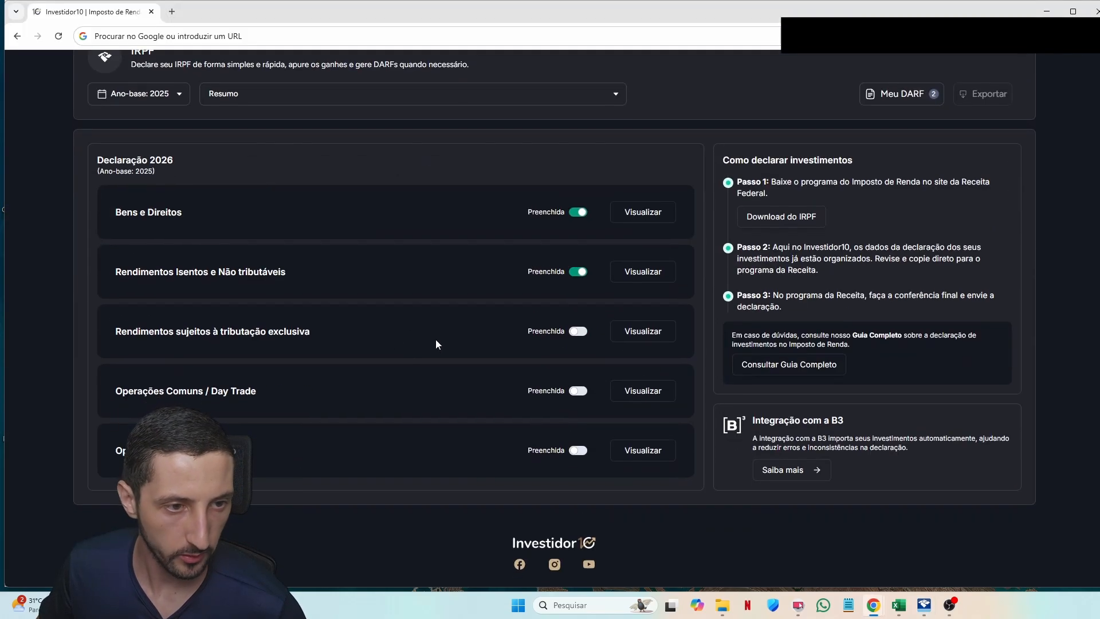
{"action": "triple_click", "coordinate": [194, 335]}
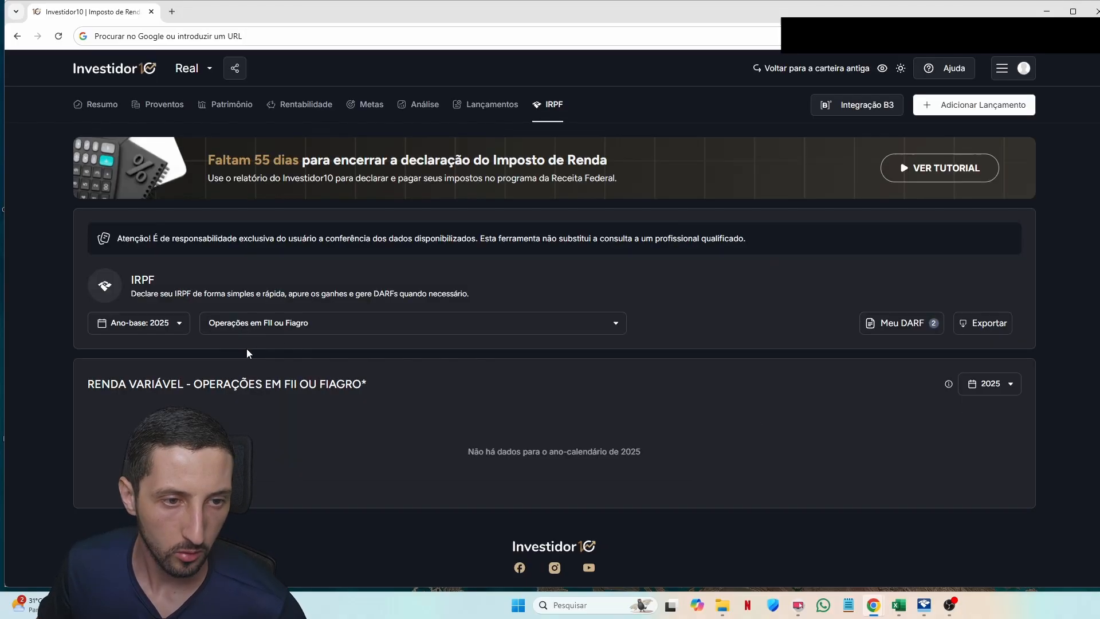
{"action": "scroll", "coordinate": [272, 286], "scroll_direction": "down", "scroll_amount": 1}
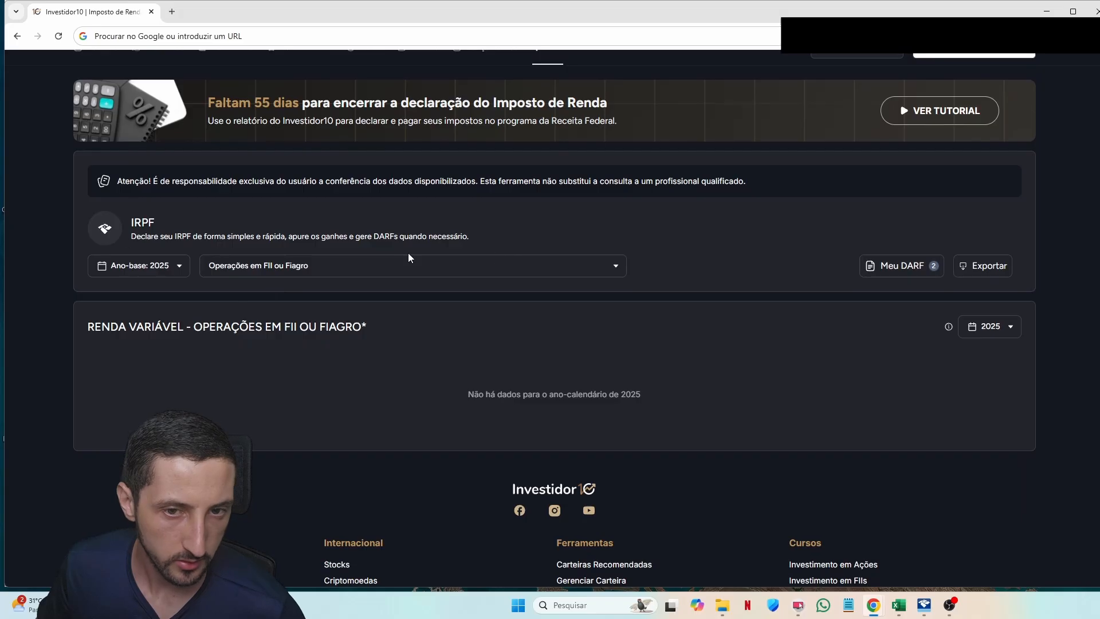
{"action": "left_click", "coordinate": [523, 264]}
{"action": "left_click", "coordinate": [321, 359]}
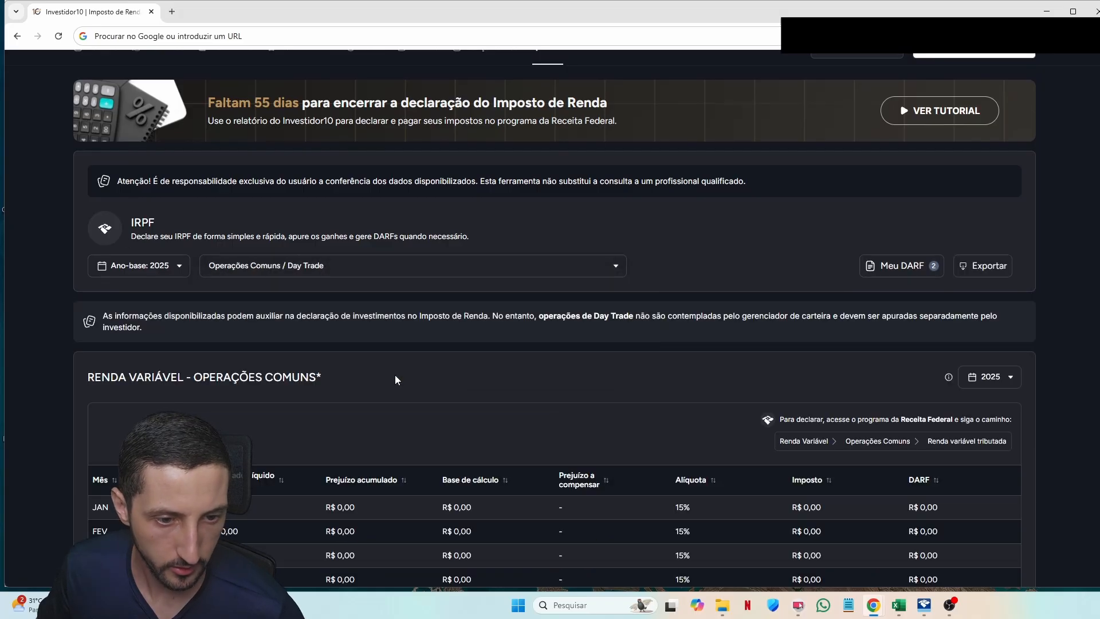
{"action": "scroll", "coordinate": [395, 376], "scroll_direction": "down", "scroll_amount": 5}
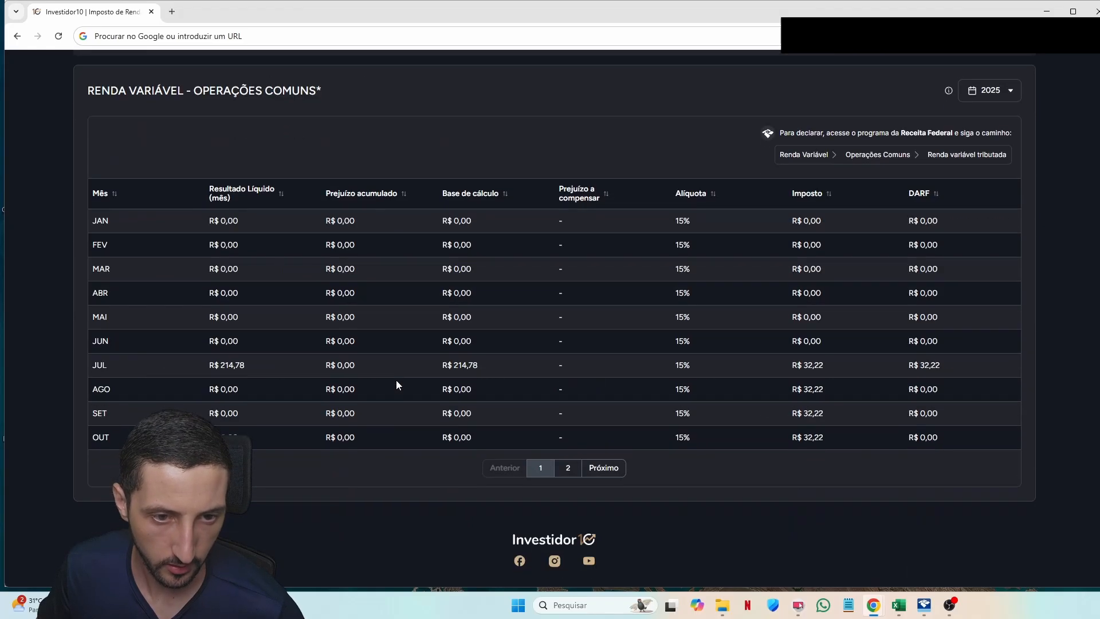
{"action": "left_click", "coordinate": [567, 467]}
{"action": "scroll", "coordinate": [548, 432], "scroll_direction": "up", "scroll_amount": 2}
{"action": "left_click", "coordinate": [535, 385]}
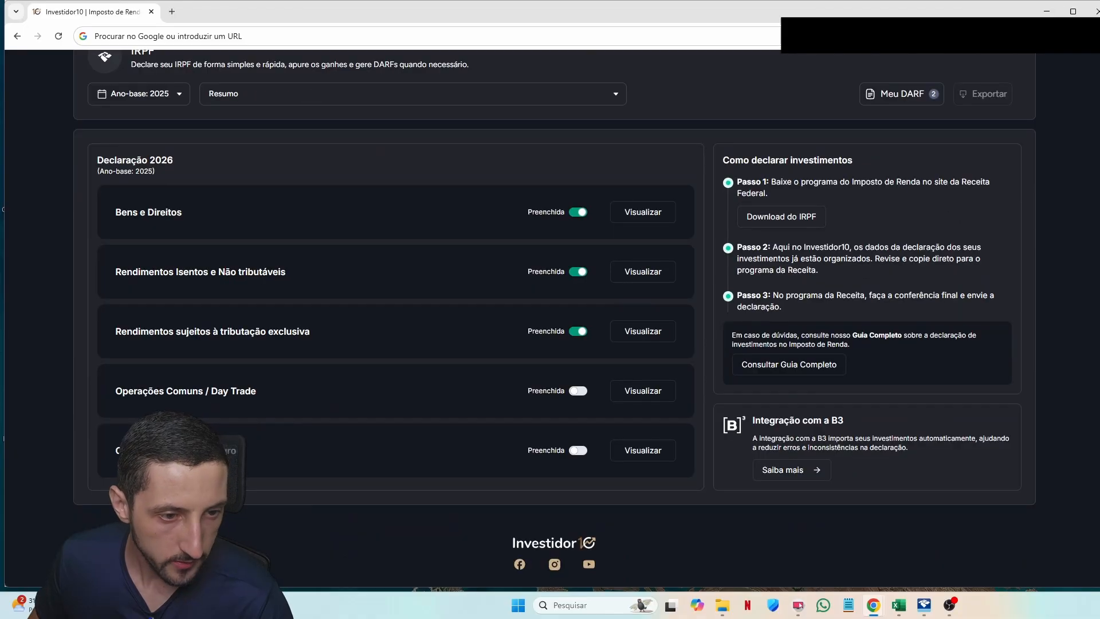
Step: Mark the FII/Fiagro section as filled and review July's R$ 32,22 DARF in Operações Comuns
{"action": "left_click_drag", "start_coordinate": [114, 450], "coordinate": [227, 450]}
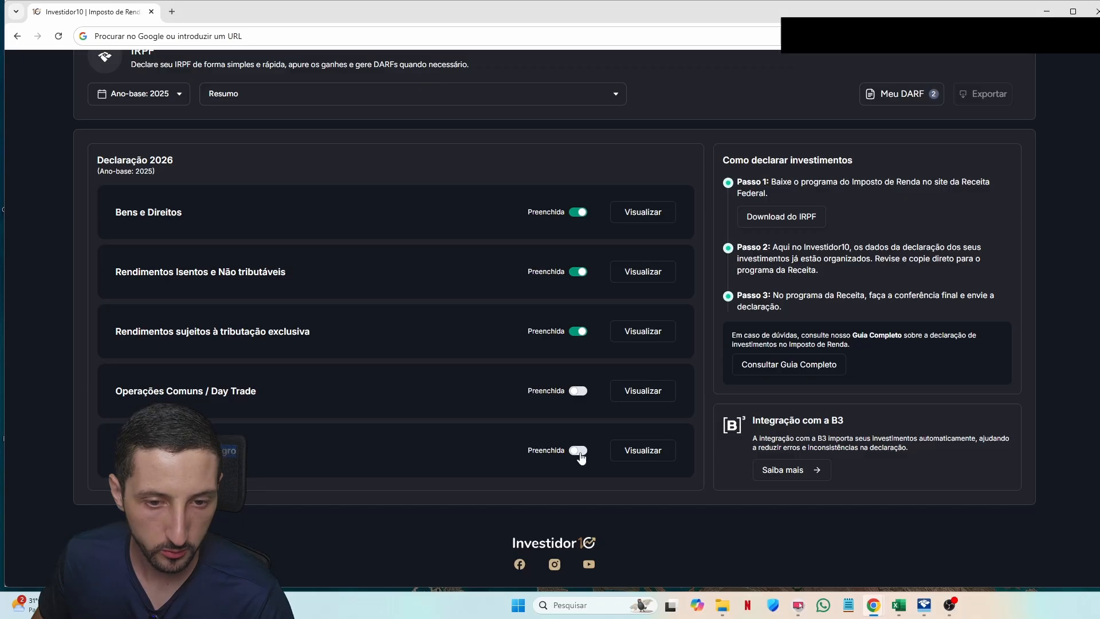
{"action": "left_click", "coordinate": [580, 452]}
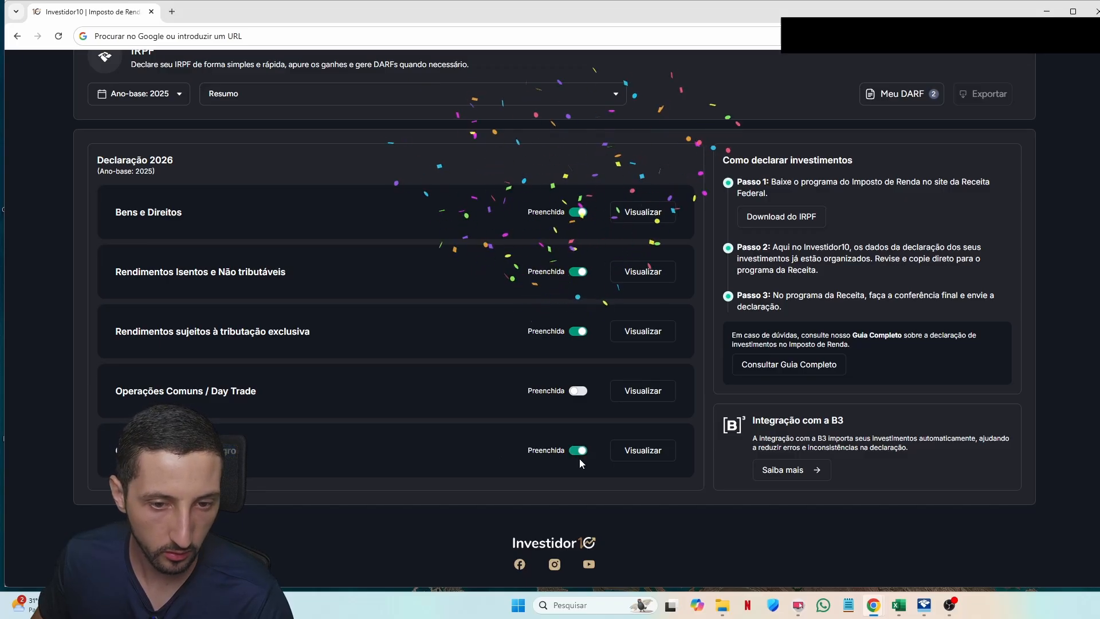
{"action": "left_click_drag", "start_coordinate": [123, 398], "coordinate": [265, 388]}
{"action": "left_click", "coordinate": [301, 390]}
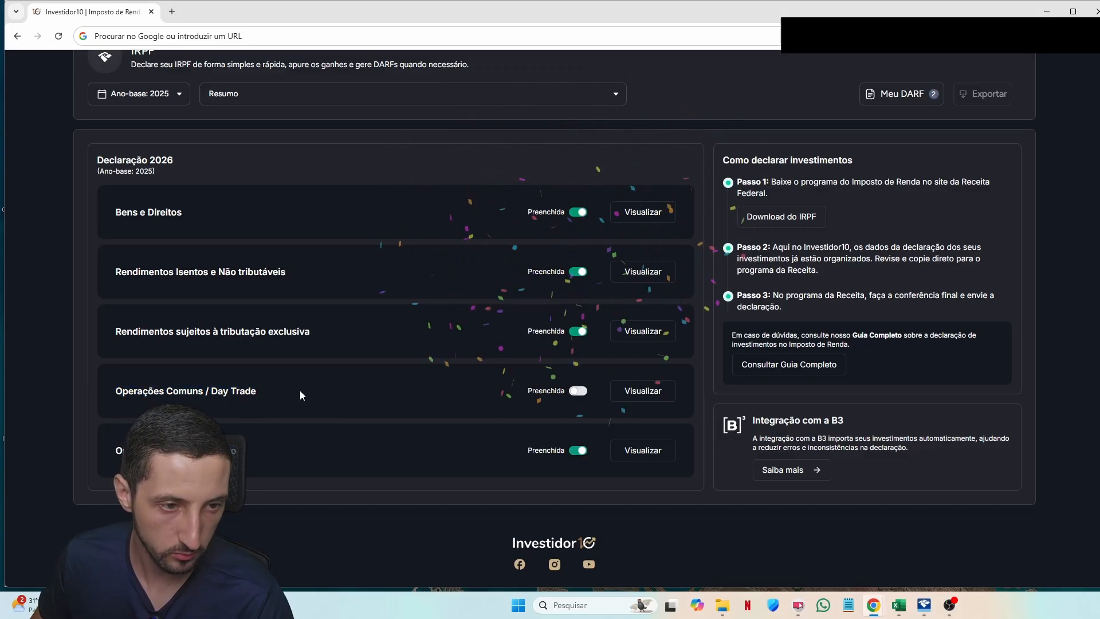
{"action": "left_click", "coordinate": [300, 391]}
{"action": "scroll", "coordinate": [280, 249], "scroll_direction": "down", "scroll_amount": 3}
{"action": "scroll", "coordinate": [281, 263], "scroll_direction": "up", "scroll_amount": 1}
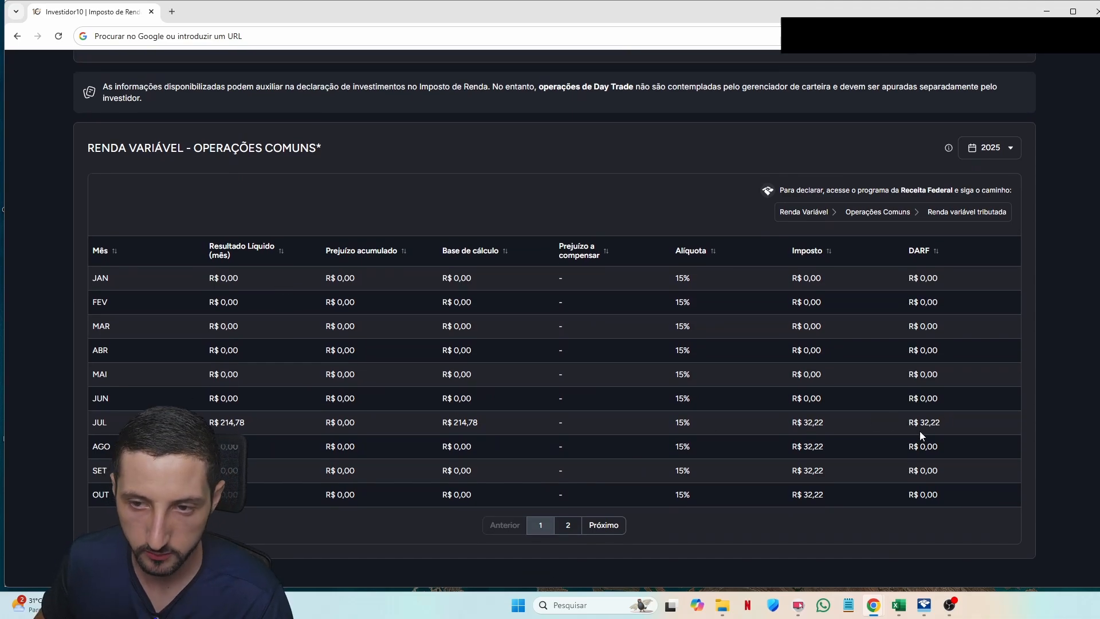
{"action": "mouse_move", "coordinate": [931, 424]}
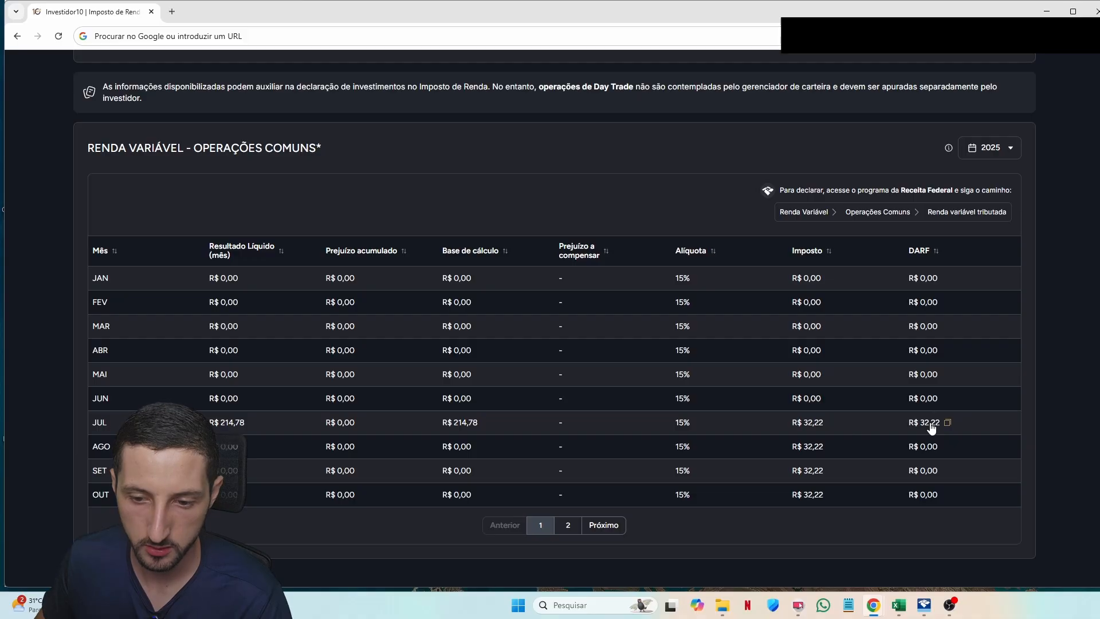
{"action": "key", "text": "alt+Tab"}
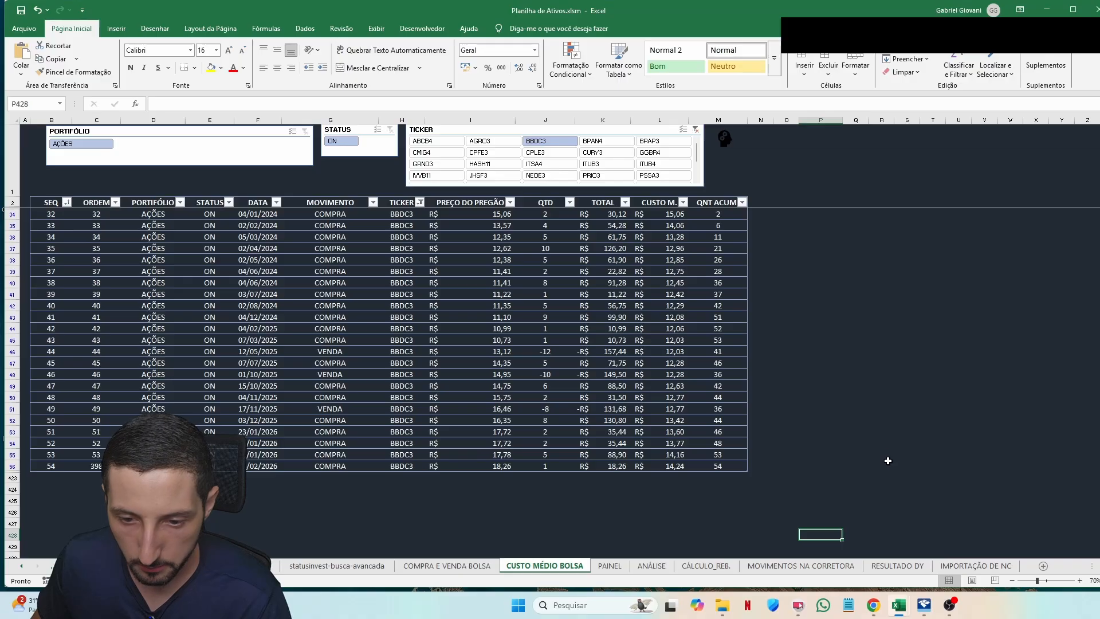
Step: On RESULTADO DY, total the HASH11 and IVVB11 L/P R$ values to check the R$ 214,84 result
{"action": "left_click", "coordinate": [897, 568]}
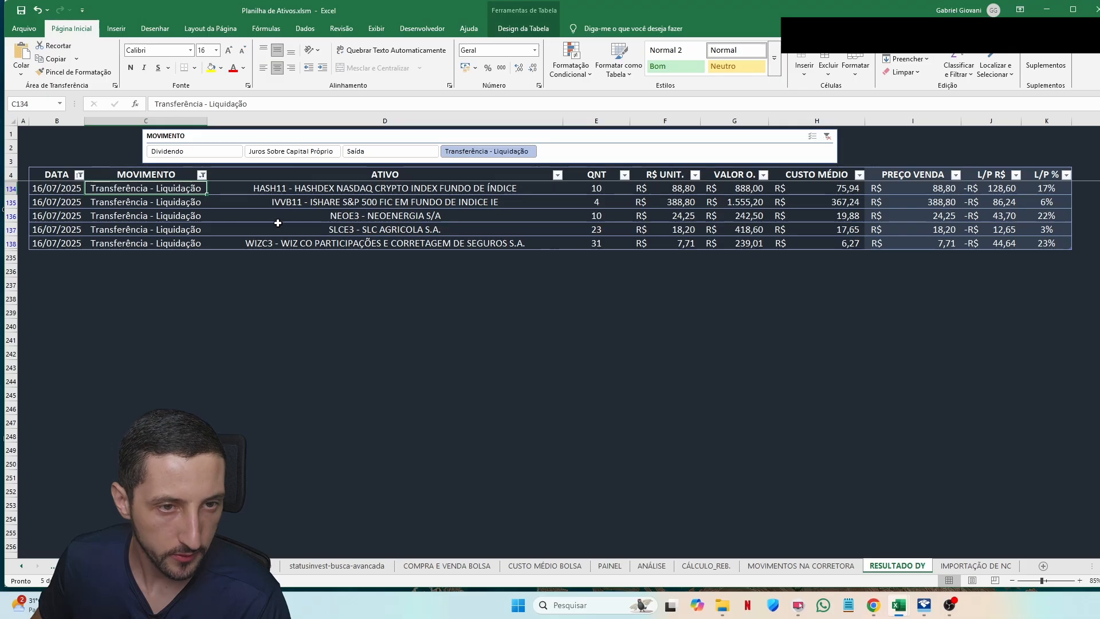
{"action": "left_click_drag", "start_coordinate": [278, 221], "coordinate": [816, 243]}
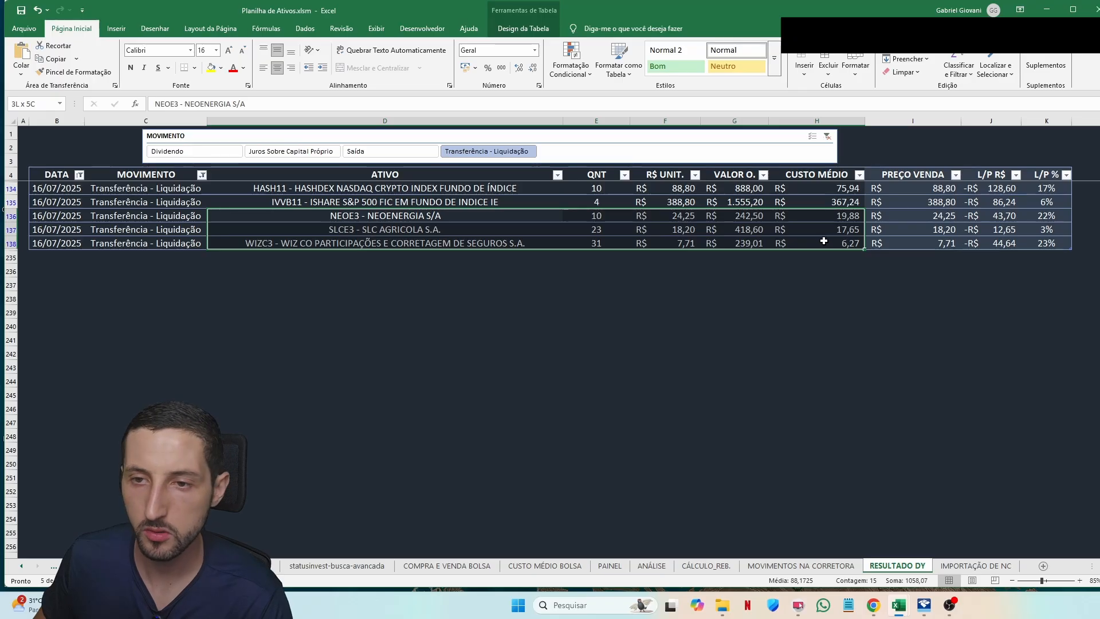
{"action": "left_click_drag", "start_coordinate": [990, 217], "coordinate": [991, 235]}
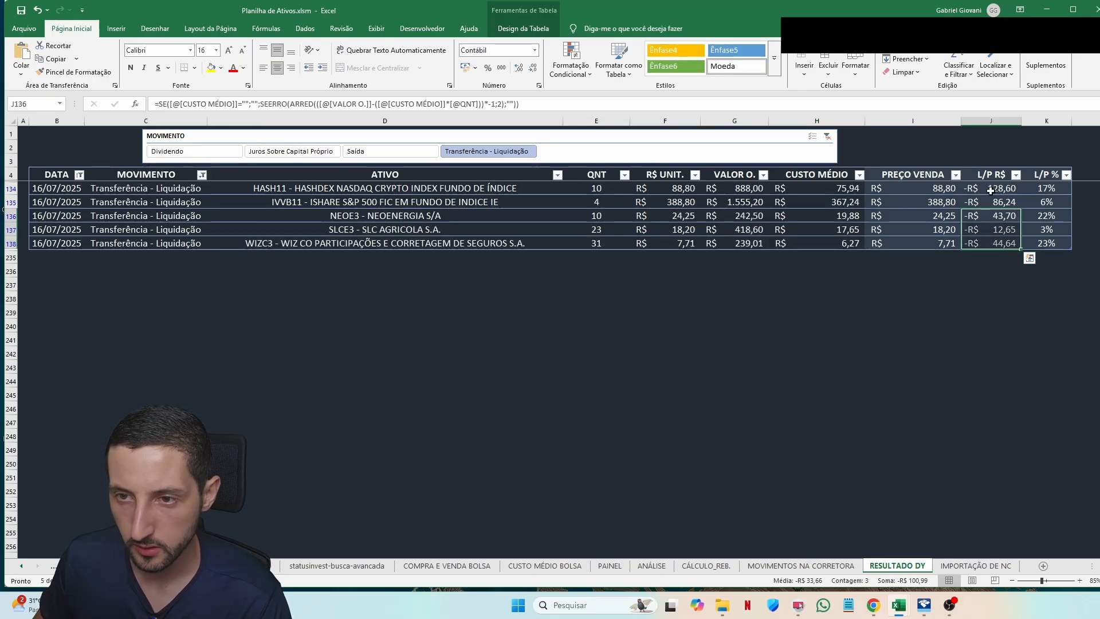
{"action": "left_click_drag", "start_coordinate": [990, 191], "coordinate": [991, 203]}
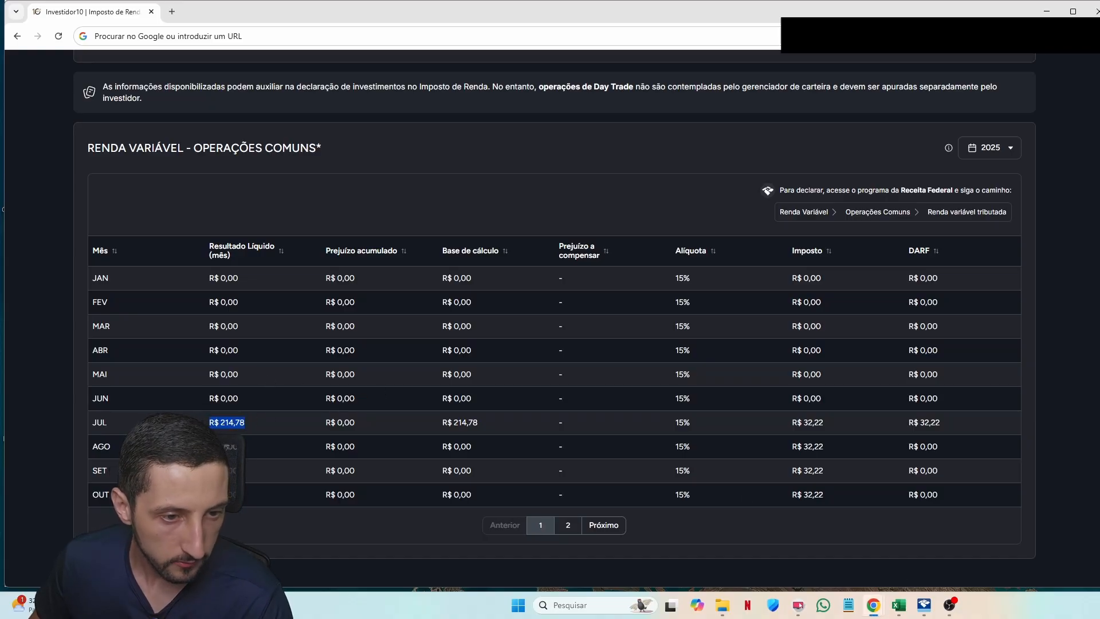
{"action": "mouse_move", "coordinate": [228, 430]}
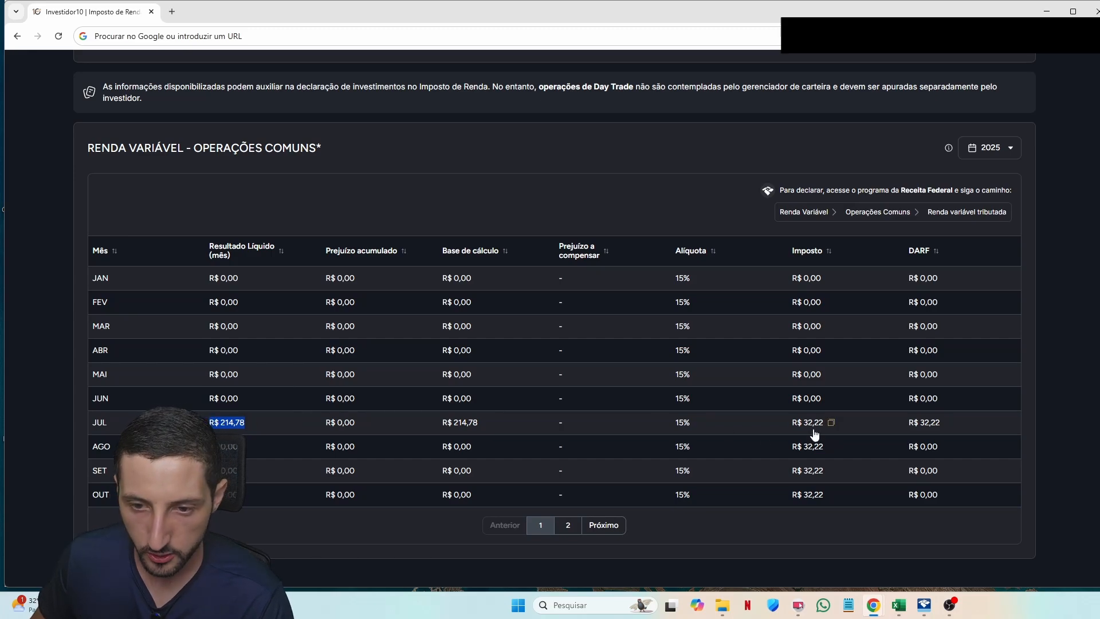
Step: Open Darf.pdf for July 2025 from the Darf\2025-07 folder
{"action": "key", "text": "alt+Tab"}
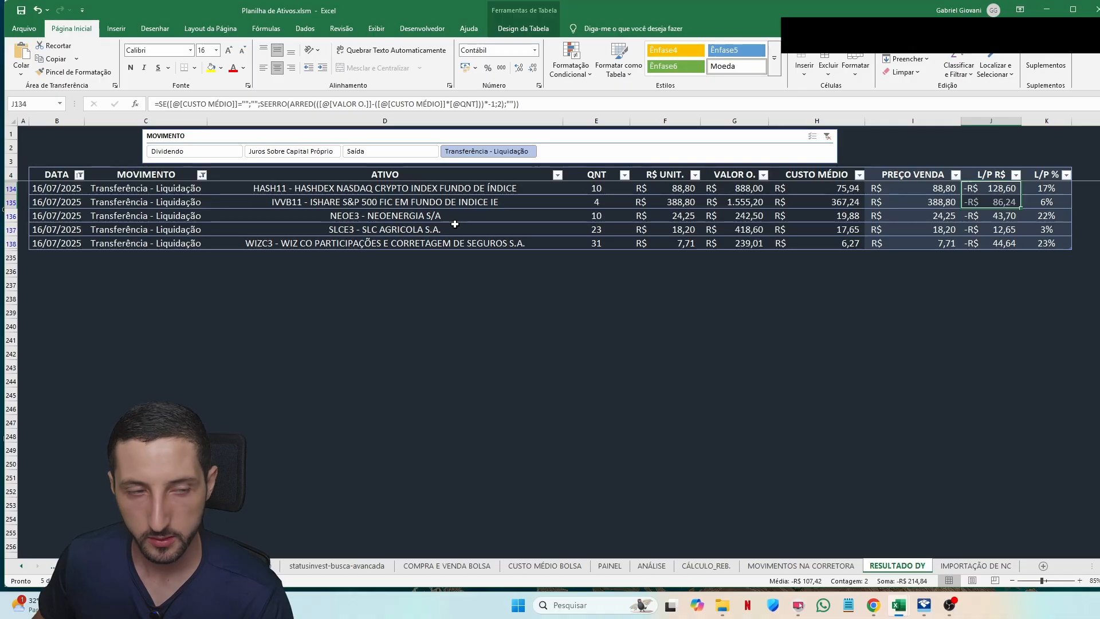
{"action": "key", "text": "alt+Tab"}
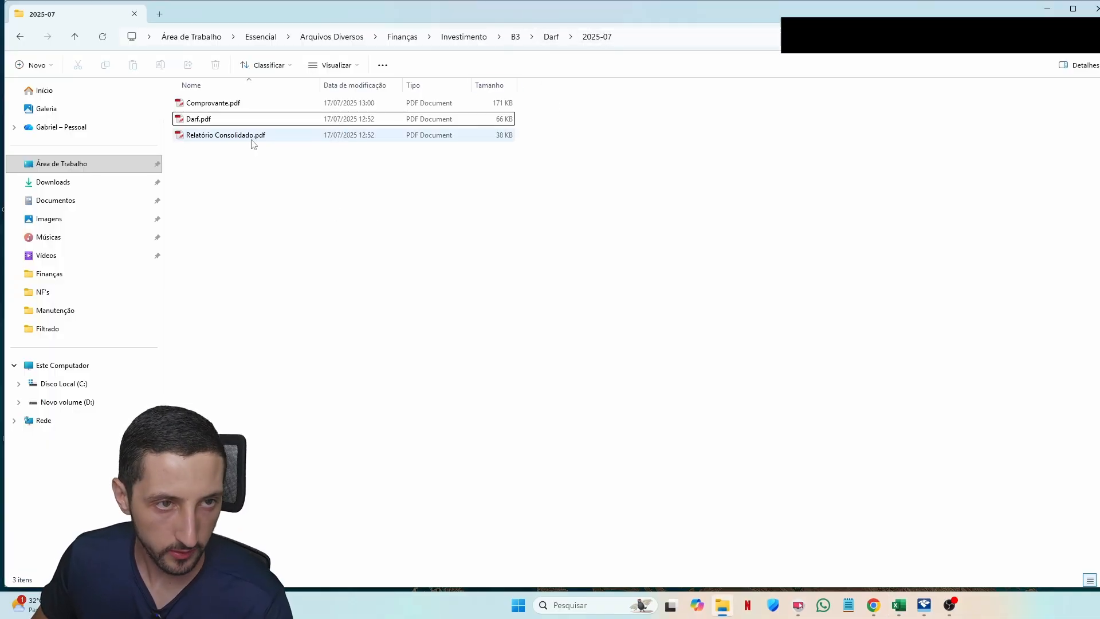
{"action": "double_click", "coordinate": [240, 119]}
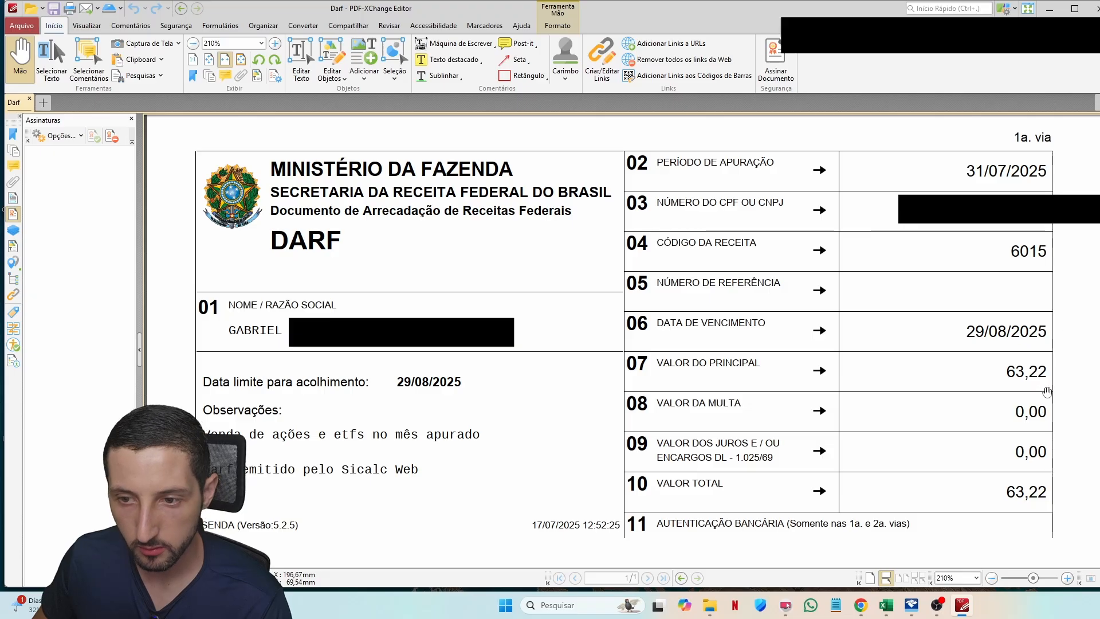
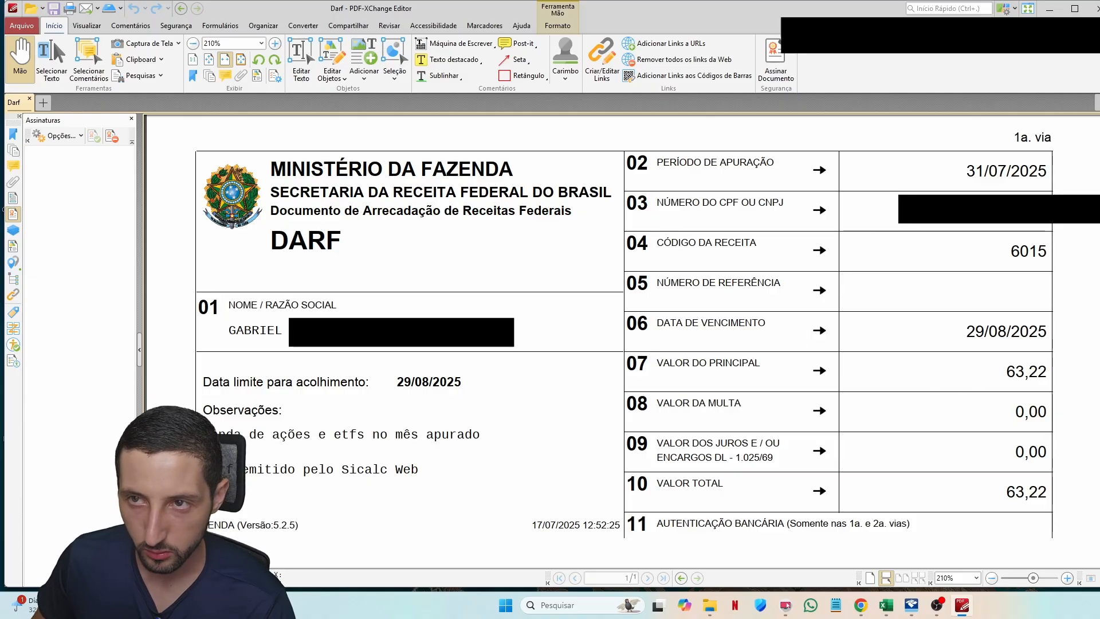
Step: Set the DARF aside and review July's 214,78 stock result under Renda Variável > Operações Comuns
{"action": "left_click", "coordinate": [1050, 9]}
{"action": "scroll", "coordinate": [81, 275], "scroll_direction": "up", "scroll_amount": 3}
{"action": "scroll", "coordinate": [79, 276], "scroll_direction": "up", "scroll_amount": 5}
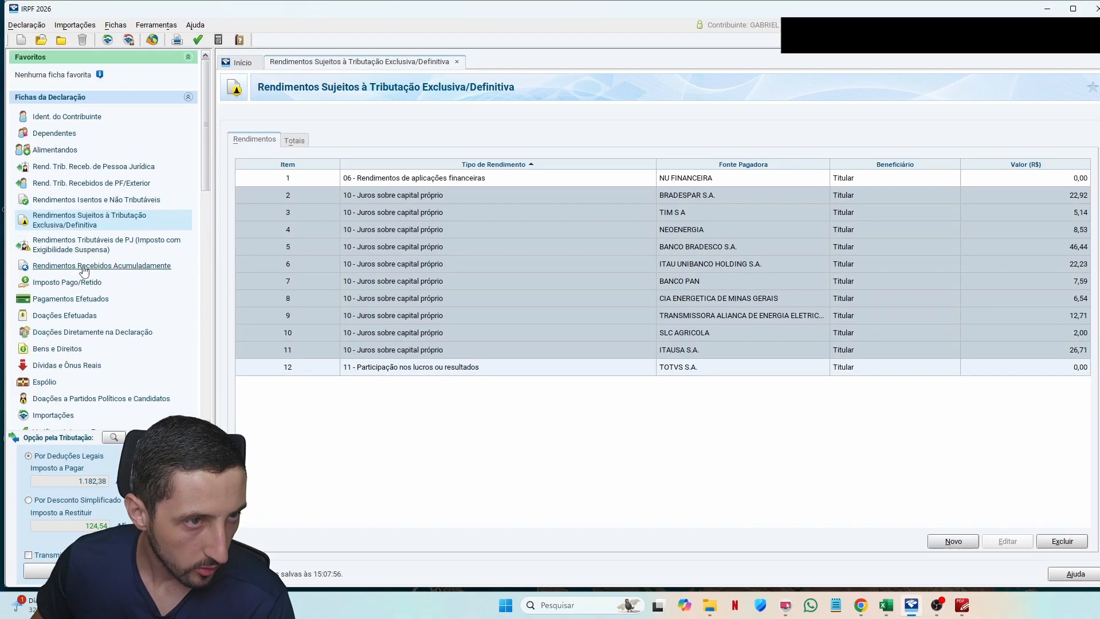
{"action": "left_click", "coordinate": [57, 97]}
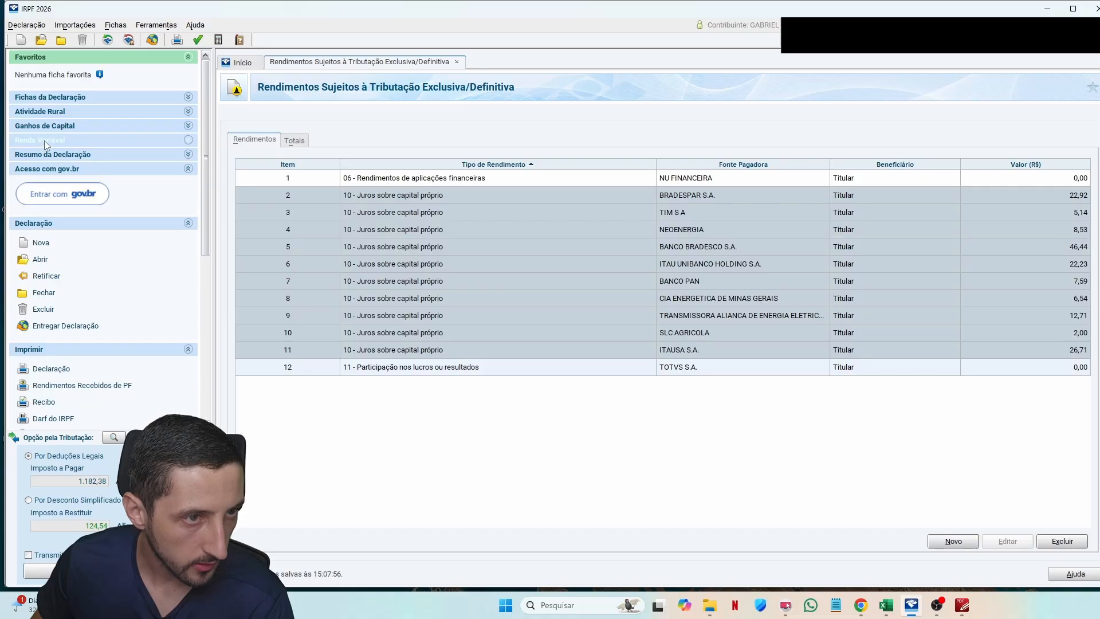
{"action": "left_click", "coordinate": [43, 140]}
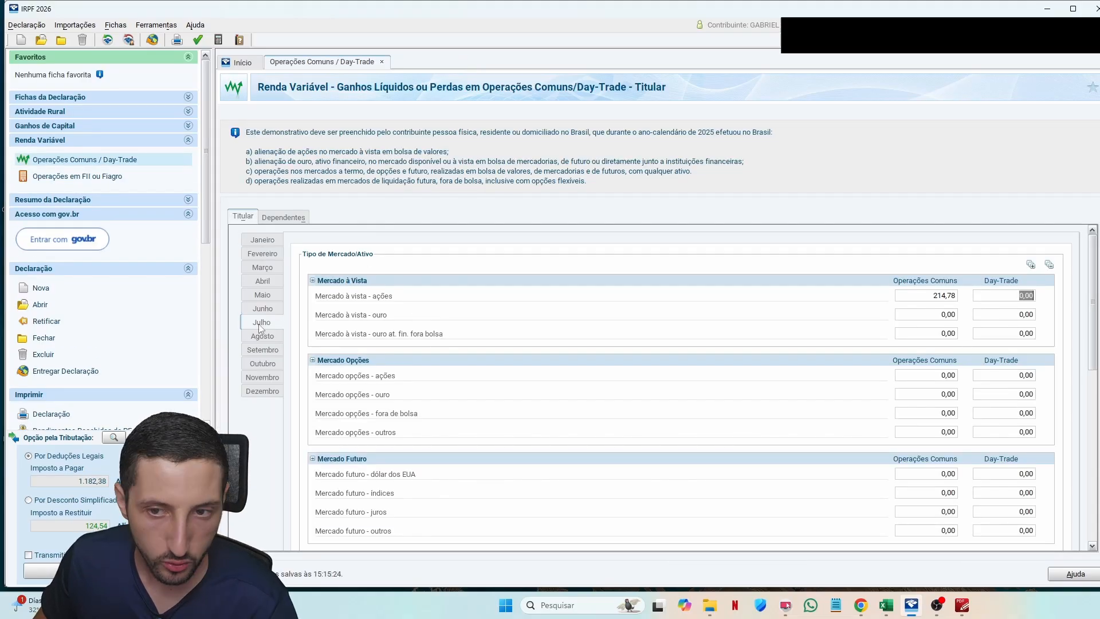
{"action": "left_click", "coordinate": [941, 298]}
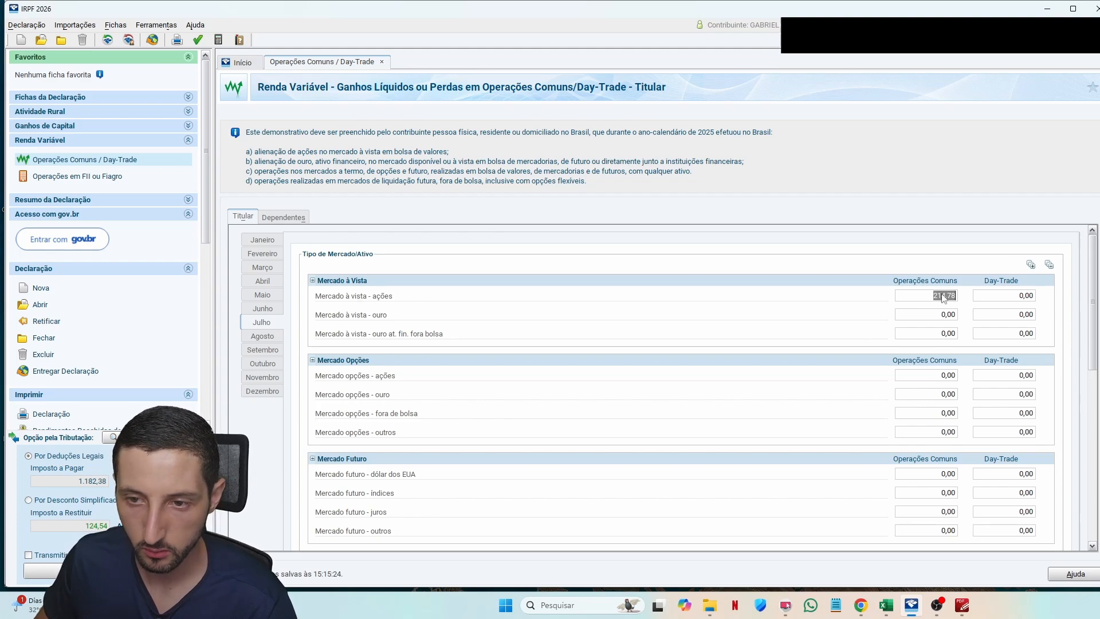
{"action": "scroll", "coordinate": [1088, 275], "scroll_direction": "down", "scroll_amount": 6}
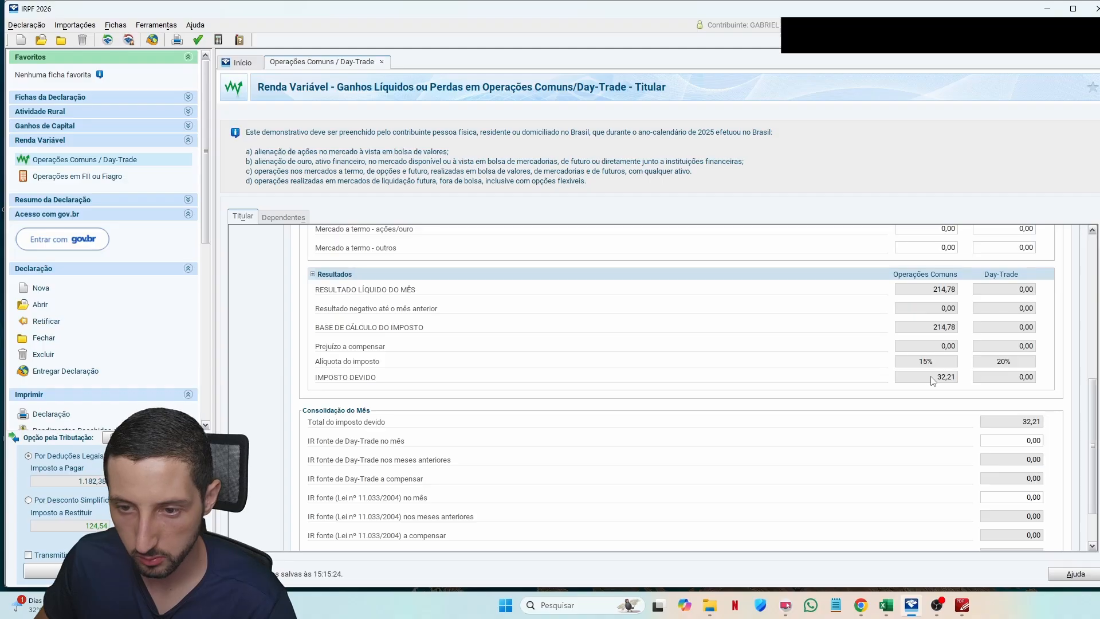
{"action": "scroll", "coordinate": [934, 381], "scroll_direction": "down", "scroll_amount": 3}
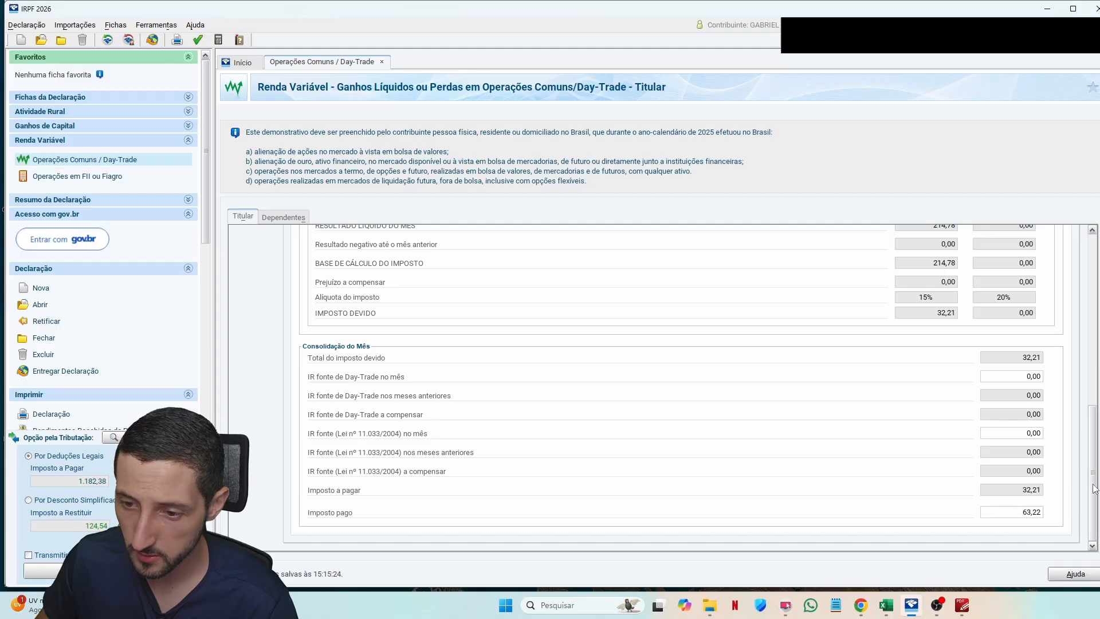
{"action": "scroll", "coordinate": [1048, 499], "scroll_direction": "up", "scroll_amount": 1}
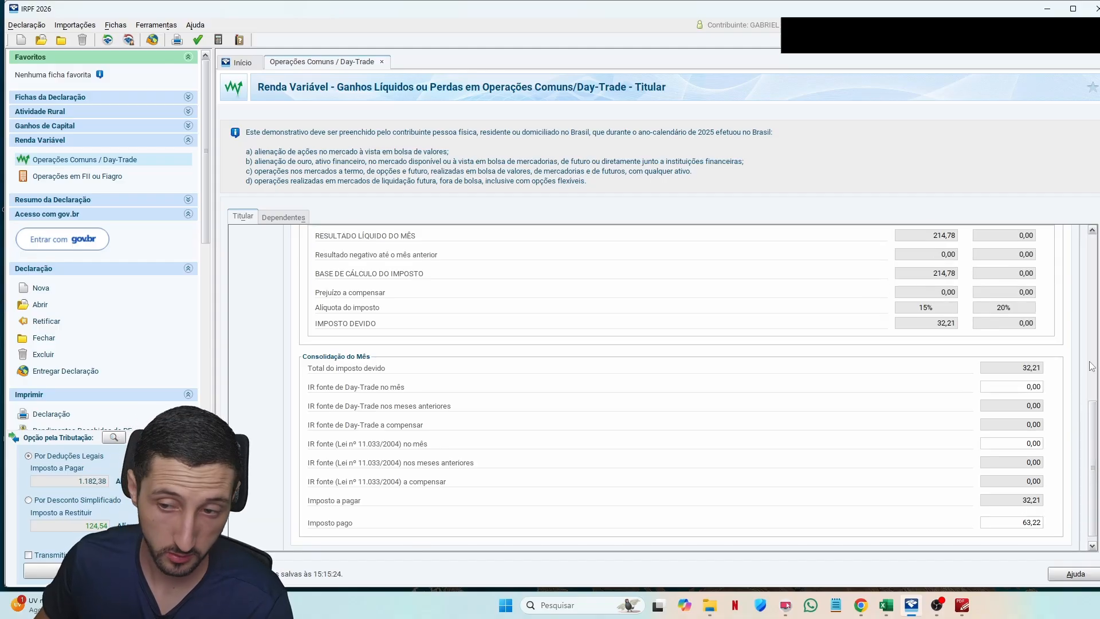
{"action": "scroll", "coordinate": [1030, 528], "scroll_direction": "up", "scroll_amount": 5}
Step: Copy November's 38,35 net result from Investidor10 and find the IVVB11 sale row in the spreadsheet
{"action": "key", "text": "alt+Tab"}
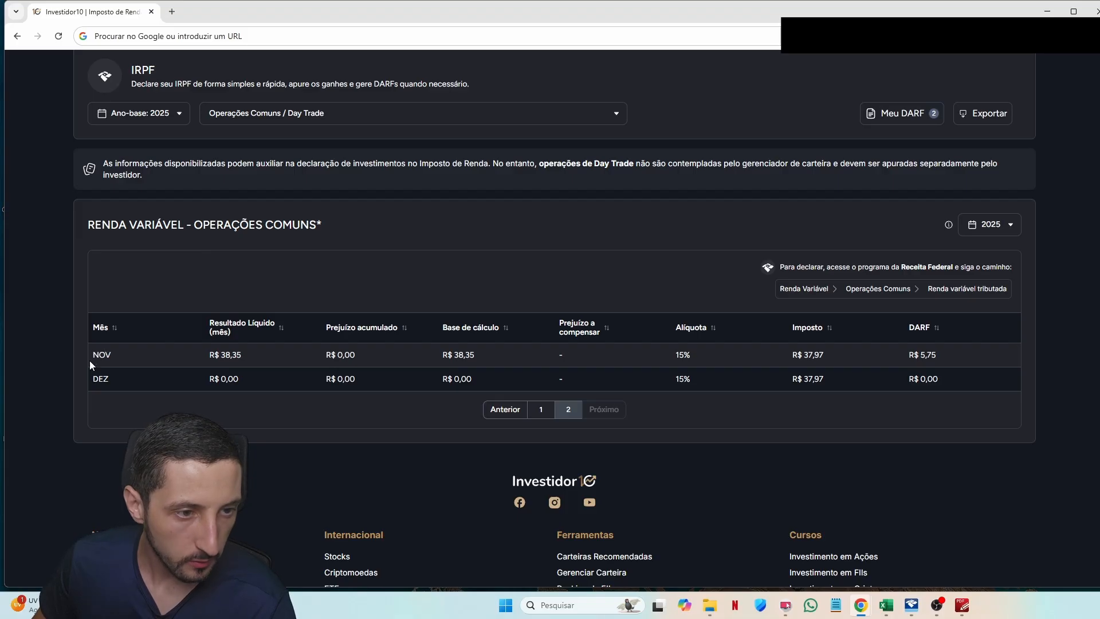
{"action": "double_click", "coordinate": [102, 356]}
{"action": "double_click", "coordinate": [231, 355]}
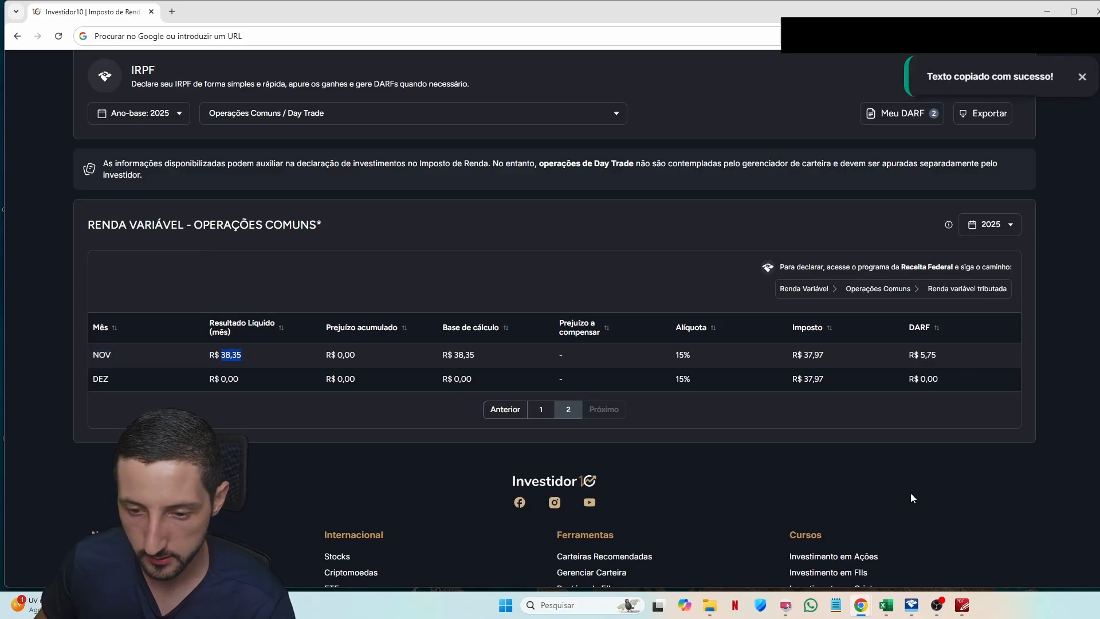
{"action": "key", "text": "alt+Tab"}
{"action": "left_click", "coordinate": [367, 246]}
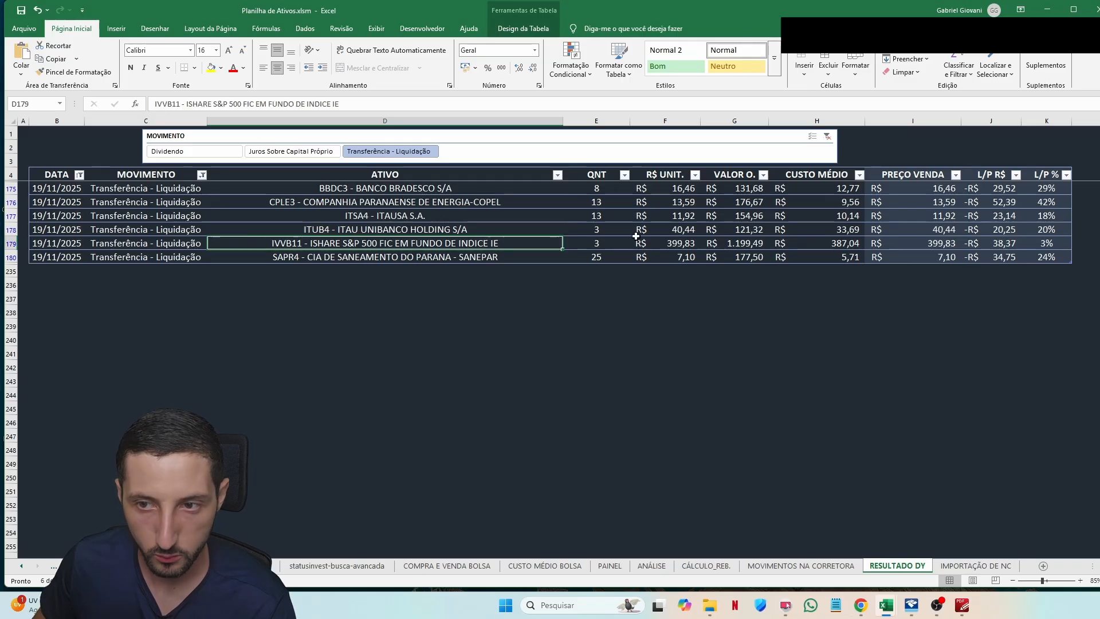
Step: Check the IVVB11 sale's 38,37 result against Investidor10's November 38,35, then copy 38,35 again
{"action": "left_click", "coordinate": [990, 245]}
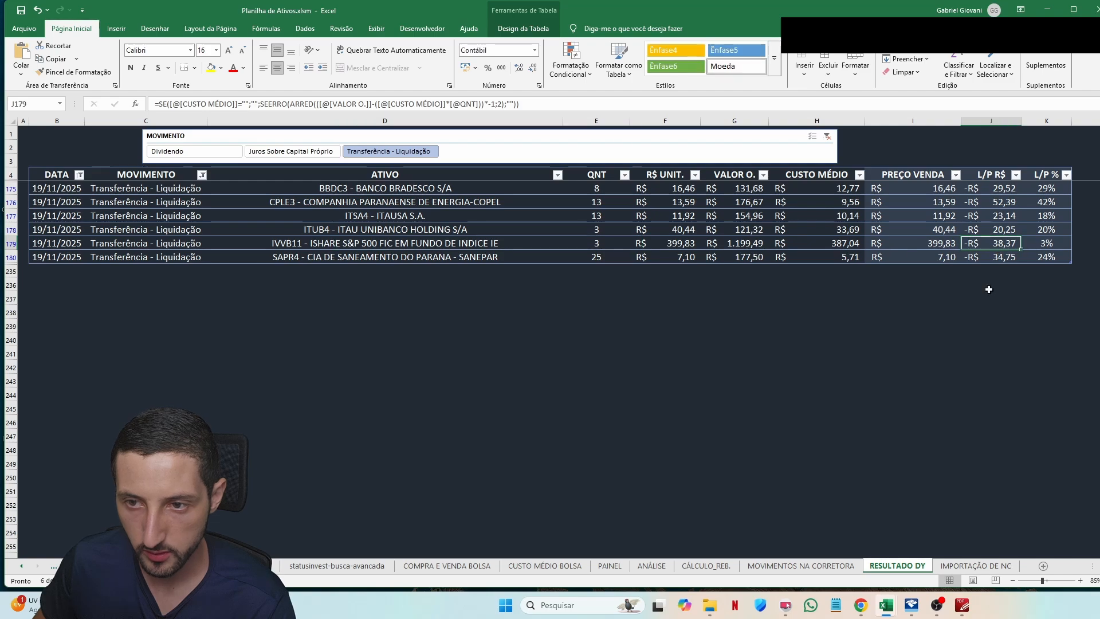
{"action": "key", "text": "alt+Tab"}
{"action": "left_click", "coordinate": [250, 356]}
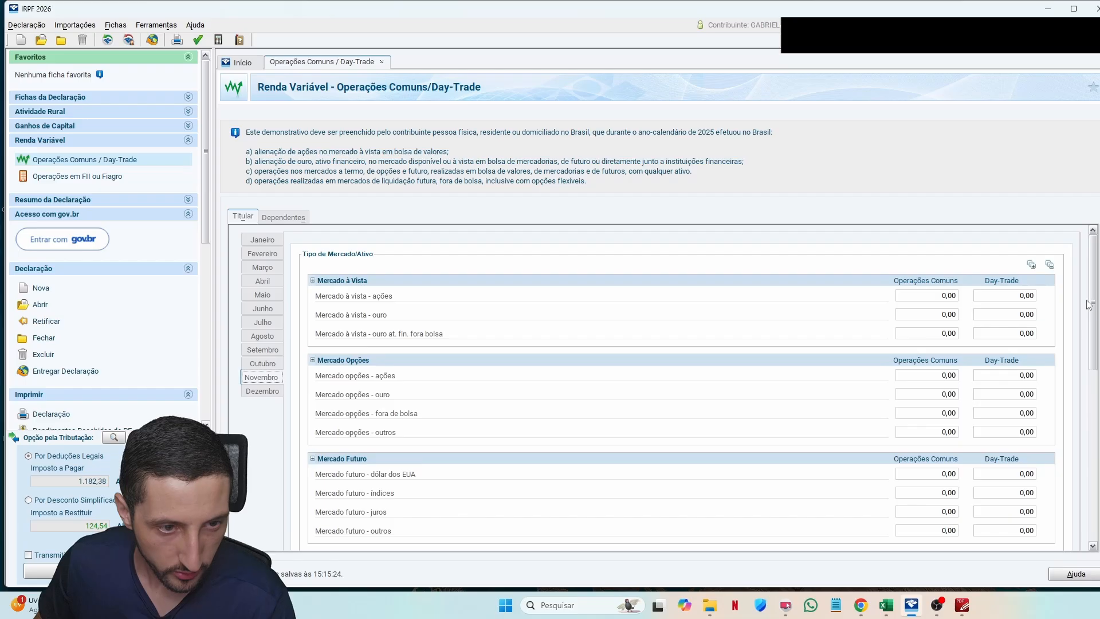
Step: Enter 38,35 as November's Mercado à vista - ações result under Operações Comuns
{"action": "scroll", "coordinate": [1073, 493], "scroll_direction": "down", "scroll_amount": 10}
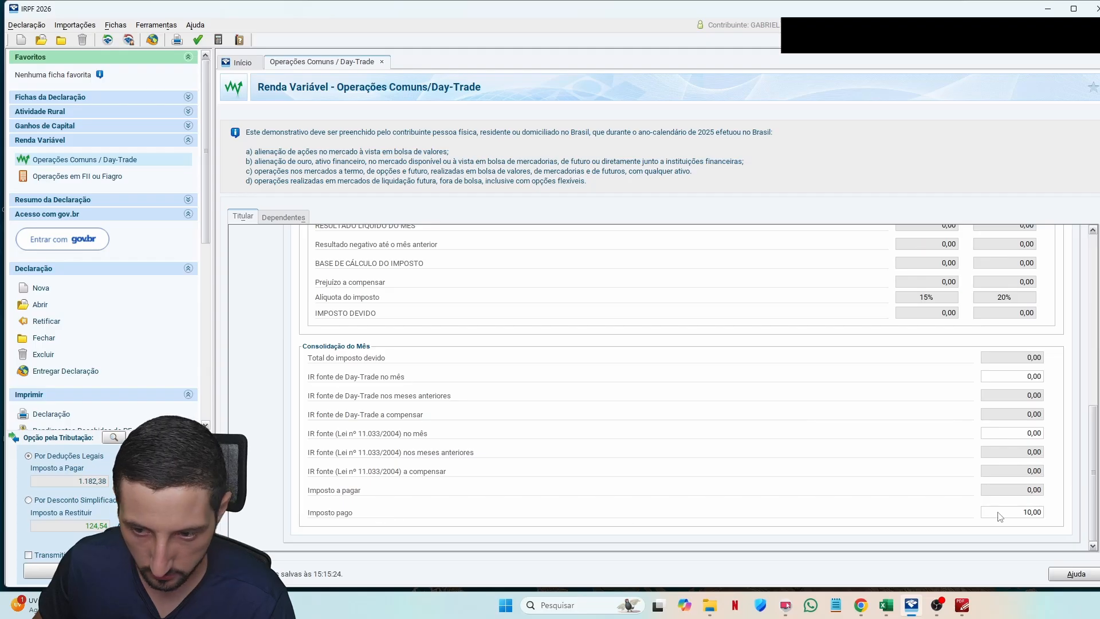
{"action": "left_click_drag", "start_coordinate": [1092, 502], "coordinate": [1072, 523]}
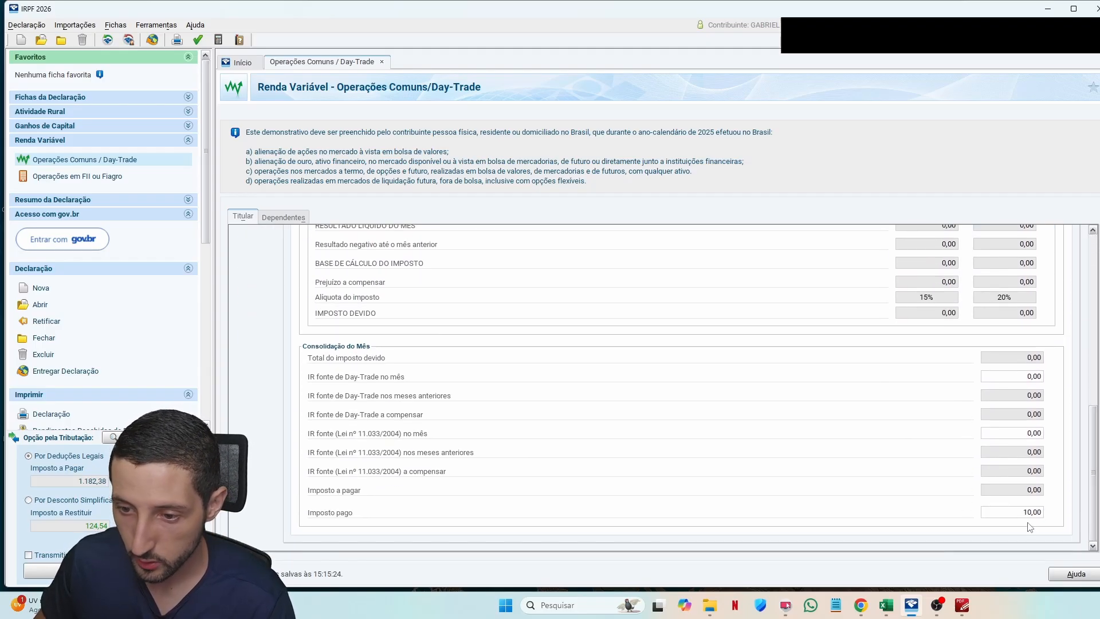
{"action": "left_click_drag", "start_coordinate": [1092, 476], "coordinate": [1092, 307]}
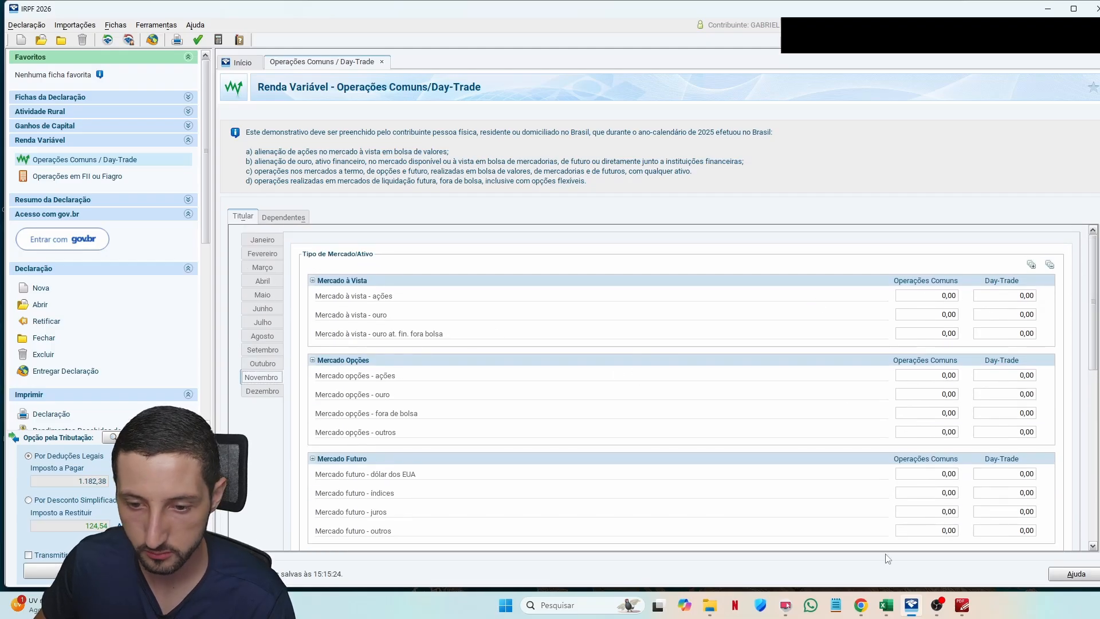
{"action": "left_click", "coordinate": [911, 606]}
{"action": "left_click", "coordinate": [911, 605]}
{"action": "left_click", "coordinate": [930, 297]}
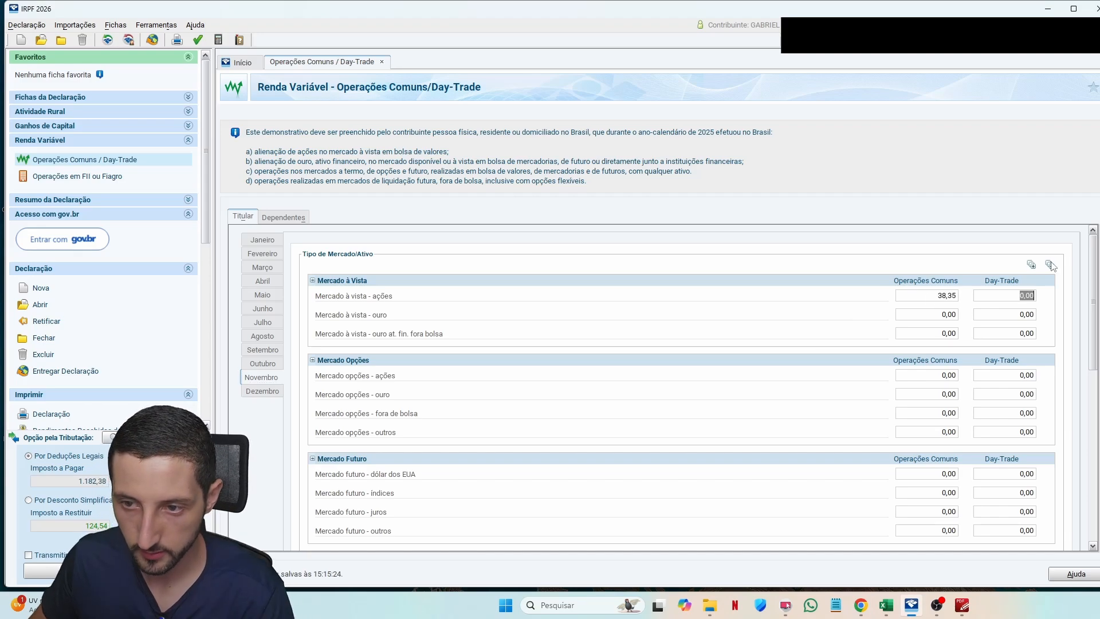
{"action": "left_click_drag", "start_coordinate": [1094, 263], "coordinate": [1087, 446]}
{"action": "left_click", "coordinate": [931, 404]}
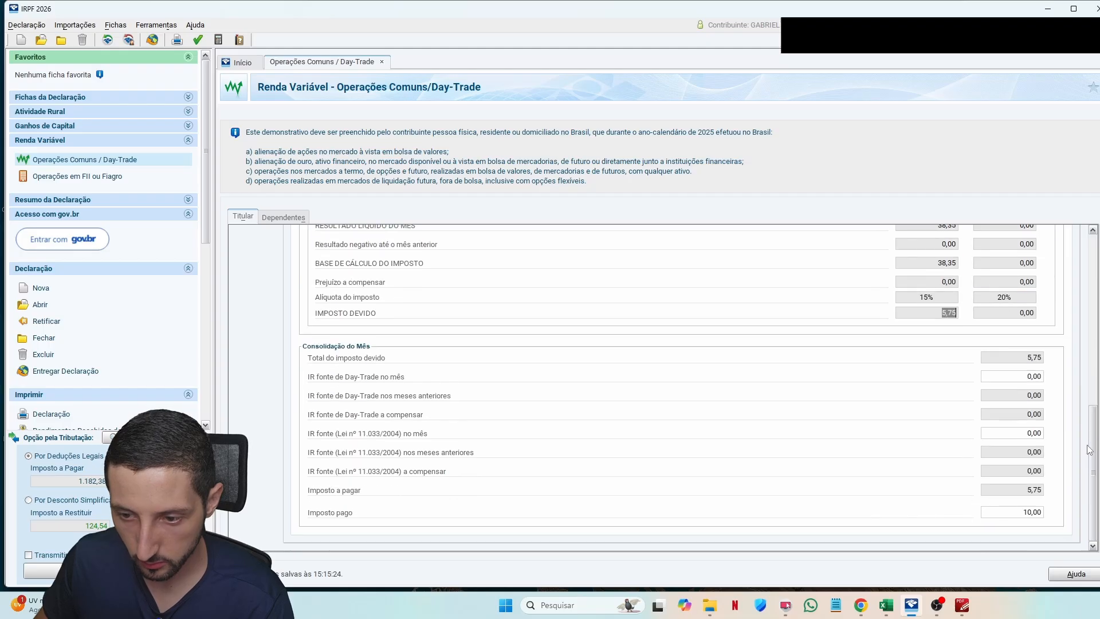
{"action": "left_click", "coordinate": [1031, 514]}
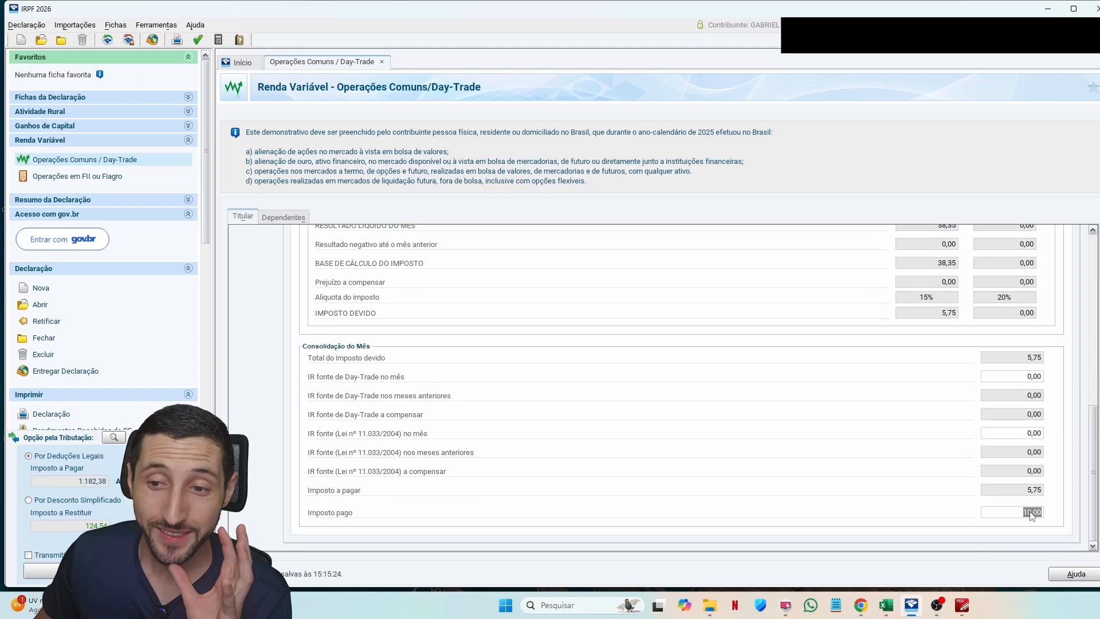
Step: Verify November's 38,35 stock result and resulting 5,75 Imposto devido in the form
{"action": "left_click_drag", "start_coordinate": [1093, 467], "coordinate": [1087, 318]}
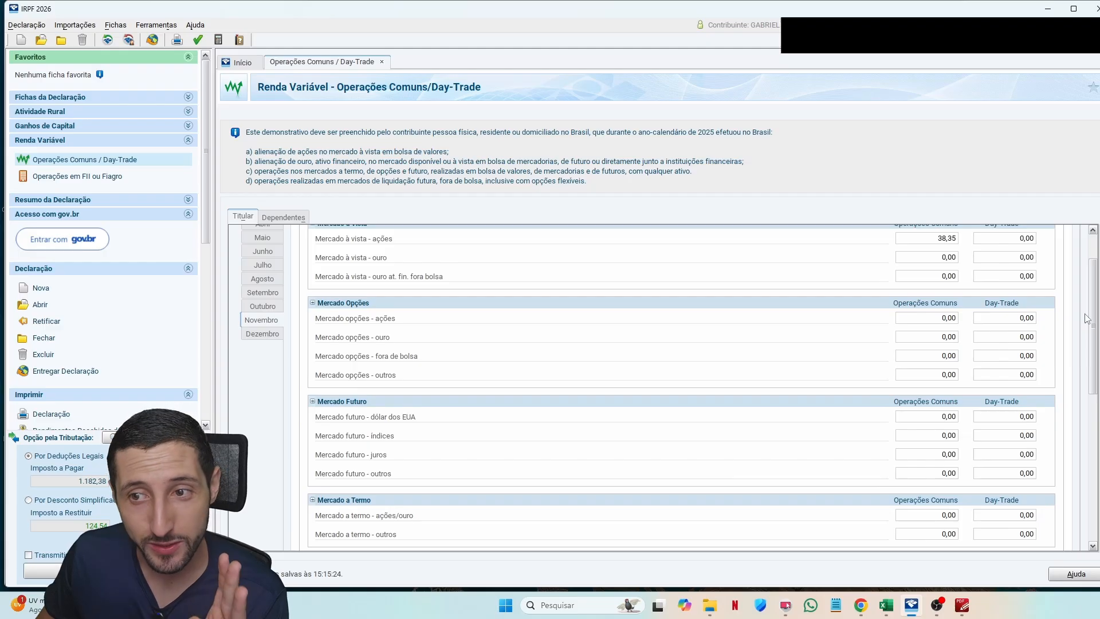
{"action": "left_click_drag", "start_coordinate": [1085, 314], "coordinate": [1085, 326]}
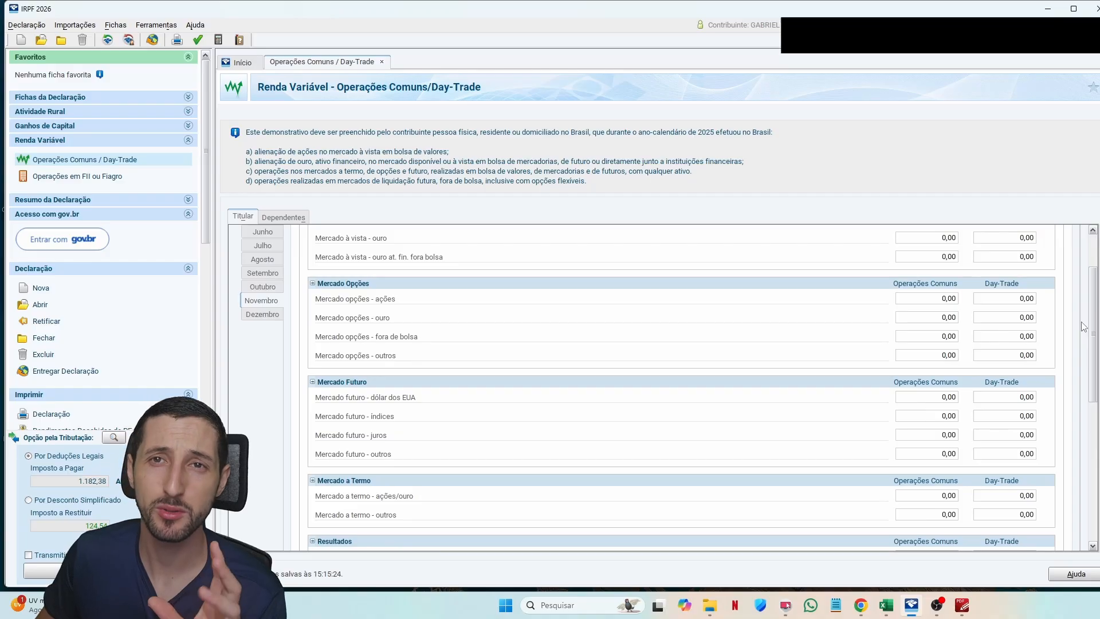
{"action": "left_click_drag", "start_coordinate": [1085, 327], "coordinate": [1095, 283]}
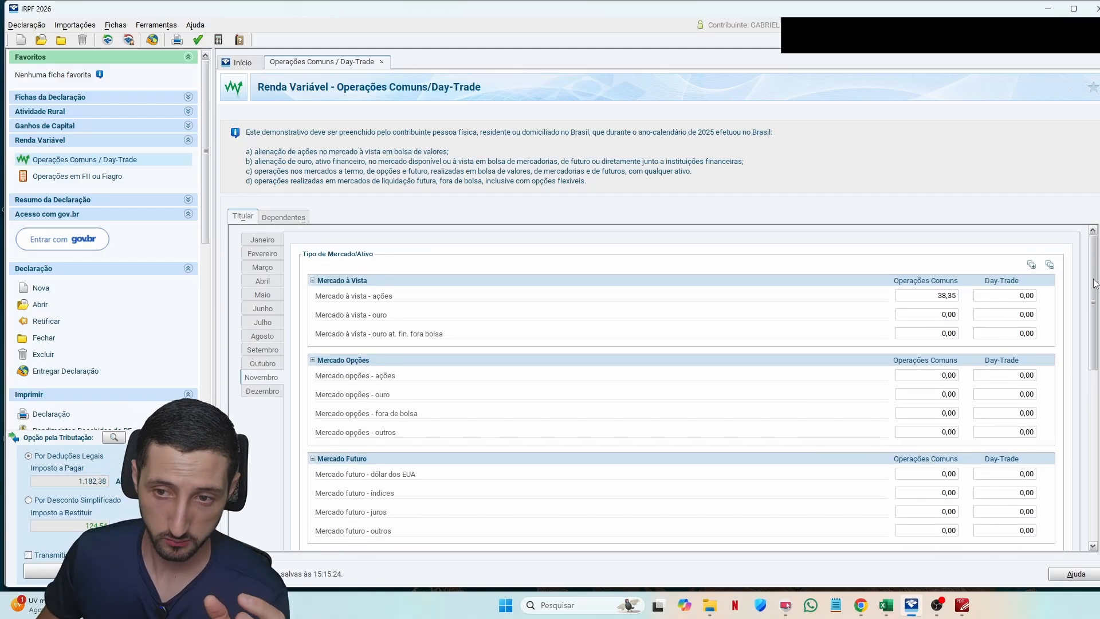
{"action": "left_click_drag", "start_coordinate": [1094, 280], "coordinate": [1097, 274]}
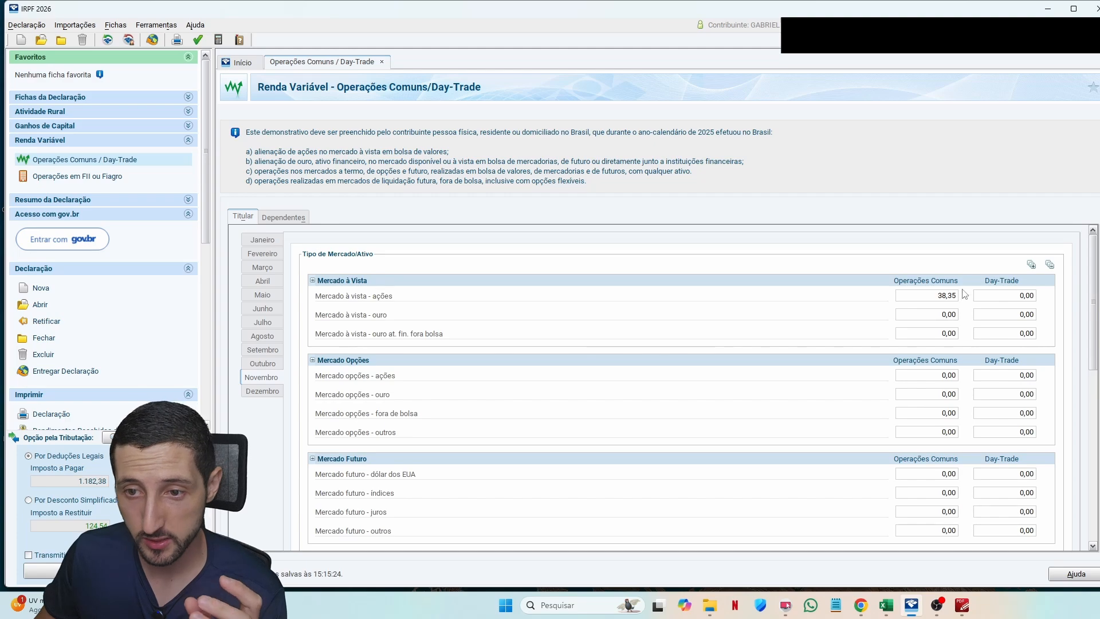
{"action": "scroll", "coordinate": [974, 332], "scroll_direction": "down", "scroll_amount": 10}
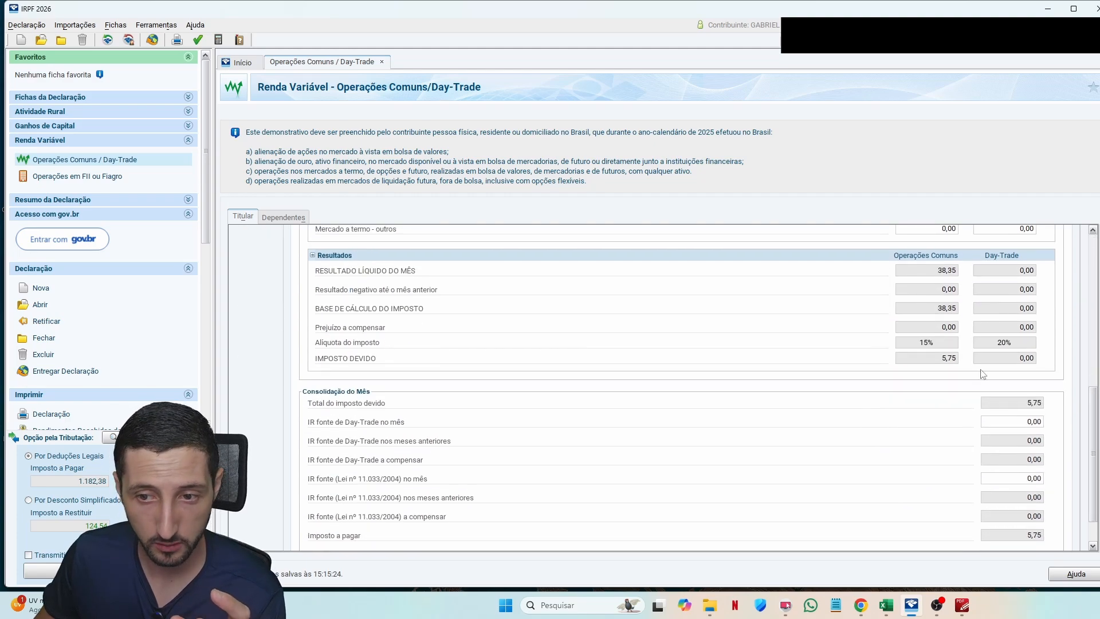
{"action": "double_click", "coordinate": [934, 359]}
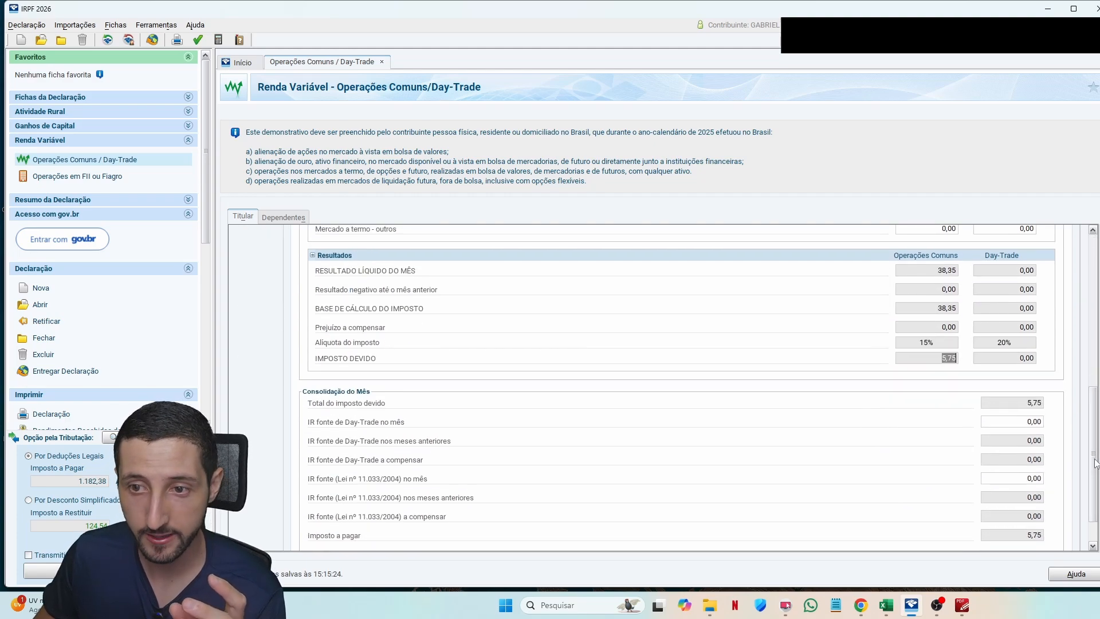
{"action": "left_click_drag", "start_coordinate": [1096, 463], "coordinate": [1095, 307]}
{"action": "double_click", "coordinate": [941, 297]}
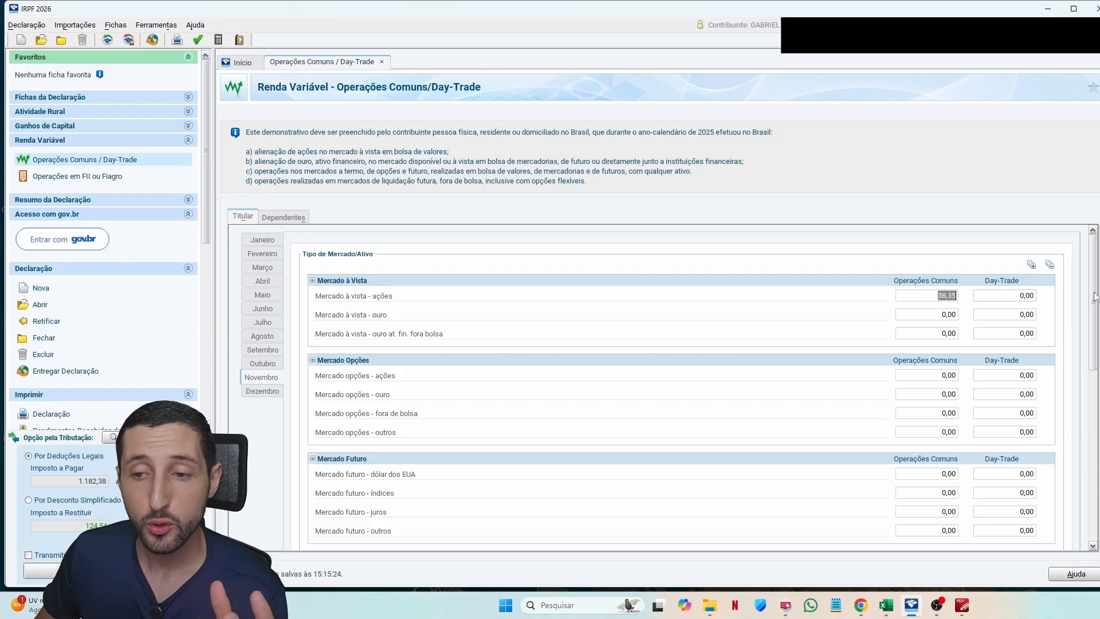
{"action": "mouse_move", "coordinate": [1096, 297]}
{"action": "left_mouse_down"}
{"action": "mouse_move", "coordinate": [1096, 475]}
{"action": "mouse_move", "coordinate": [1094, 298]}
{"action": "left_mouse_up"}
{"action": "double_click", "coordinate": [944, 297]}
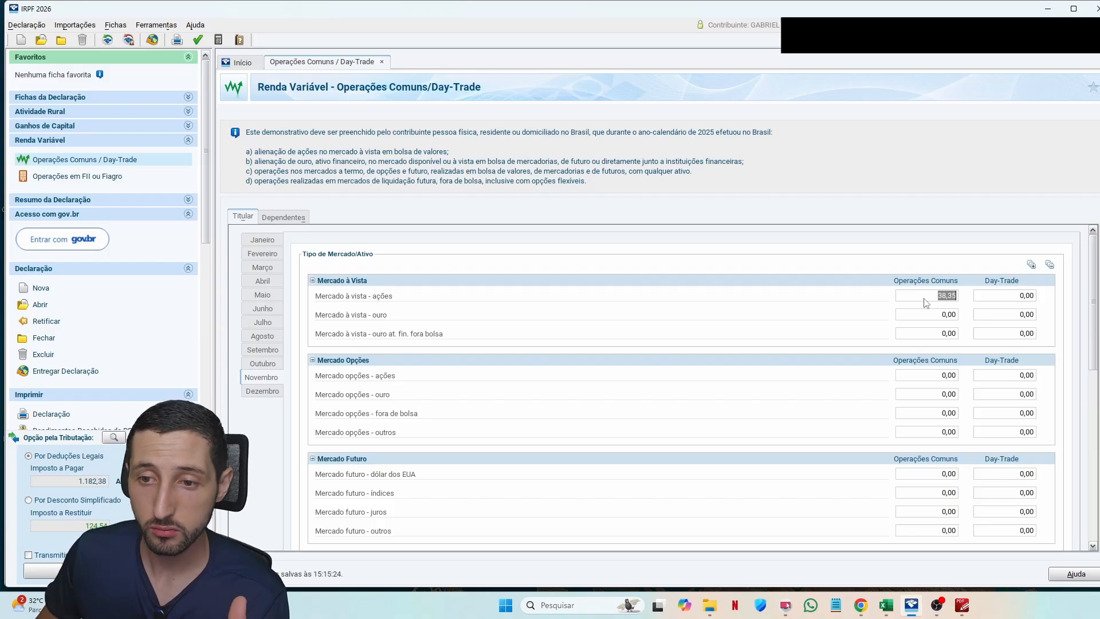
{"action": "scroll", "coordinate": [1087, 371], "scroll_direction": "down", "scroll_amount": 5}
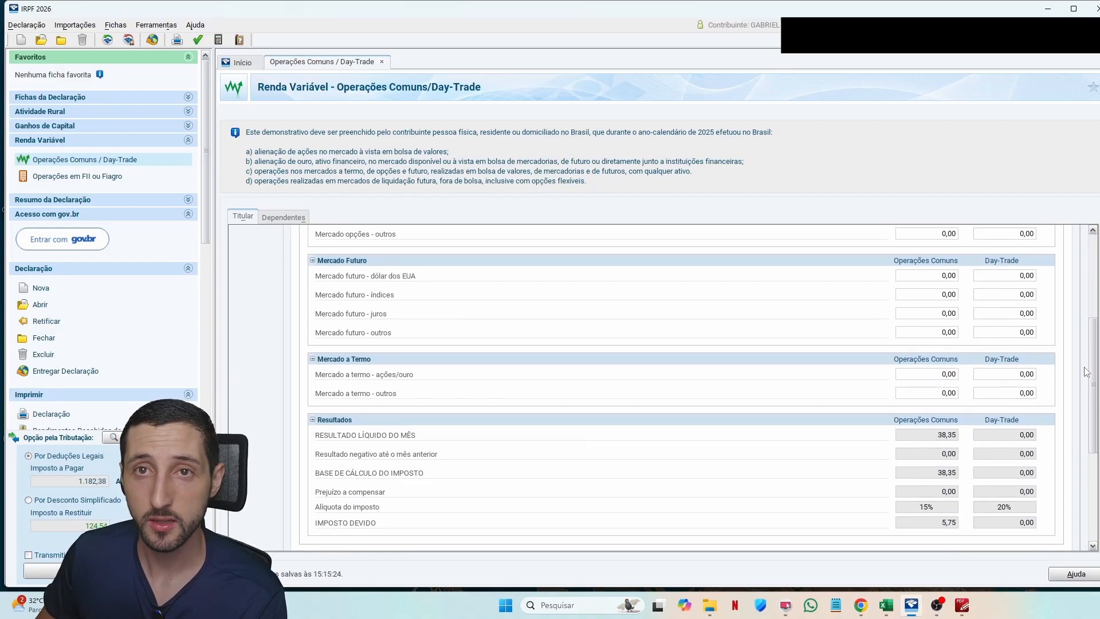
{"action": "scroll", "coordinate": [1087, 371], "scroll_direction": "down", "scroll_amount": 2}
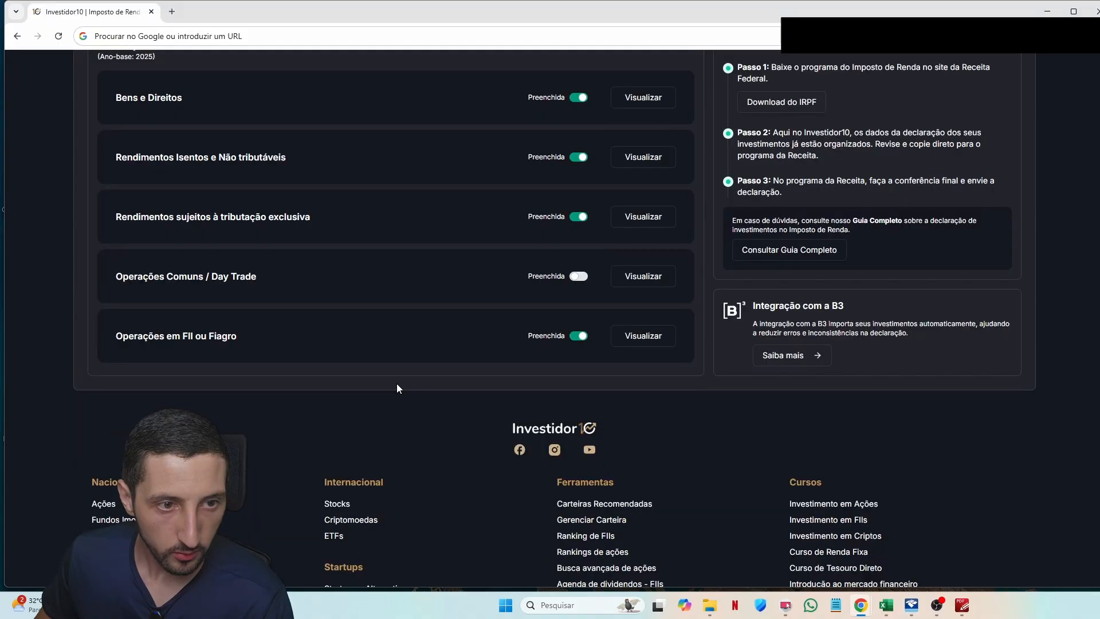
{"action": "scroll", "coordinate": [396, 384], "scroll_direction": "up", "scroll_amount": 1}
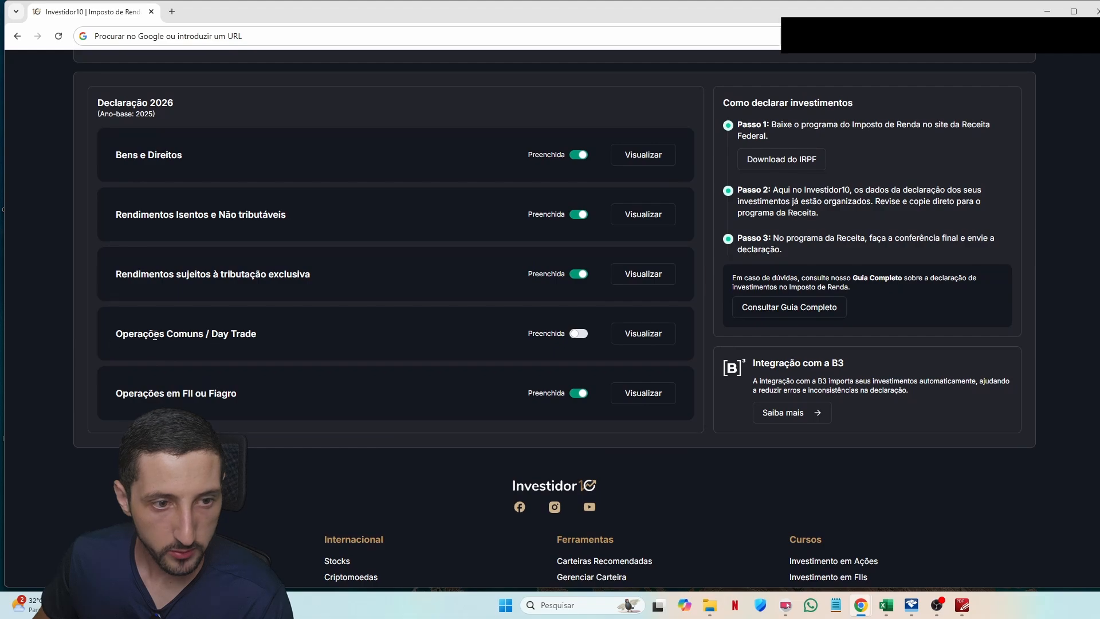
Step: Mark Investidor10's Operações Comuns / Day Trade card as Preenchida, completing all five sections
{"action": "left_click", "coordinate": [567, 334]}
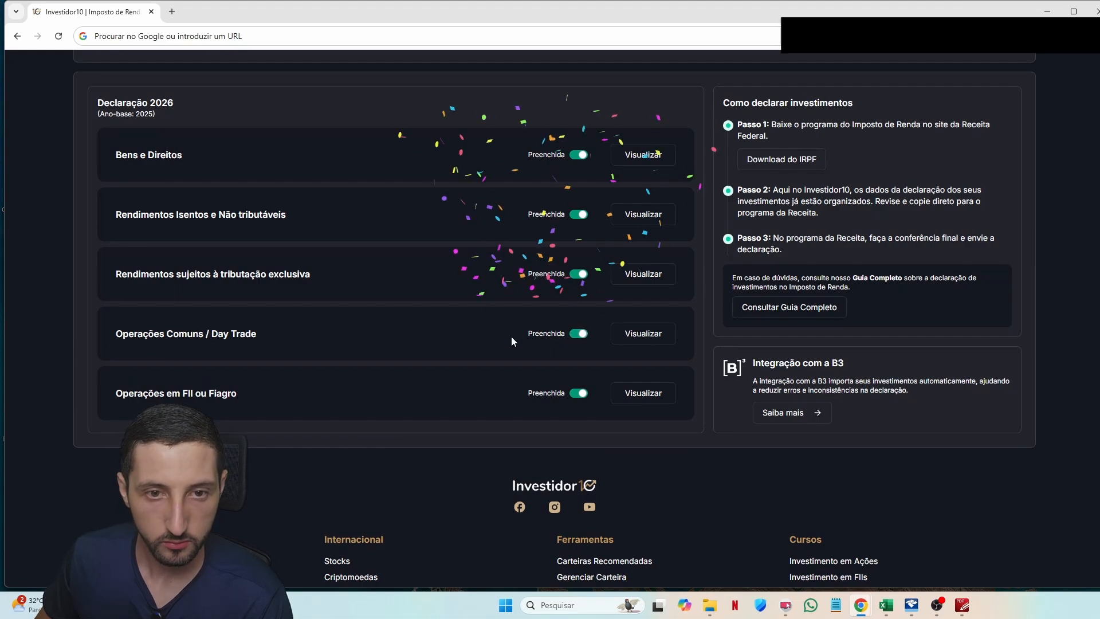
{"action": "scroll", "coordinate": [567, 360], "scroll_direction": "up", "scroll_amount": 2}
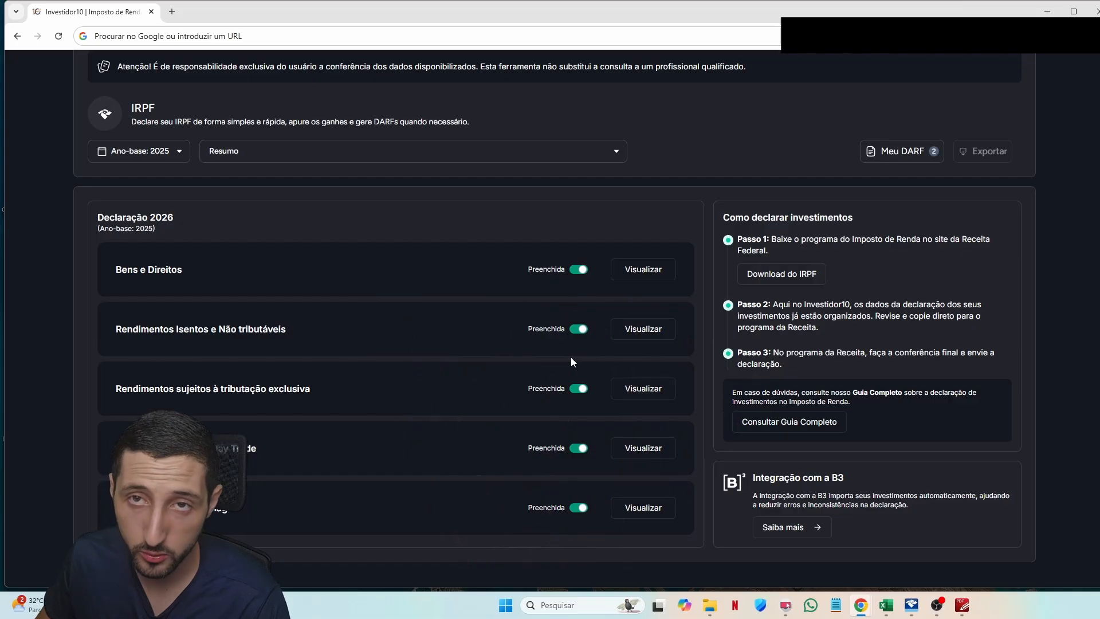
{"action": "key", "text": "alt+Tab"}
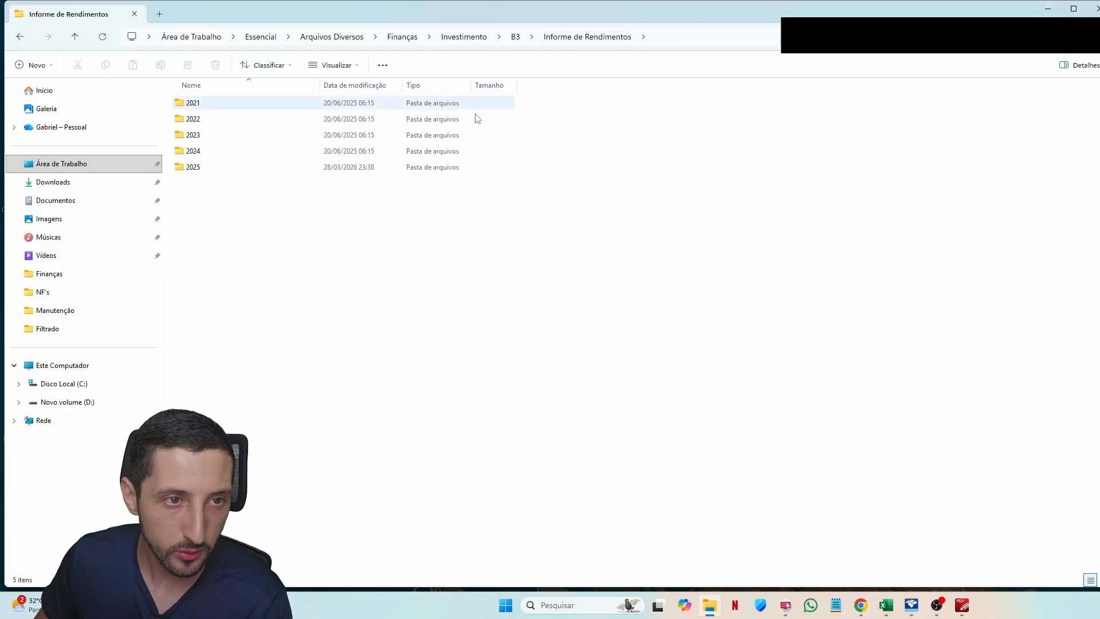
Step: Open the 2025 folder and open the employer's TOTVS report trabalho.pdf in PDF-XChange
{"action": "double_click", "coordinate": [233, 169]}
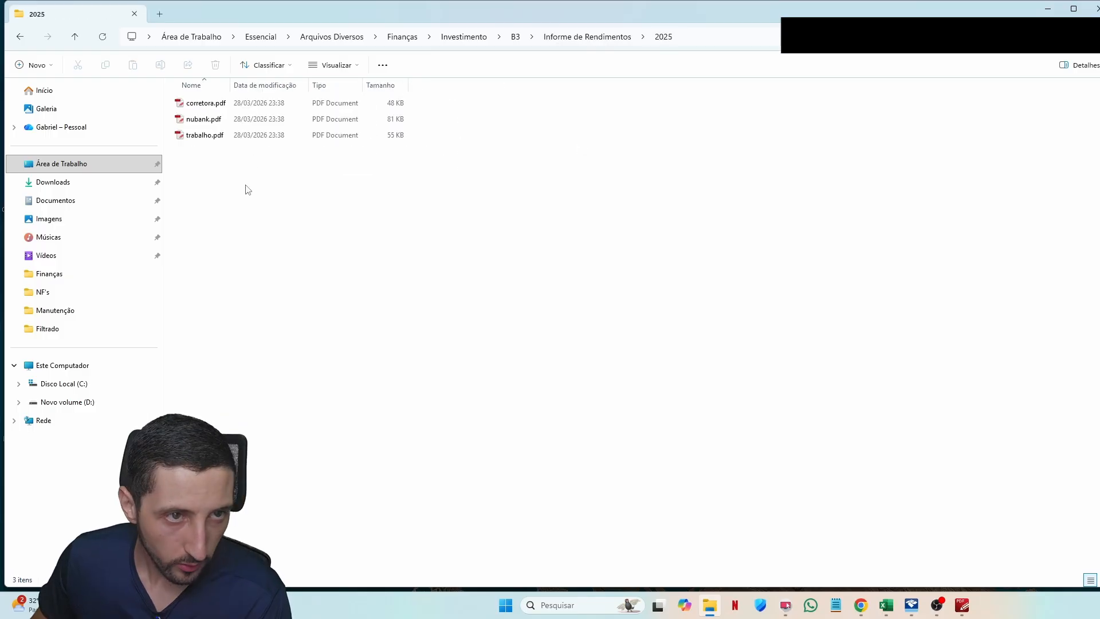
{"action": "left_click_drag", "start_coordinate": [225, 194], "coordinate": [207, 100]}
{"action": "left_click", "coordinate": [208, 103]}
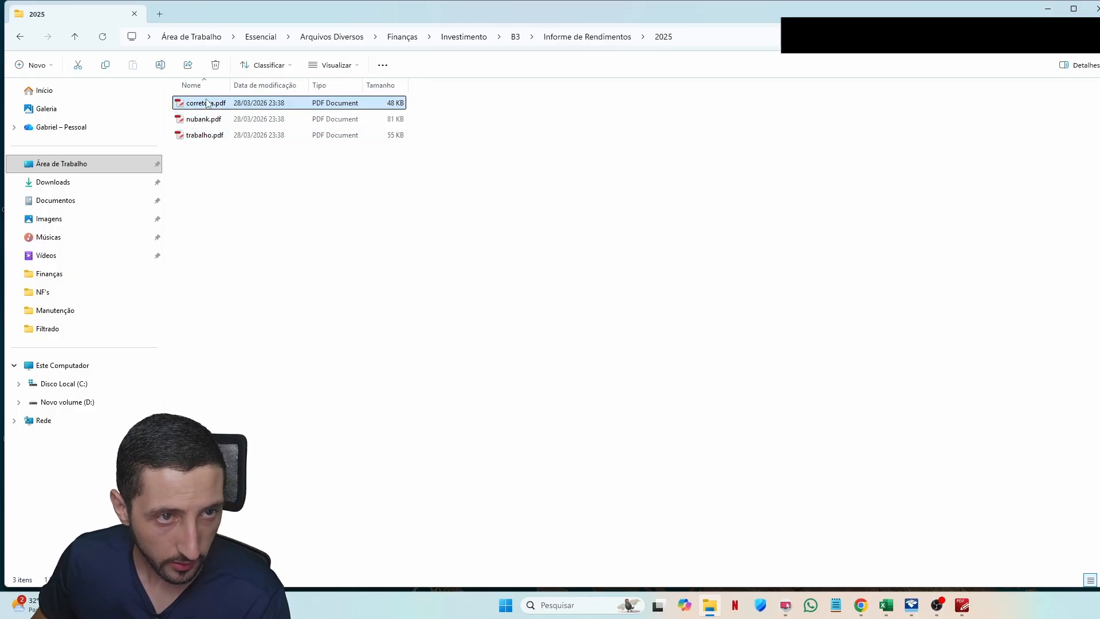
{"action": "left_click", "coordinate": [199, 119]}
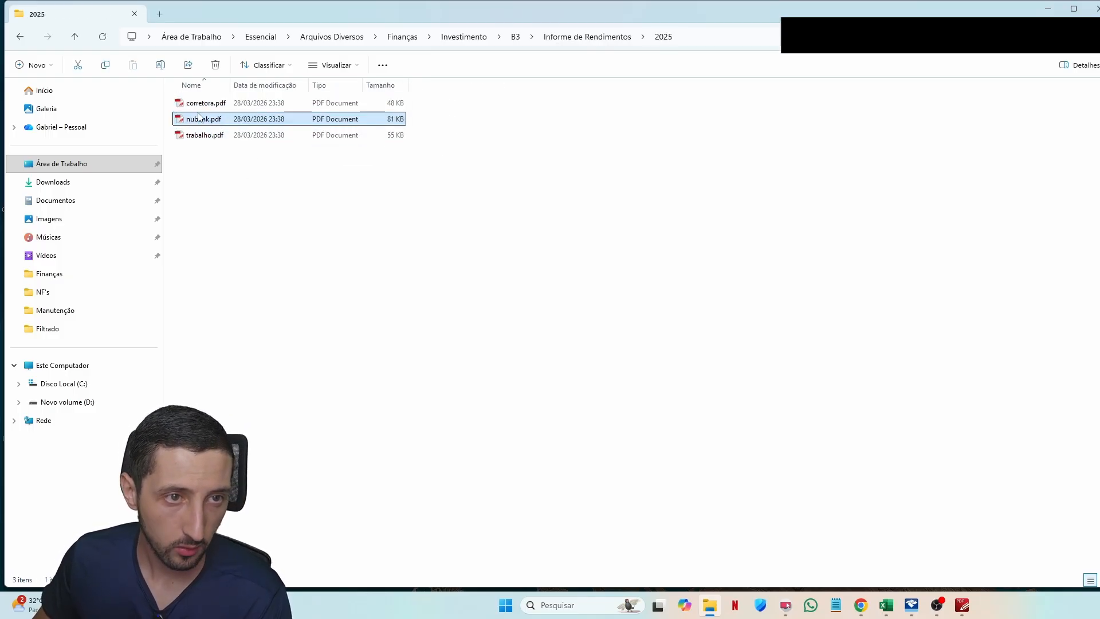
{"action": "left_click", "coordinate": [230, 140]}
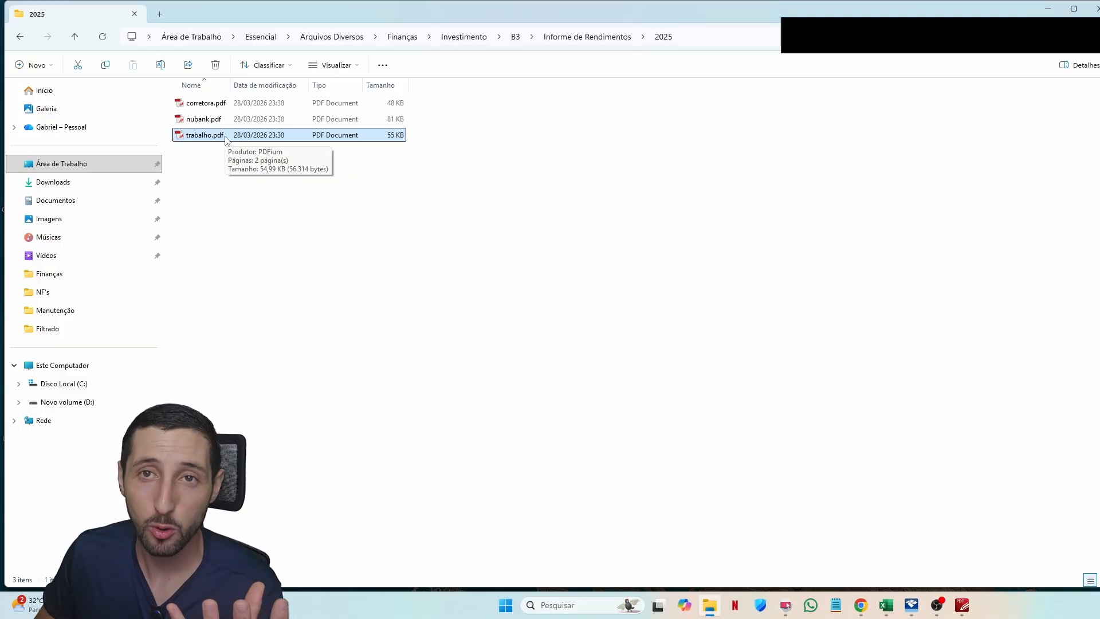
{"action": "double_click", "coordinate": [227, 137]}
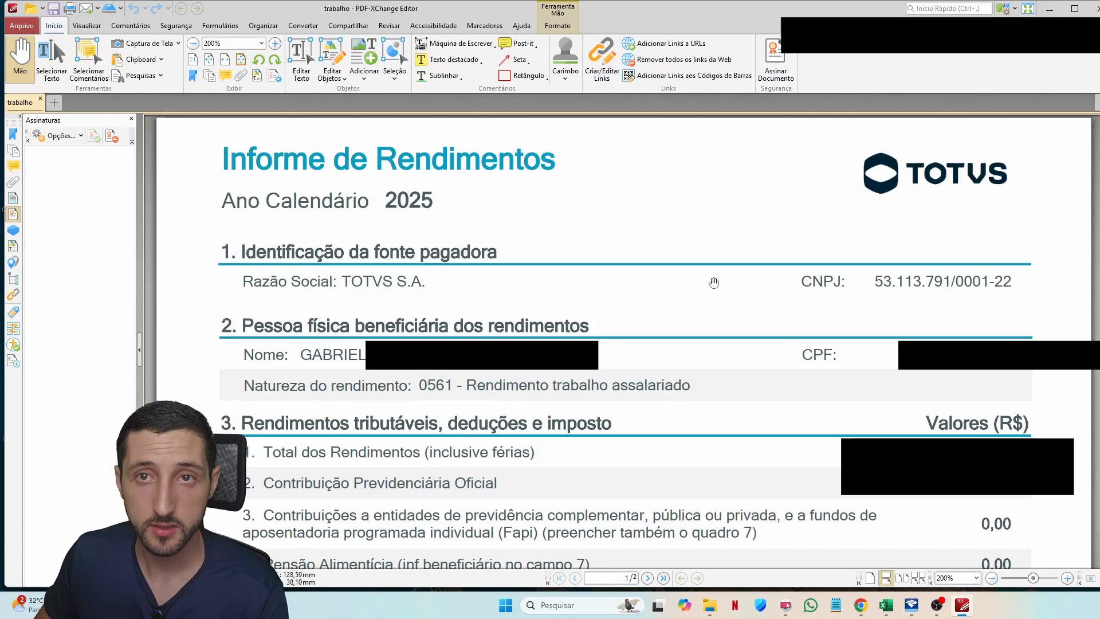
Step: Scroll trabalho.pdf down to its taxable income section
{"action": "scroll", "coordinate": [360, 300], "scroll_direction": "down", "scroll_amount": 3}
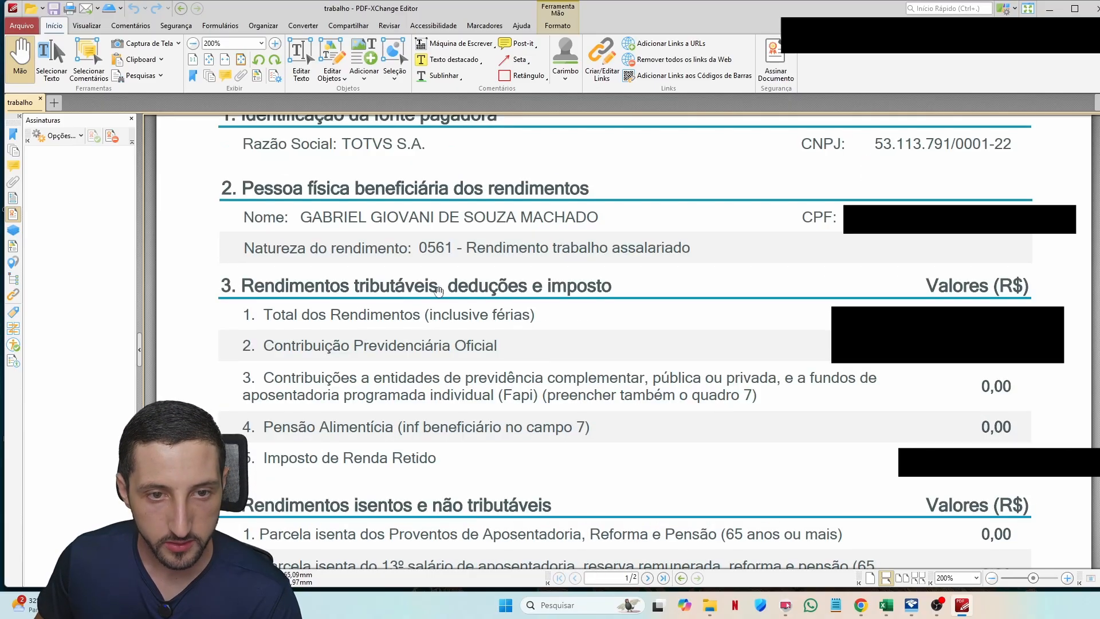
Step: Fill TOTVS S.A.'s withheld tax from trabalho.pdf and create a code 11 PLR exclusive-taxation entry
{"action": "key", "text": "alt+Tab"}
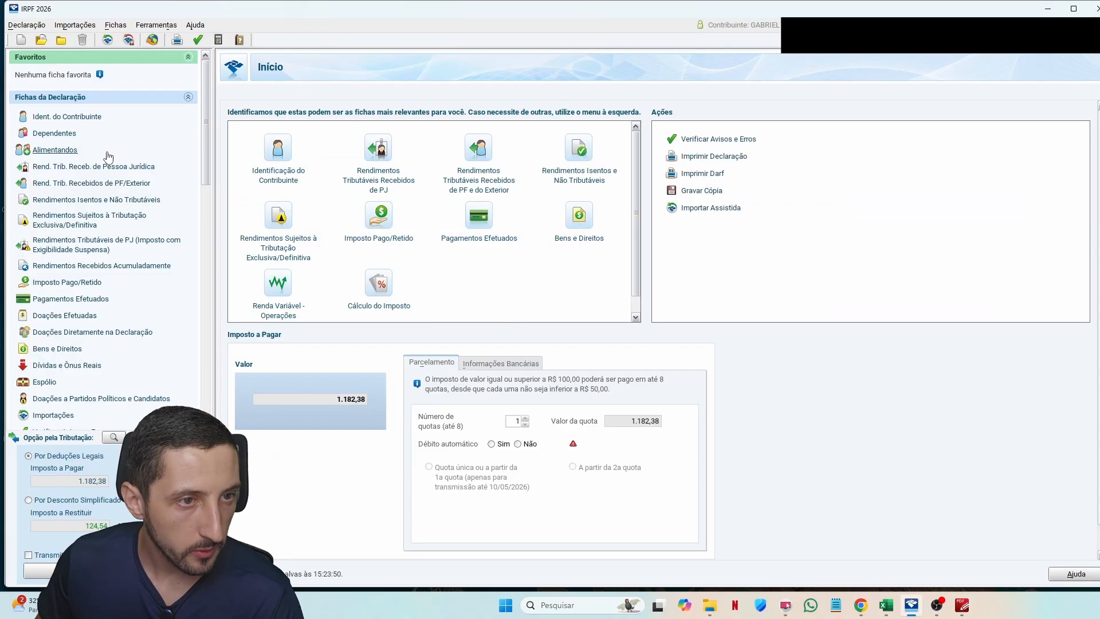
{"action": "left_click", "coordinate": [106, 167]}
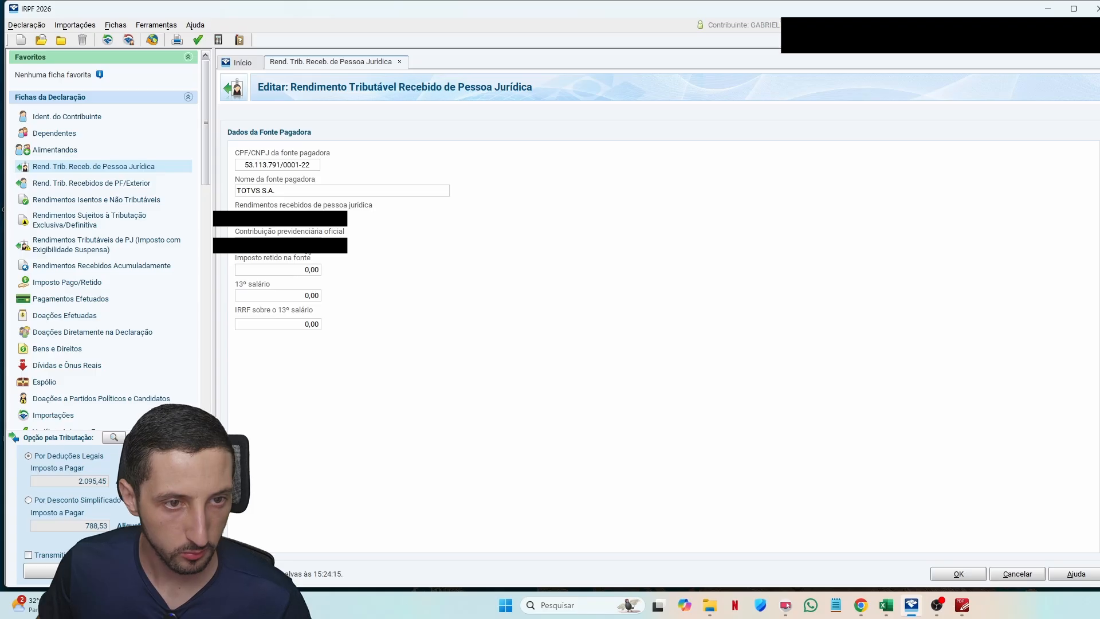
{"action": "key", "text": "Tab"}
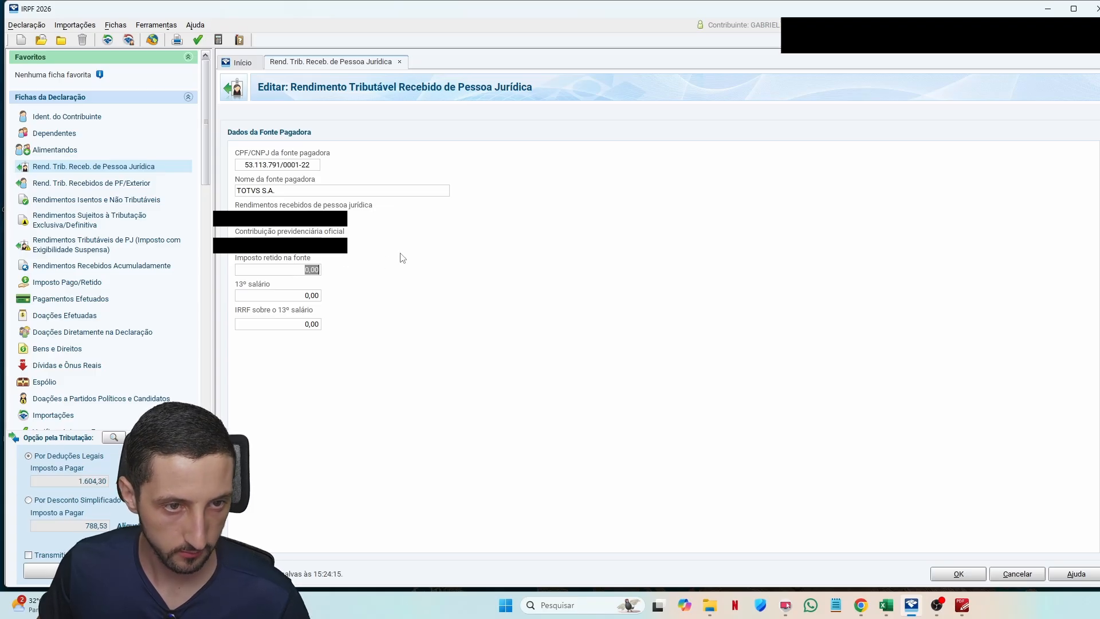
{"action": "key", "text": "alt+Tab"}
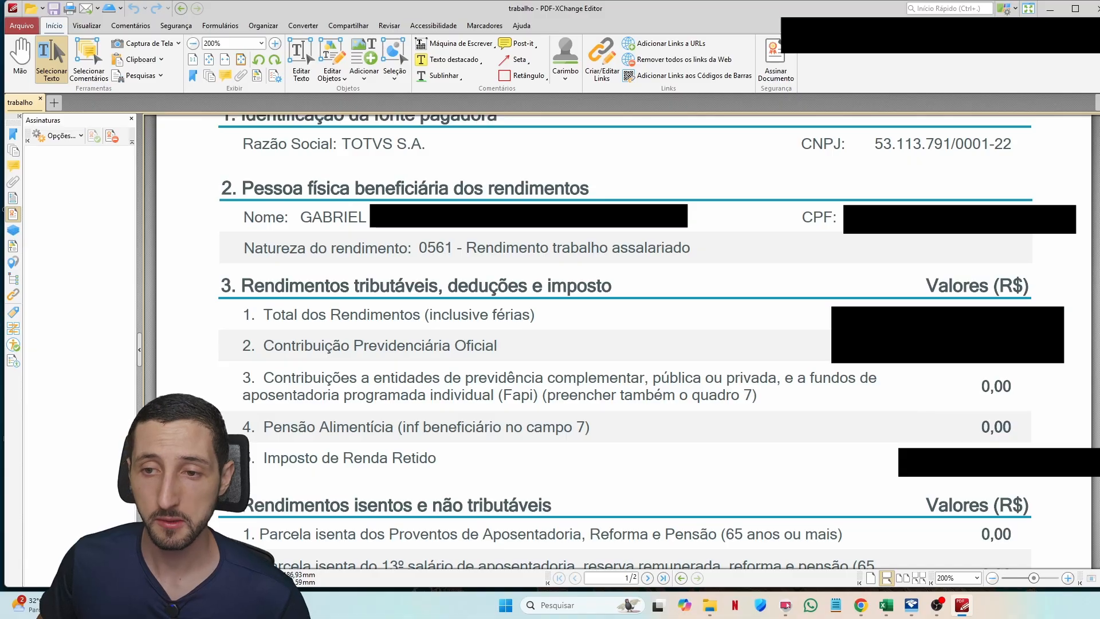
{"action": "scroll", "coordinate": [336, 390], "scroll_direction": "down", "scroll_amount": 2}
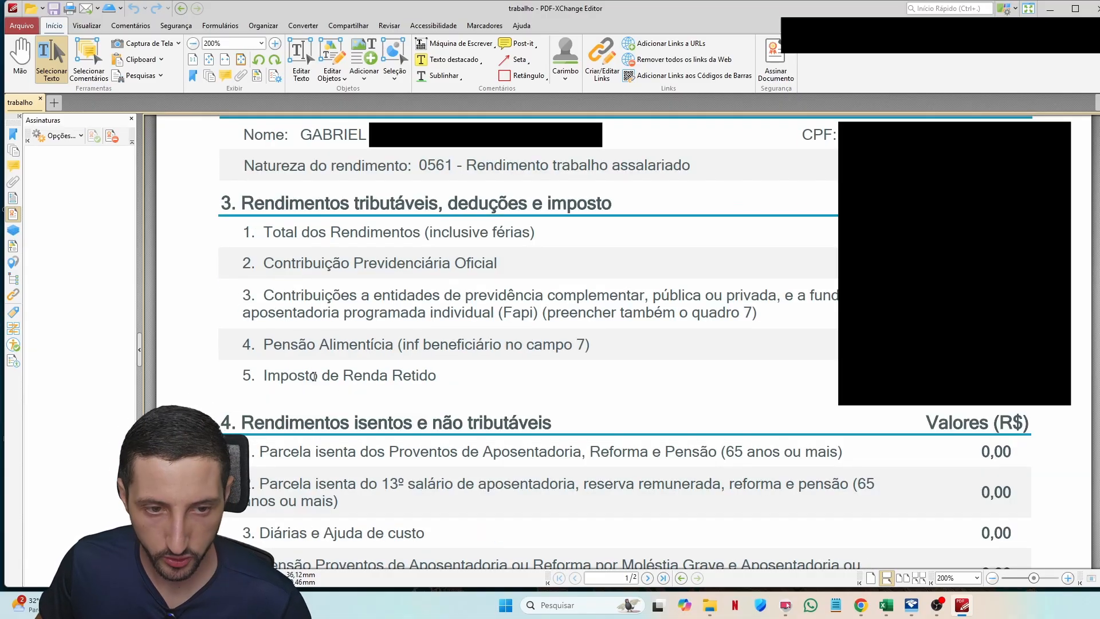
{"action": "key", "text": "alt+Tab"}
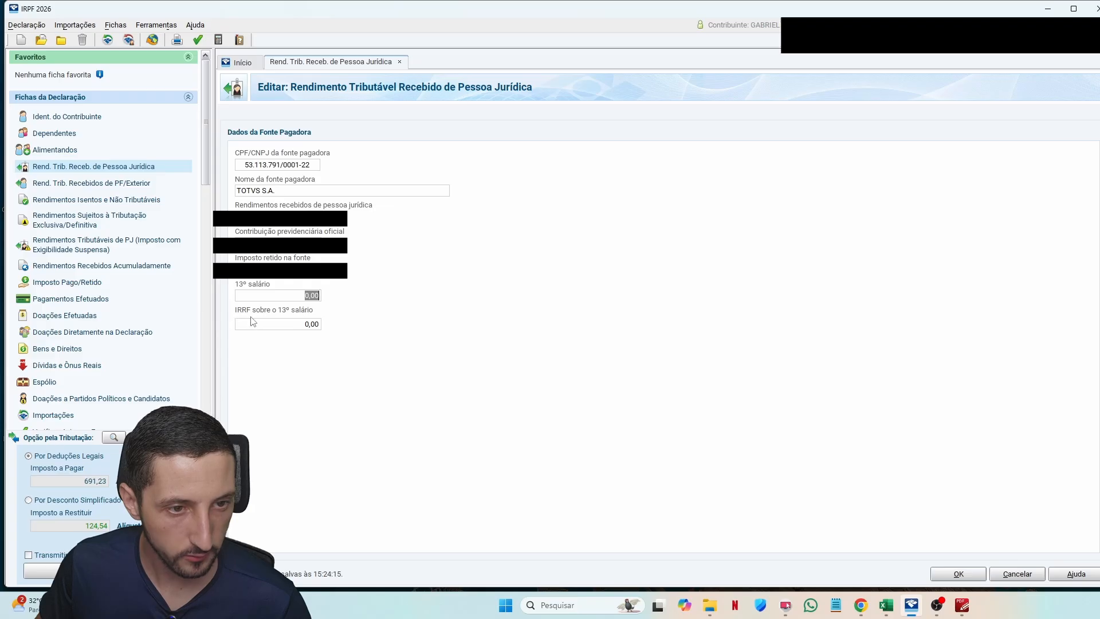
{"action": "key", "text": "alt+Tab"}
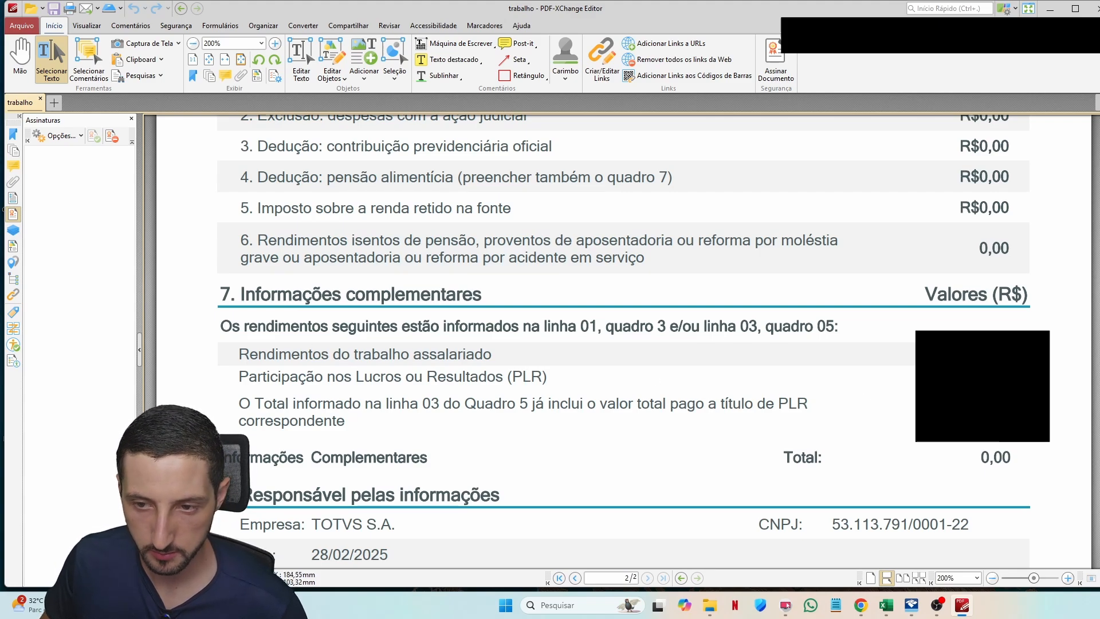
{"action": "key", "text": "alt+Tab"}
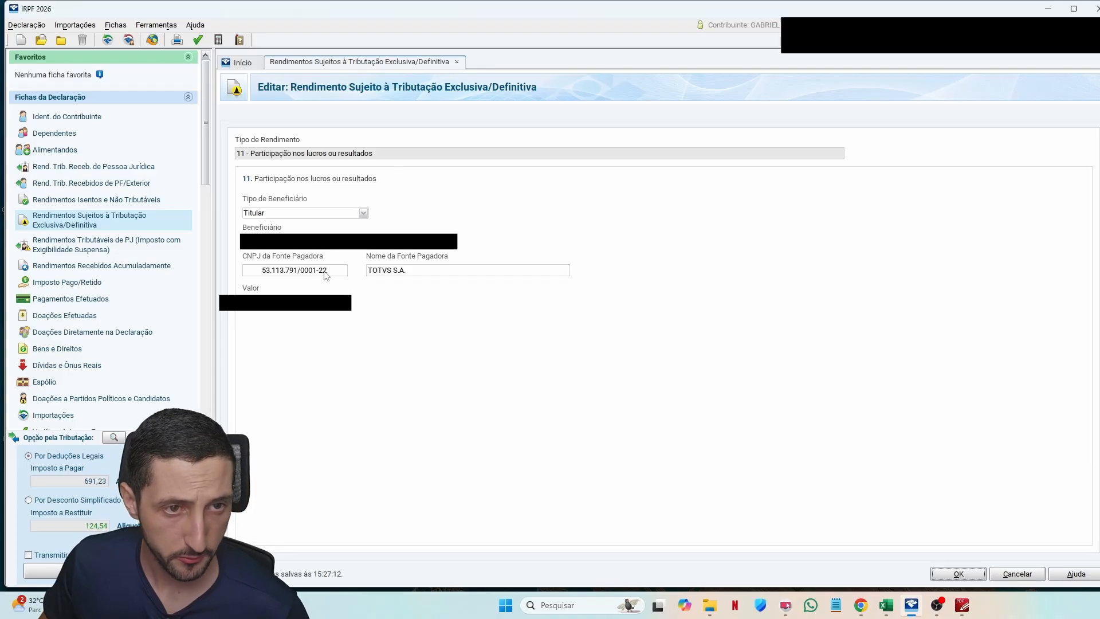
Step: Save the TOTVS PLR entry as item 12 and bring up nubank.pdf's RDB table
{"action": "left_click", "coordinate": [958, 574]}
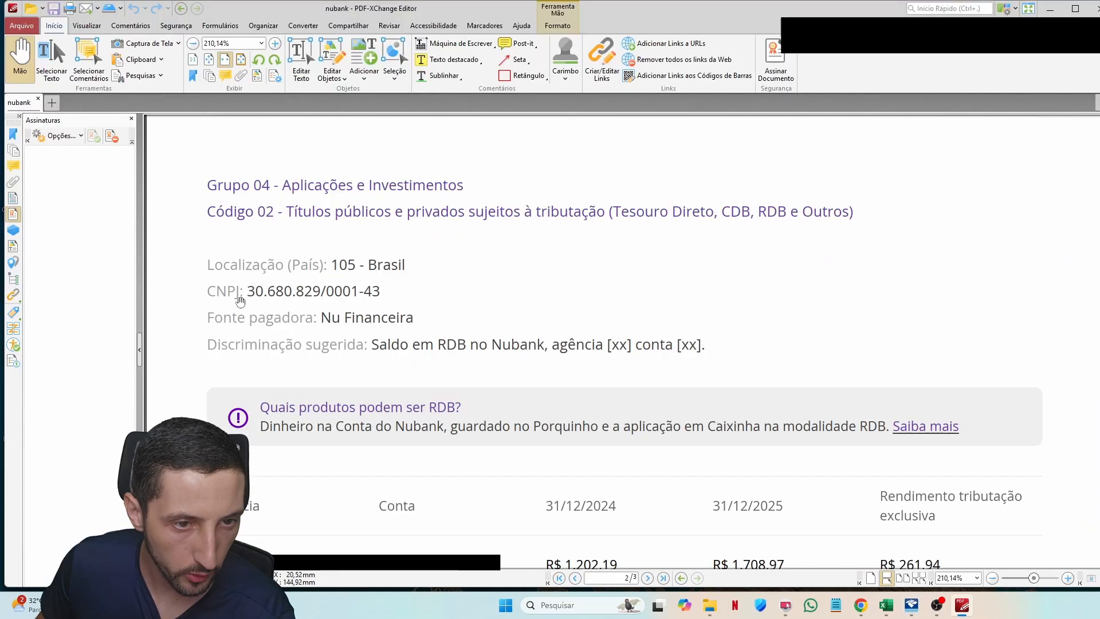
{"action": "scroll", "coordinate": [438, 302], "scroll_direction": "down", "scroll_amount": 3}
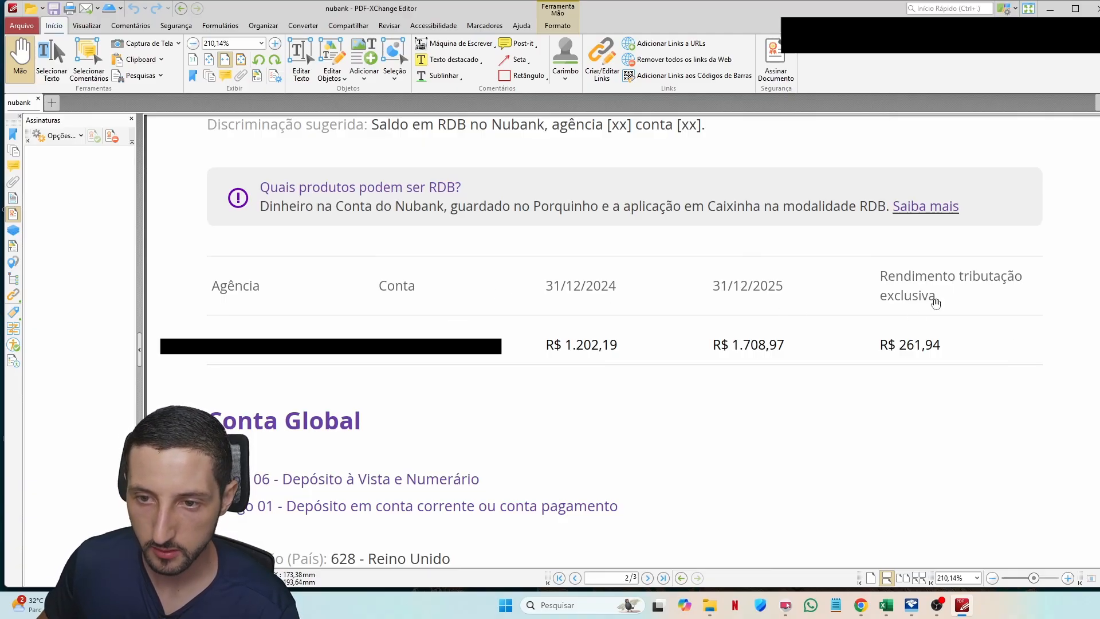
Step: Select the 261,94 RDB exclusive-taxation income in nubank.pdf
{"action": "key", "text": "s"}
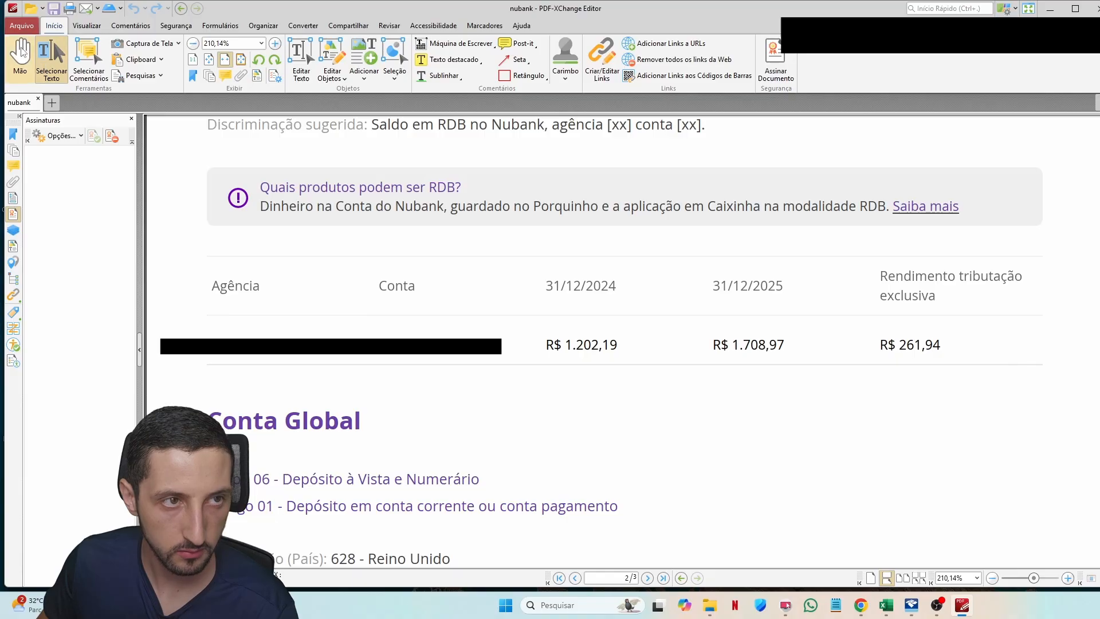
{"action": "double_click", "coordinate": [911, 345]}
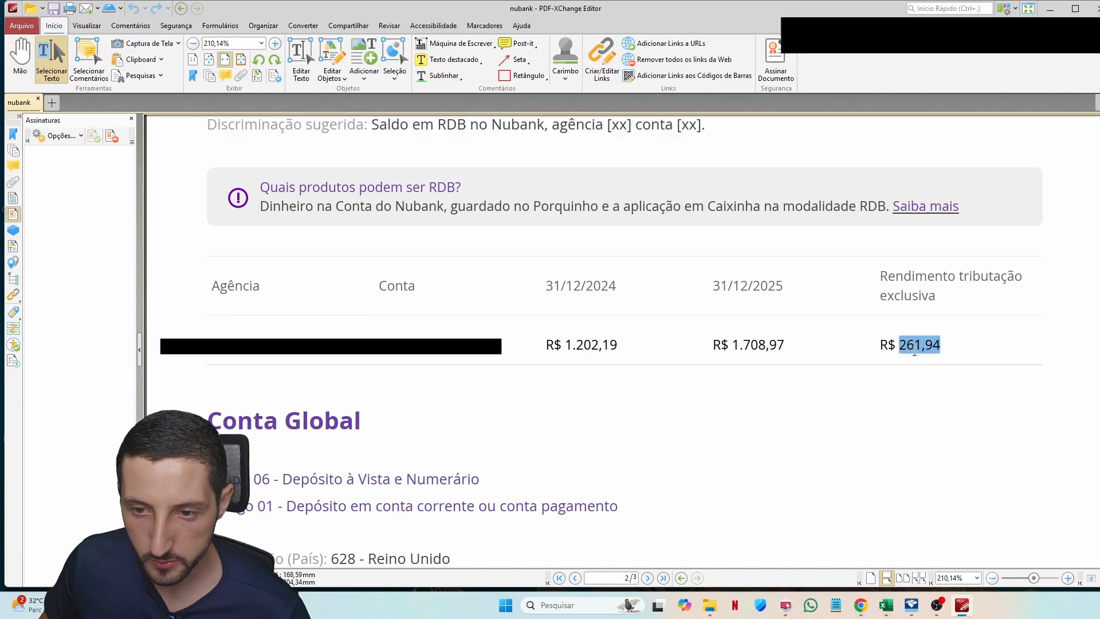
Step: Enter 261,94 as Nu Financeira's code 06 financial-investment income and save the entry
{"action": "left_click", "coordinate": [911, 605]}
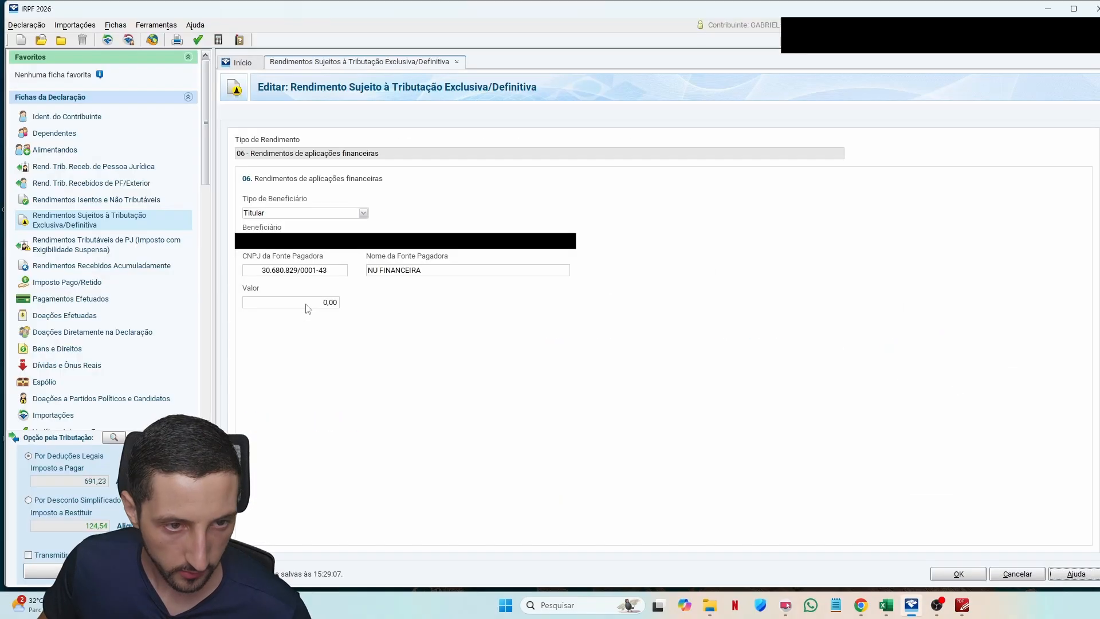
{"action": "left_click", "coordinate": [306, 305]}
{"action": "type", "text": "26194"}
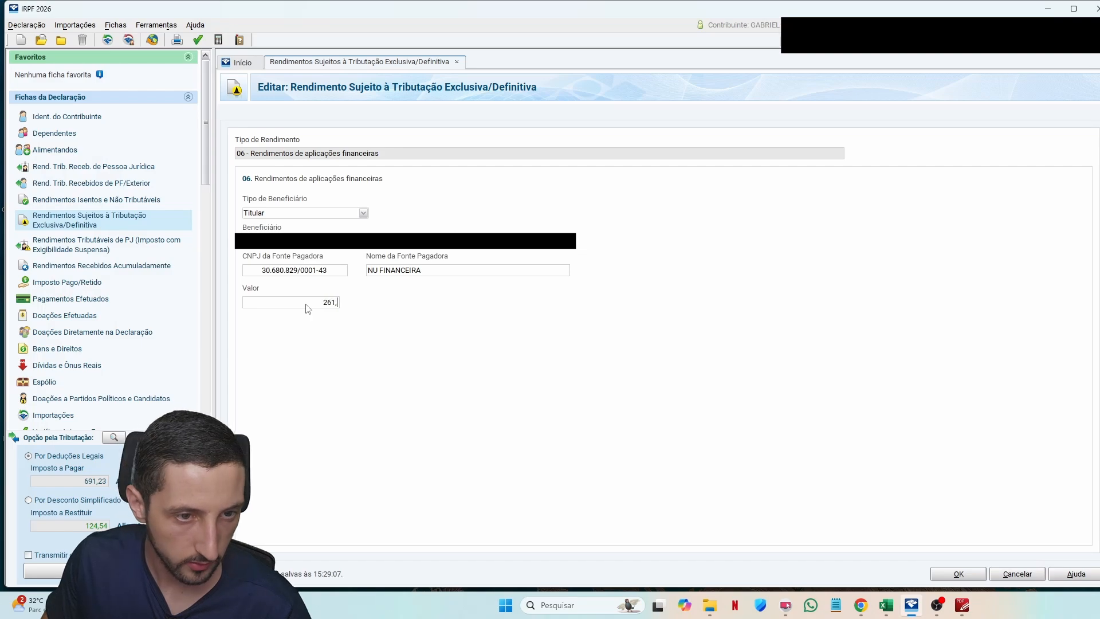
{"action": "left_click", "coordinate": [307, 309]}
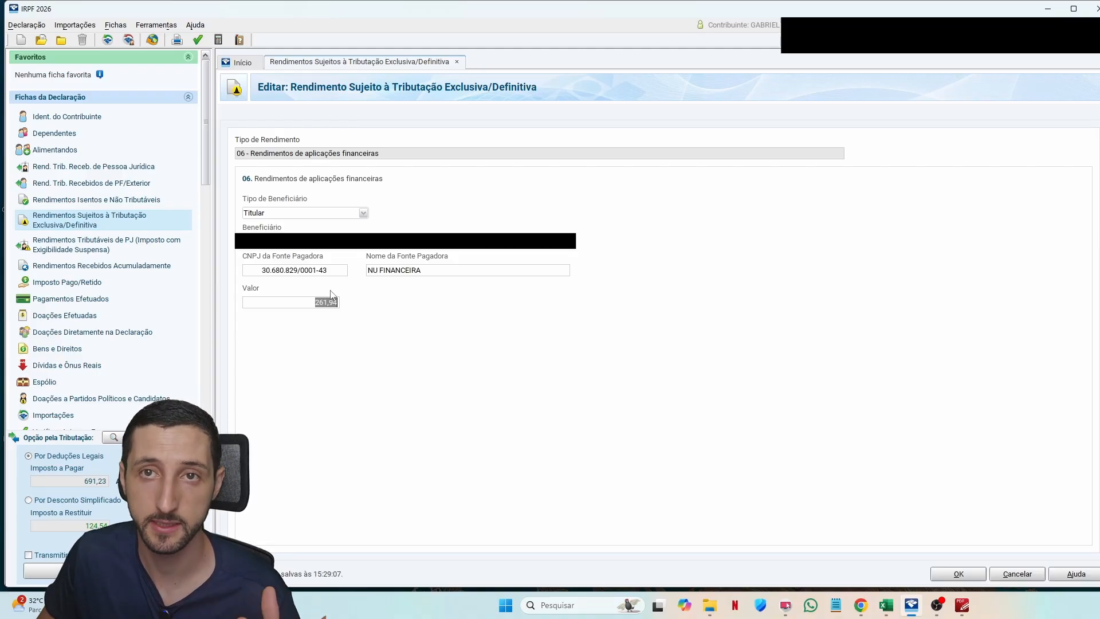
{"action": "key", "text": "Return"}
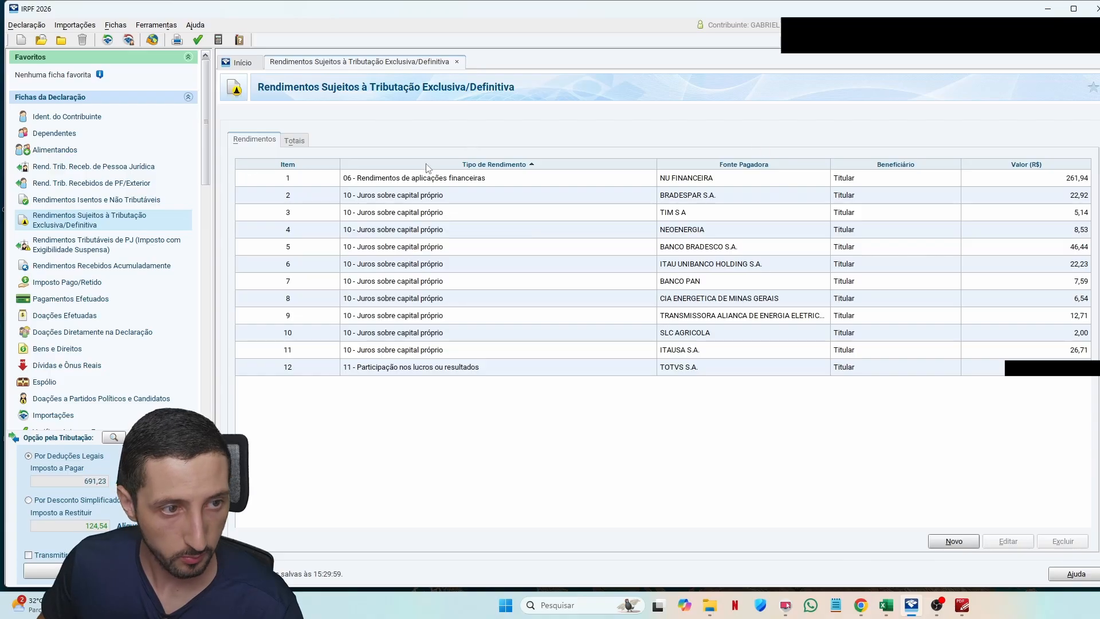
Step: Scroll the sidebar down and go to the Bens e Direitos asset list
{"action": "scroll", "coordinate": [116, 241], "scroll_direction": "down", "scroll_amount": 5}
{"action": "scroll", "coordinate": [114, 238], "scroll_direction": "down", "scroll_amount": 5}
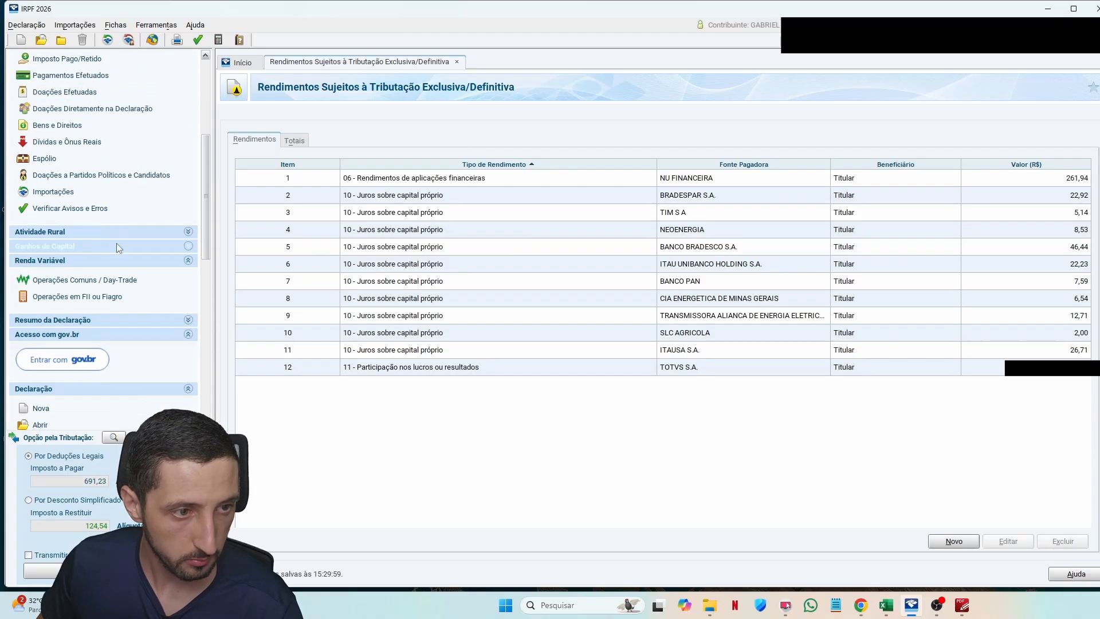
{"action": "left_click_drag", "start_coordinate": [203, 203], "coordinate": [205, 100]}
{"action": "left_click", "coordinate": [57, 349]}
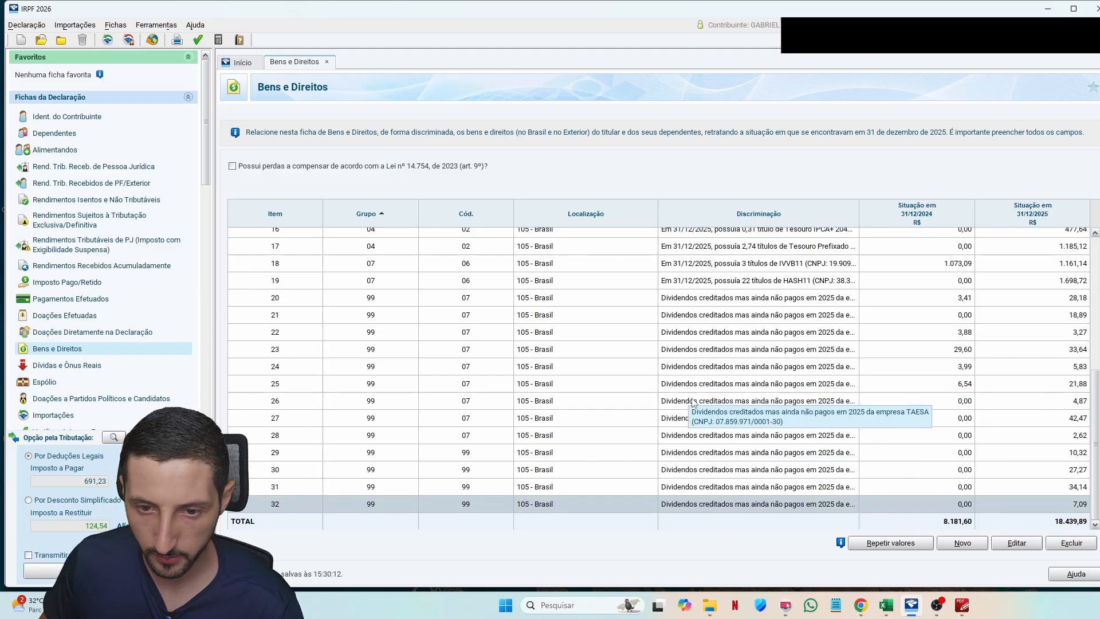
Step: In the Nubank income report, locate the Grupo 04 and Código 02 lines
{"action": "key", "text": "alt+Tab"}
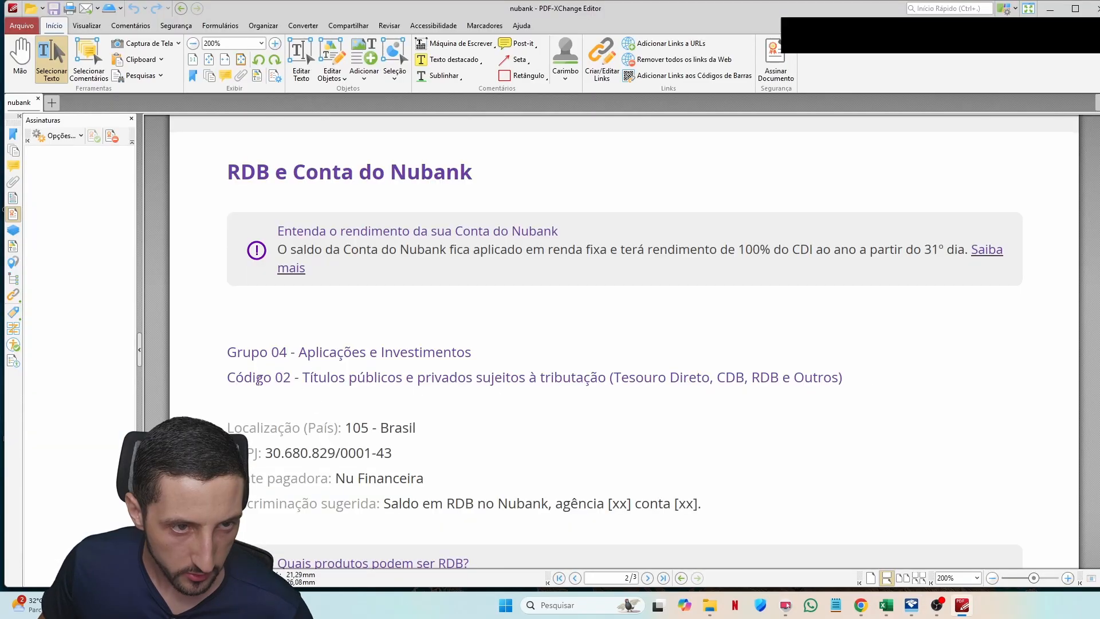
{"action": "scroll", "coordinate": [339, 371], "scroll_direction": "up", "scroll_amount": 1}
{"action": "scroll", "coordinate": [320, 396], "scroll_direction": "down", "scroll_amount": 1}
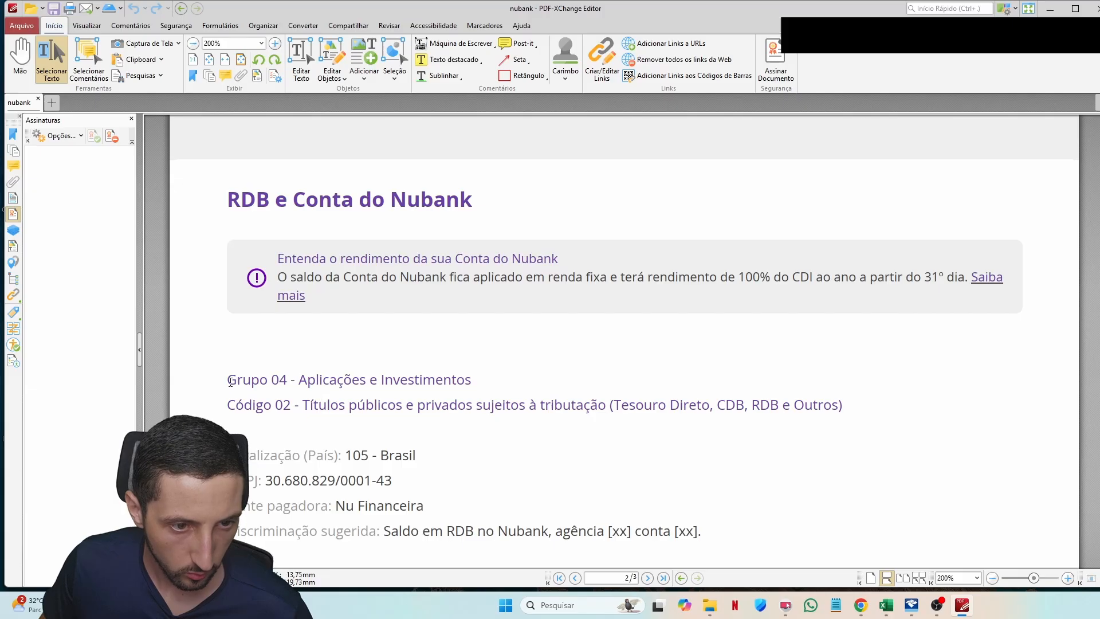
{"action": "left_click_drag", "start_coordinate": [227, 379], "coordinate": [381, 404]}
{"action": "left_click", "coordinate": [386, 403]}
Step: Set the new asset to Grupo 04 Aplicações e Investimentos, Código 02
{"action": "key", "text": "alt+Tab"}
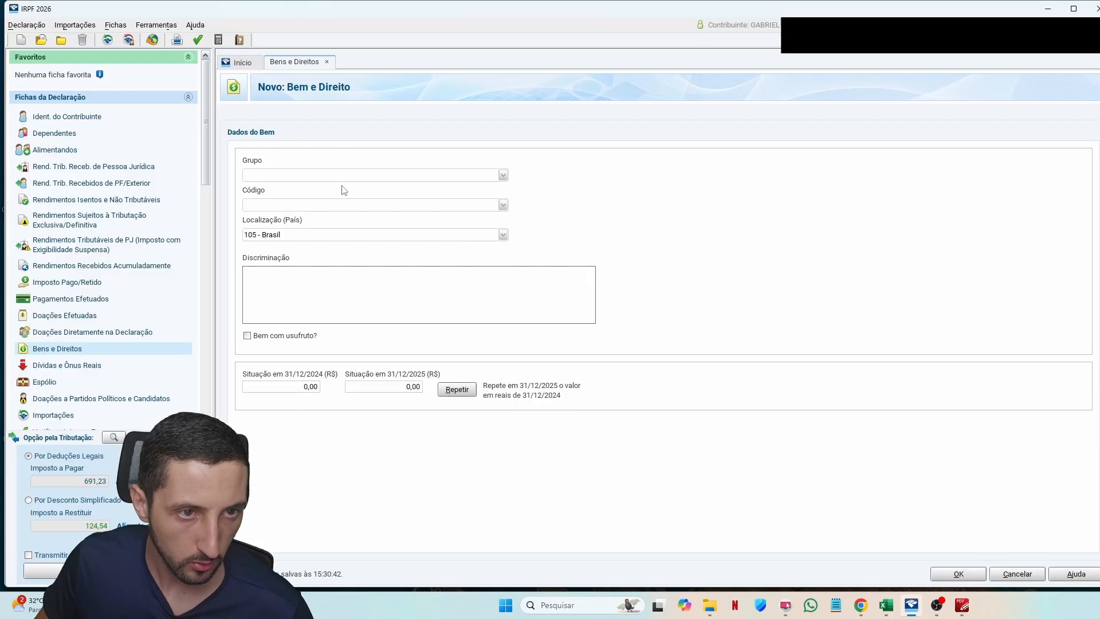
{"action": "type", "text": "04"}
{"action": "key", "text": "Tab"}
{"action": "type", "text": "02"}
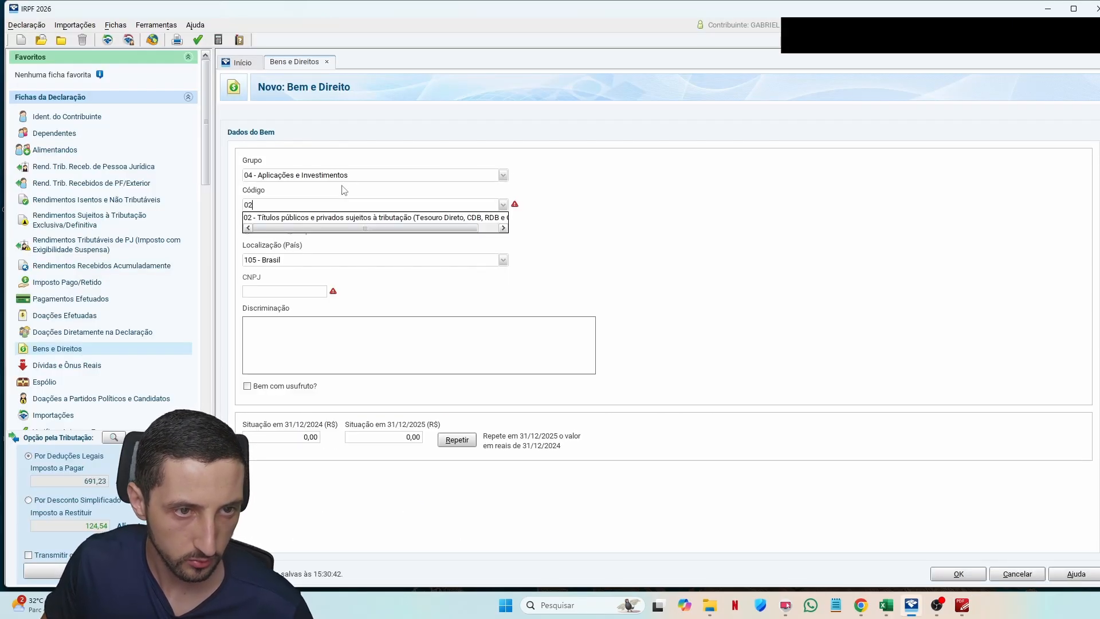
{"action": "key", "text": "Tab"}
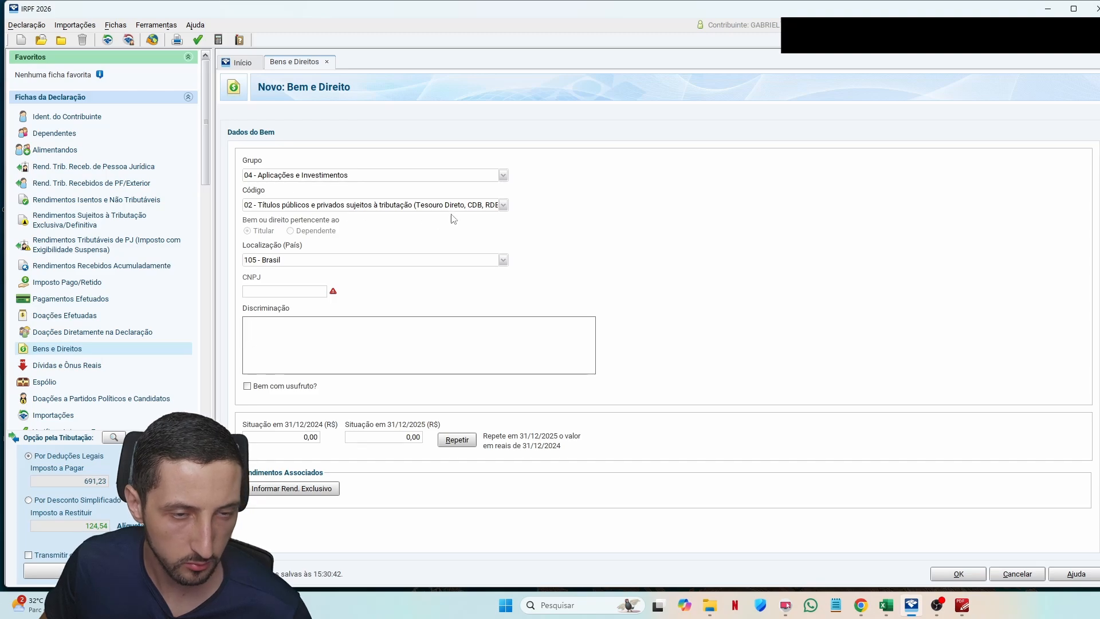
Step: Review the Nubank report's CNPJ and suggested asset description text
{"action": "key", "text": "alt+Tab"}
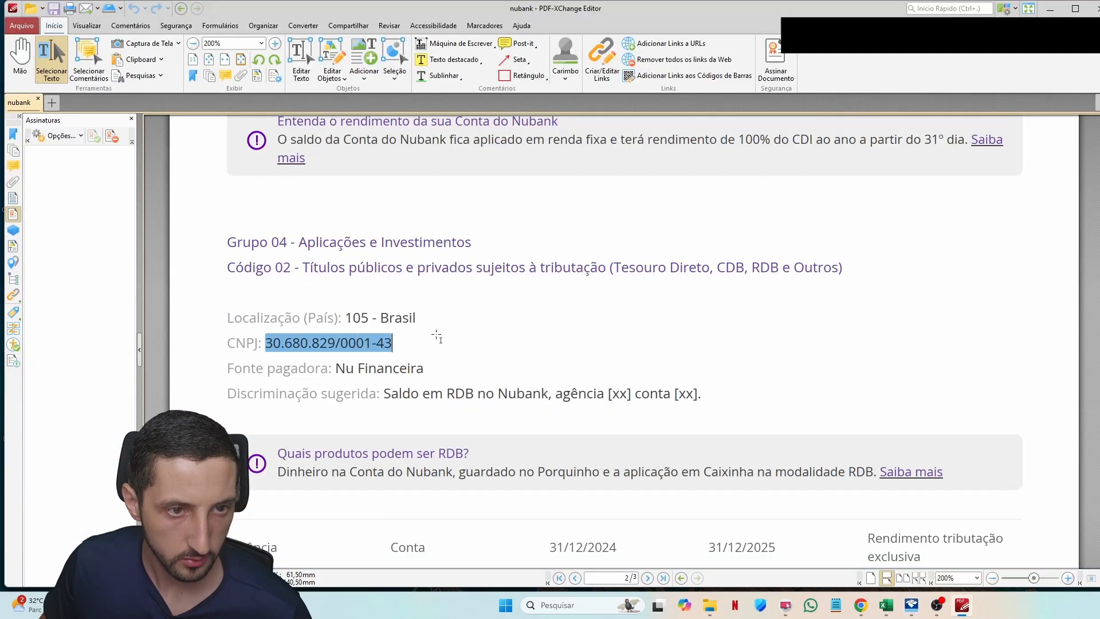
{"action": "key", "text": "alt+Tab"}
{"action": "key", "text": "alt+Tab"}
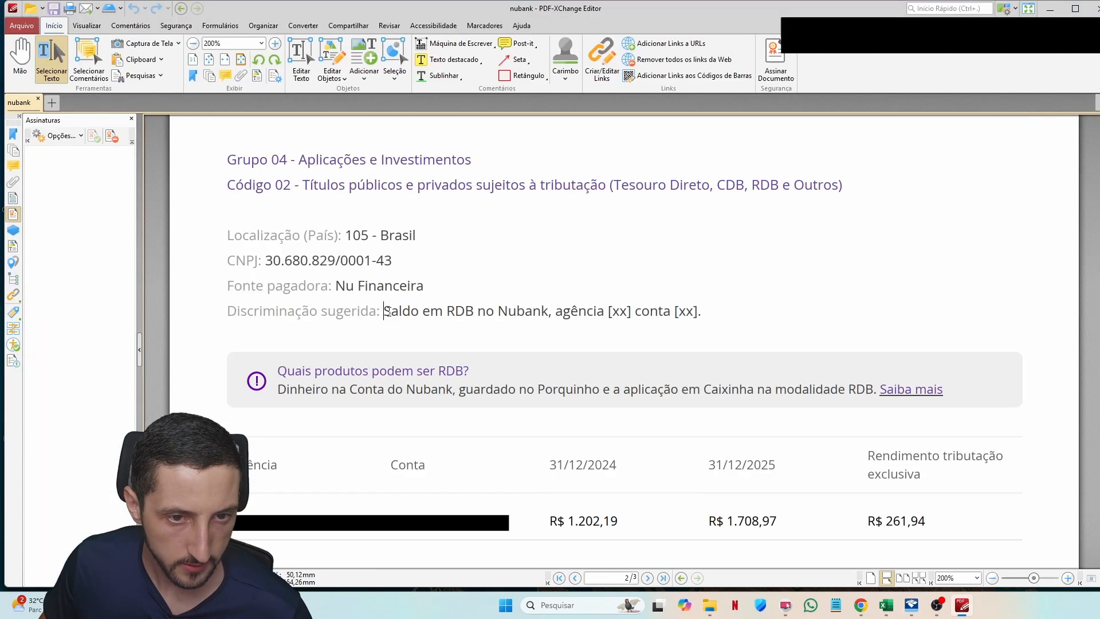
{"action": "left_click_drag", "start_coordinate": [384, 309], "coordinate": [705, 304]}
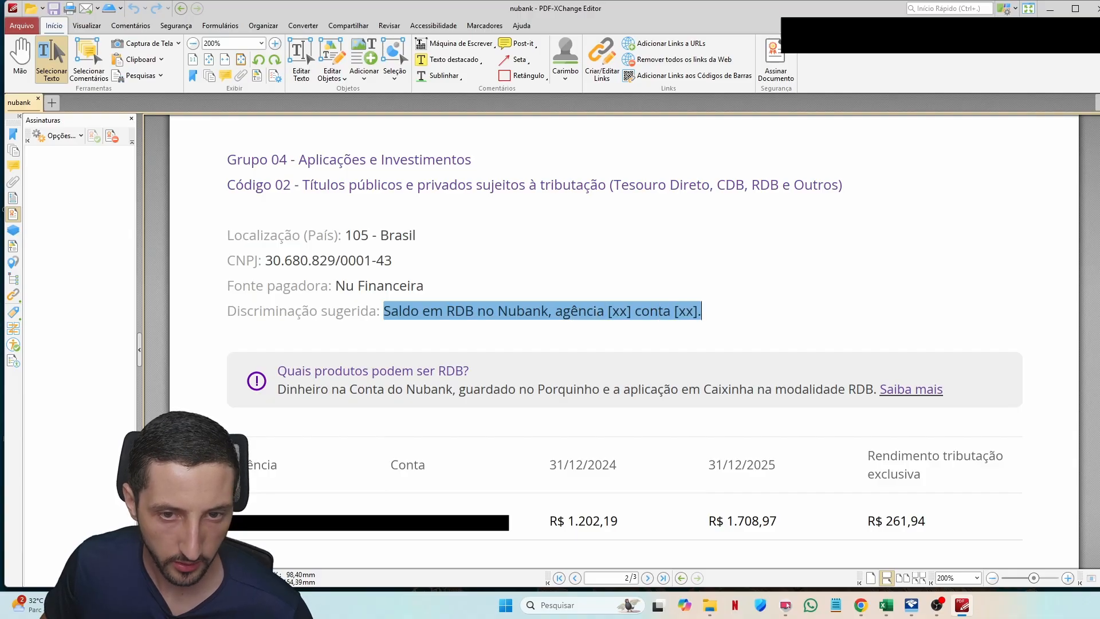
{"action": "scroll", "coordinate": [748, 330], "scroll_direction": "down", "scroll_amount": 3}
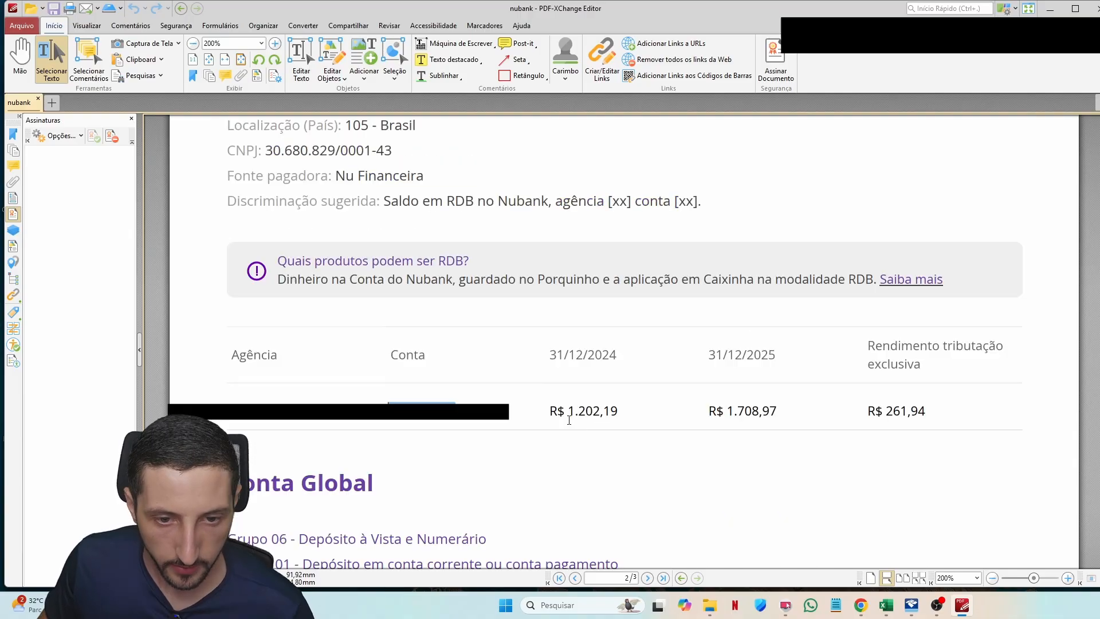
{"action": "left_click_drag", "start_coordinate": [568, 411], "coordinate": [619, 408]}
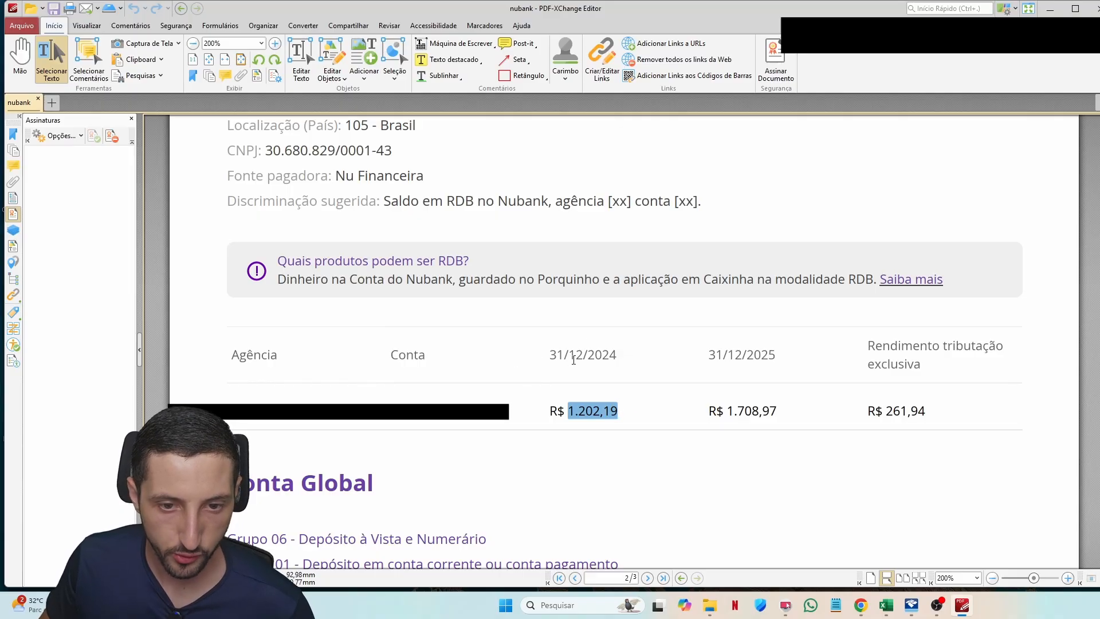
Step: Enter the RDB balances: 1.202,19 for 31/12/2024 and 1.708,97 for 31/12/2025
{"action": "key", "text": "alt+Tab"}
{"action": "left_click", "coordinate": [298, 440]}
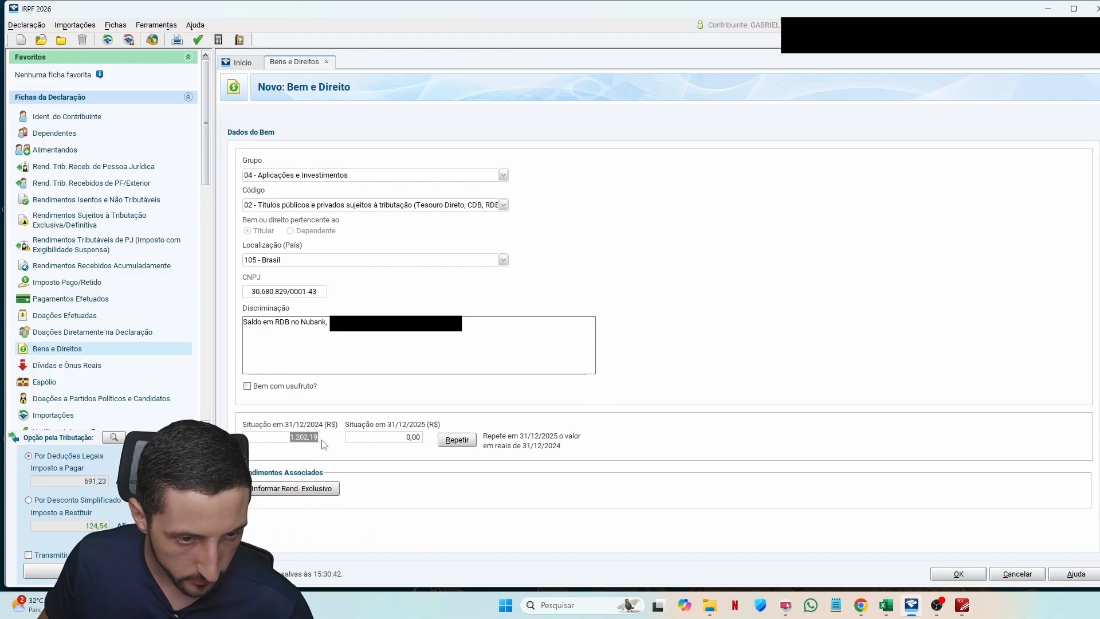
{"action": "key", "text": "Tab"}
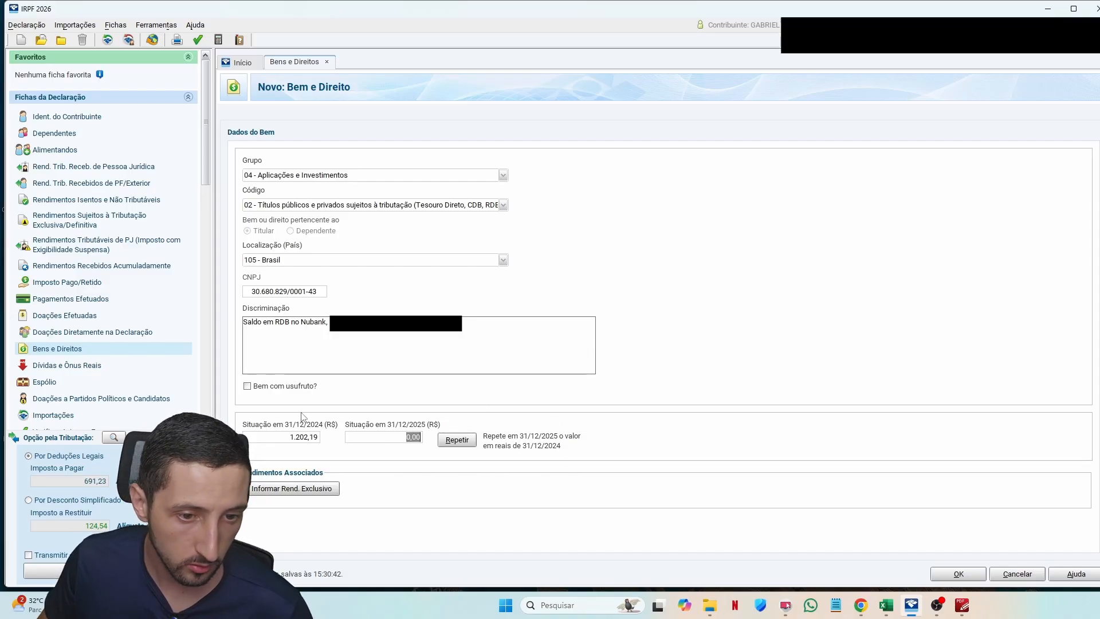
{"action": "type", "text": "1.708,97"}
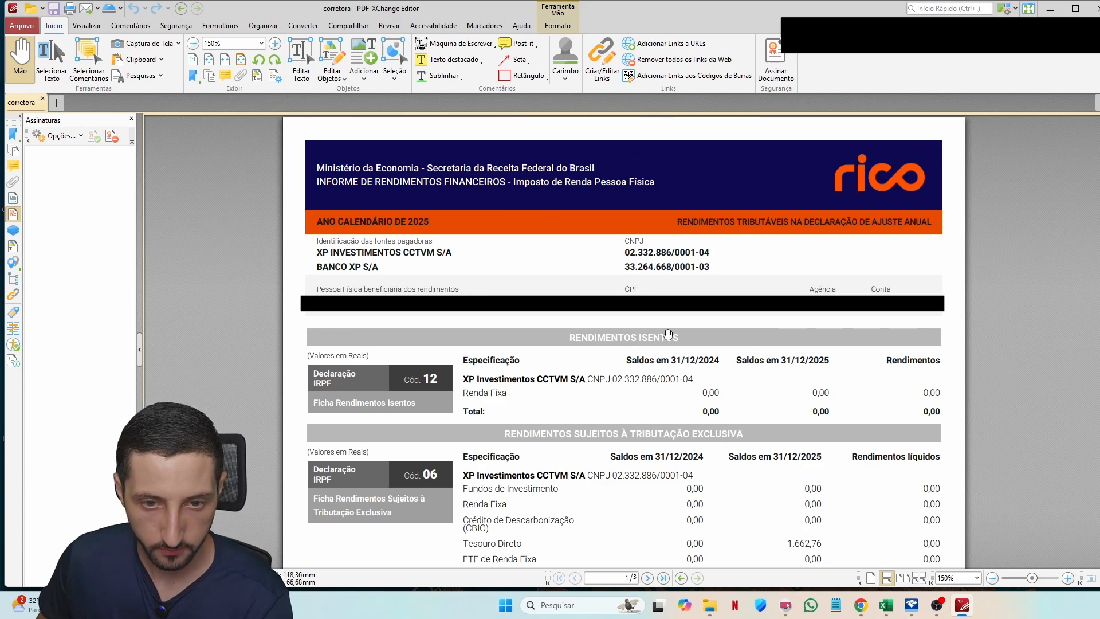
Step: Pan the XP broker statement down to the Saldo em Conta balances, then return to IRPF
{"action": "left_click_drag", "start_coordinate": [664, 333], "coordinate": [574, 154]}
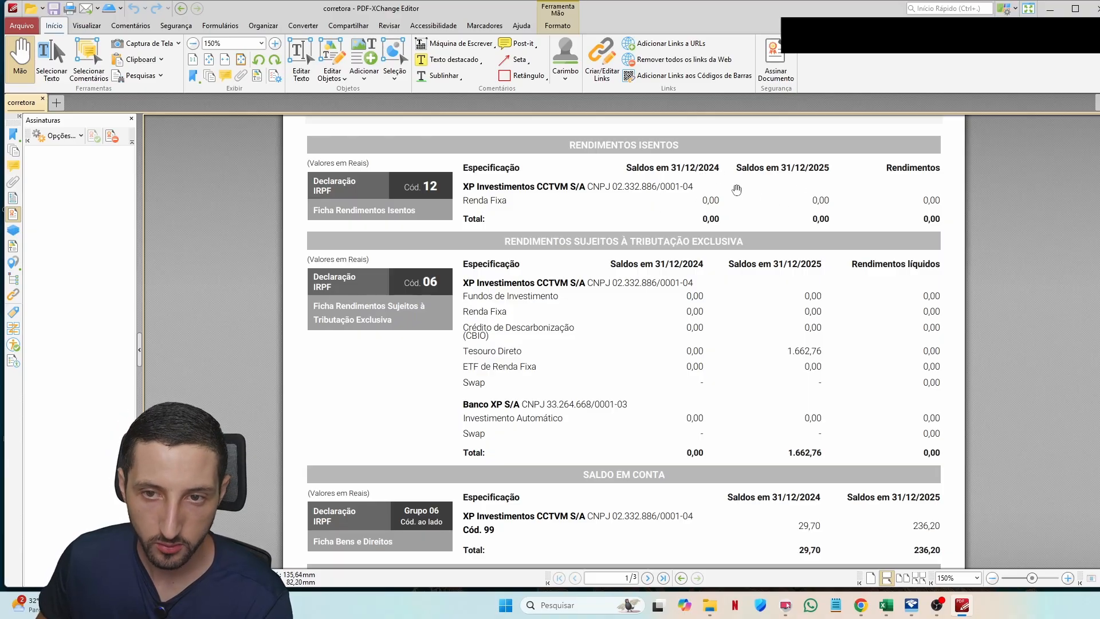
{"action": "scroll", "coordinate": [664, 287], "scroll_direction": "down", "scroll_amount": 3}
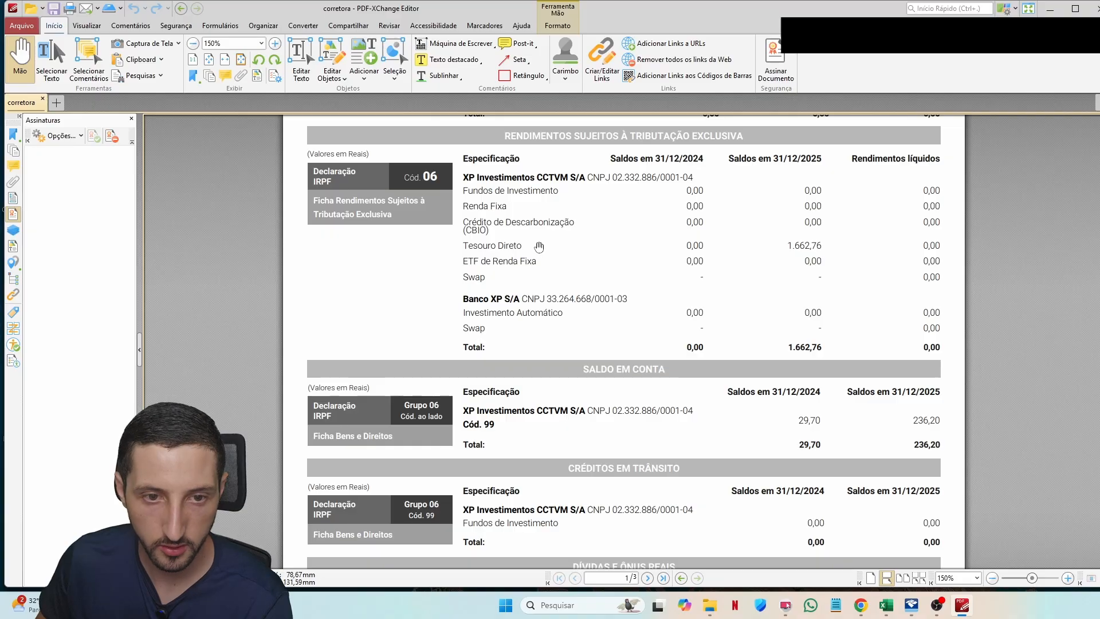
{"action": "scroll", "coordinate": [539, 246], "scroll_direction": "down", "scroll_amount": 3}
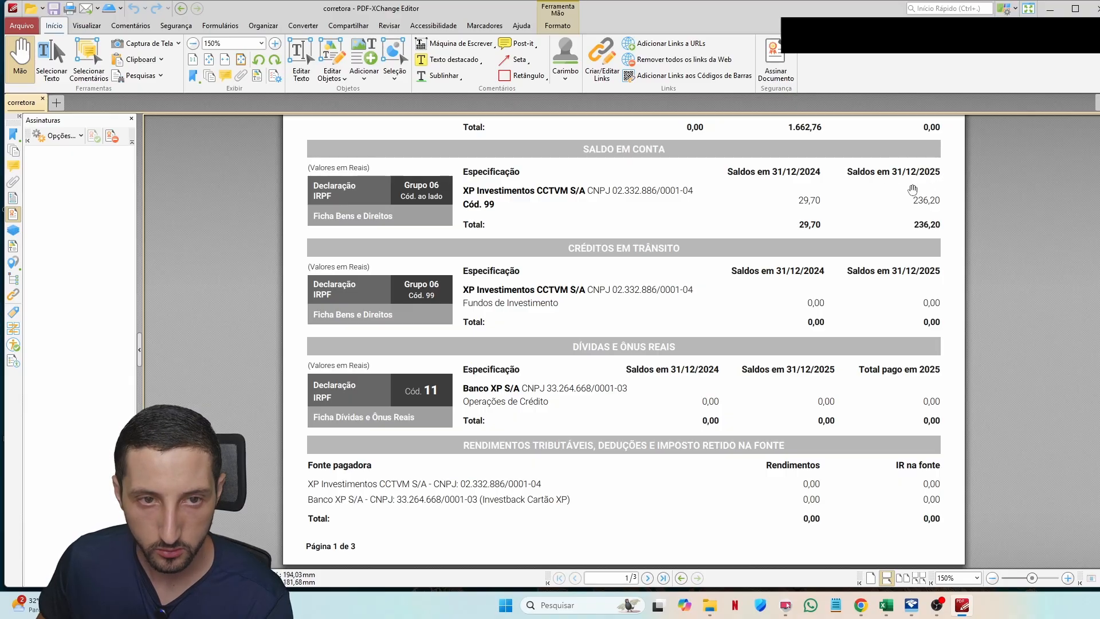
{"action": "scroll", "coordinate": [650, 189], "scroll_direction": "down", "scroll_amount": 1}
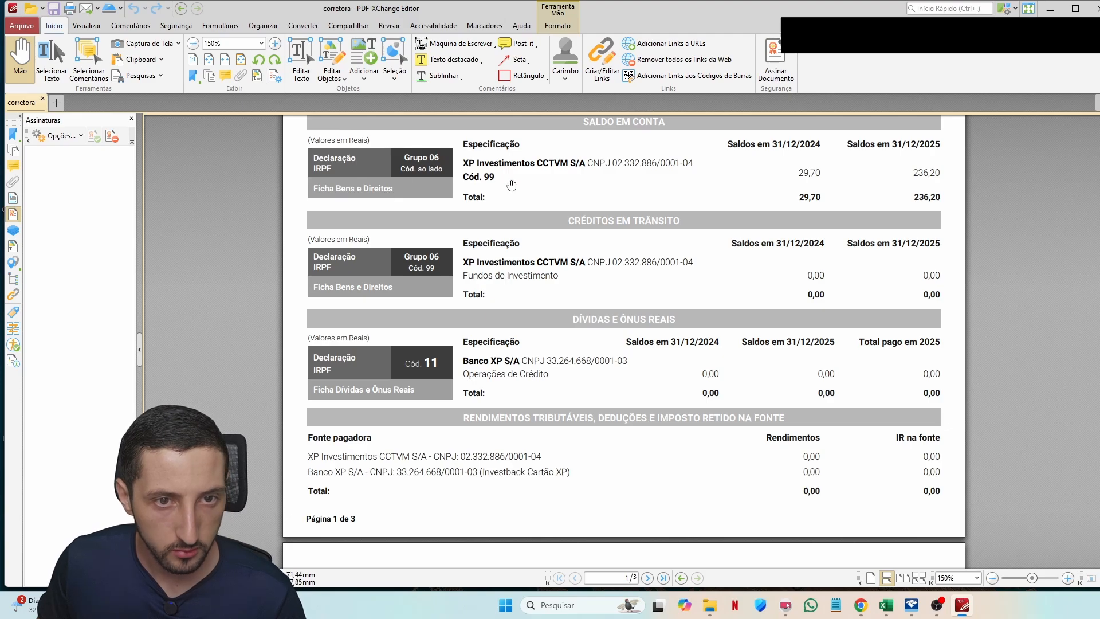
{"action": "key", "text": "alt+Tab"}
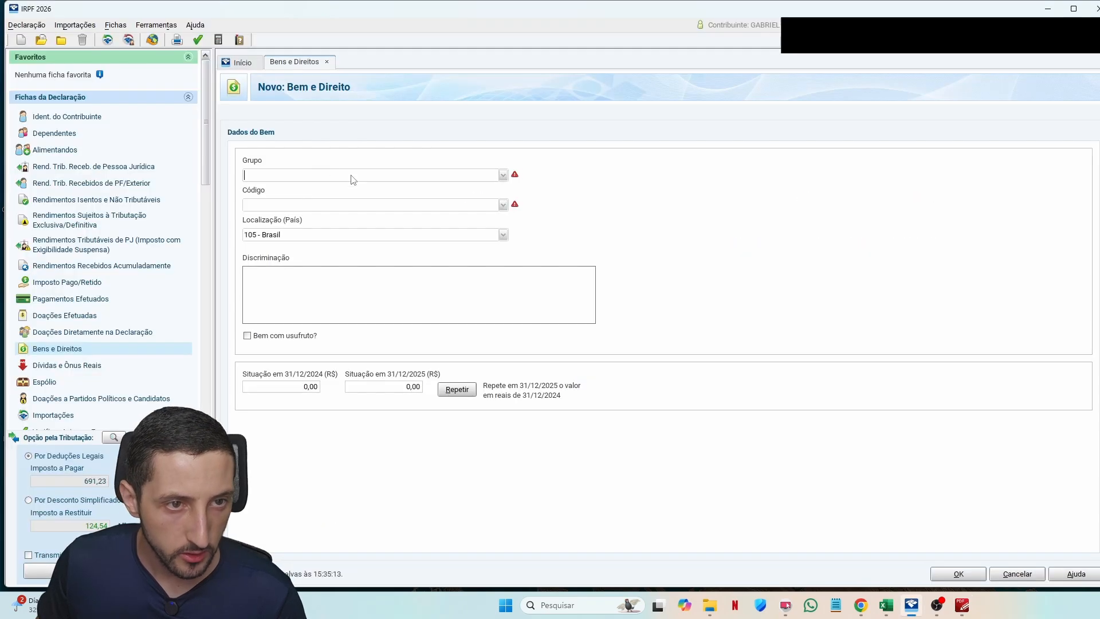
Step: Set the asset to Grupo 06 Depósito à Vista e Numerário, Código 99 Outros depósitos à vista
{"action": "type", "text": "06"}
{"action": "key", "text": "Tab"}
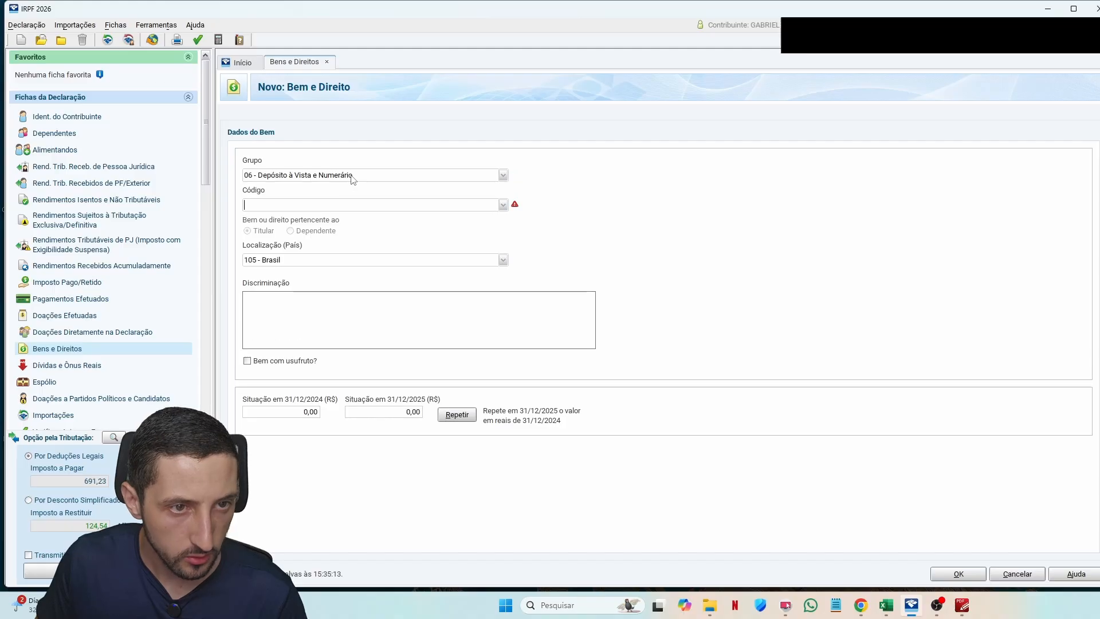
{"action": "type", "text": "99"}
{"action": "key", "text": "alt+Tab"}
Step: Take the CNPJ and balances from the statement: 29,70 for 31/12/2024 and 236,20 for 31/12/2025
{"action": "left_click_drag", "start_coordinate": [588, 163], "coordinate": [693, 163]}
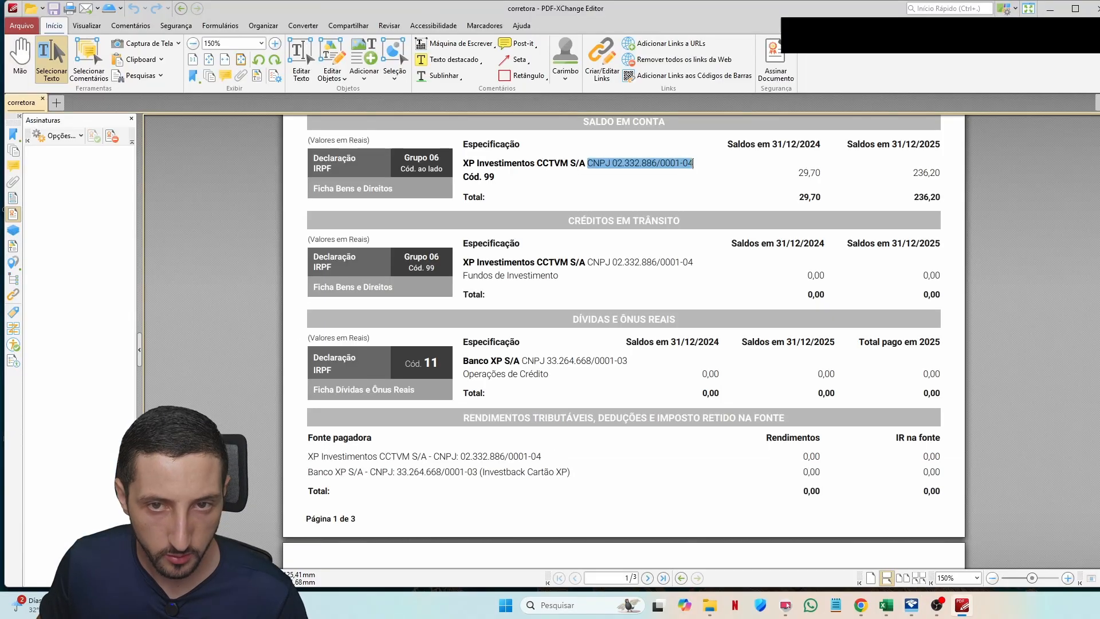
{"action": "left_click_drag", "start_coordinate": [612, 163], "coordinate": [745, 176]}
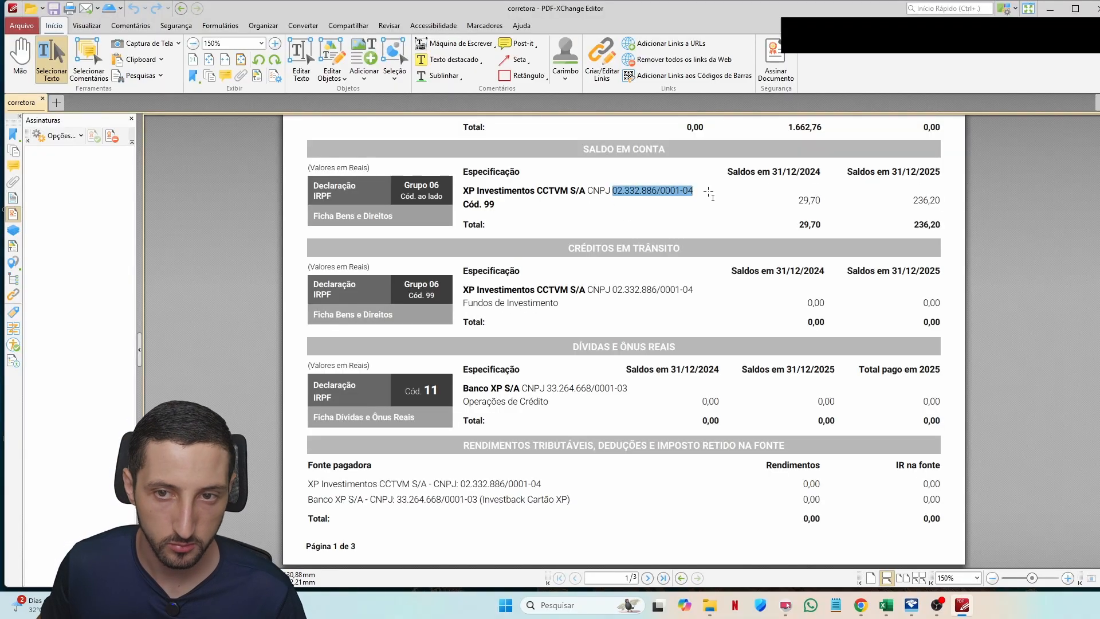
{"action": "left_click", "coordinate": [790, 176]}
{"action": "double_click", "coordinate": [811, 201]}
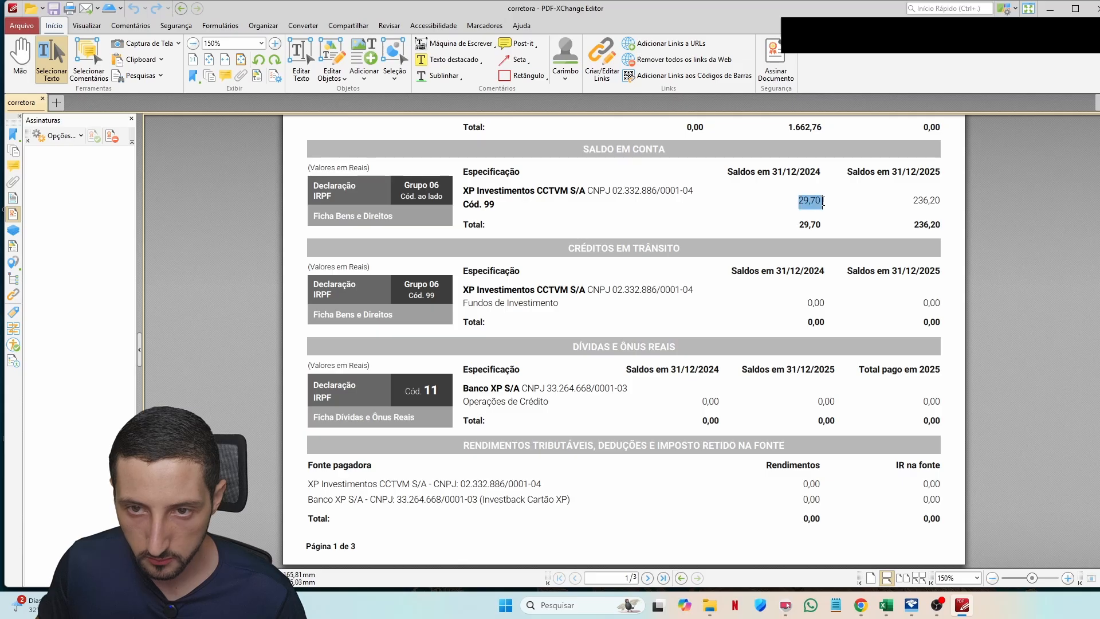
{"action": "key", "text": "alt+Tab"}
{"action": "type", "text": "236,20"}
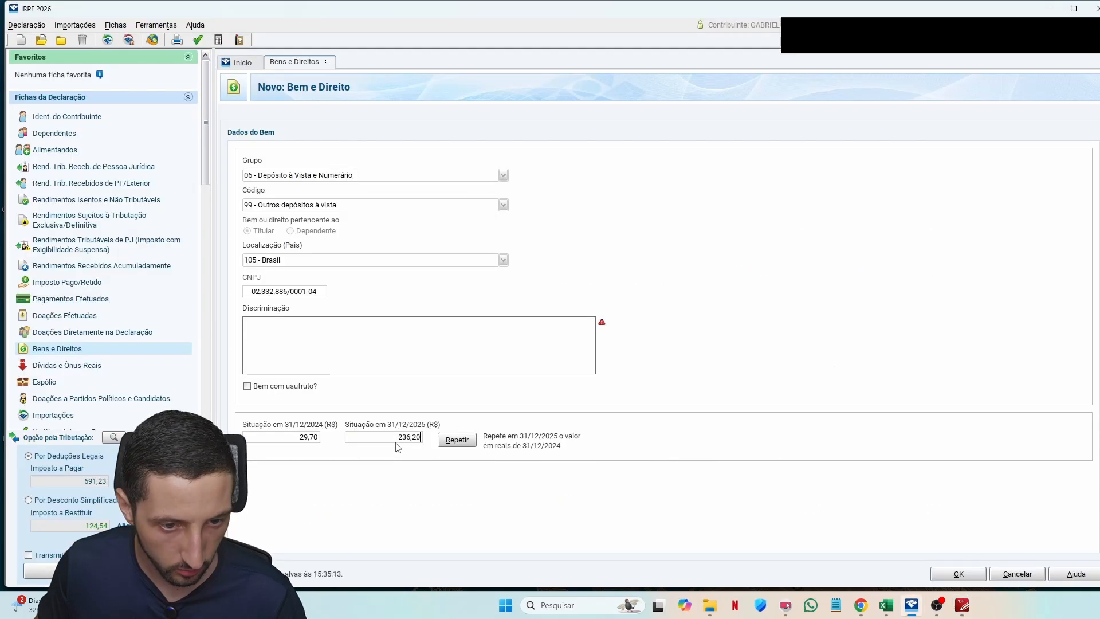
{"action": "key", "text": "Tab"}
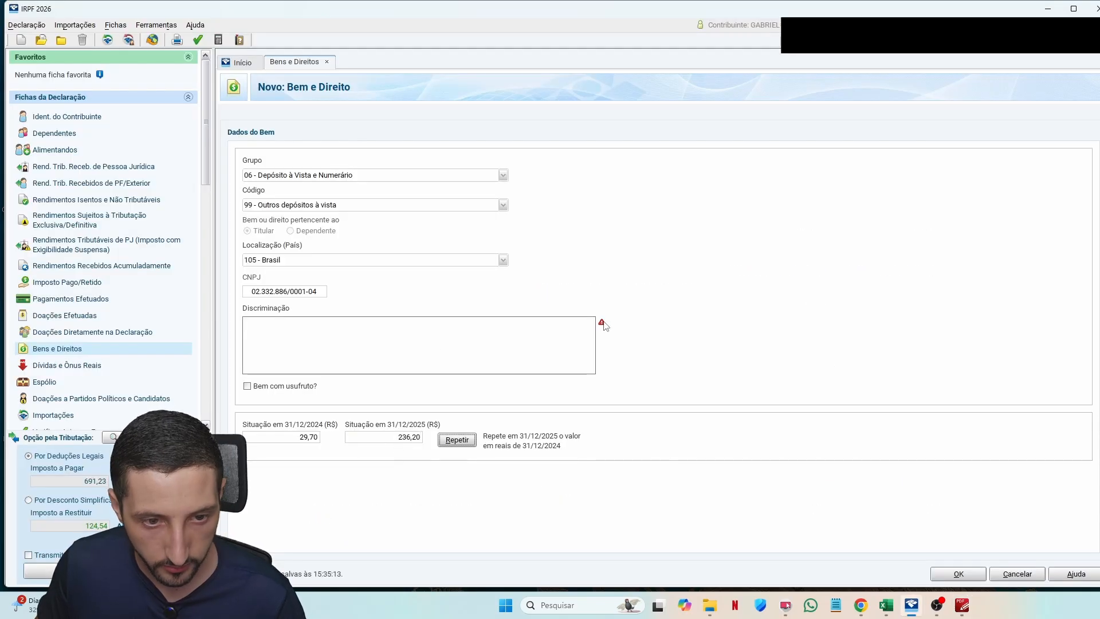
{"action": "left_click", "coordinate": [356, 323]}
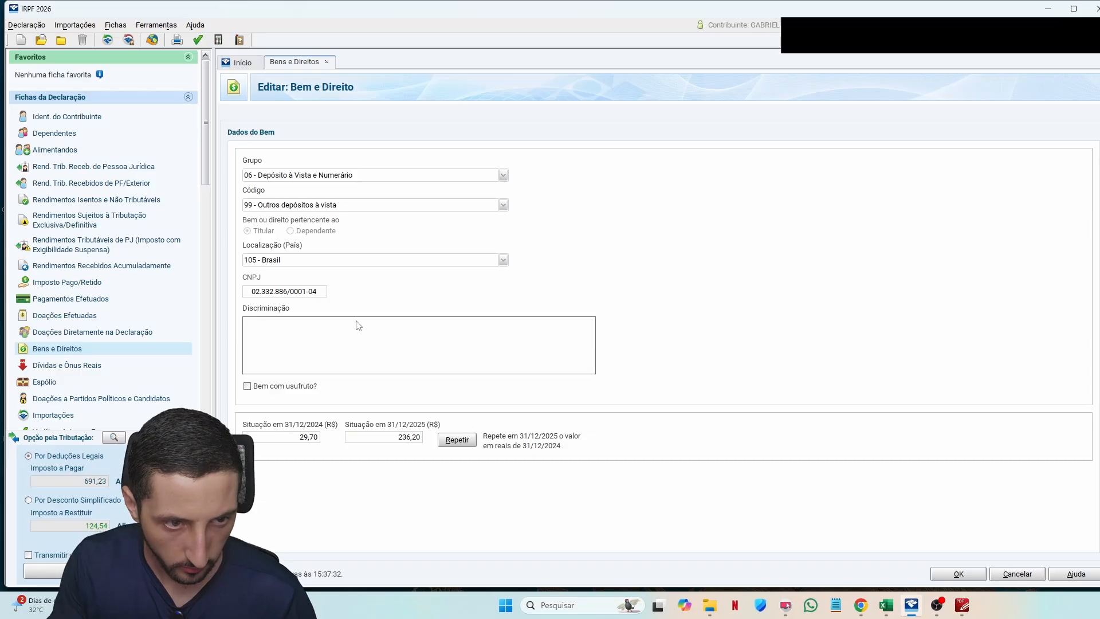
{"action": "type", "text": "Saldo na conta de "}
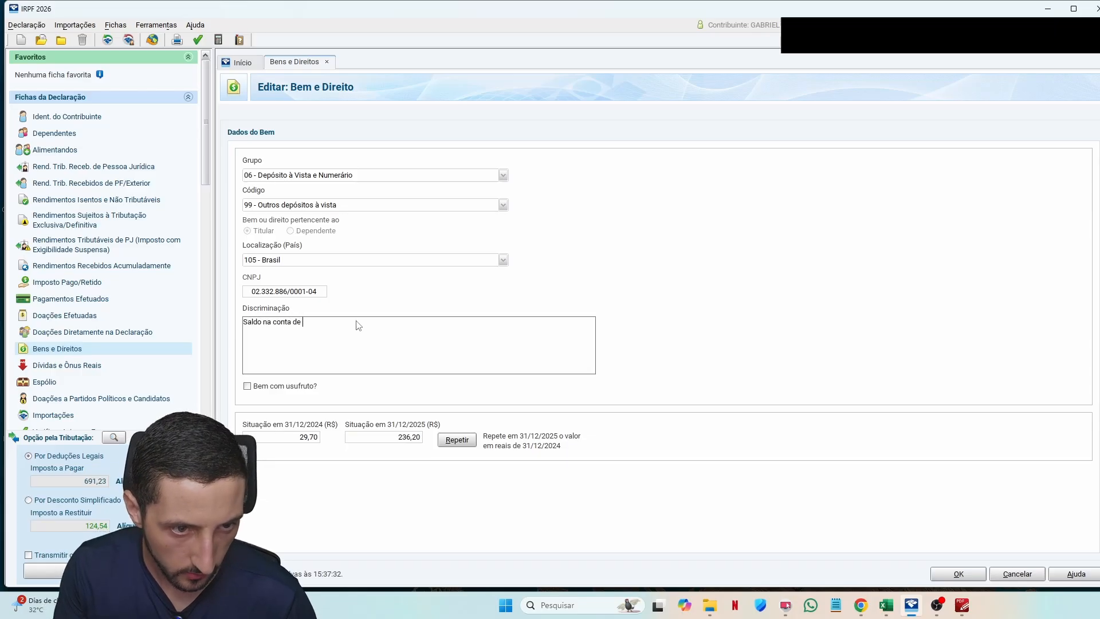
{"action": "type", "text": "investimentos da"}
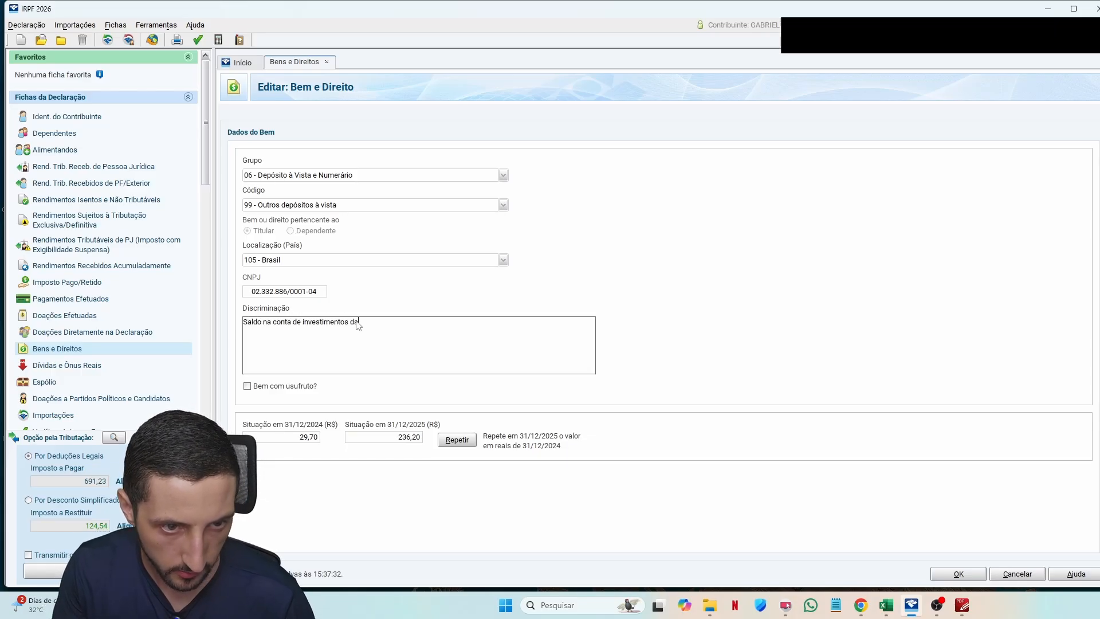
{"action": "type", "text": " corret"}
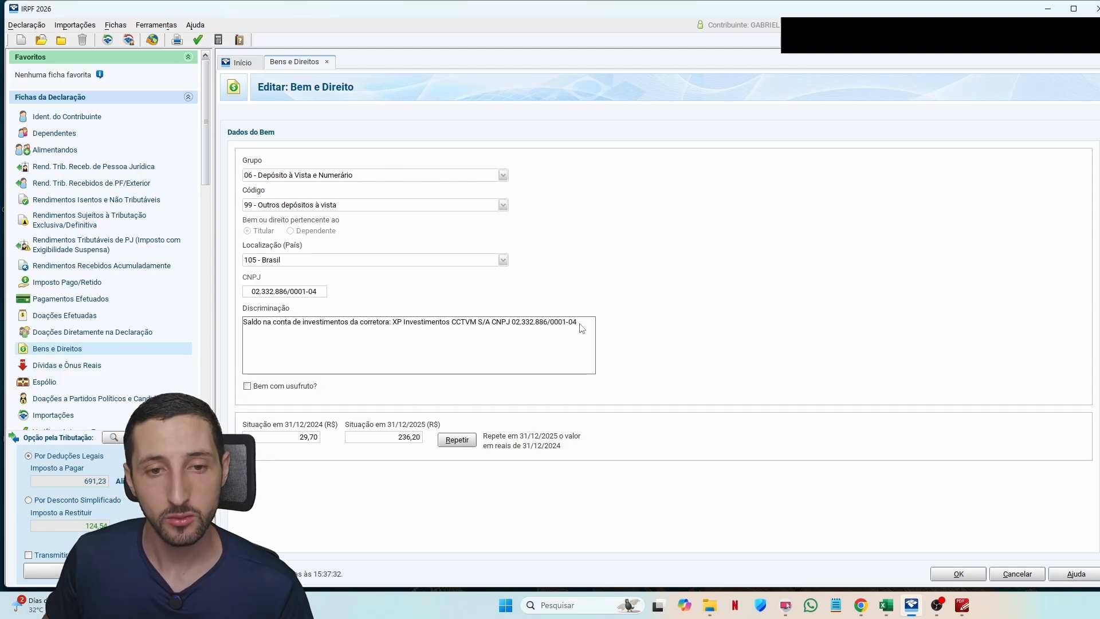
{"action": "left_click_drag", "start_coordinate": [583, 328], "coordinate": [458, 326]}
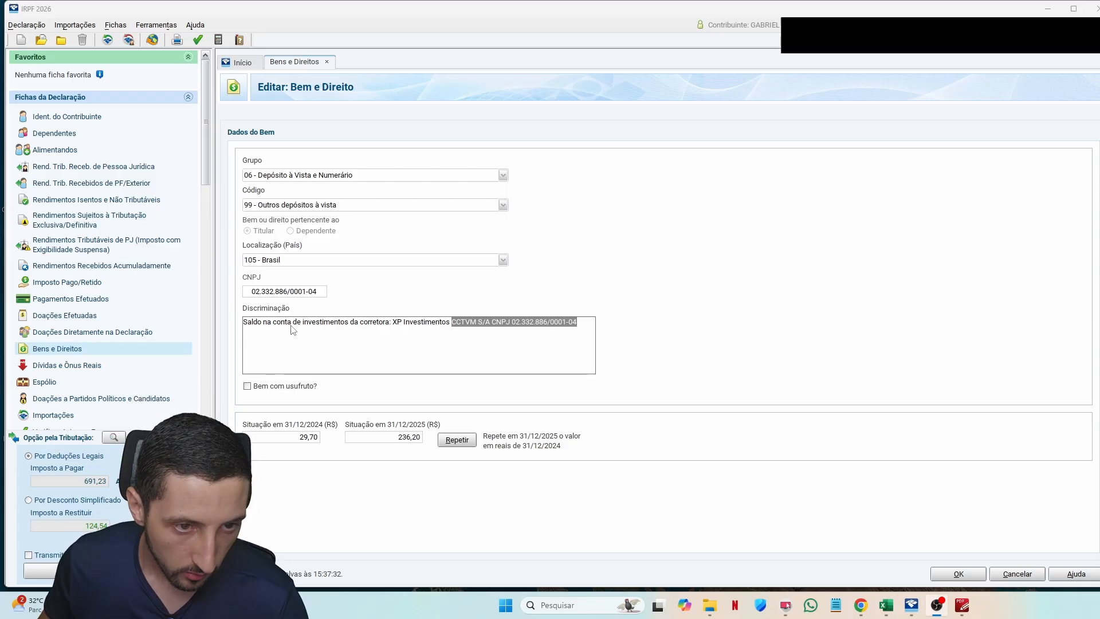
{"action": "double_click", "coordinate": [375, 322]}
{"action": "left_click", "coordinate": [407, 335]}
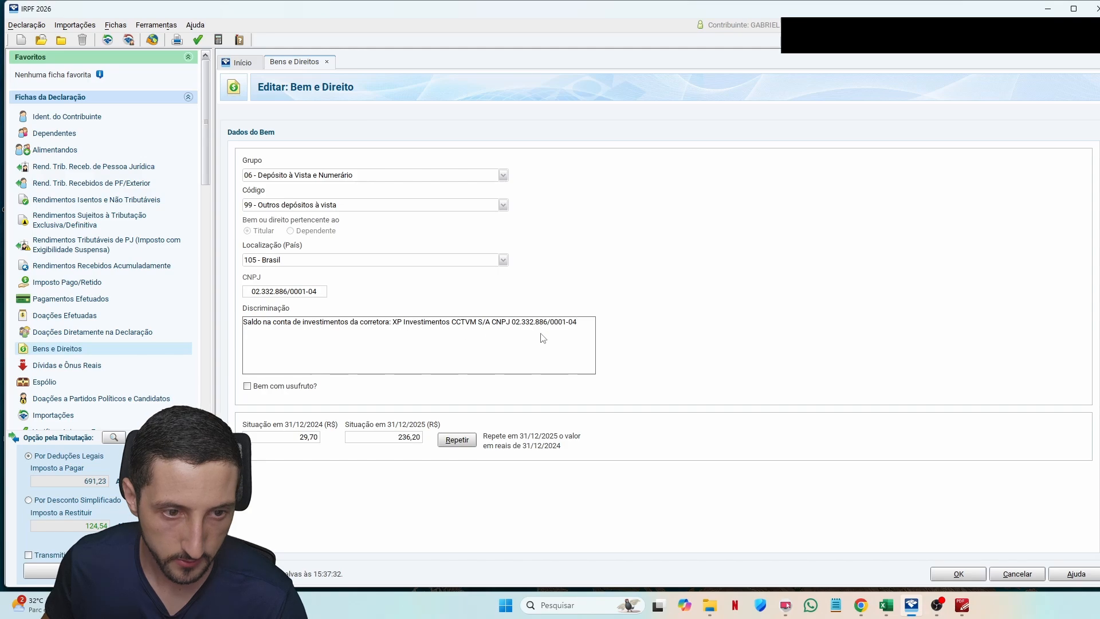
Step: Check the Créditos em Trânsito table in the broker statement
{"action": "left_click", "coordinate": [962, 605]}
{"action": "left_click_drag", "start_coordinate": [479, 298], "coordinate": [922, 344]}
{"action": "scroll", "coordinate": [922, 344], "scroll_direction": "down", "scroll_amount": 3}
{"action": "left_click", "coordinate": [634, 339]}
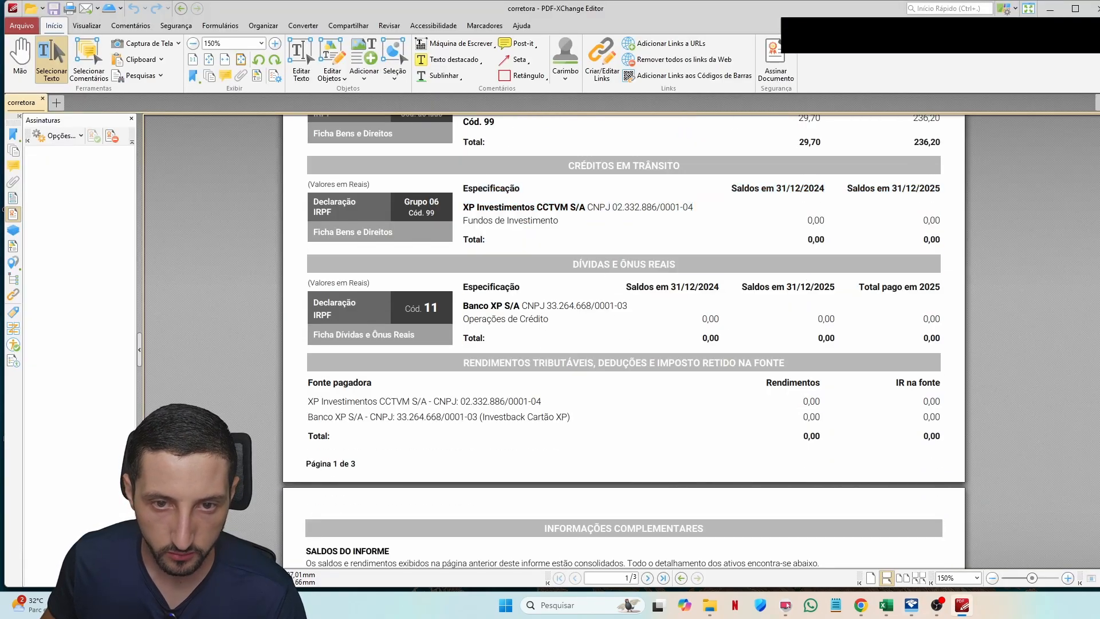
Step: Scroll to page 3 Detalhamento dos Ativos and review the LTN and NTNB PRINC rows
{"action": "left_click_drag", "start_coordinate": [478, 287], "coordinate": [906, 318]}
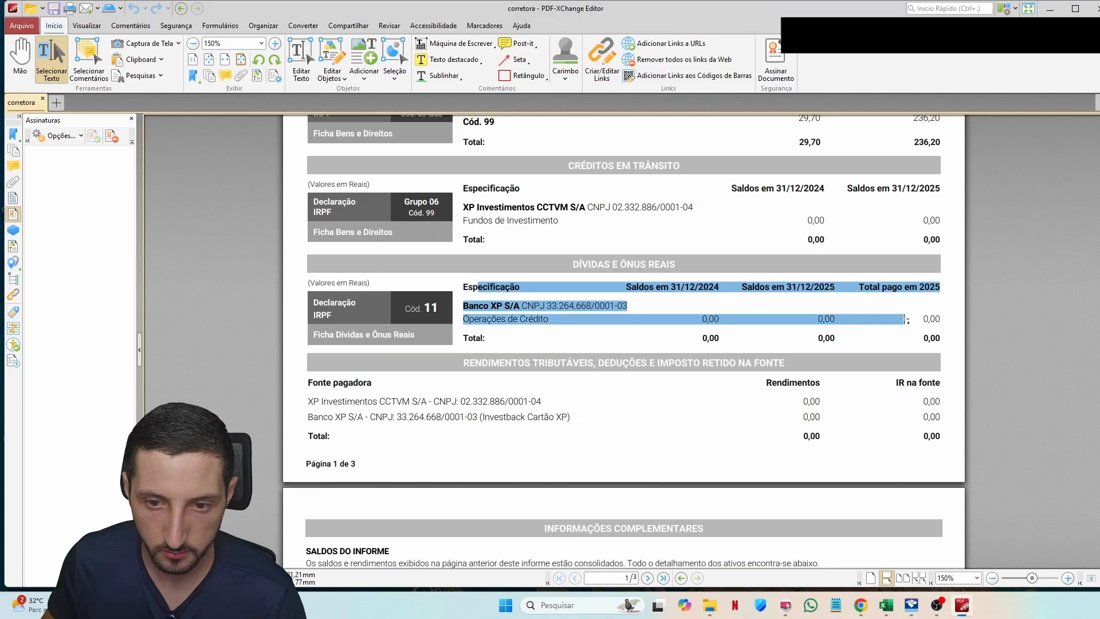
{"action": "scroll", "coordinate": [825, 317], "scroll_direction": "down", "scroll_amount": 5}
{"action": "left_click_drag", "start_coordinate": [432, 263], "coordinate": [848, 300]}
{"action": "scroll", "coordinate": [848, 300], "scroll_direction": "down", "scroll_amount": 15}
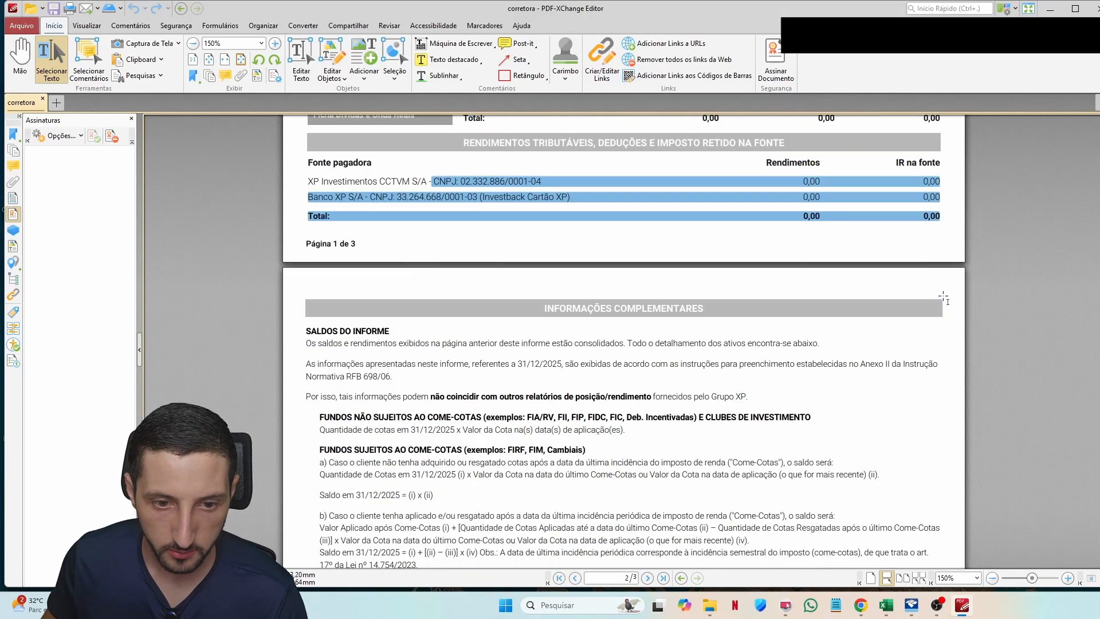
{"action": "scroll", "coordinate": [848, 300], "scroll_direction": "down", "scroll_amount": 15}
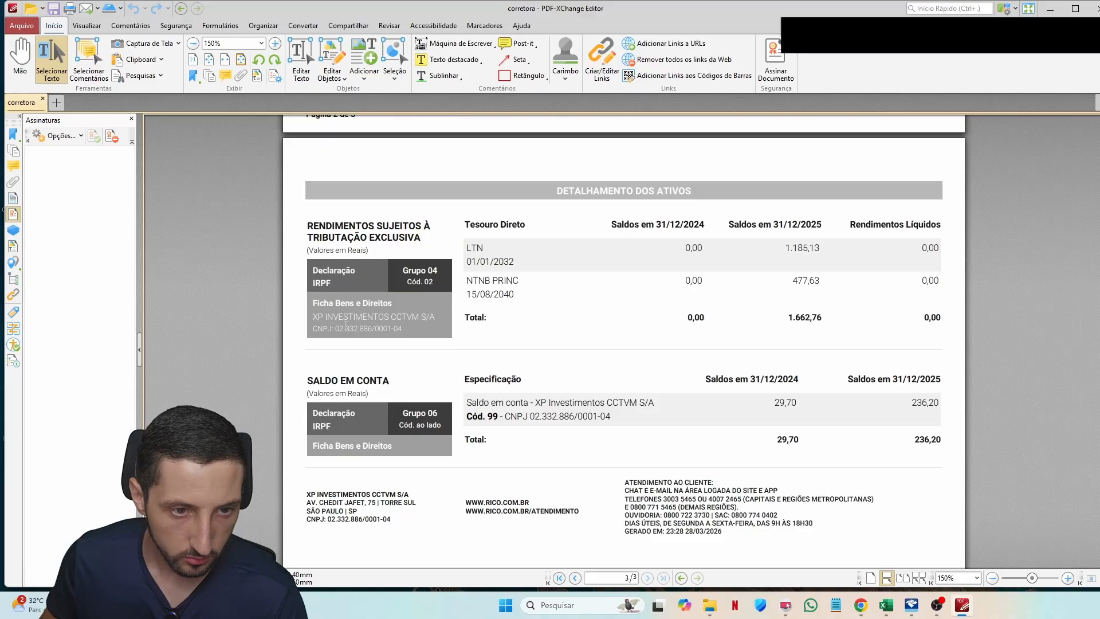
{"action": "left_click_drag", "start_coordinate": [468, 248], "coordinate": [655, 282]}
{"action": "left_click", "coordinate": [738, 321]}
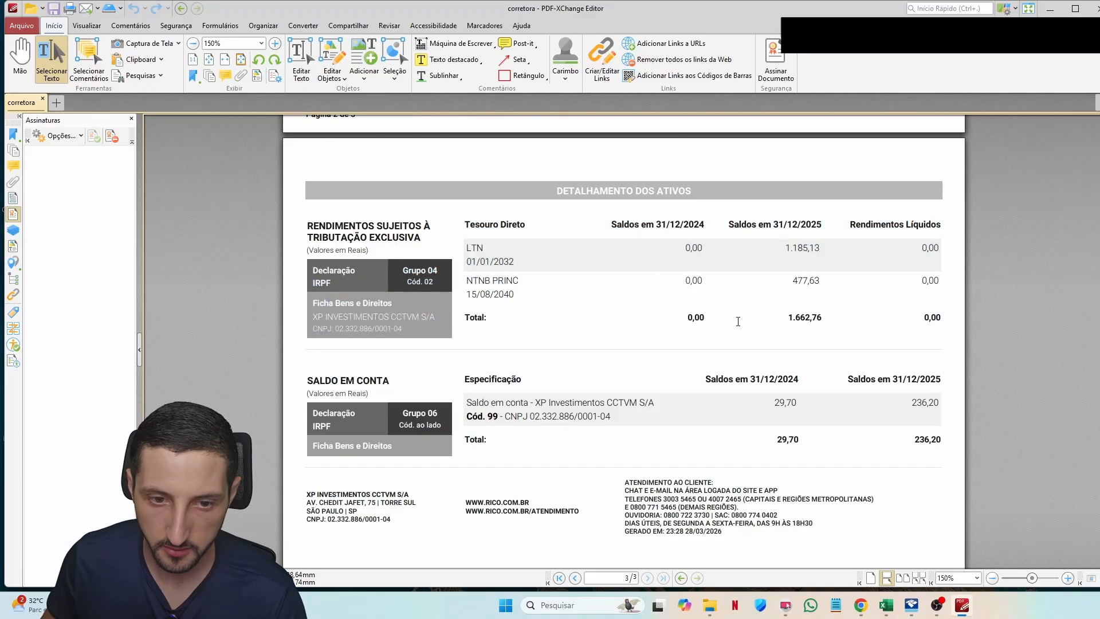
{"action": "scroll", "coordinate": [586, 412], "scroll_direction": "down", "scroll_amount": 5}
{"action": "scroll", "coordinate": [587, 407], "scroll_direction": "up", "scroll_amount": 4}
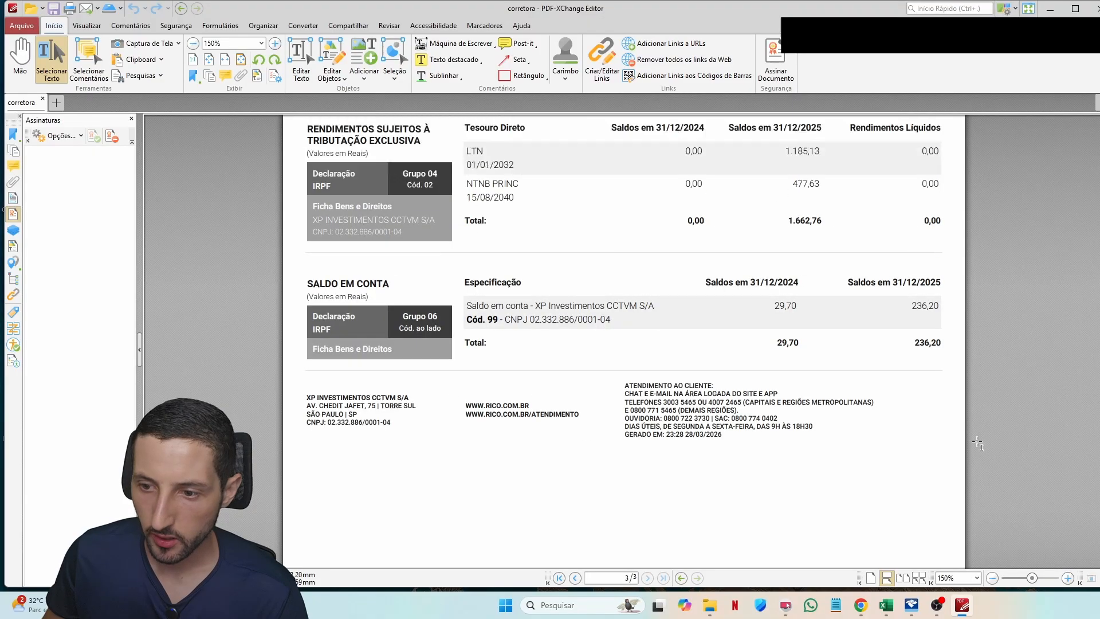
{"action": "scroll", "coordinate": [624, 344], "scroll_direction": "down", "scroll_amount": 5}
Step: Close the broker statement and look over nubank.pdf and corretora.pdf in the 2025 folder
{"action": "left_click", "coordinate": [1099, 9]}
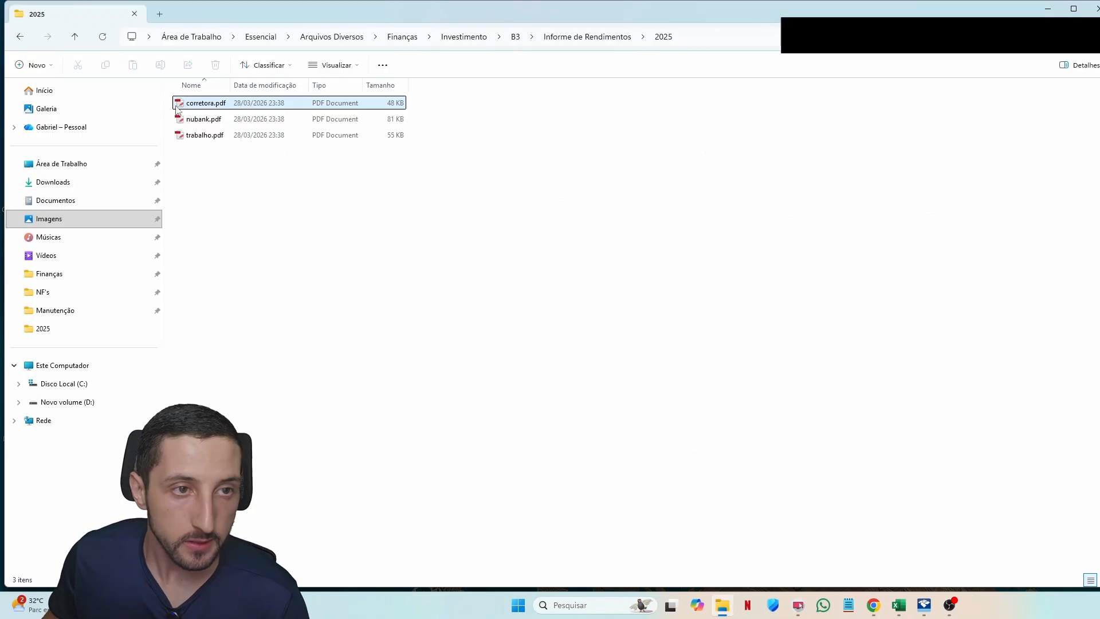
{"action": "double_click", "coordinate": [213, 123]}
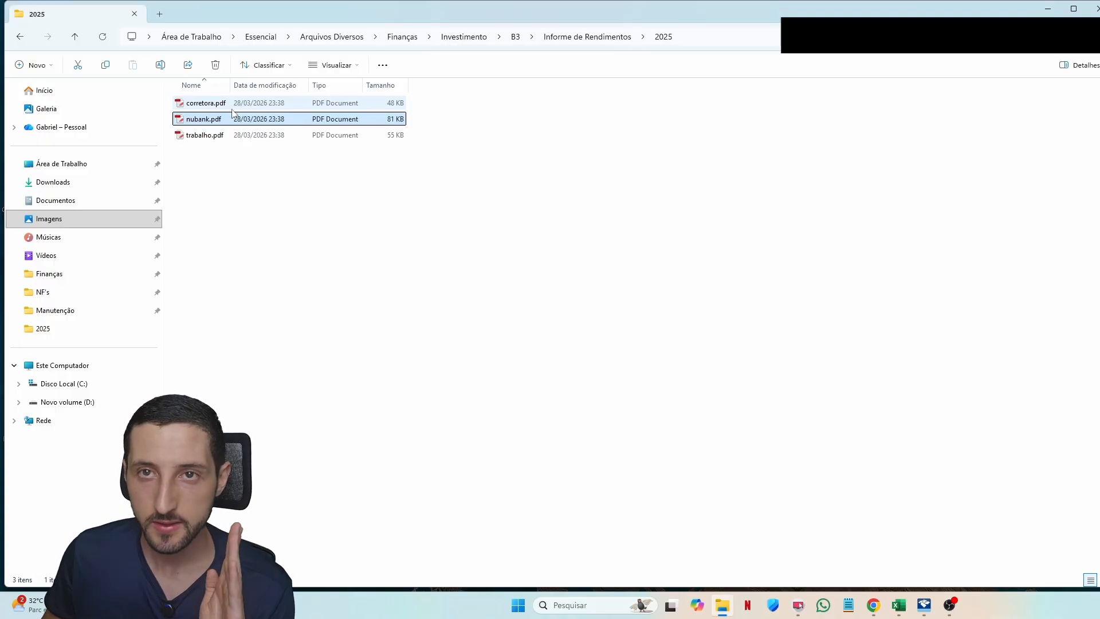
{"action": "mouse_move", "coordinate": [232, 113]}
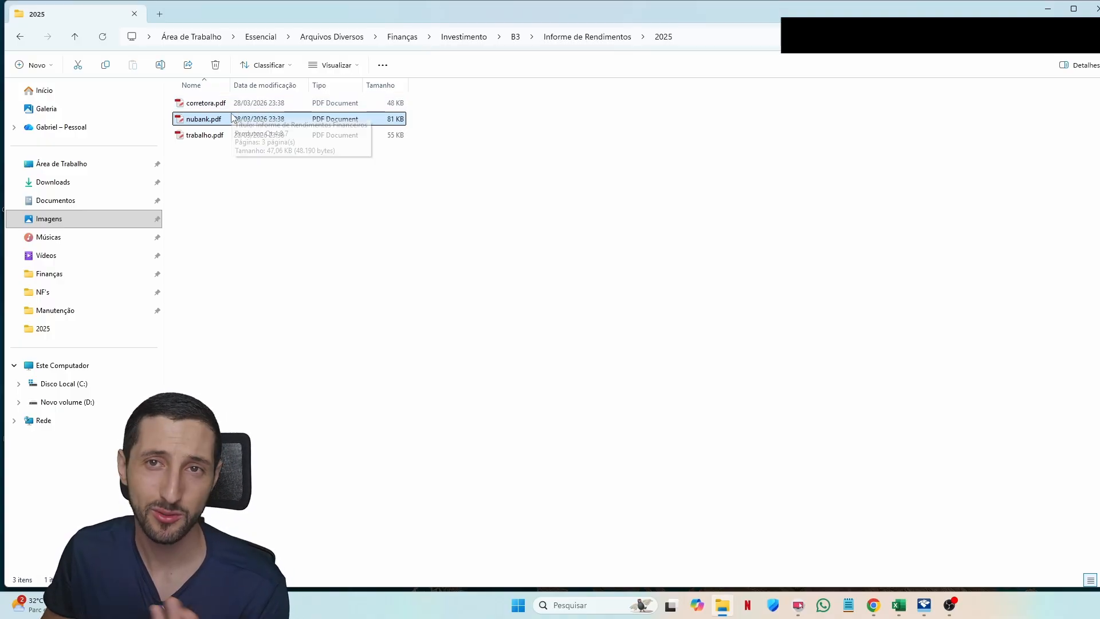